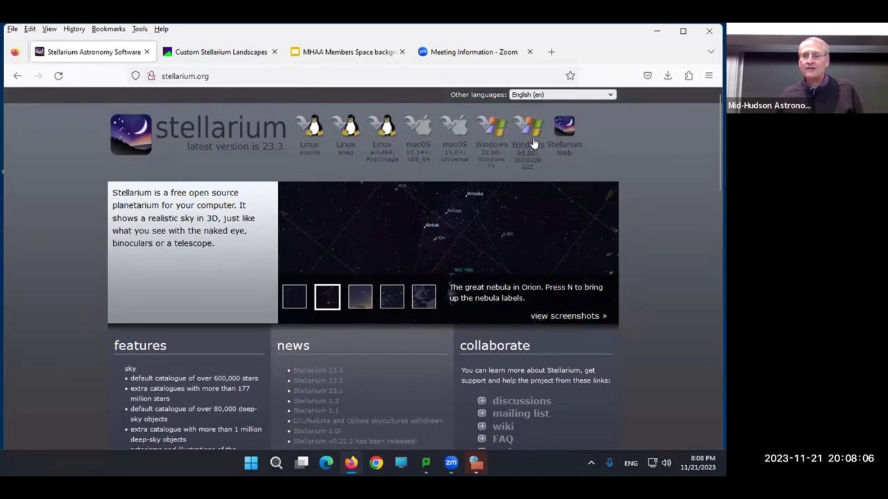
# Step: Download the 64-bit Windows Stellarium 23.3 installer, then minimize Firefox
pyautogui.click(533, 143)
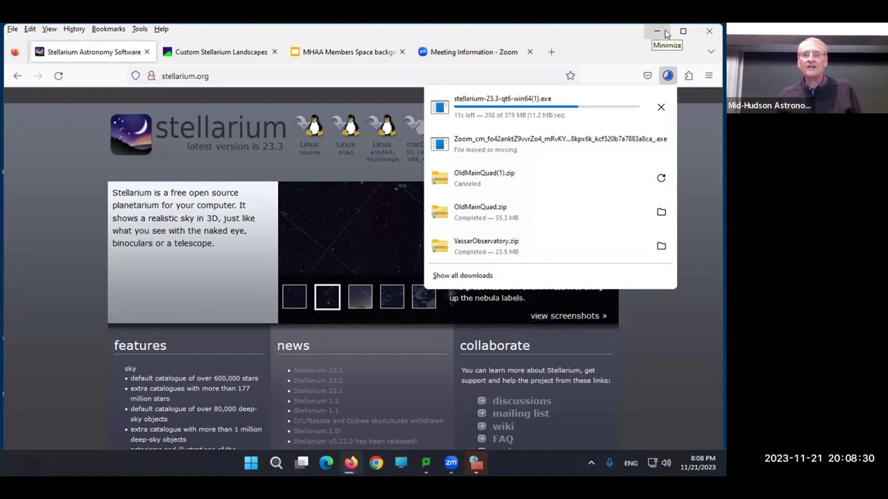
pyautogui.click(664, 33)
pyautogui.click(656, 32)
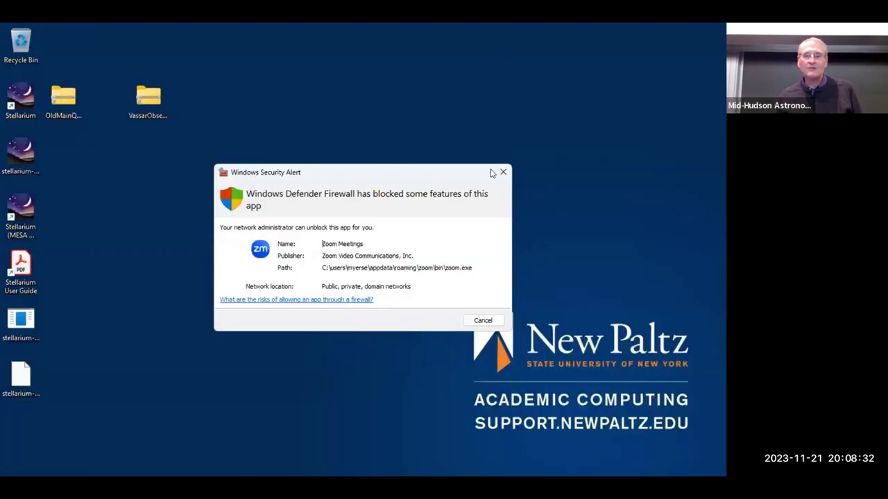
# Step: Dismiss the Zoom Meetings firewall alert and glance at the open-windows overview
pyautogui.click(503, 172)
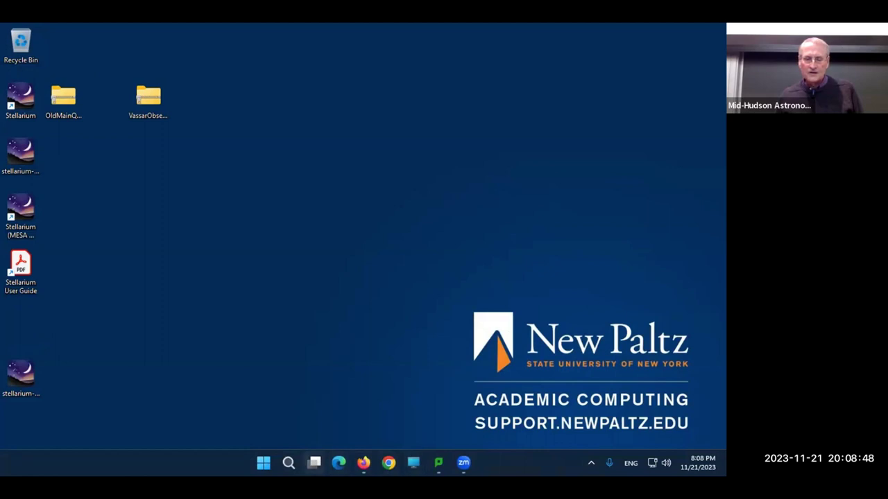
pyautogui.click(314, 463)
pyautogui.click(581, 278)
# Step: Open the Start menu showing the recently added Stellarium entries
pyautogui.moveTo(463, 462)
pyautogui.click(264, 463)
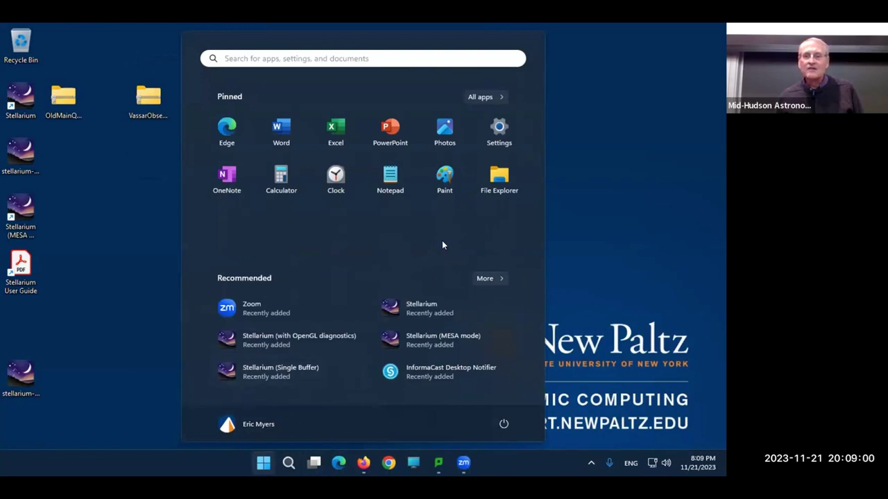
pyautogui.click(148, 102)
pyautogui.moveTo(421, 474)
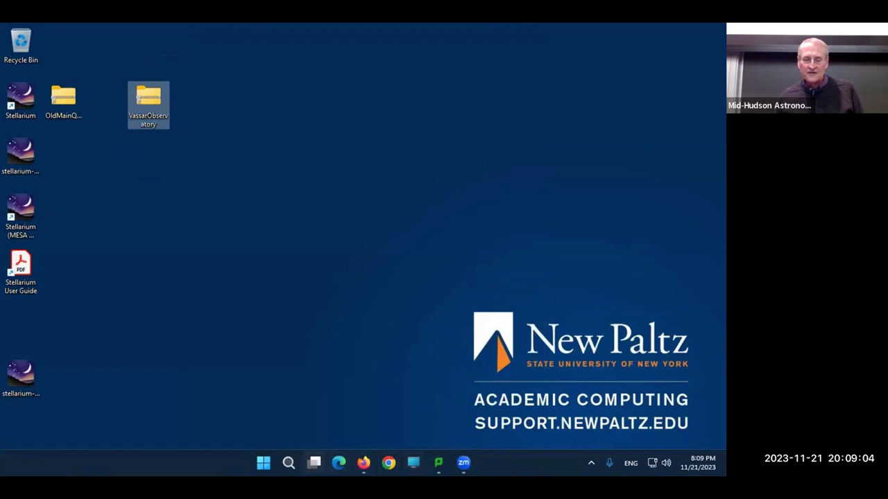
pyautogui.moveTo(314, 462)
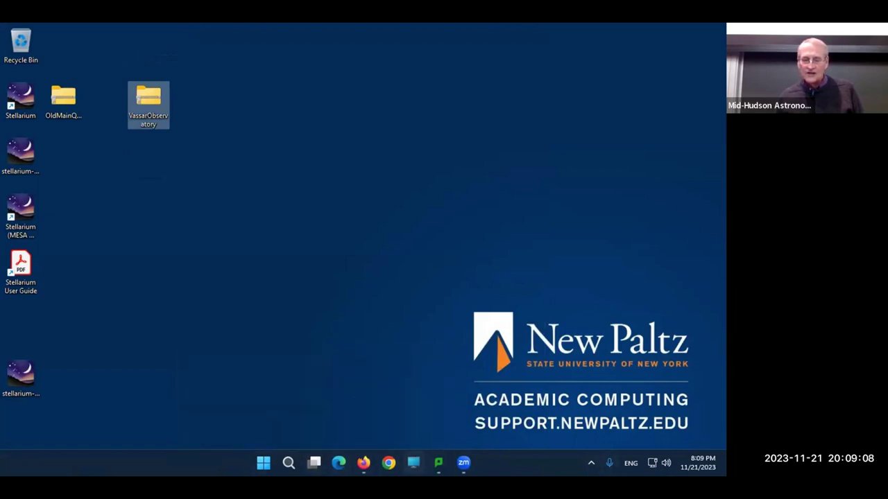
pyautogui.click(263, 462)
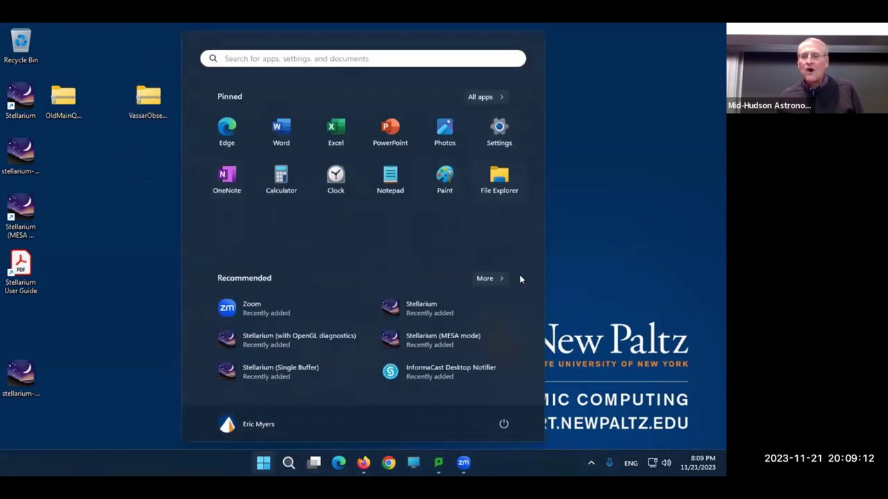
# Step: Browse the Downloads folder, then move the stellarium-23.3-qt6-win64 installer icon to mid-desktop
pyautogui.click(503, 179)
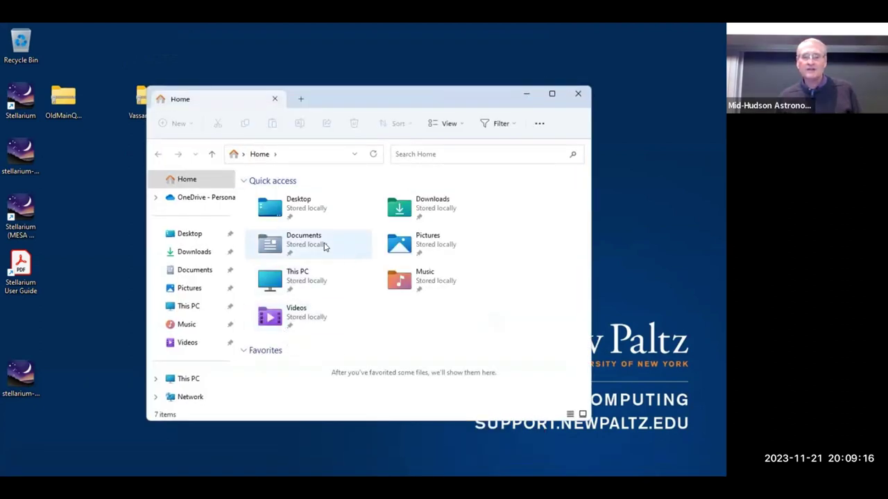
pyautogui.doubleClick(422, 207)
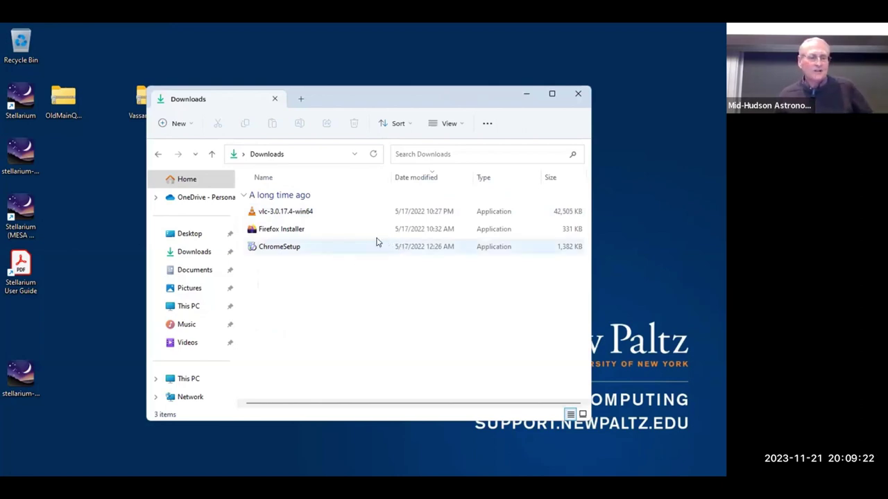
pyautogui.click(578, 93)
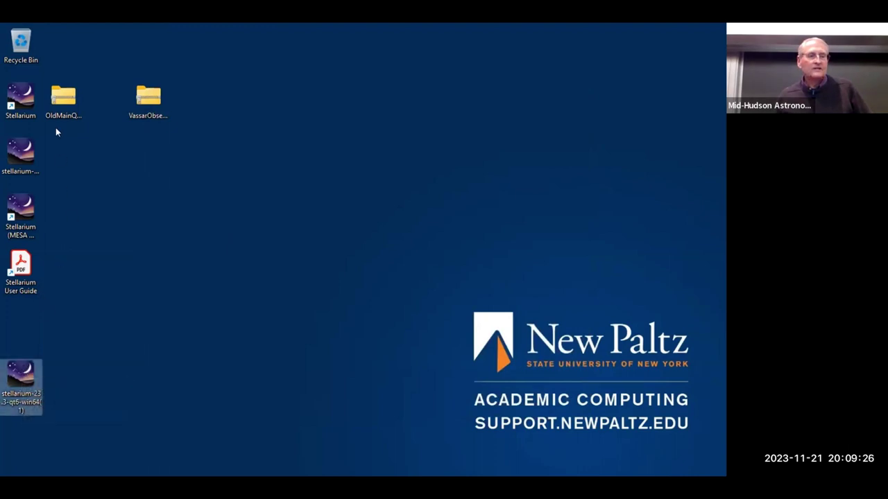
pyautogui.moveTo(19, 149); pyautogui.dragTo(194, 213)
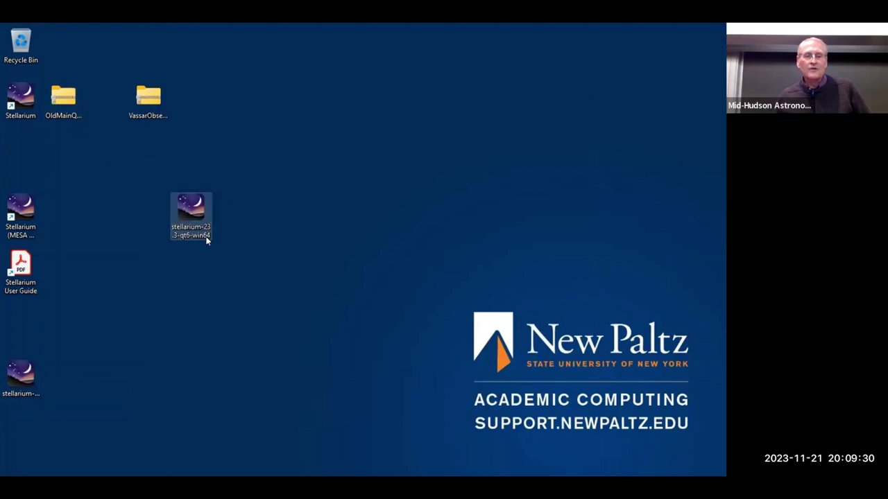
# Step: Run the Stellarium 23.3 installer in English, accept the license, and keep the default folders
pyautogui.doubleClick(188, 204)
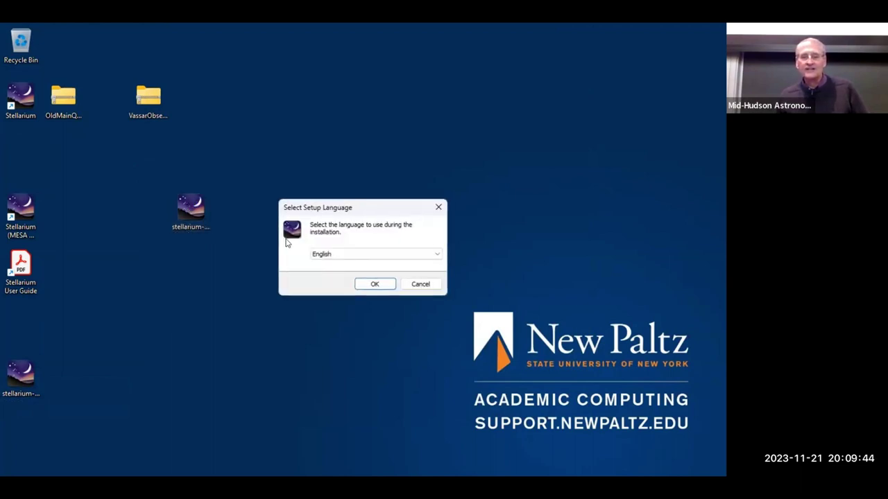
pyautogui.click(377, 284)
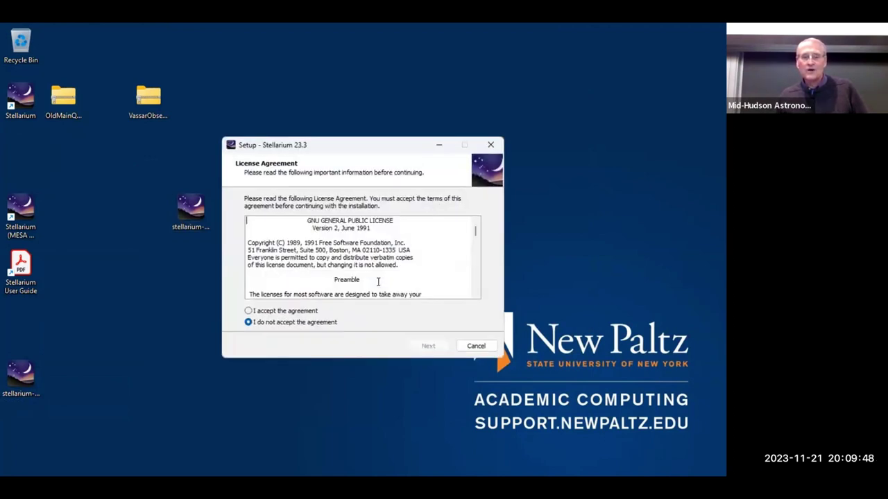
pyautogui.click(248, 311)
pyautogui.click(428, 346)
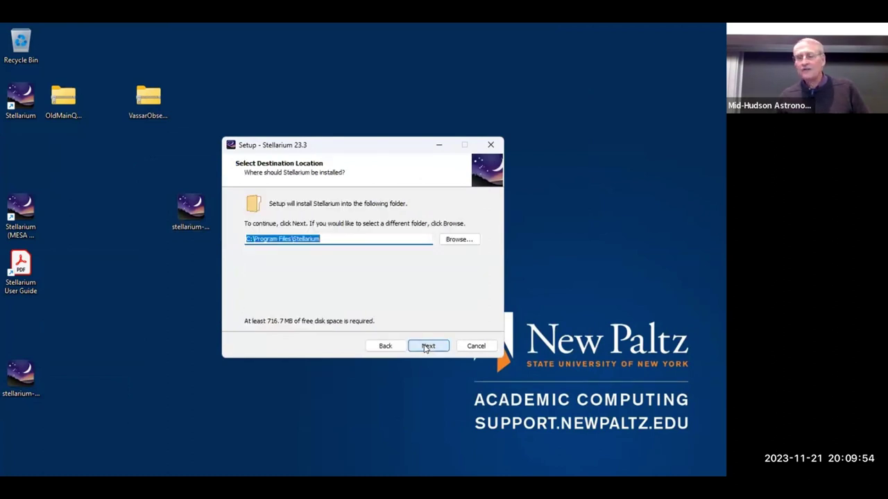
pyautogui.click(425, 346)
pyautogui.click(425, 347)
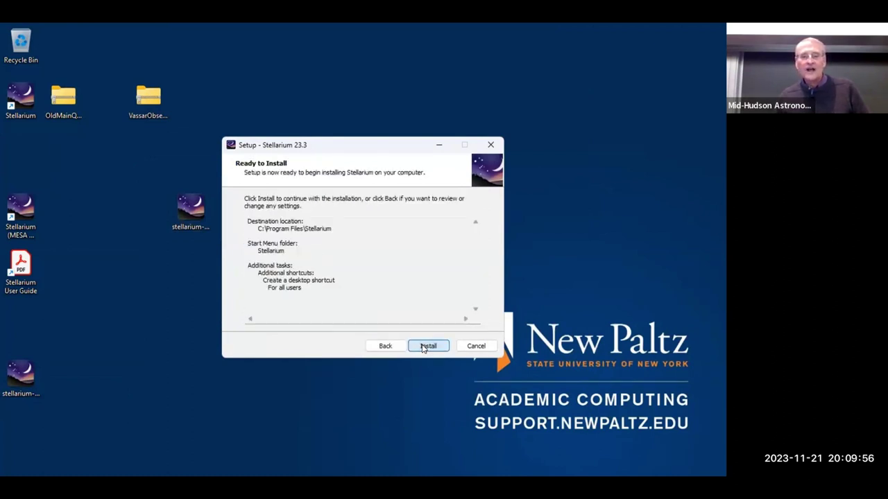
# Step: Keep the desktop shortcut for all users and start installing into C:\Program Files\Stellarium
pyautogui.click(388, 346)
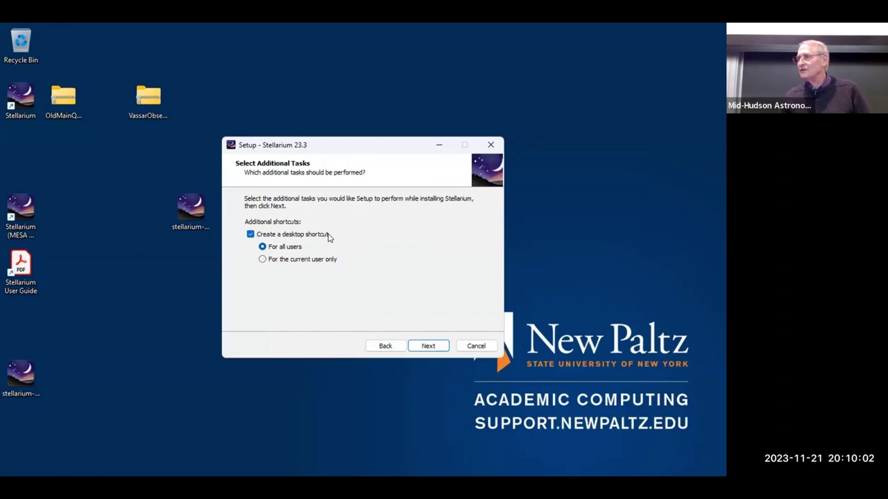
pyautogui.click(262, 259)
pyautogui.click(252, 236)
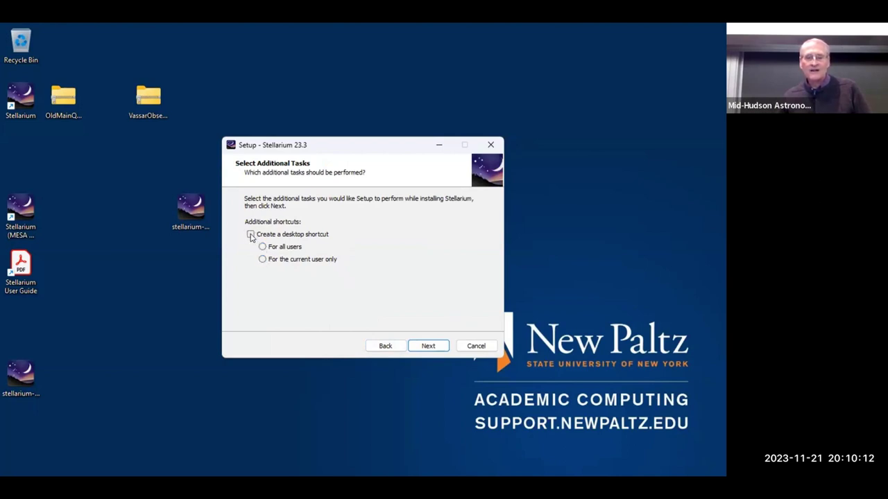
pyautogui.click(252, 236)
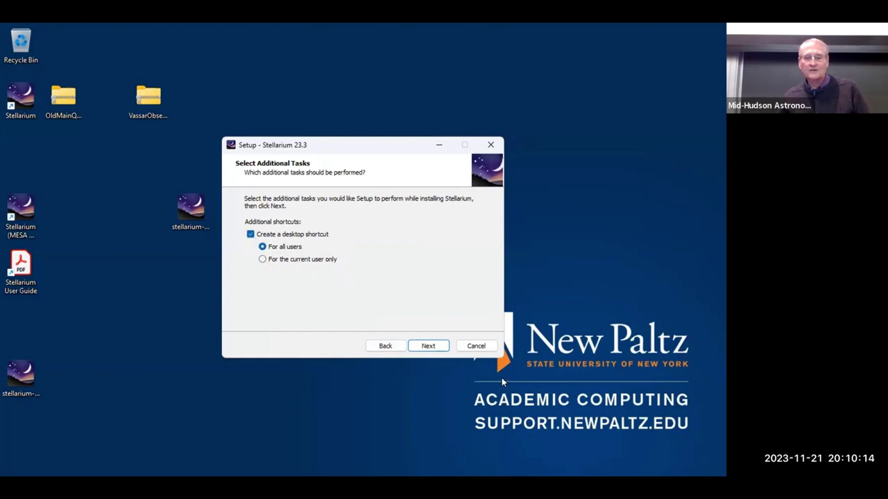
pyautogui.click(425, 342)
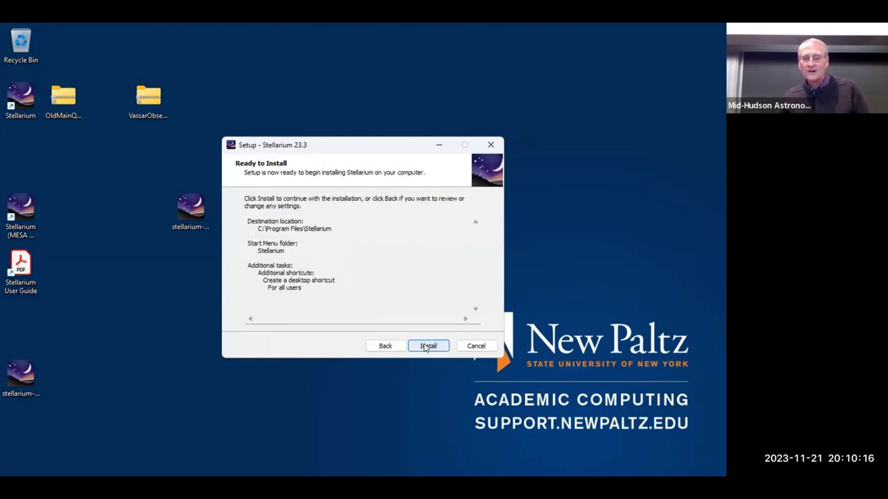
pyautogui.click(426, 347)
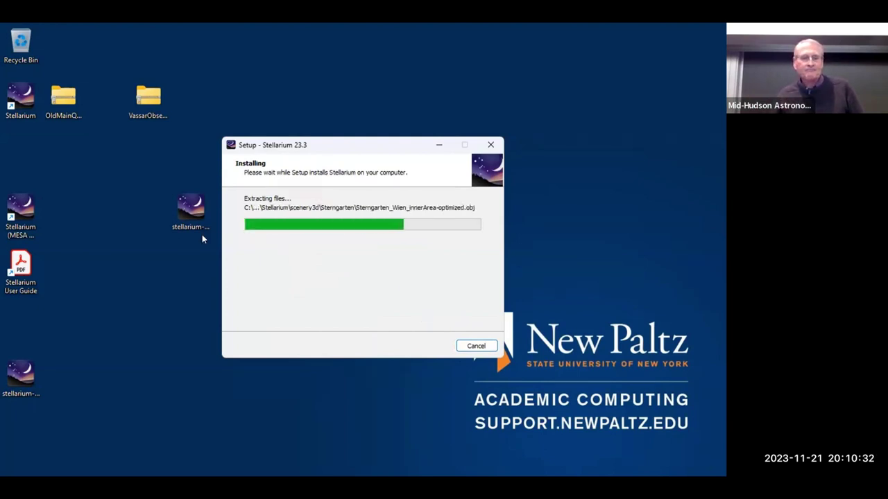
# Step: Move the installer icon back to the left column while the installation completes
pyautogui.moveTo(190, 208); pyautogui.dragTo(48, 160)
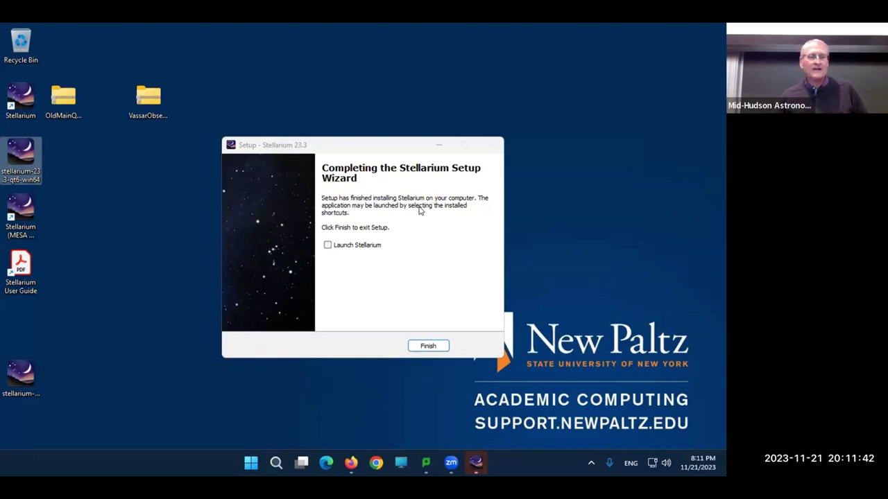
# Step: Tick Launch Stellarium and move the Stellarium (MESA mode) shortcut into the empty desktop slot
pyautogui.click(328, 246)
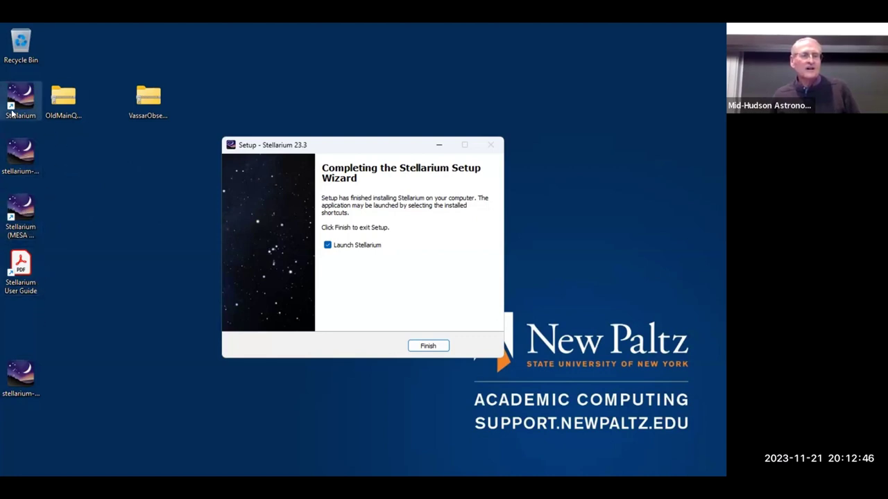
pyautogui.click(52, 183)
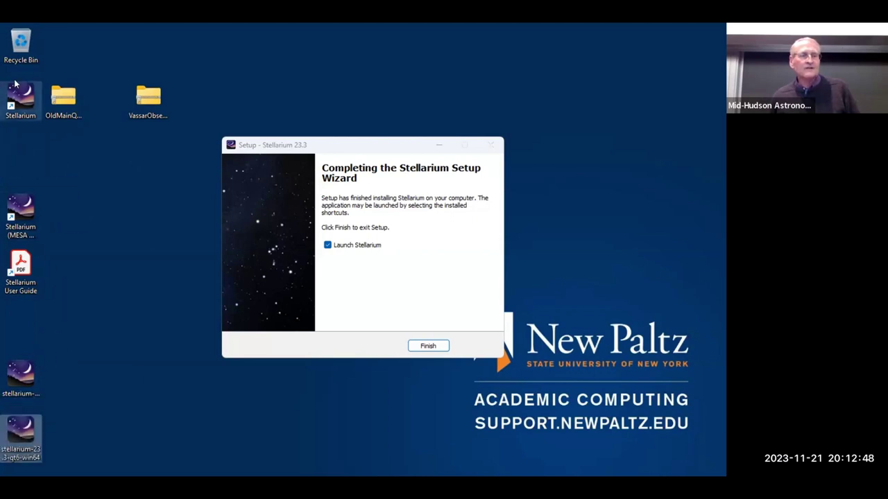
pyautogui.moveTo(8, 211); pyautogui.dragTo(14, 142)
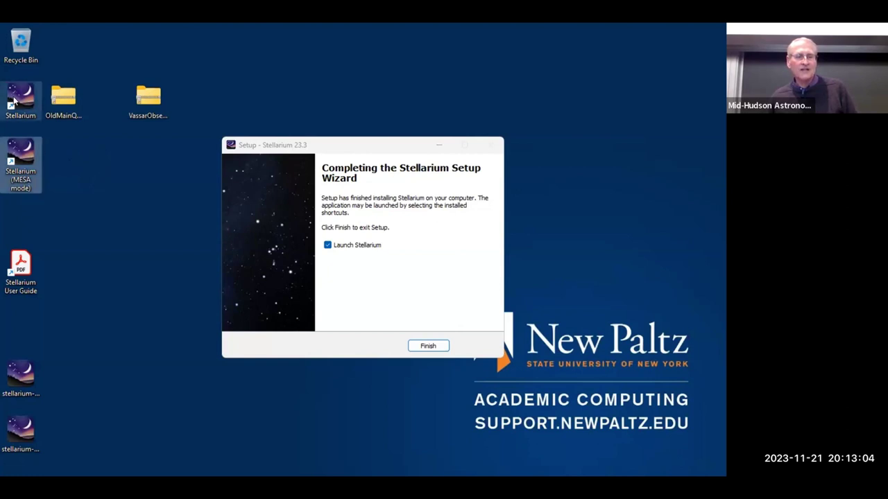
# Step: Finish setup and launch Stellarium from the Stellarium (MESA mode) desktop shortcut
pyautogui.click(428, 346)
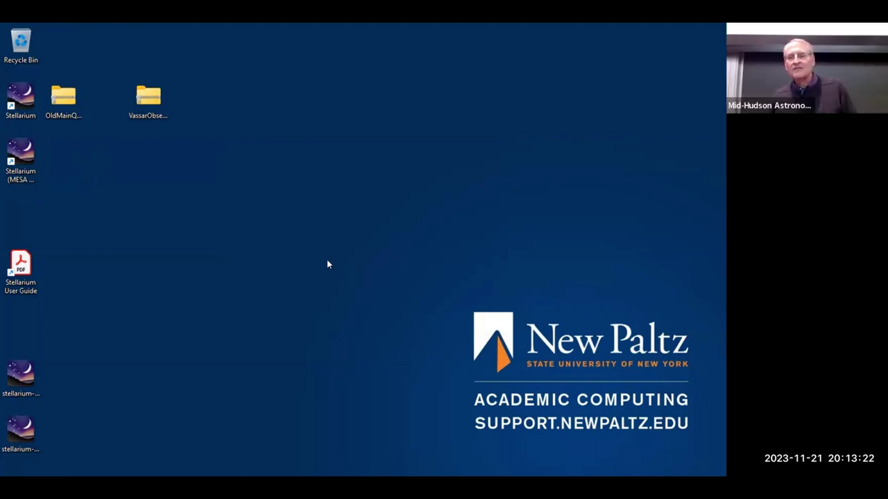
pyautogui.doubleClick(32, 152)
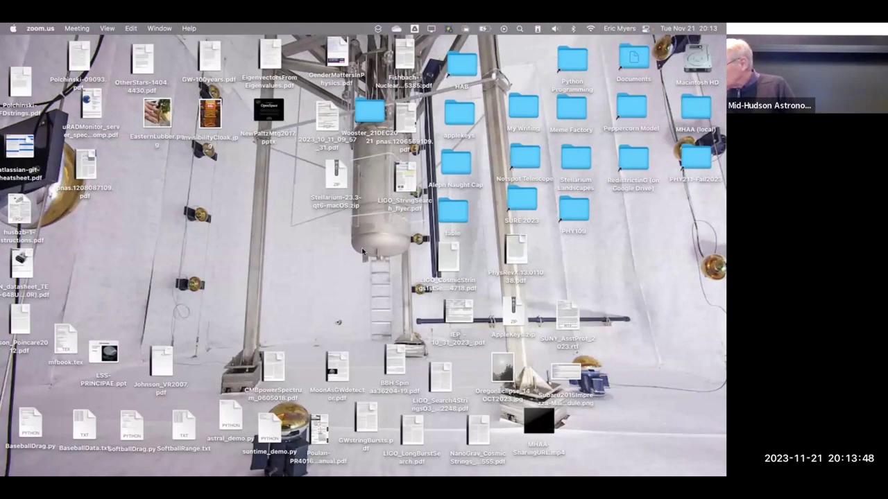
# Step: Open Firefox from the Dock, showing the stellarium.org home page
pyautogui.moveTo(319, 474)
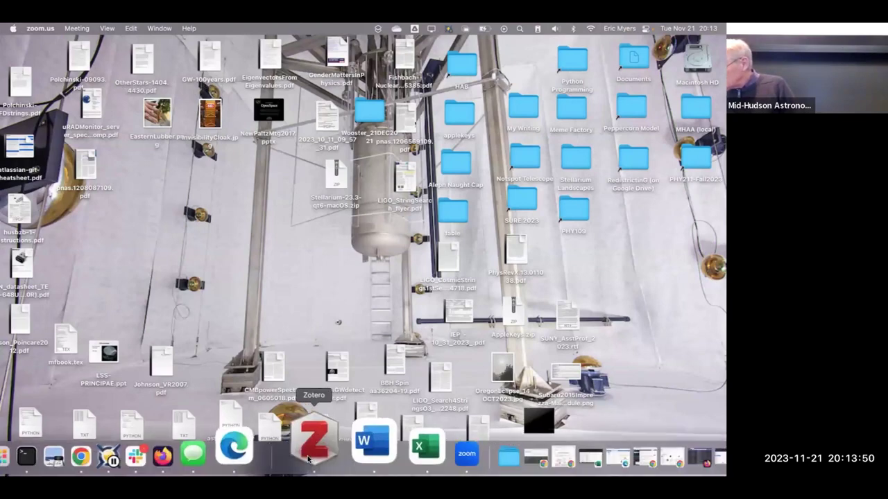
pyautogui.click(239, 443)
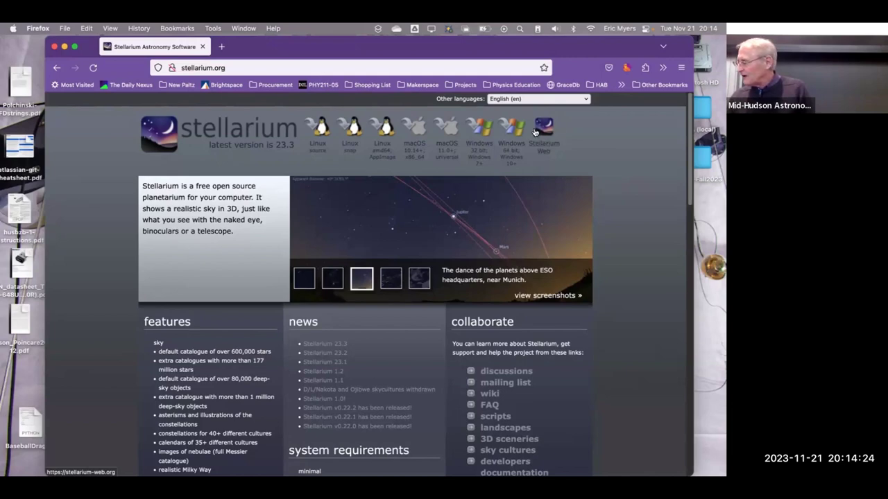
# Step: Download the macOS 11.0+ universal Stellarium 23.3 zip (358 MB) and move Firefox aside
pyautogui.click(450, 132)
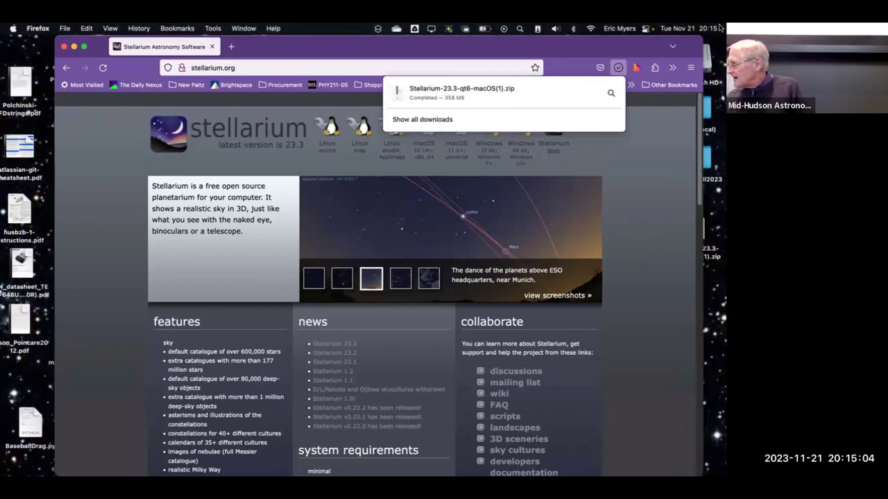
pyautogui.moveTo(430, 46); pyautogui.dragTo(487, 48)
# Step: Unzip the downloaded Stellarium-23.3-qt6-macOS(1).zip on the desktop
pyautogui.press('super+h')
pyautogui.moveTo(687, 236); pyautogui.dragTo(669, 295)
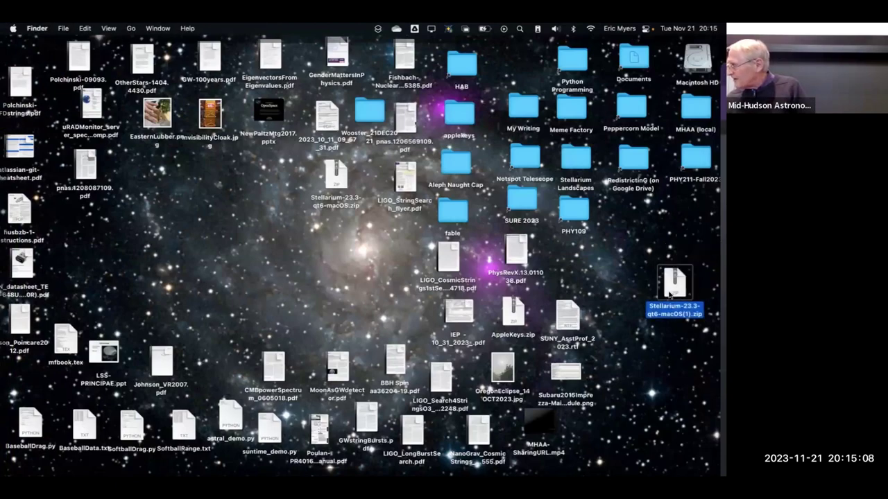
pyautogui.doubleClick(670, 295)
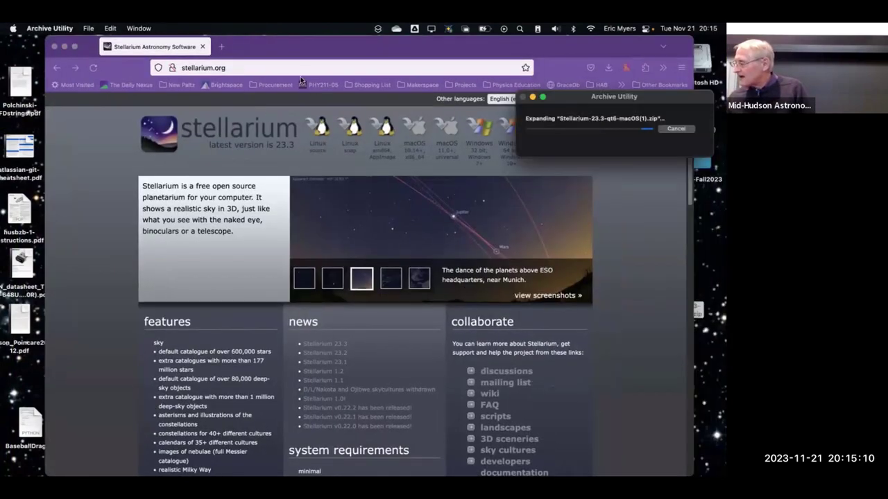
# Step: Minimize Firefox, move Stellarium.app clear of the zip, and launch it
pyautogui.moveTo(567, 43); pyautogui.dragTo(512, 43)
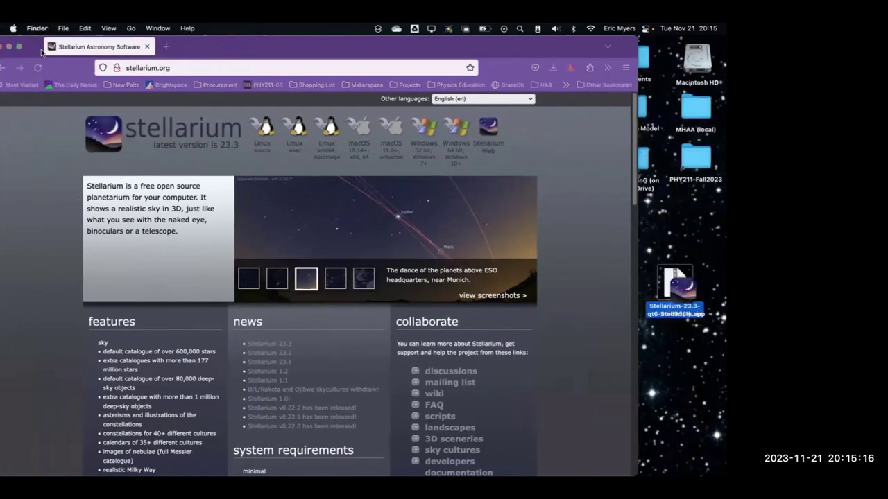
pyautogui.click(42, 53)
pyautogui.moveTo(42, 53); pyautogui.dragTo(79, 52)
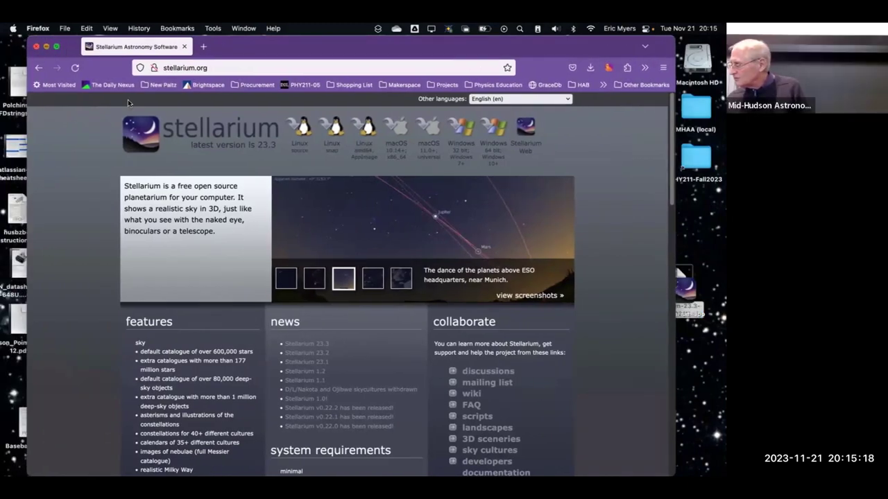
pyautogui.press('super+m')
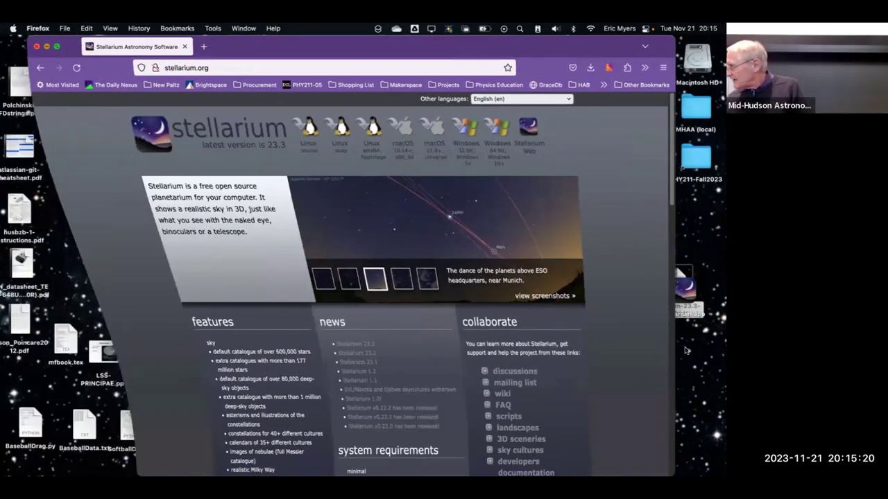
pyautogui.moveTo(685, 350); pyautogui.dragTo(681, 357)
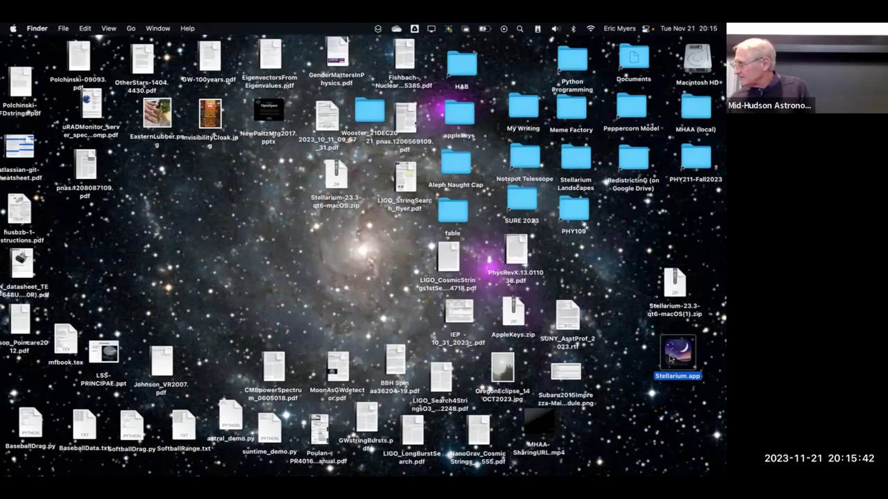
pyautogui.doubleClick(670, 358)
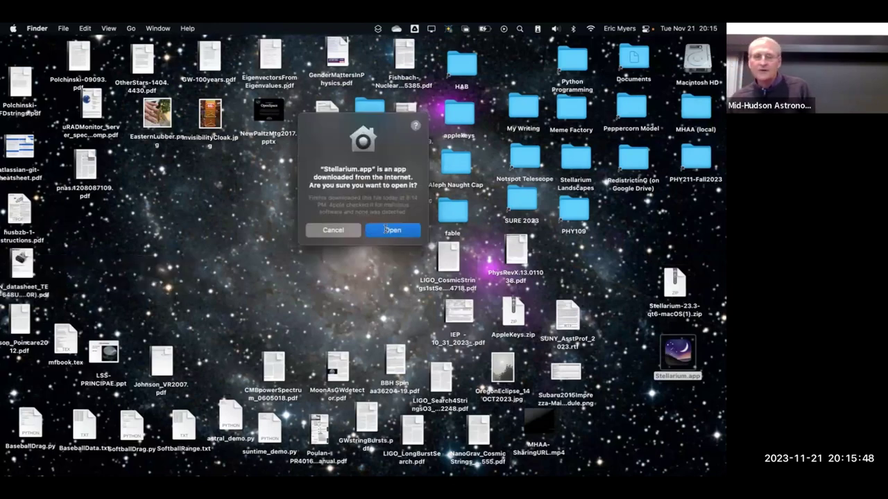
# Step: Launch Stellarium and pan west past Jacobson Faculty Tower and Old Main toward the north
pyautogui.click(386, 229)
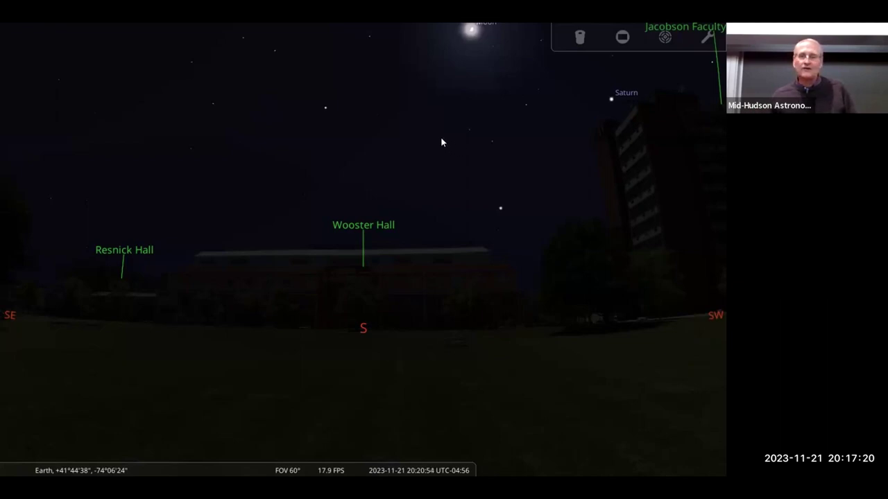
pyautogui.moveTo(450, 174); pyautogui.dragTo(48, 219)
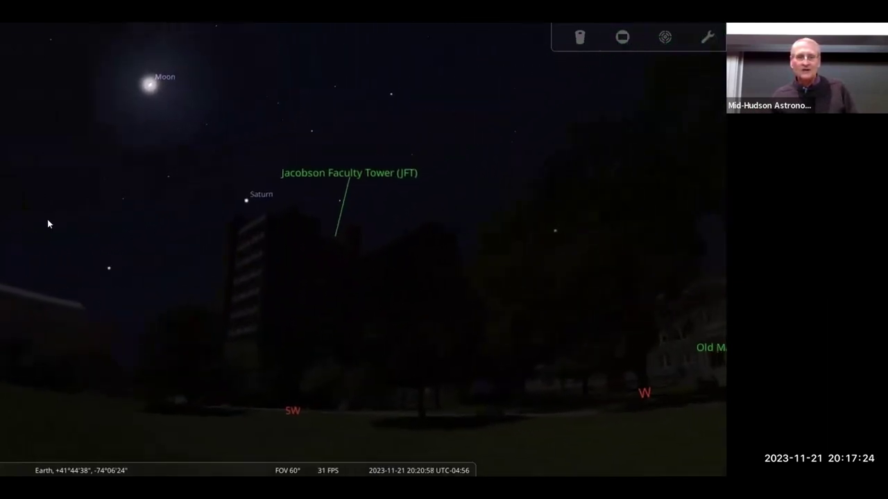
pyautogui.moveTo(559, 172); pyautogui.dragTo(281, 185)
pyautogui.moveTo(607, 216); pyautogui.dragTo(363, 210)
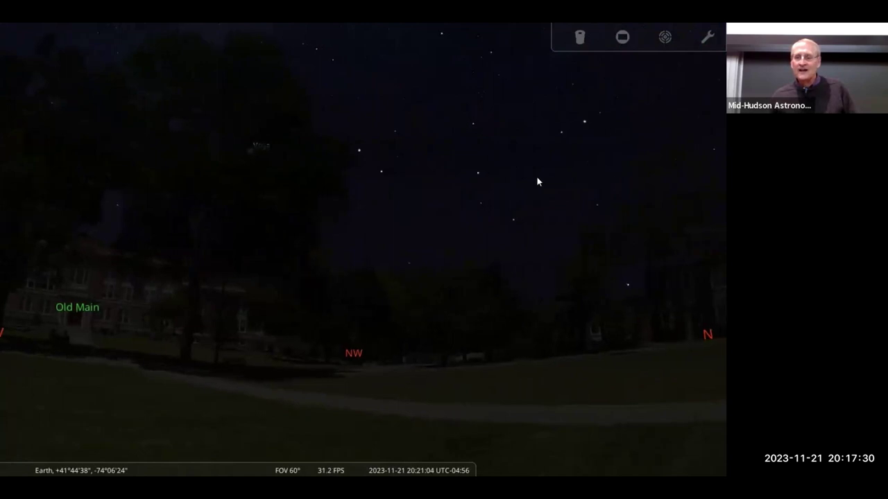
pyautogui.moveTo(553, 182); pyautogui.dragTo(422, 188)
# Step: Pan on through the northeast to the east, bringing Capella and Aldebaran into view
pyautogui.moveTo(481, 192); pyautogui.dragTo(374, 201)
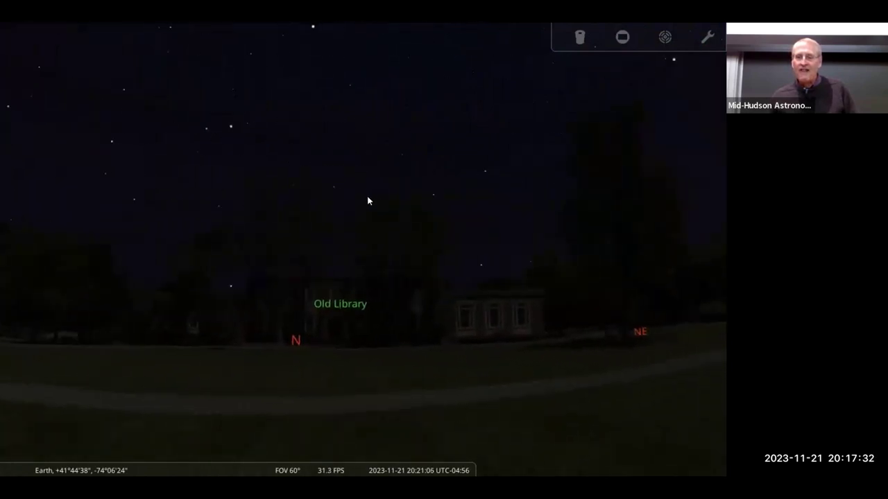
pyautogui.moveTo(524, 199); pyautogui.dragTo(467, 199)
pyautogui.moveTo(543, 208); pyautogui.dragTo(331, 204)
pyautogui.moveTo(461, 193); pyautogui.dragTo(376, 190)
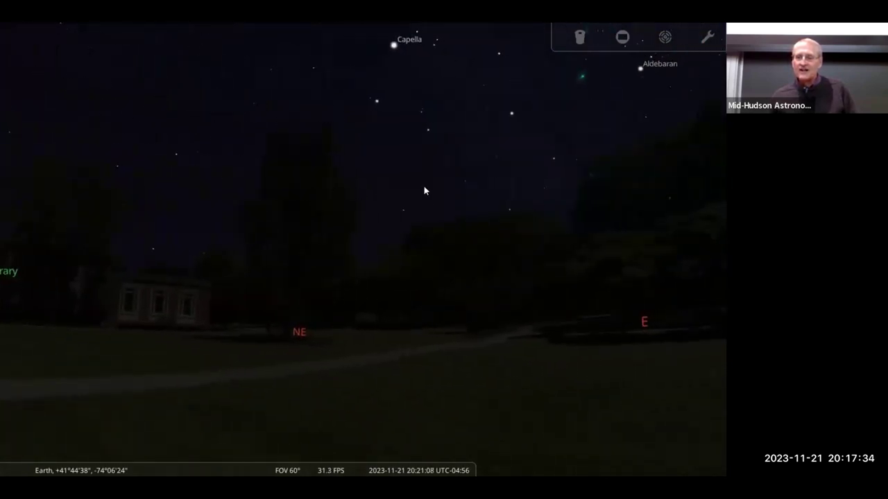
pyautogui.moveTo(471, 182); pyautogui.dragTo(293, 232)
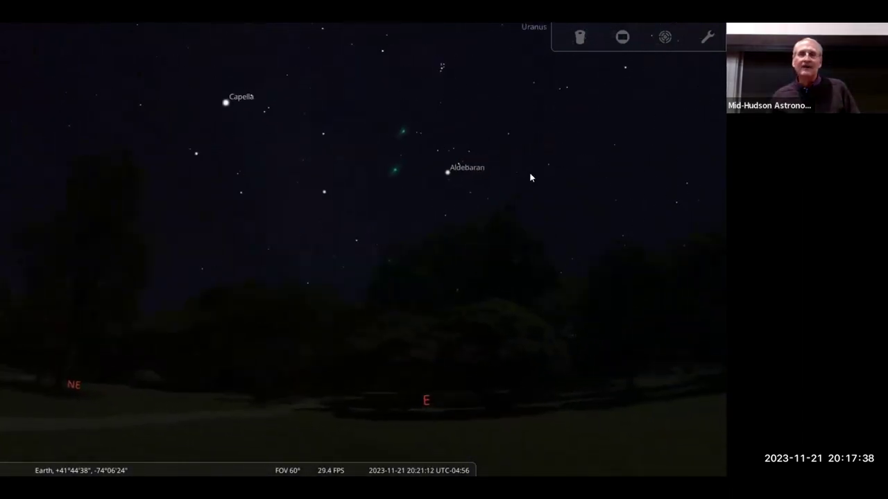
# Step: Pan through the southeast past Resnick Hall to face Wooster Hall with the Moon and Saturn
pyautogui.moveTo(615, 227); pyautogui.dragTo(432, 255)
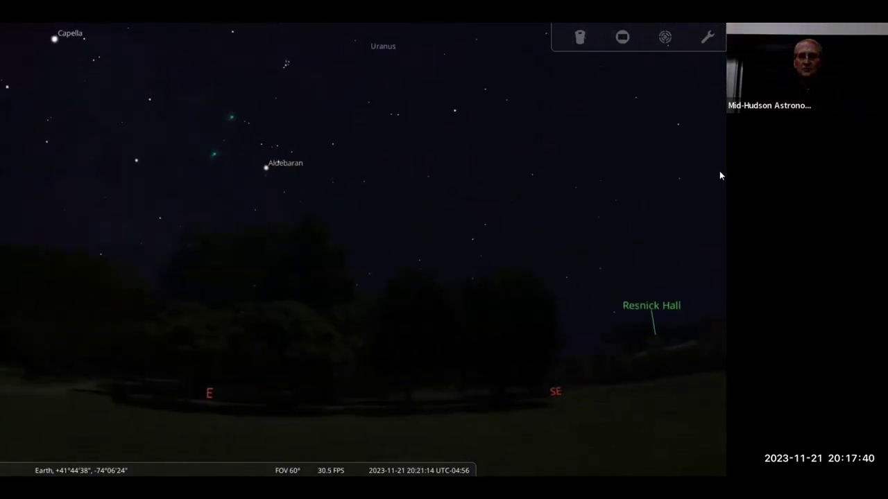
pyautogui.moveTo(606, 208); pyautogui.dragTo(463, 215)
pyautogui.moveTo(548, 202); pyautogui.dragTo(433, 214)
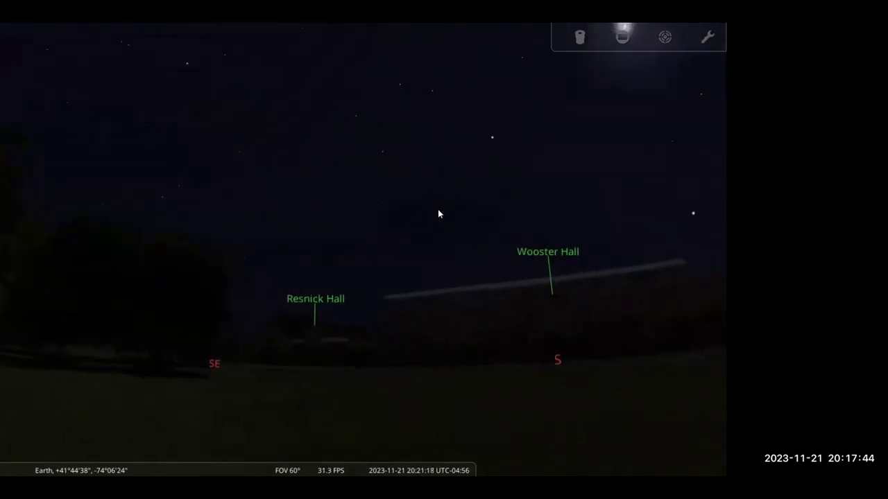
pyautogui.moveTo(553, 200); pyautogui.dragTo(389, 228)
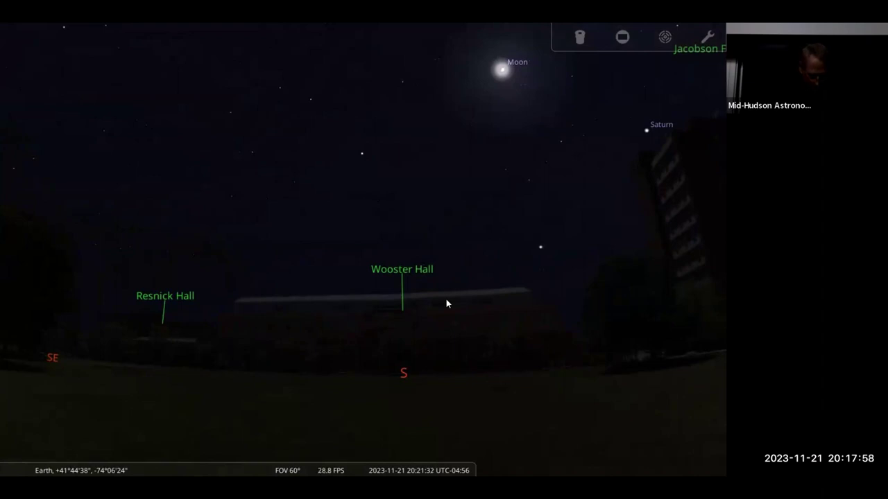
# Step: Hide the landscape building labels, re-aim at the Moon and Saturn, and select Saturn
pyautogui.hotkey('ctrl', 'shift', 'g')
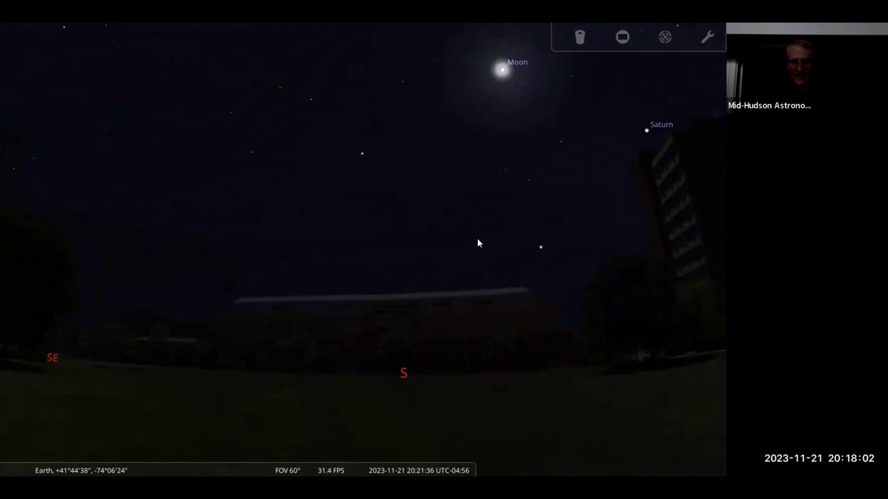
pyautogui.moveTo(475, 292); pyautogui.dragTo(428, 321)
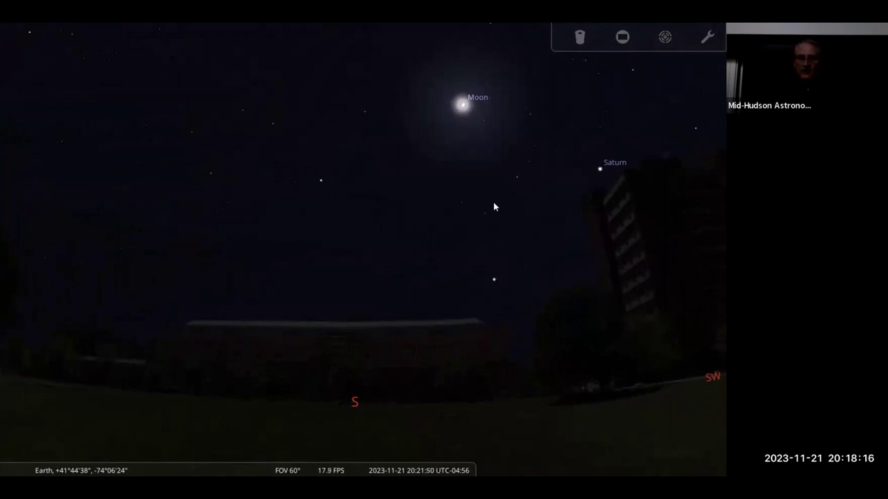
pyautogui.click(598, 167)
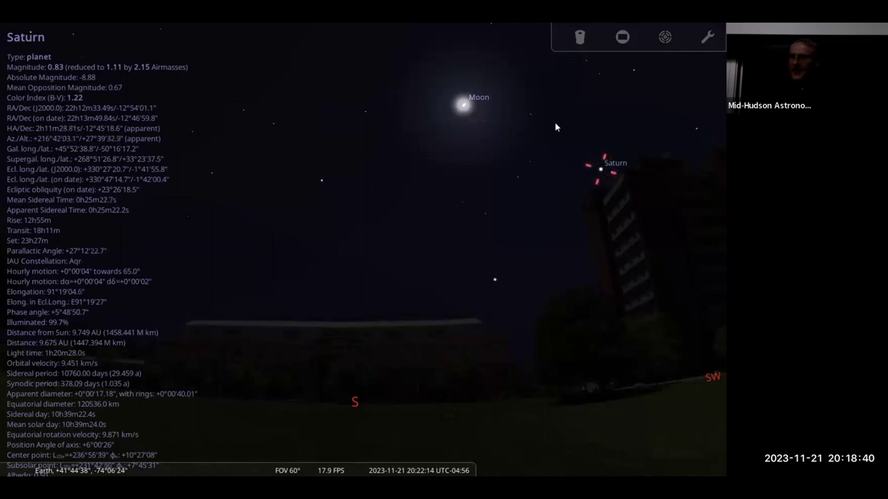
# Step: Centre the view on the selected Saturn
pyautogui.press('space')
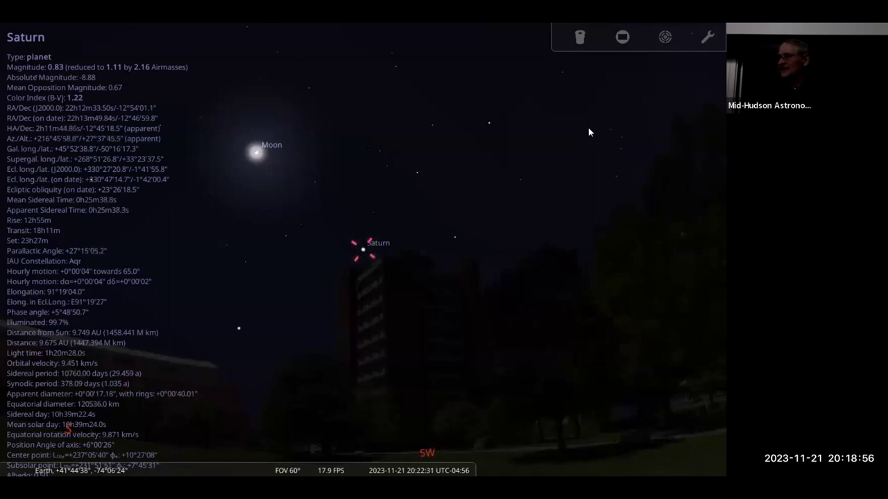
# Step: Zoom in on Saturn and back out to the southwestern sky above the campus
pyautogui.scroll(5, 588, 132)
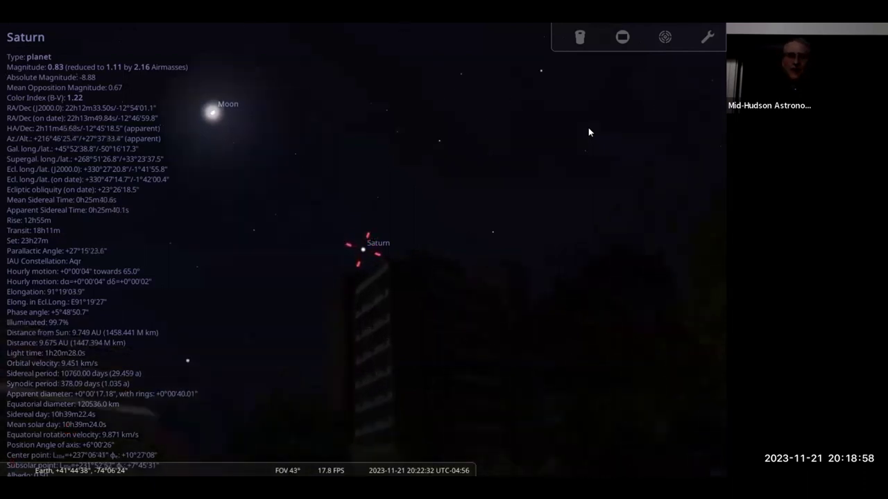
pyautogui.scroll(8, 588, 131)
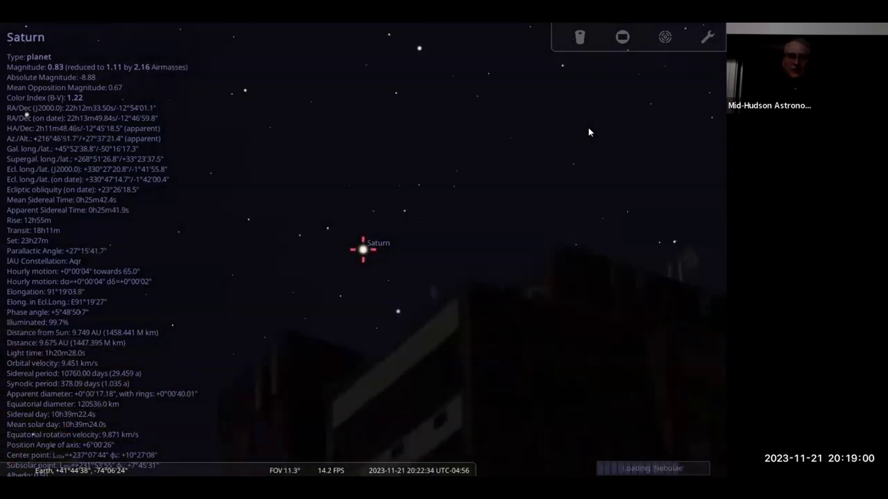
pyautogui.scroll(6, 588, 132)
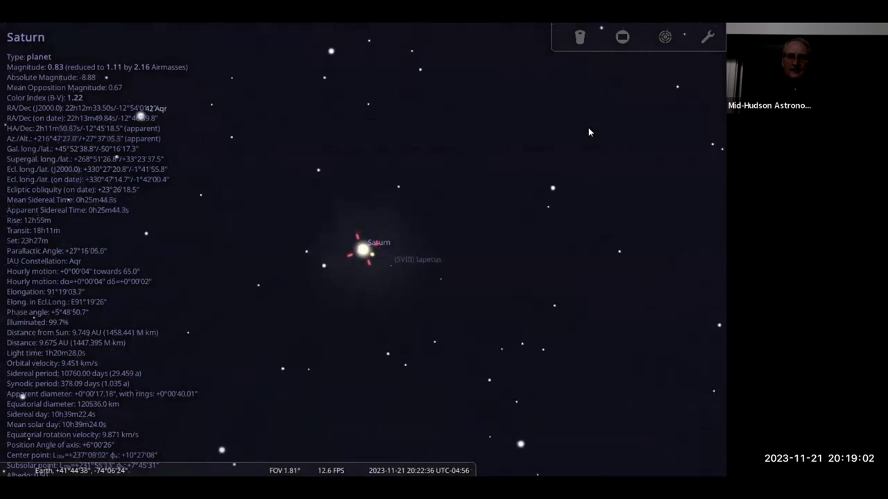
pyautogui.scroll(1, 588, 132)
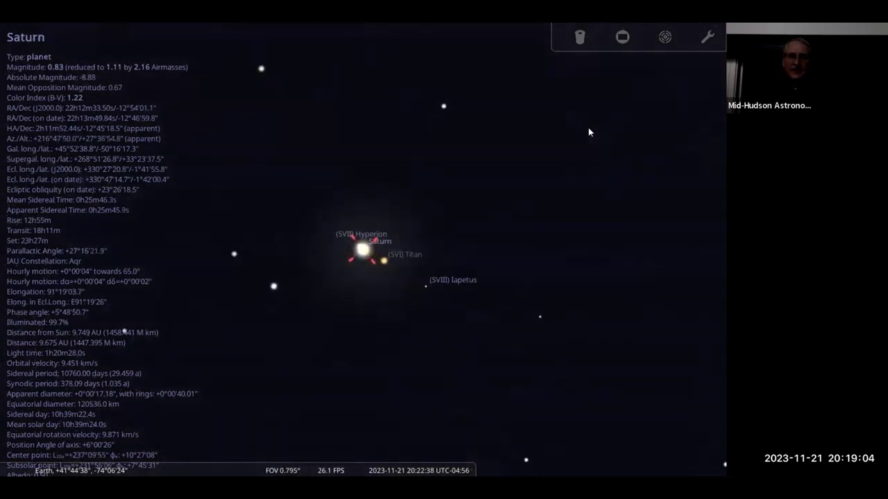
pyautogui.scroll(4, 588, 132)
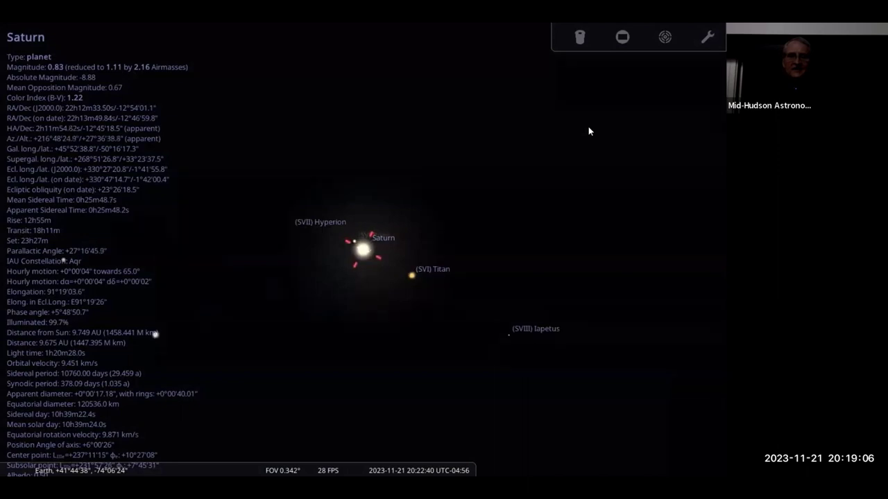
pyautogui.scroll(3, 588, 130)
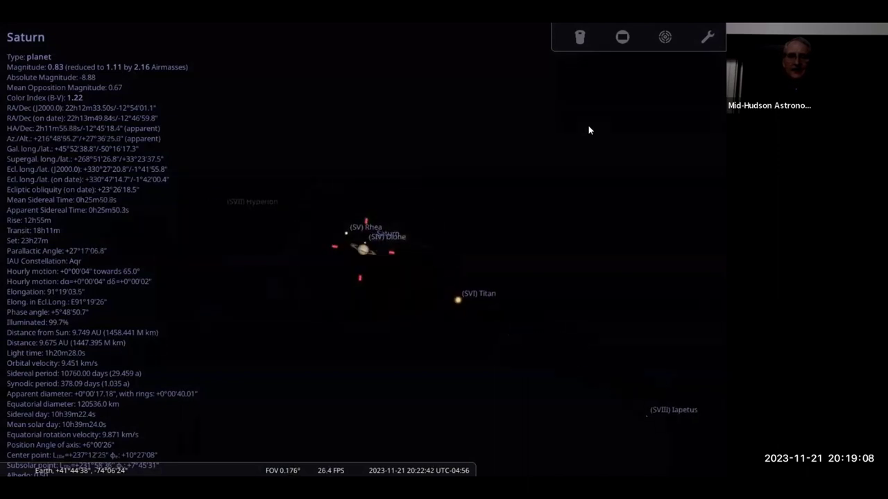
pyautogui.scroll(4, 588, 130)
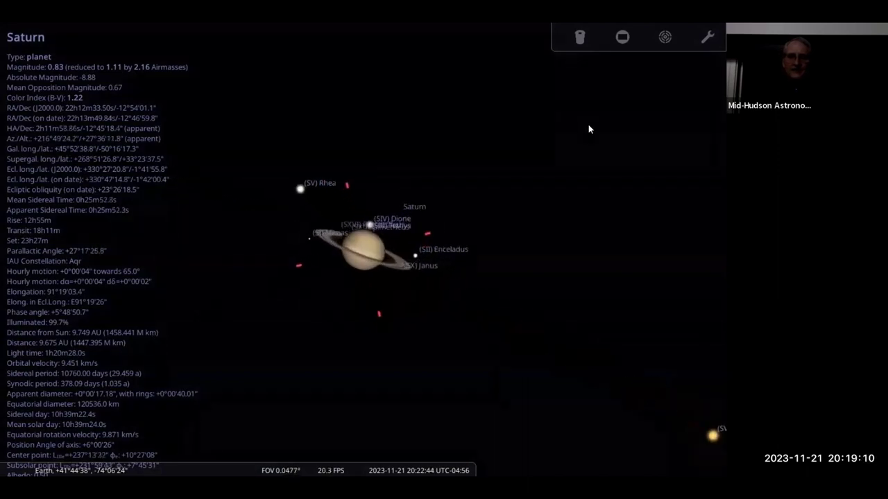
pyautogui.scroll(2, 588, 130)
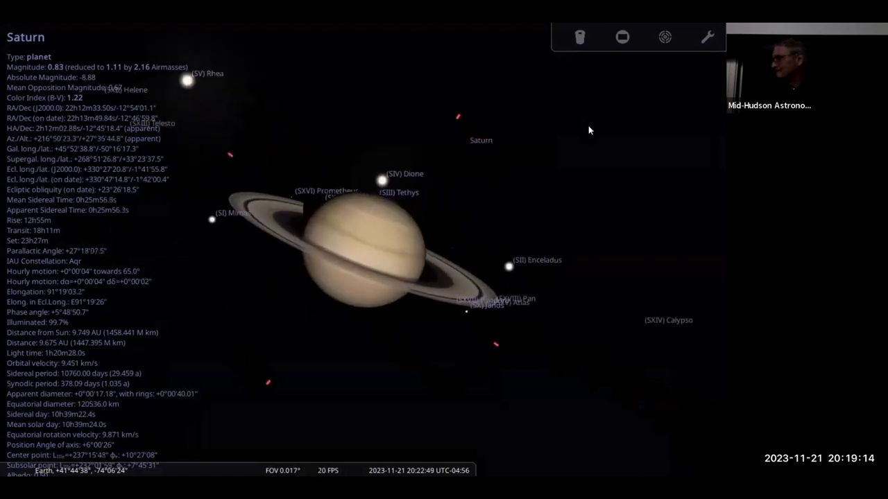
pyautogui.scroll(-2, 588, 126)
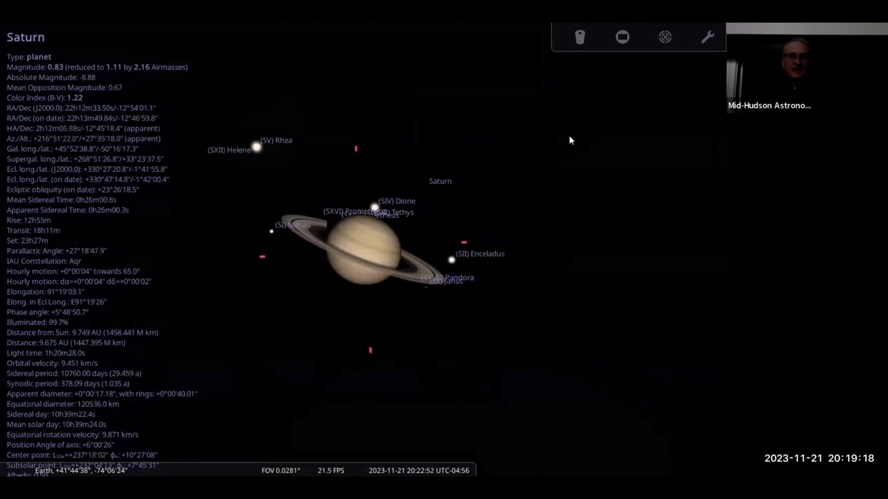
pyautogui.scroll(-4, 557, 135)
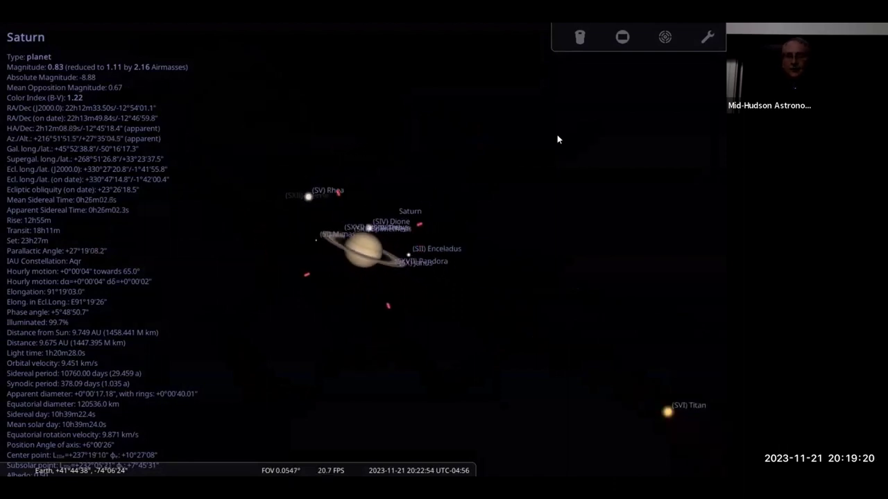
pyautogui.scroll(-3, 556, 137)
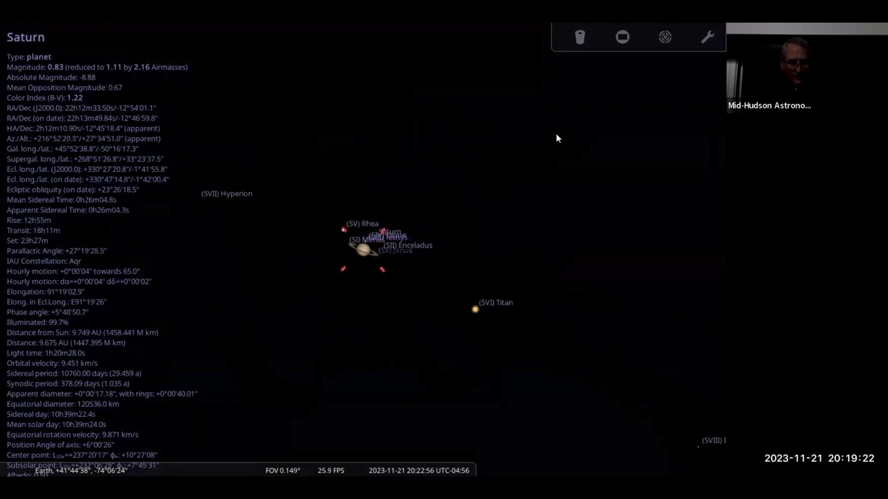
pyautogui.scroll(-2, 556, 135)
pyautogui.scroll(-2, 555, 135)
pyautogui.scroll(-1, 556, 139)
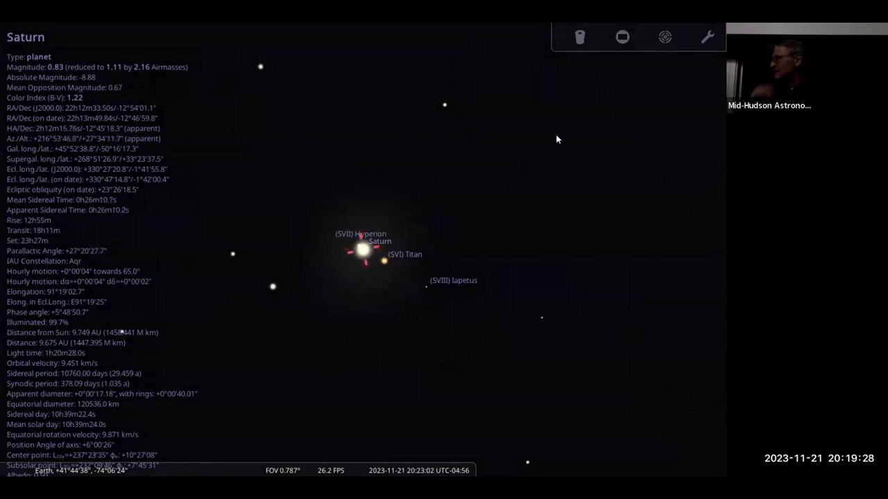
pyautogui.scroll(-5, 556, 140)
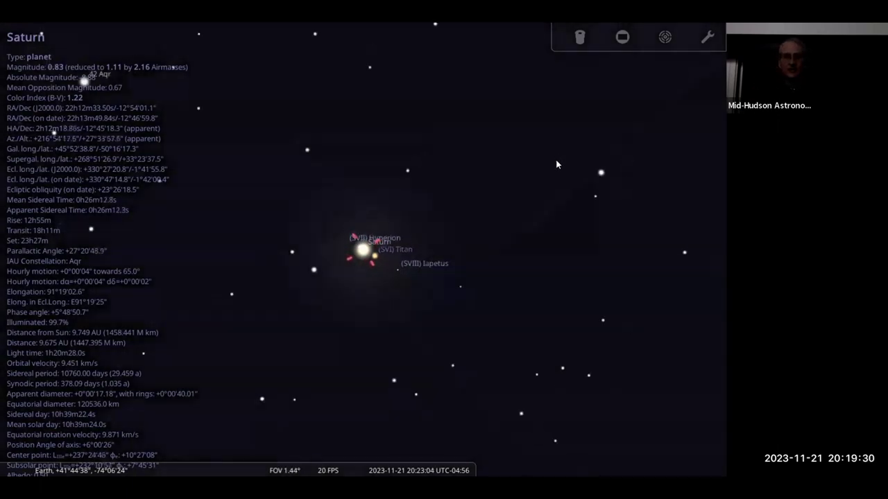
pyautogui.scroll(-5, 555, 166)
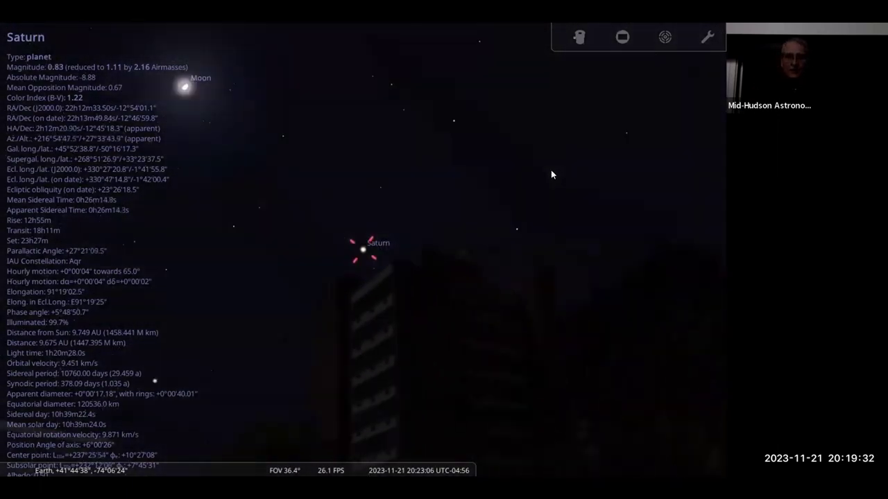
pyautogui.scroll(1, 553, 174)
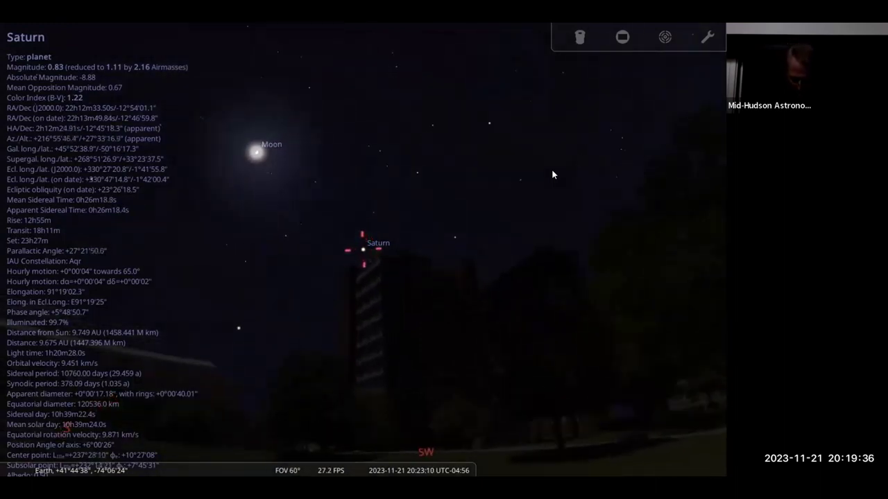
pyautogui.press('/')
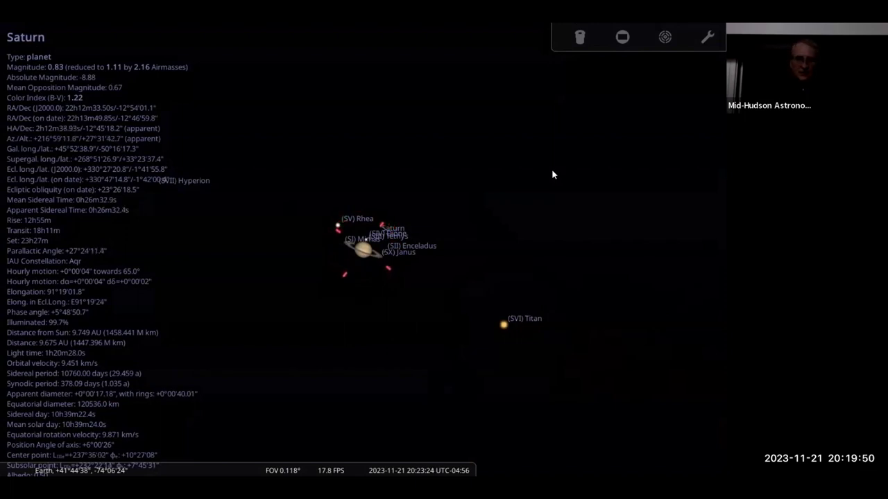
pyautogui.press('\\')
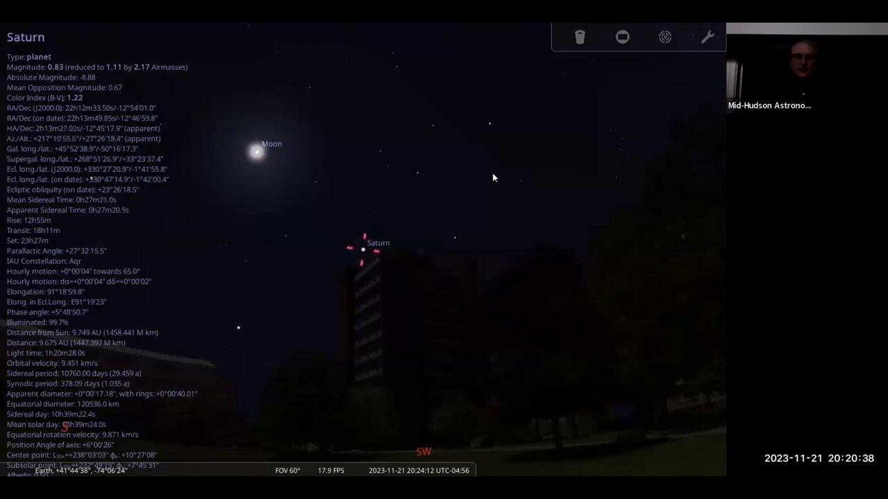
pyautogui.press('/')
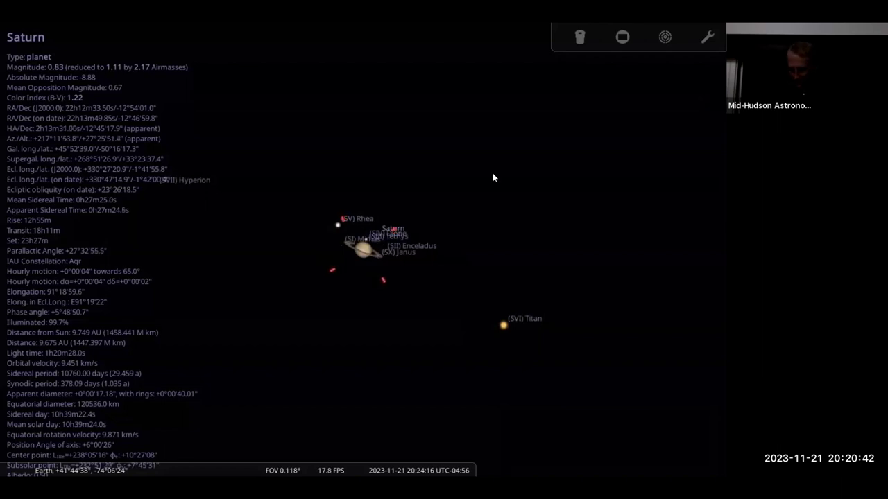
pyautogui.press('\\')
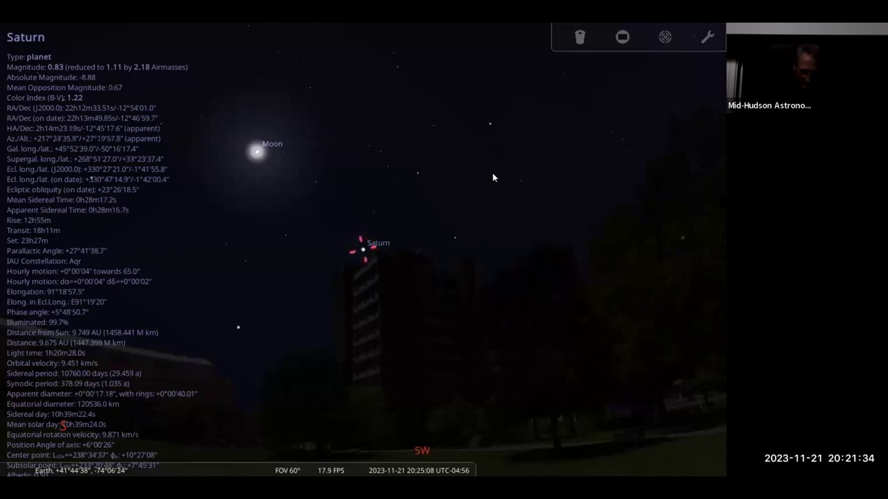
# Step: Leave and re-enter full screen, then deselect Saturn to clear its information
pyautogui.press('F11')
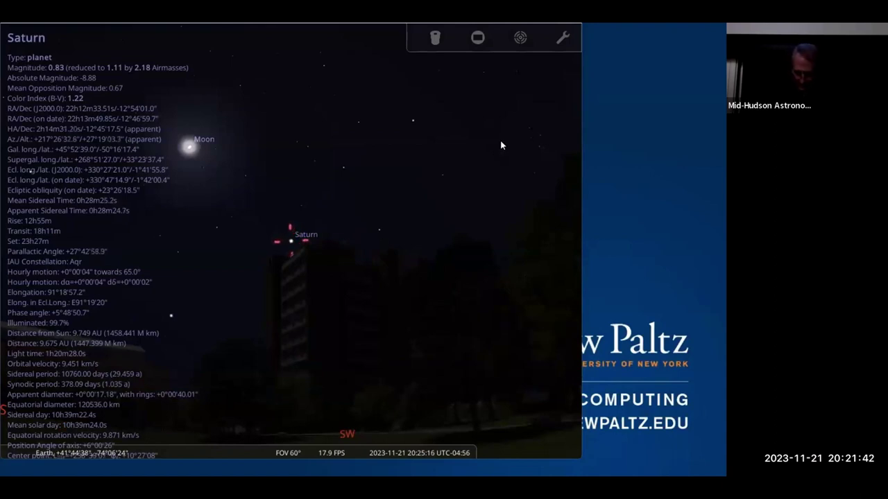
pyautogui.press('F11')
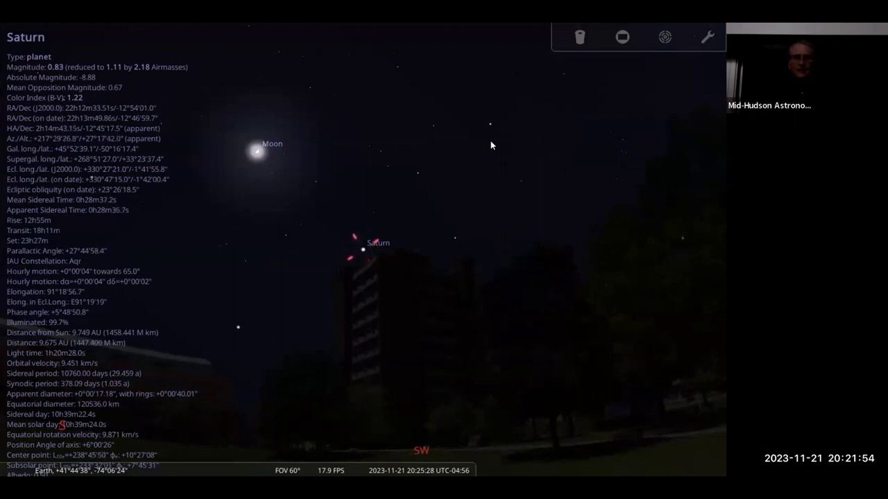
pyautogui.rightClick(384, 264)
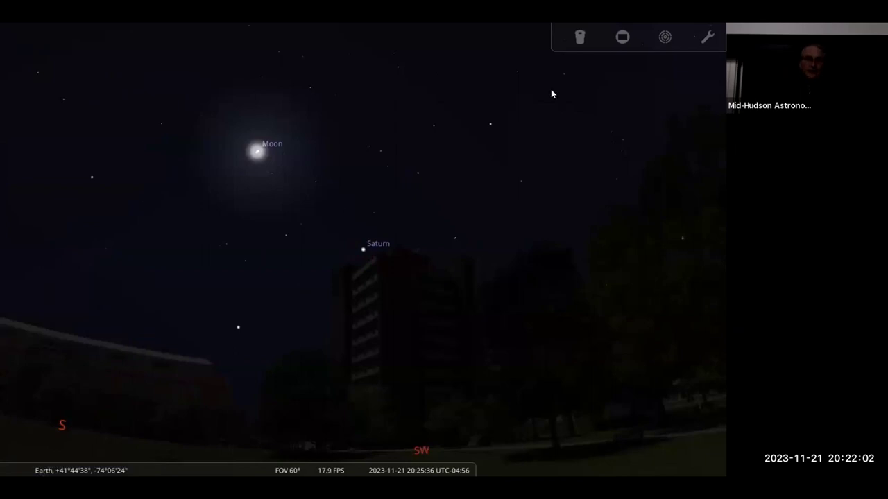
# Step: Turn the view to Jupiter, select it and centre on it
pyautogui.moveTo(178, 228); pyautogui.dragTo(530, 381)
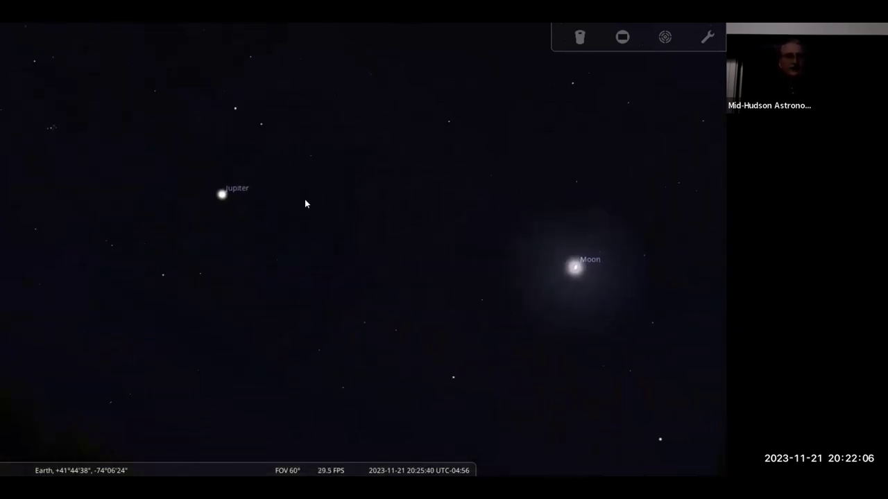
pyautogui.click(221, 195)
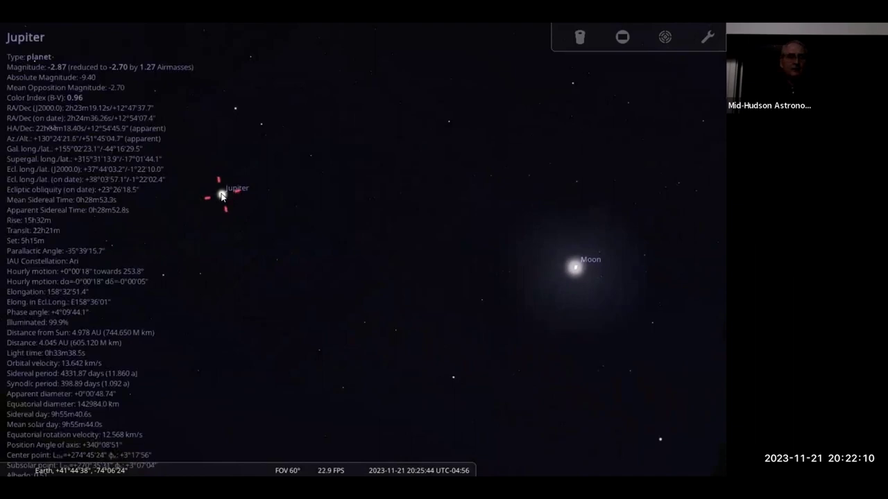
pyautogui.press('space')
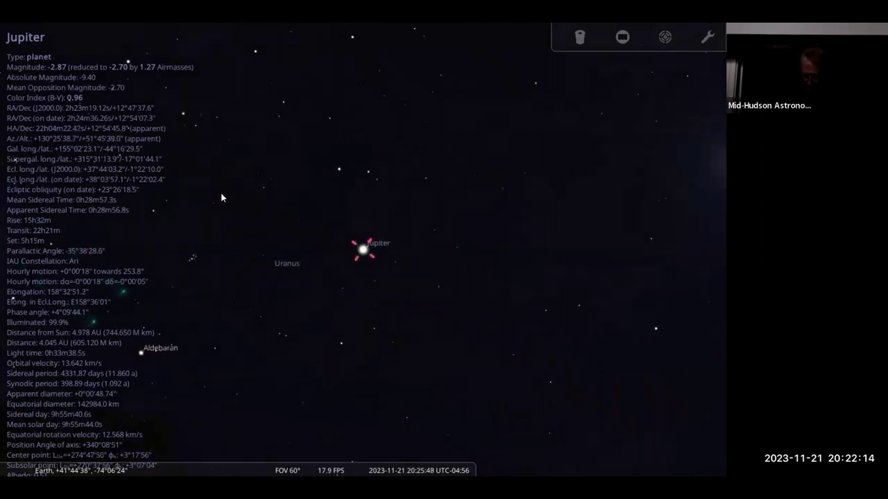
# Step: Zoom in to see Jupiter's moons, zoom back out, and deselect Jupiter
pyautogui.press('/')
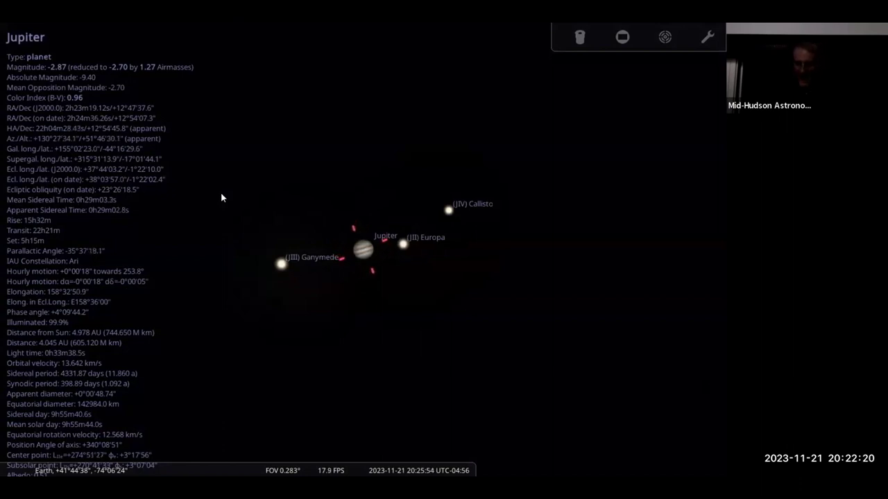
pyautogui.press('\\')
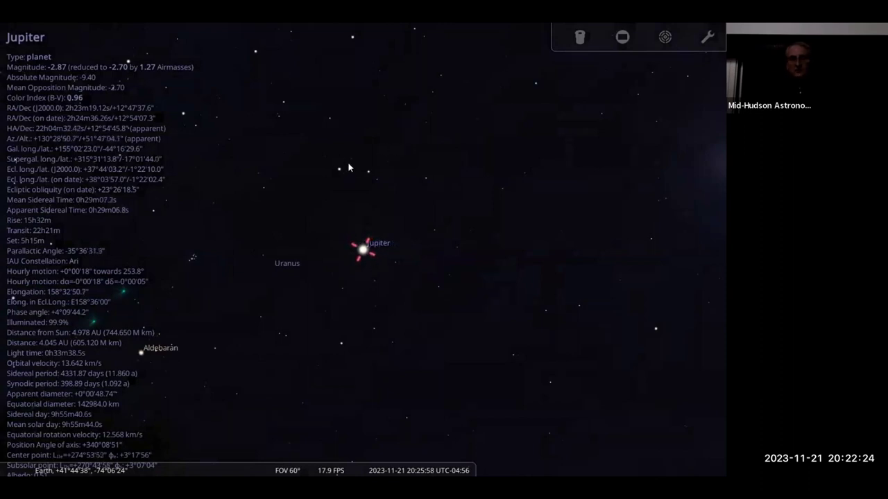
pyautogui.scroll(-3, 319, 187)
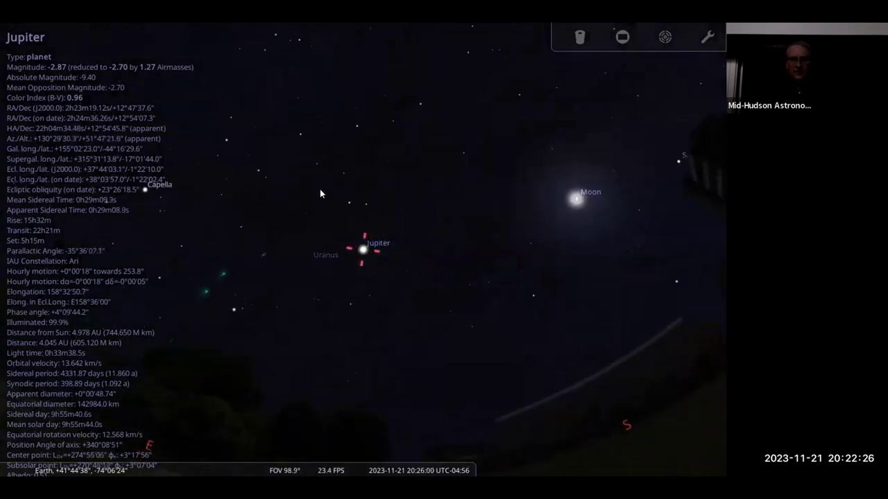
pyautogui.scroll(2, 327, 188)
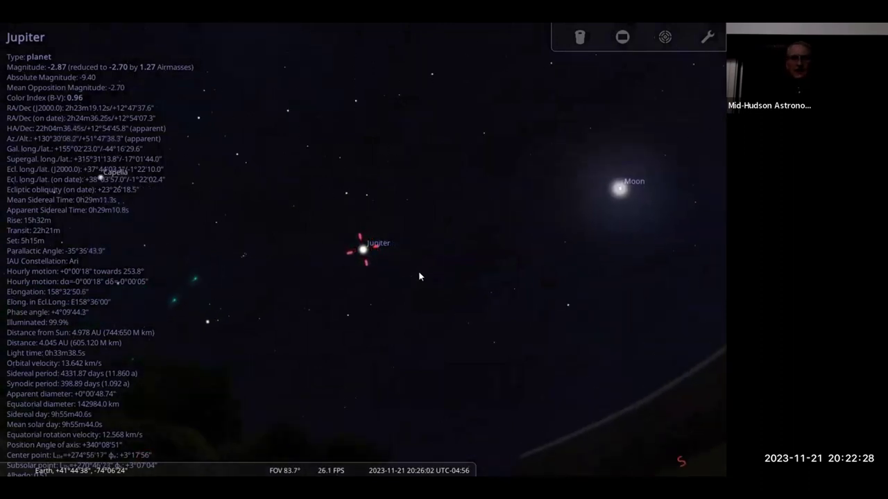
pyautogui.rightClick(578, 408)
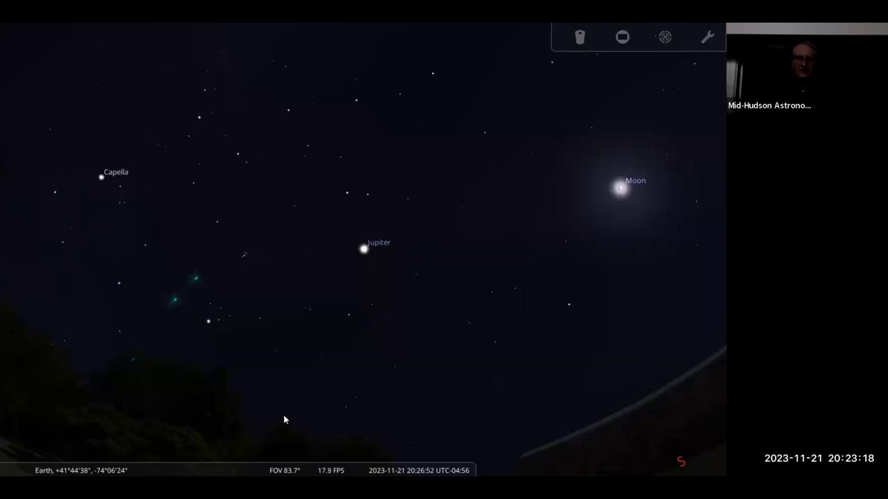
# Step: Reselect Jupiter and zoom in, then back out to a 98.9° field of view
pyautogui.click(361, 248)
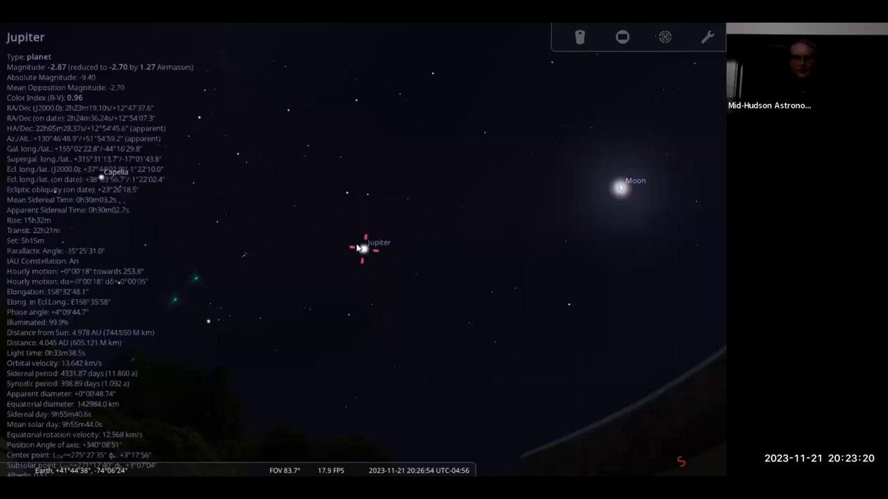
pyautogui.scroll(5, 353, 271)
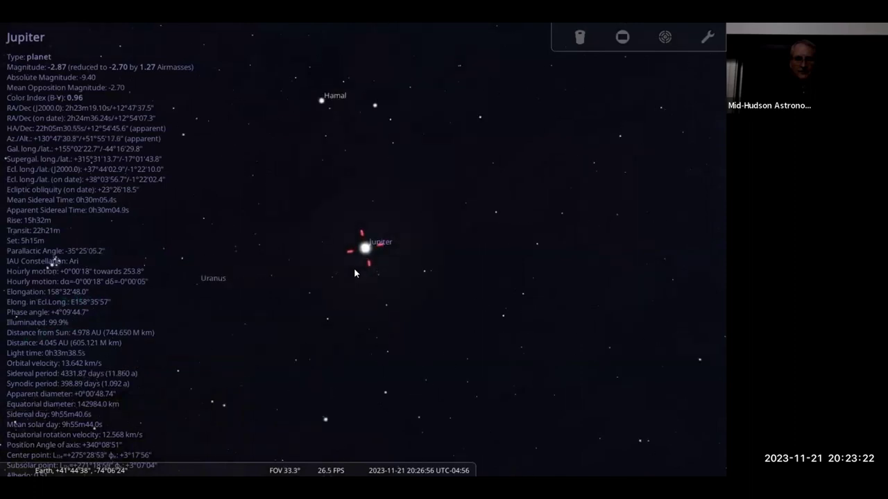
pyautogui.scroll(2, 349, 267)
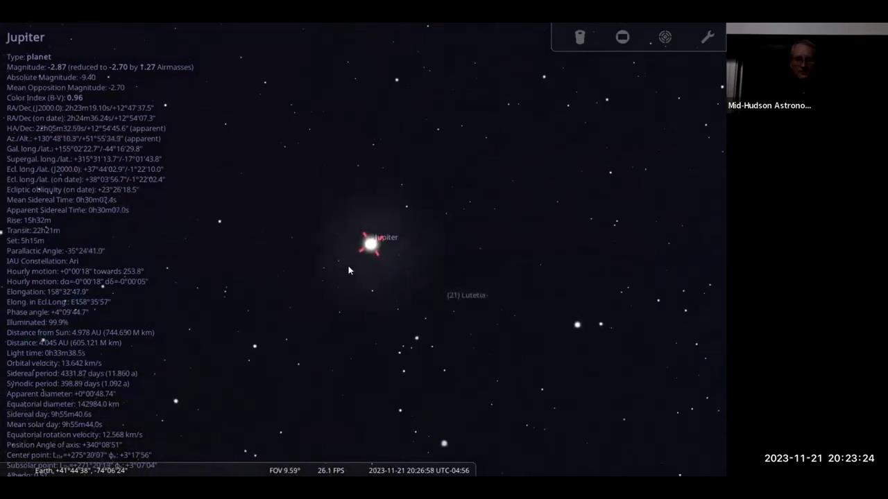
pyautogui.scroll(-6, 344, 266)
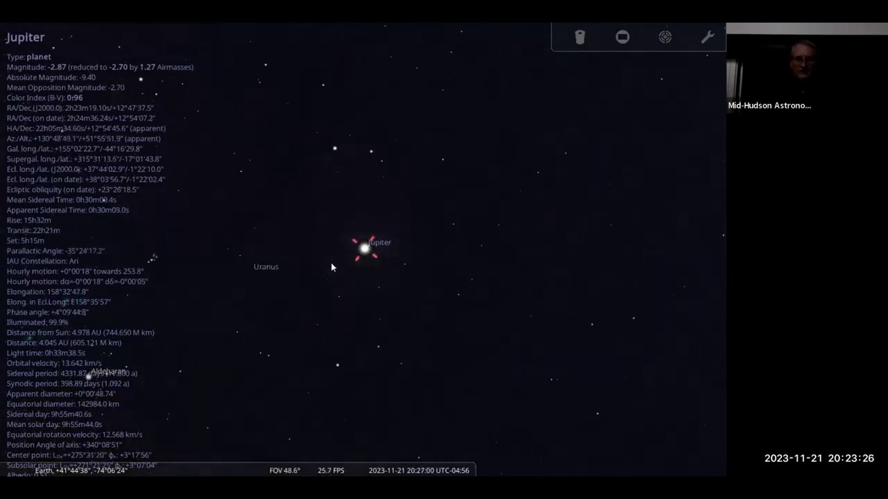
pyautogui.scroll(-2, 329, 263)
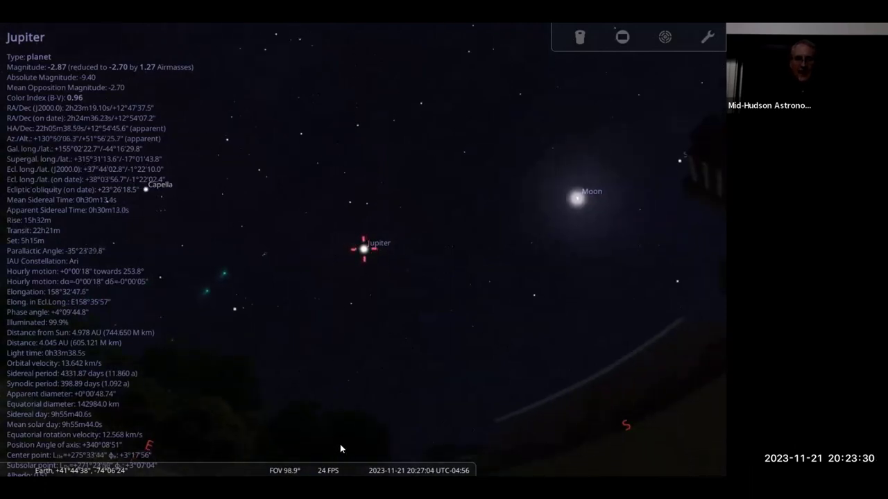
pyautogui.moveTo(339, 447)
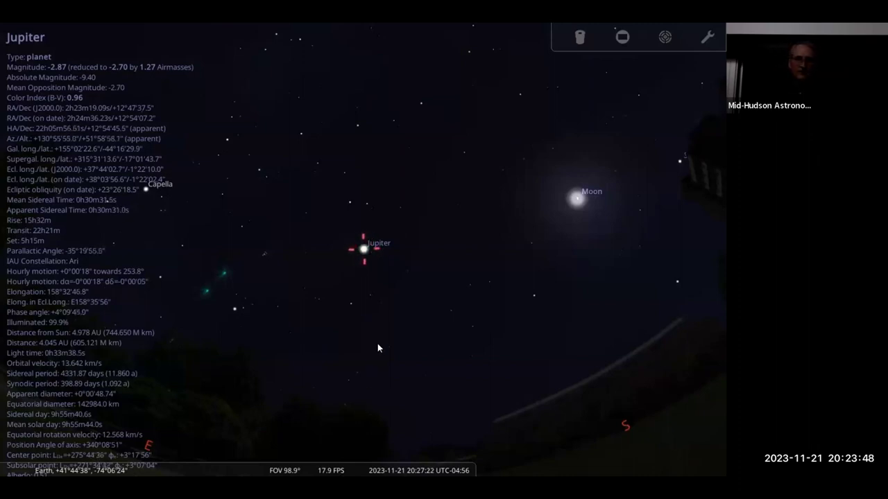
# Step: Deselect Jupiter, then reveal the left-side toolbar
pyautogui.rightClick(419, 322)
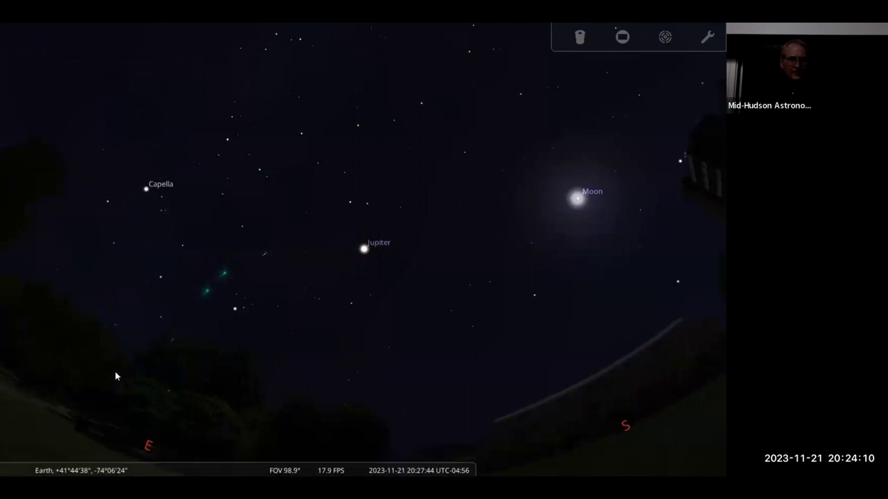
pyautogui.moveTo(233, 458)
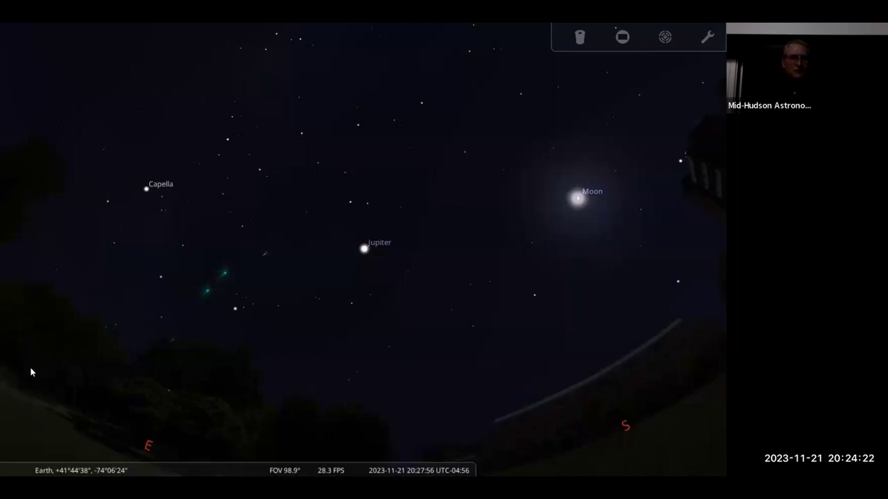
pyautogui.moveTo(2, 381)
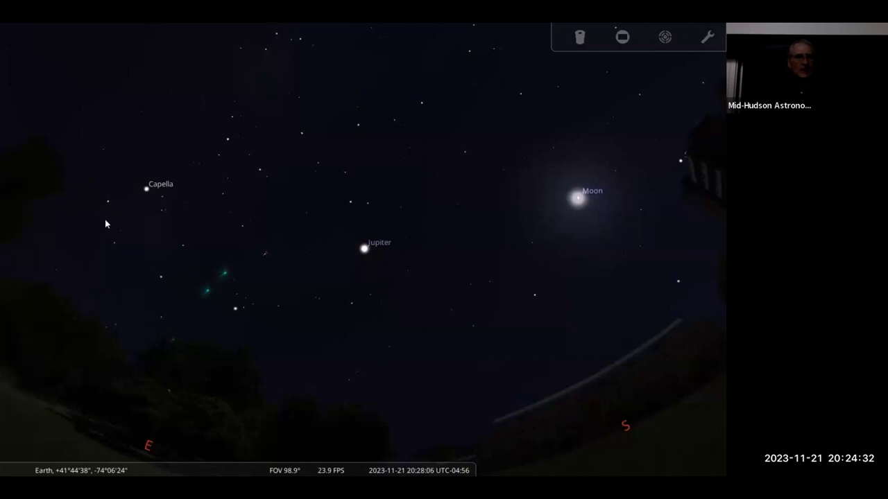
pyautogui.moveTo(50, 205)
pyautogui.moveTo(16, 199)
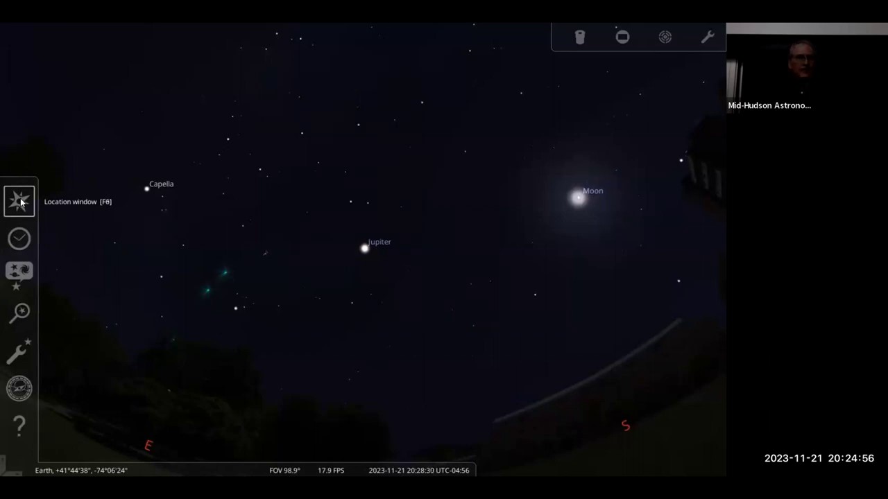
# Step: Open the Location window and fetch the observing location from the network
pyautogui.click(21, 201)
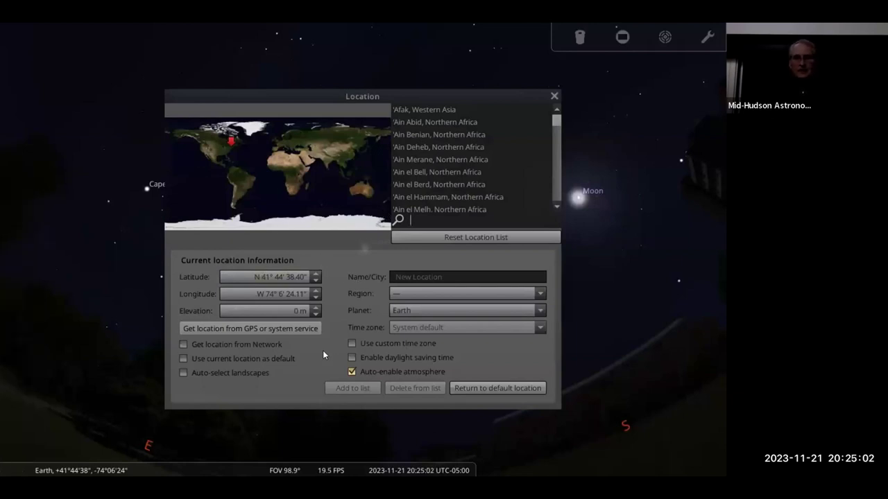
pyautogui.click(182, 345)
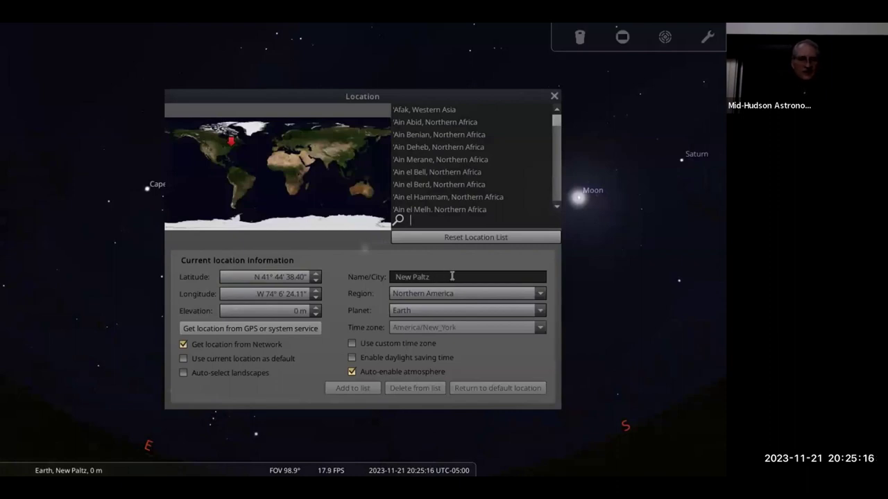
pyautogui.moveTo(80, 459)
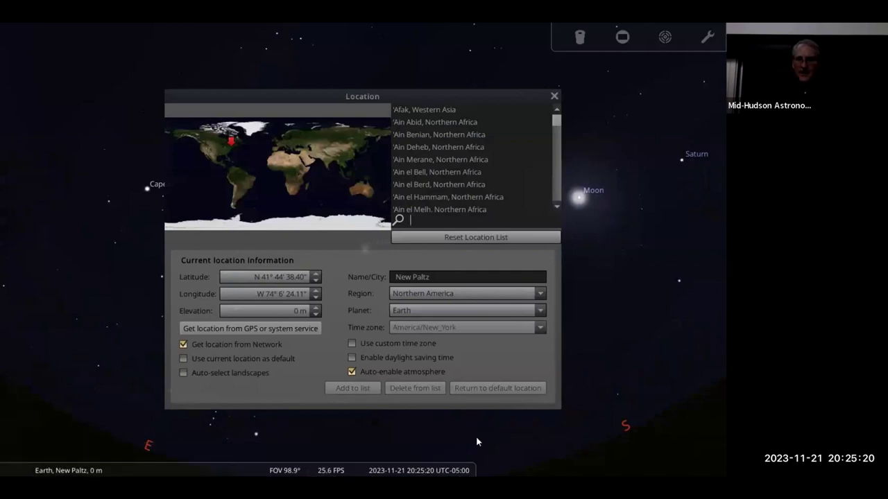
pyautogui.moveTo(467, 454)
# Step: Search the location list for 'Pough' and choose Poughkeepsie, Northern America
pyautogui.scroll(-6, 444, 142)
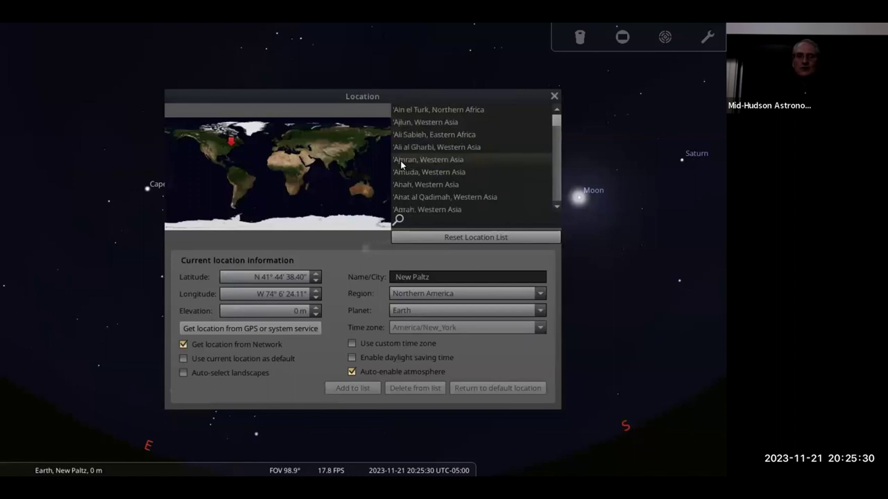
pyautogui.scroll(-8, 444, 152)
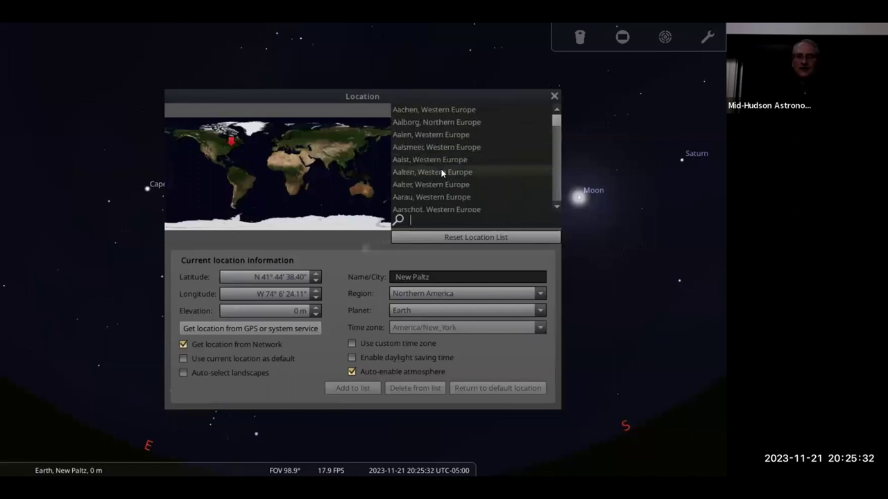
pyautogui.scroll(-5, 431, 173)
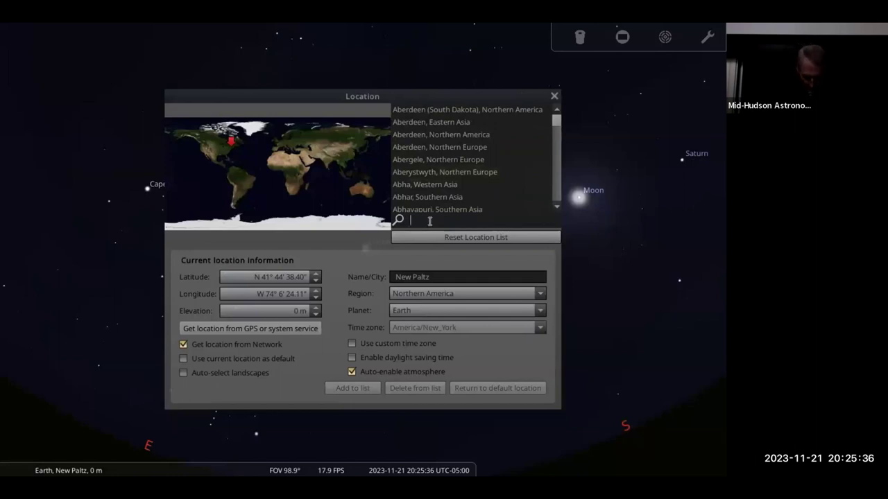
pyautogui.write('New')
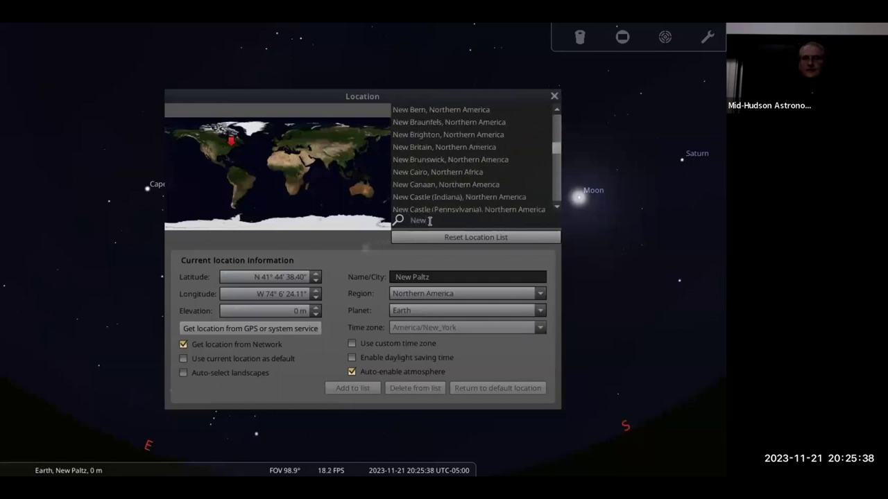
pyautogui.write(' Y')
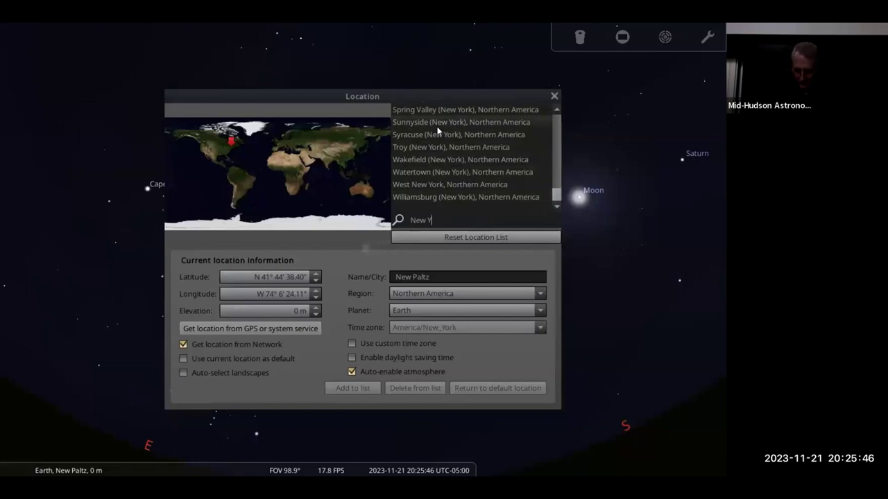
pyautogui.press('BackSpace')
pyautogui.press('BackSpace')
pyautogui.press('BackSpace')
pyautogui.press('BackSpace')
pyautogui.press('BackSpace')
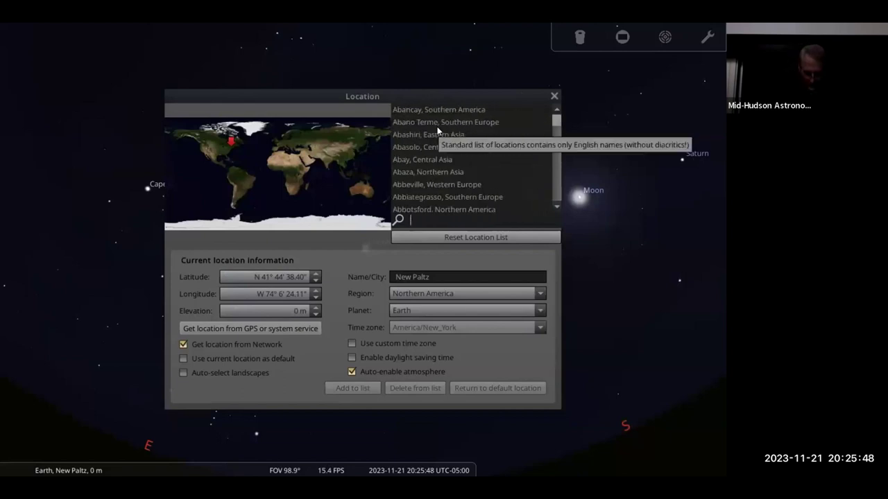
pyautogui.write('New P')
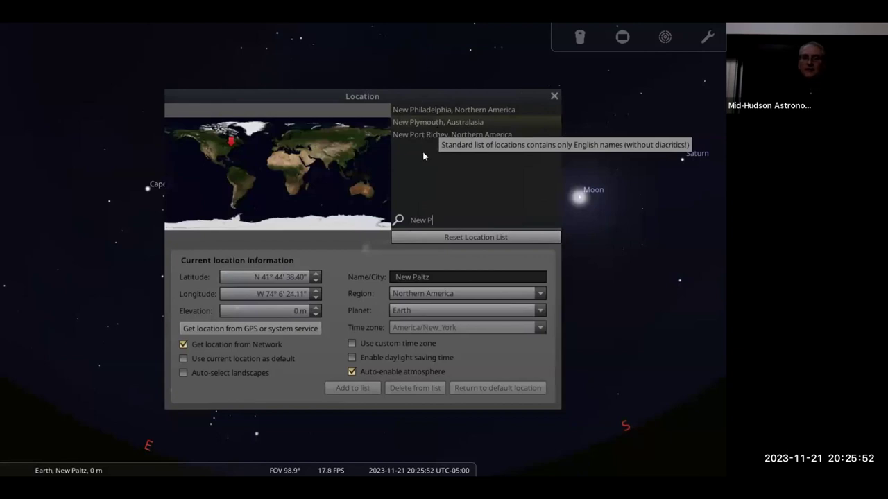
pyautogui.press('BackSpace')
pyautogui.press('BackSpace')
pyautogui.press('BackSpace')
pyautogui.press('BackSpace')
pyautogui.press('BackSpace')
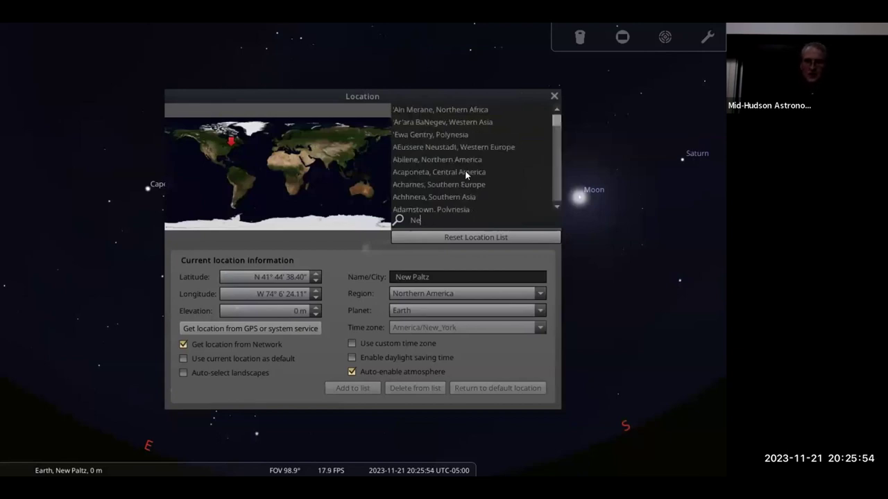
pyautogui.write('Pough')
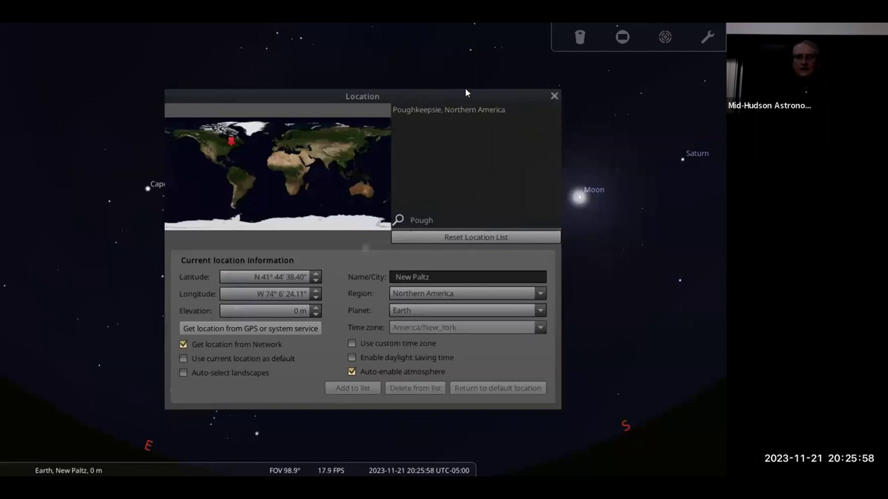
pyautogui.click(440, 111)
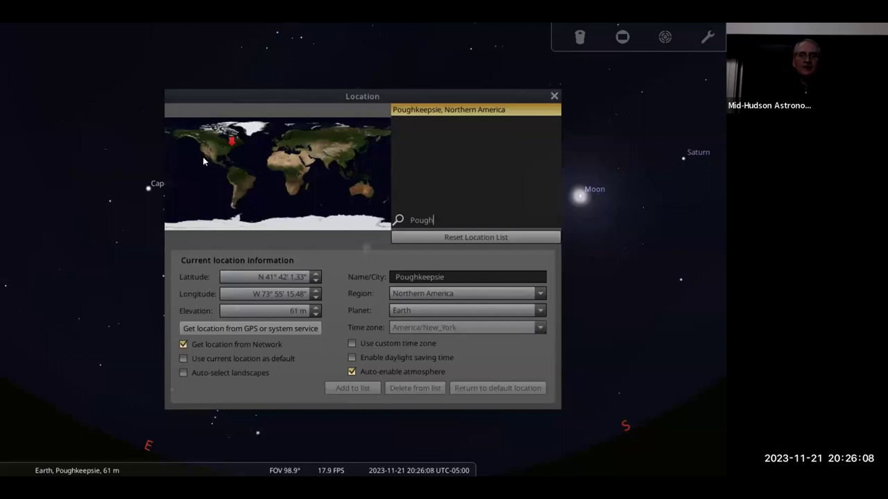
# Step: Pick central Australia (-23.9698, 133.083) on the map, then close and reopen the Location window
pyautogui.click(360, 188)
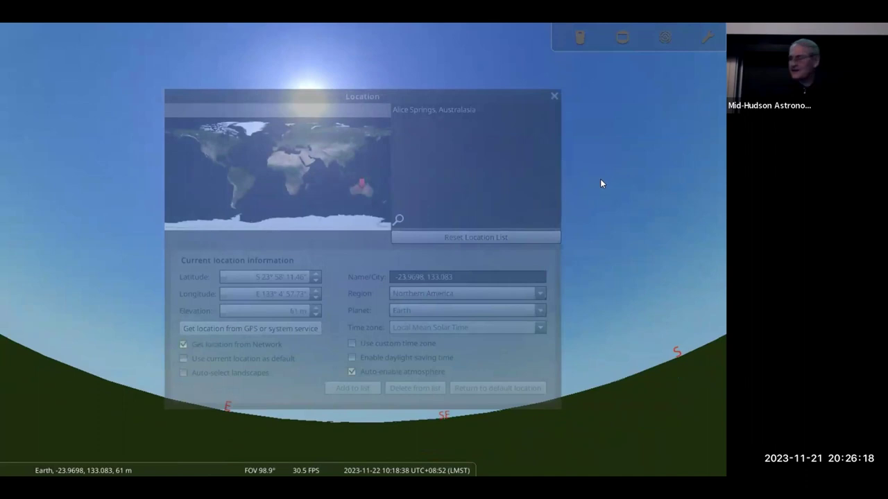
pyautogui.click(555, 97)
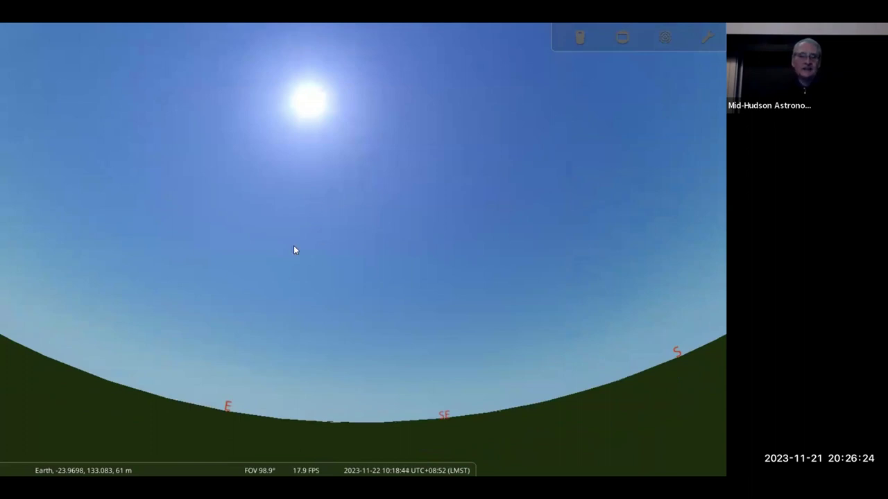
pyautogui.moveTo(4, 267)
pyautogui.click(16, 201)
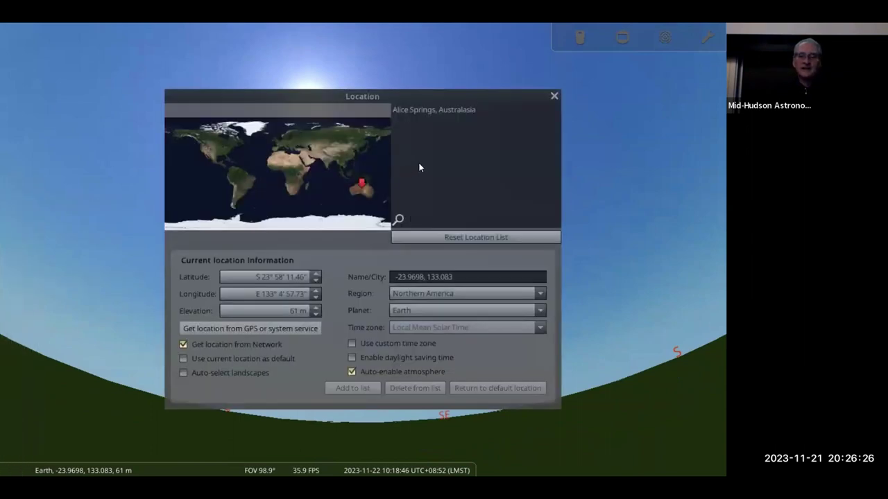
# Step: Reset the location list, try GPS, then search 'Pough' and select Poughkeepsie
pyautogui.click(433, 236)
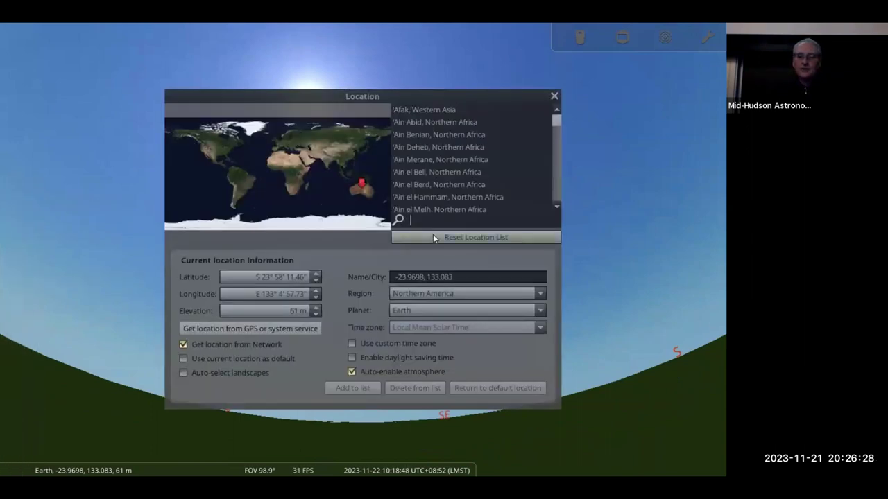
pyautogui.click(271, 326)
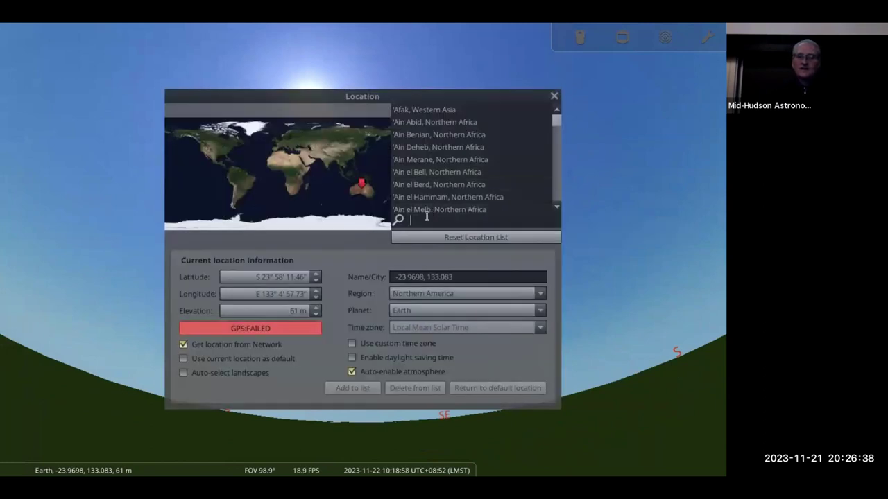
pyautogui.write('Pough')
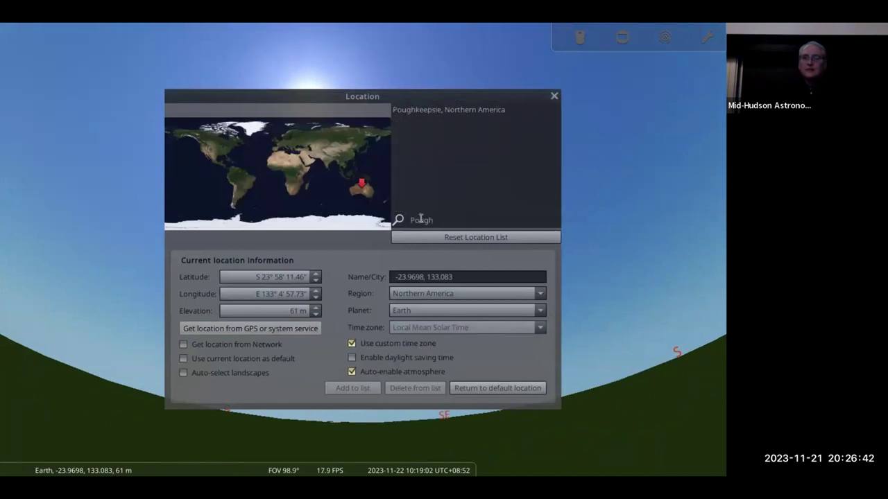
pyautogui.click(444, 111)
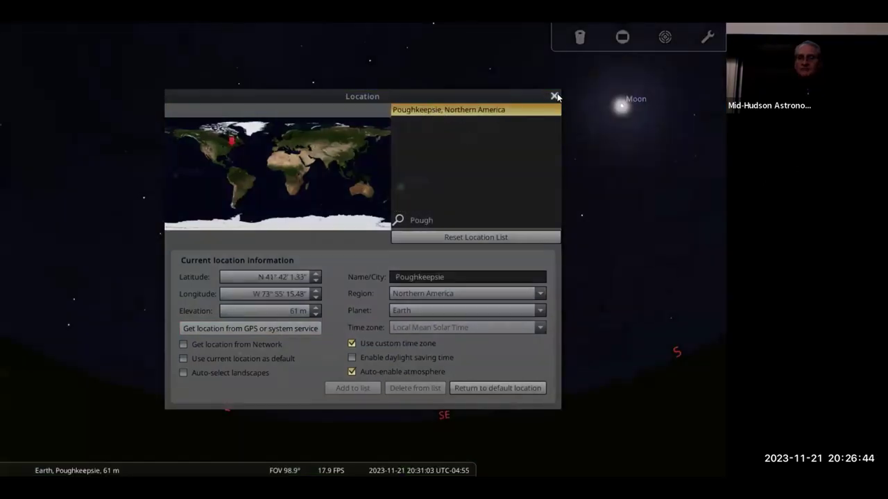
pyautogui.click(554, 96)
# Step: Reopen the location window, move it up and right, and close it again
pyautogui.moveTo(3, 231)
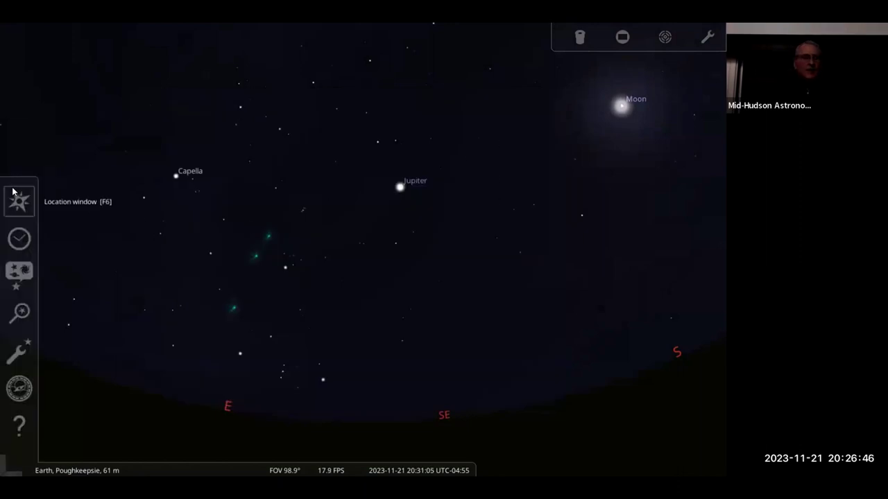
pyautogui.click(17, 201)
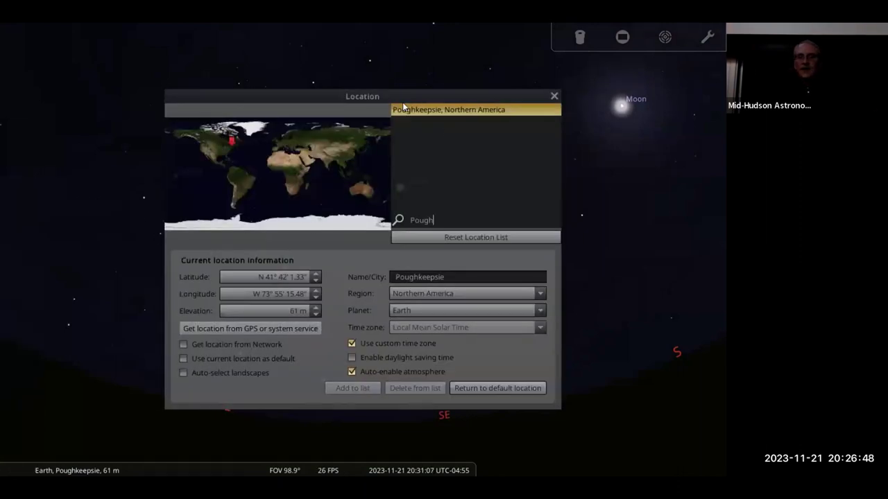
pyautogui.moveTo(512, 102); pyautogui.dragTo(595, 68)
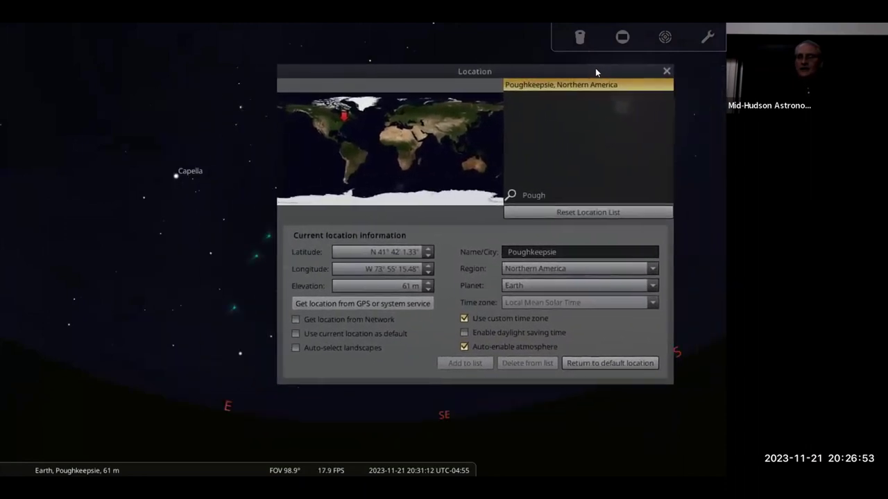
pyautogui.click(665, 69)
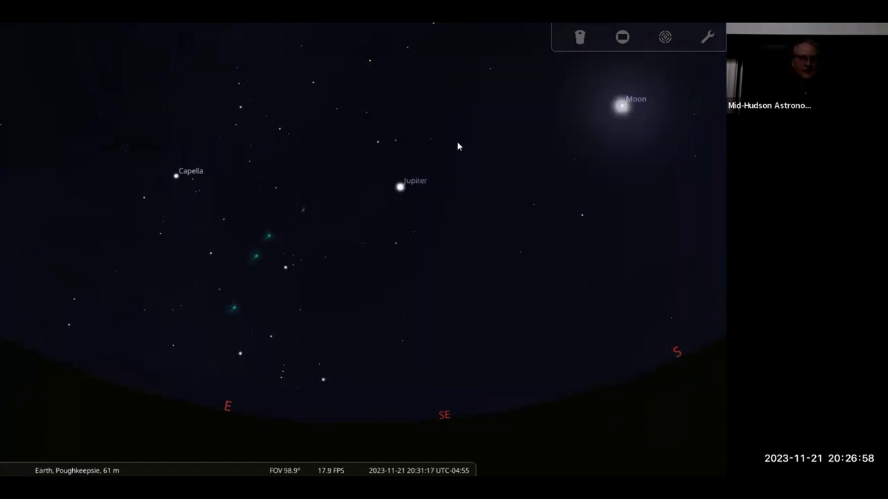
pyautogui.moveTo(15, 276)
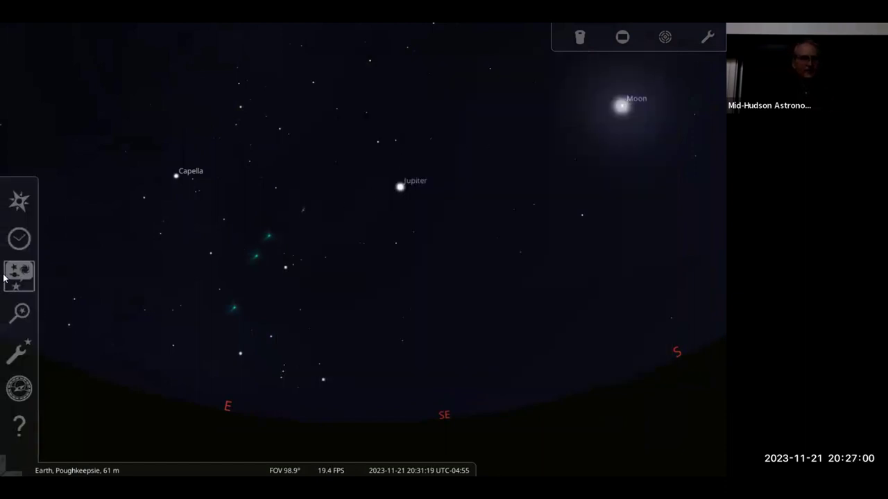
pyautogui.click(21, 242)
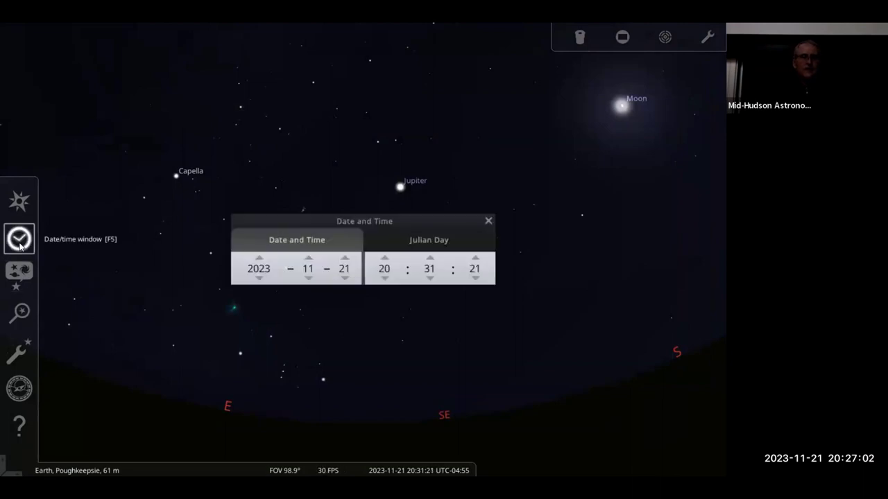
pyautogui.moveTo(393, 220); pyautogui.dragTo(383, 186)
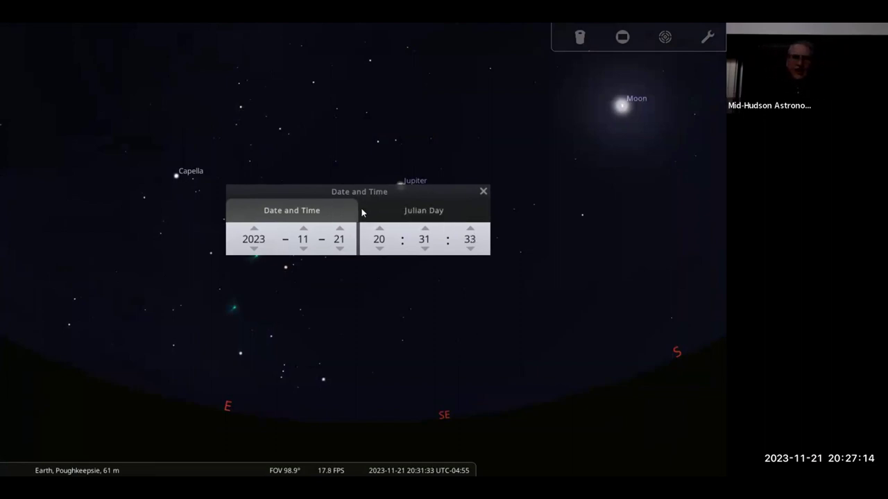
pyautogui.moveTo(402, 188); pyautogui.dragTo(488, 229)
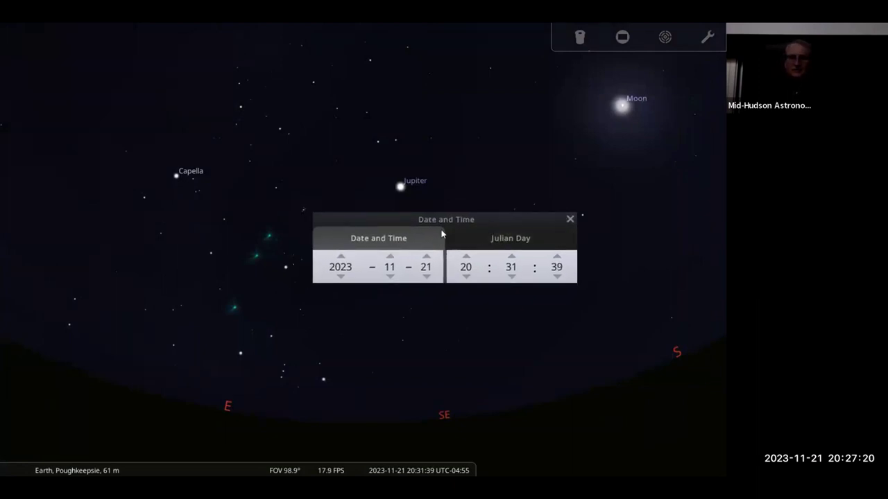
pyautogui.moveTo(496, 218); pyautogui.dragTo(479, 219)
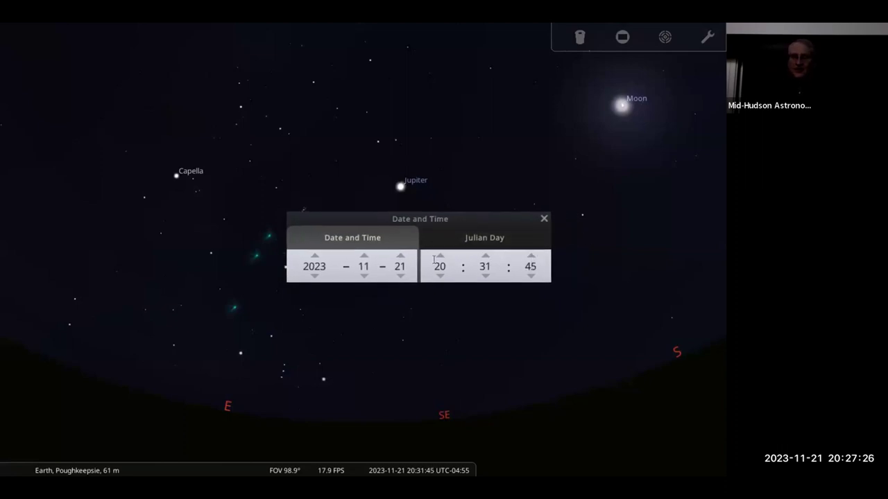
pyautogui.moveTo(495, 217); pyautogui.dragTo(504, 195)
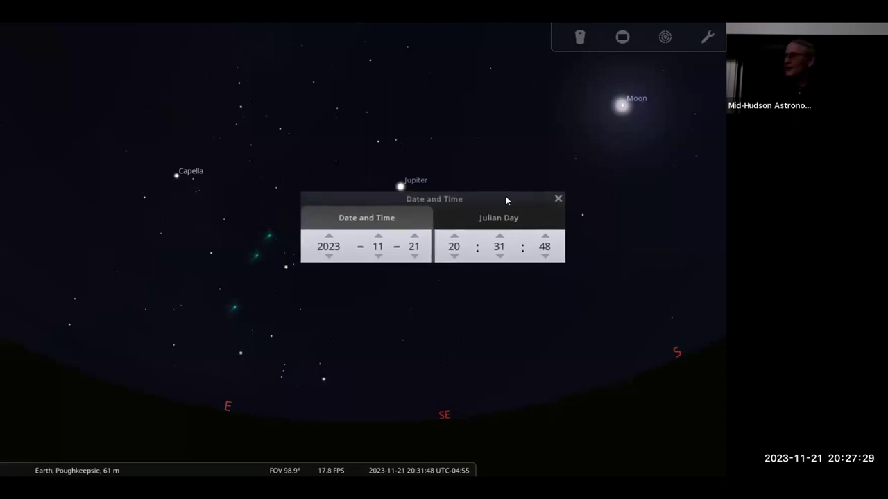
# Step: Set the date to 2023-12-08 with hour 19, then move the window upper left
pyautogui.click(378, 236)
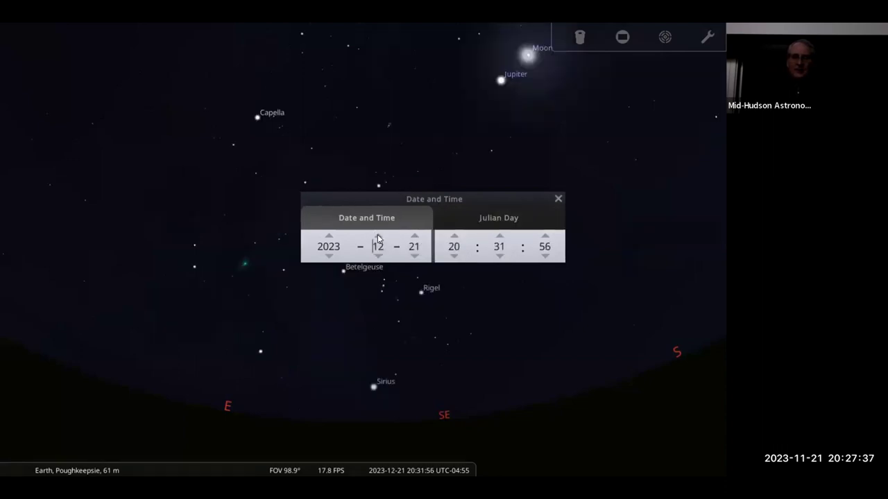
pyautogui.click(413, 236)
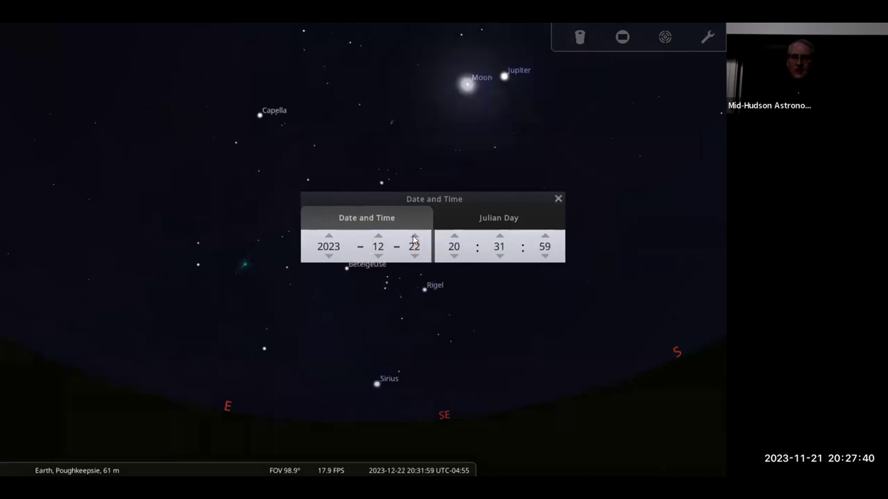
pyautogui.click(412, 236)
pyautogui.click(413, 236)
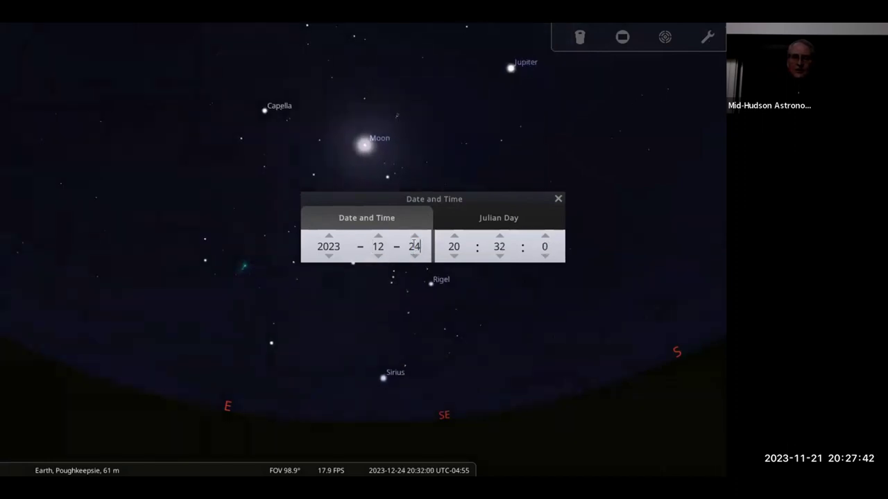
pyautogui.doubleClick(422, 246)
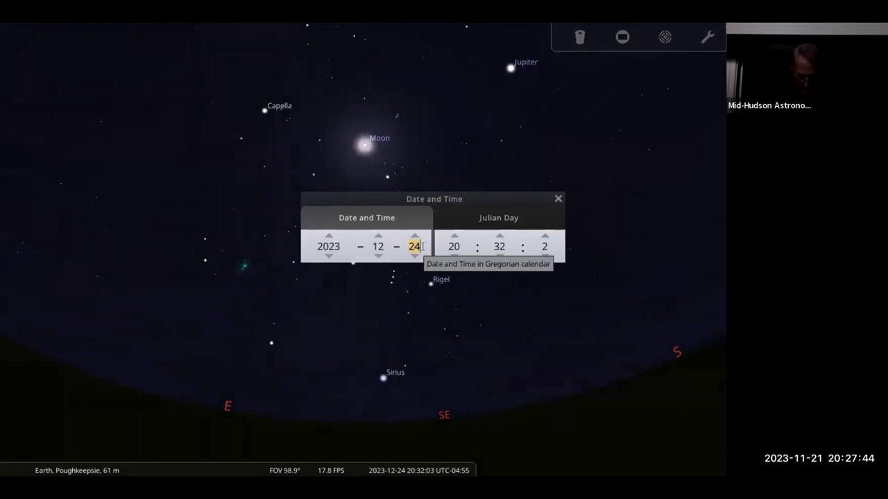
pyautogui.write('8')
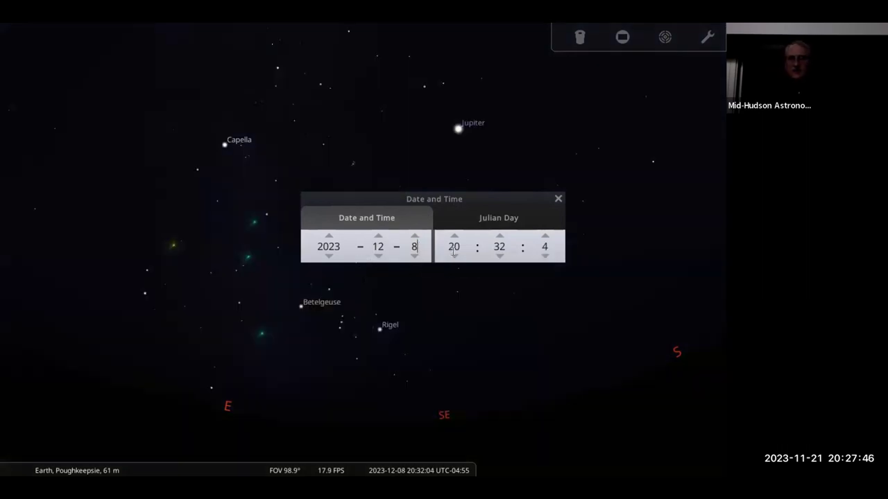
pyautogui.click(455, 256)
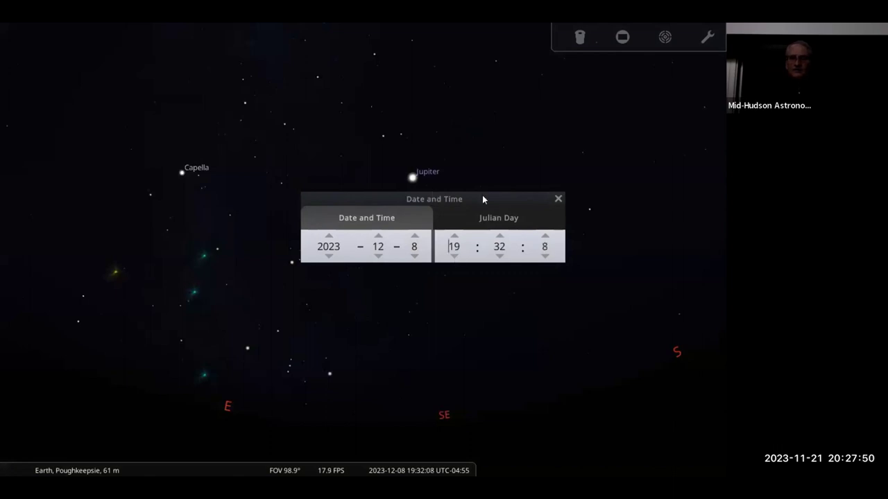
pyautogui.moveTo(388, 201); pyautogui.dragTo(107, 75)
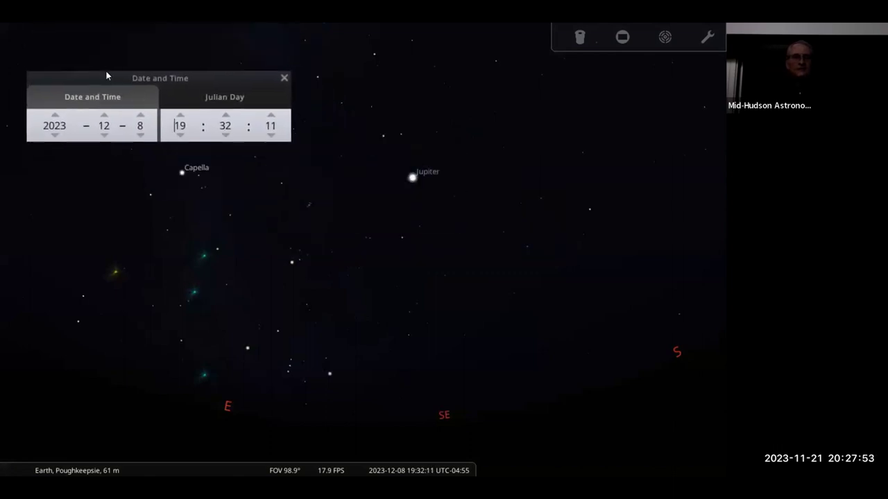
# Step: Step the minutes forward three times and pan the sky to bring Saturn into view
pyautogui.click(222, 105)
pyautogui.click(222, 105)
pyautogui.click(220, 106)
pyautogui.click(221, 107)
pyautogui.click(221, 107)
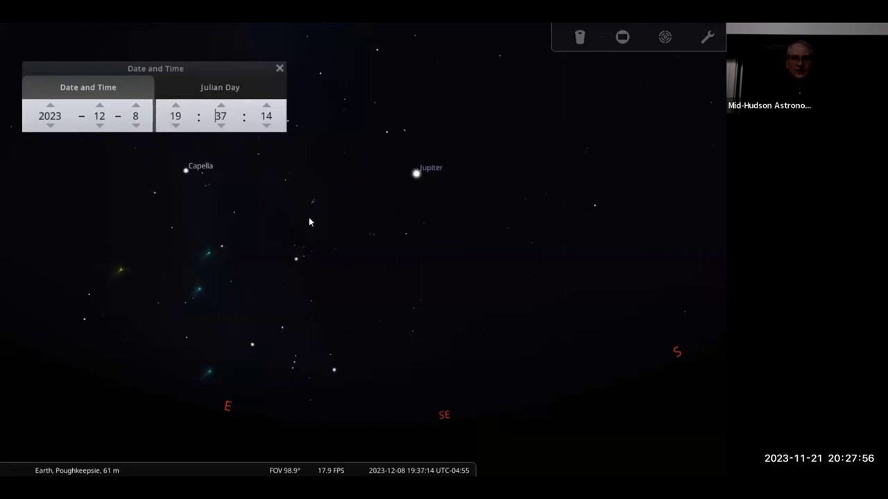
pyautogui.moveTo(383, 239); pyautogui.dragTo(297, 245)
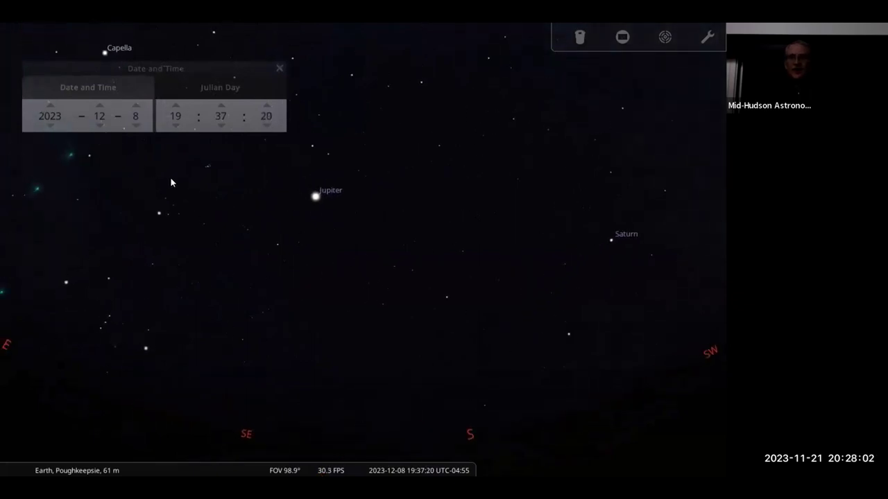
# Step: Read the moment as Julian Day 2460287.52310, then close the date and time window
pyautogui.moveTo(240, 71); pyautogui.dragTo(582, 93)
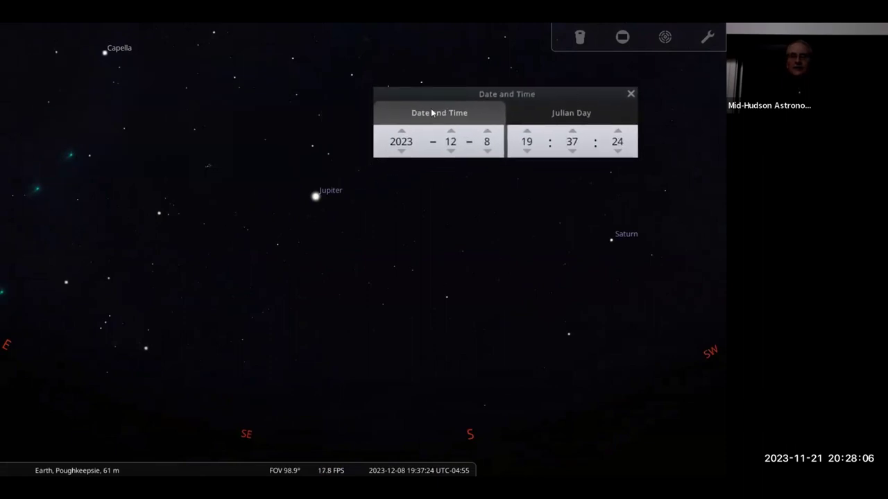
pyautogui.click(567, 114)
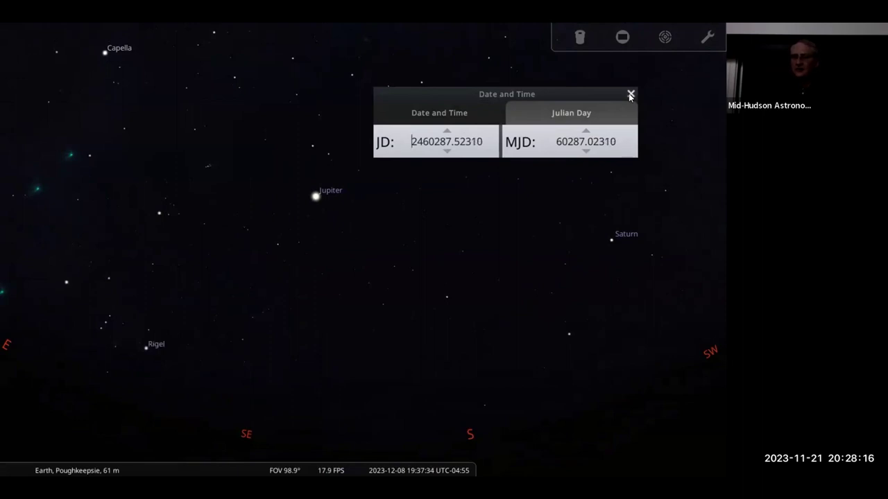
pyautogui.click(631, 94)
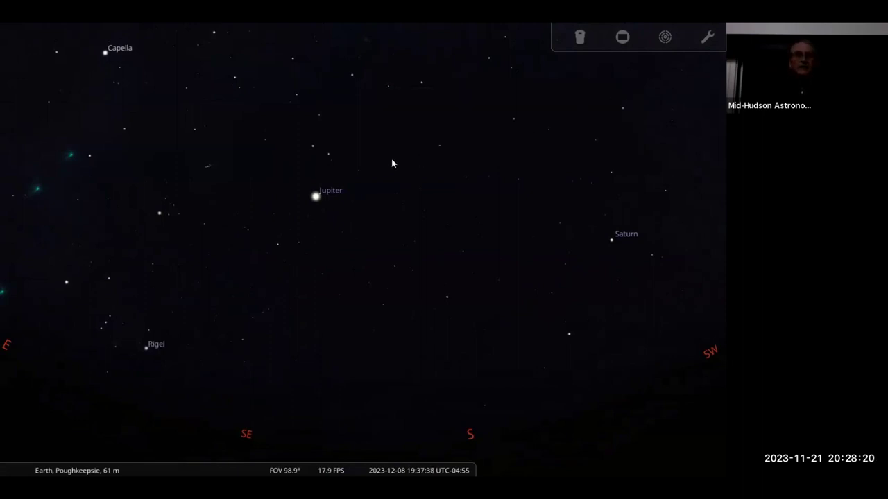
# Step: Pan toward the east-southeast, read the Northern Taurids radiant's info, then deselect it
pyautogui.moveTo(393, 158); pyautogui.dragTo(424, 268)
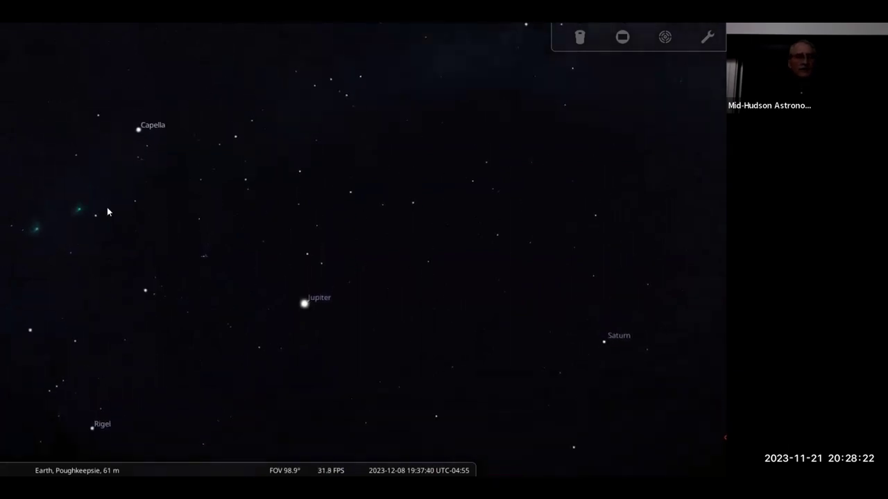
pyautogui.press('Left')
pyautogui.press('Down')
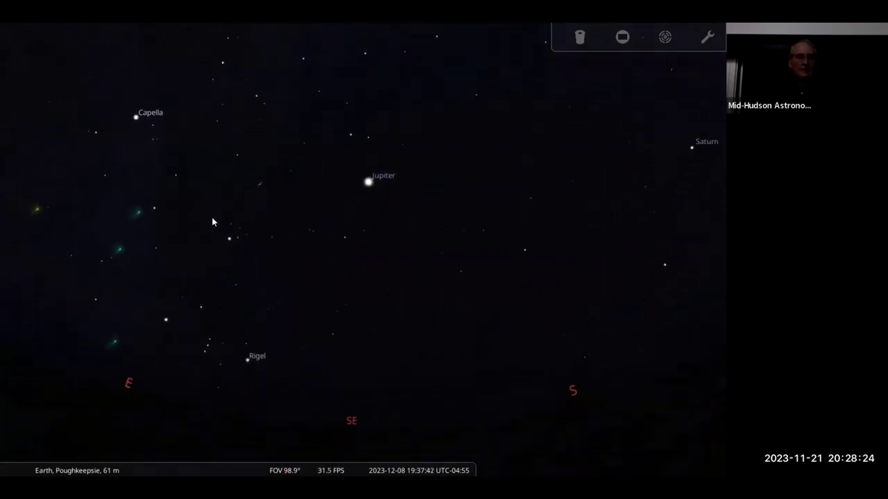
pyautogui.click(138, 212)
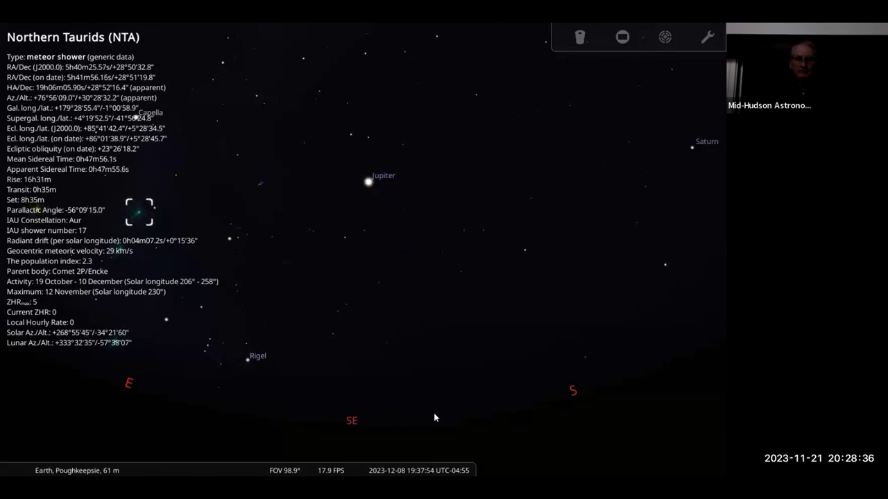
pyautogui.rightClick(456, 433)
pyautogui.moveTo(3, 284)
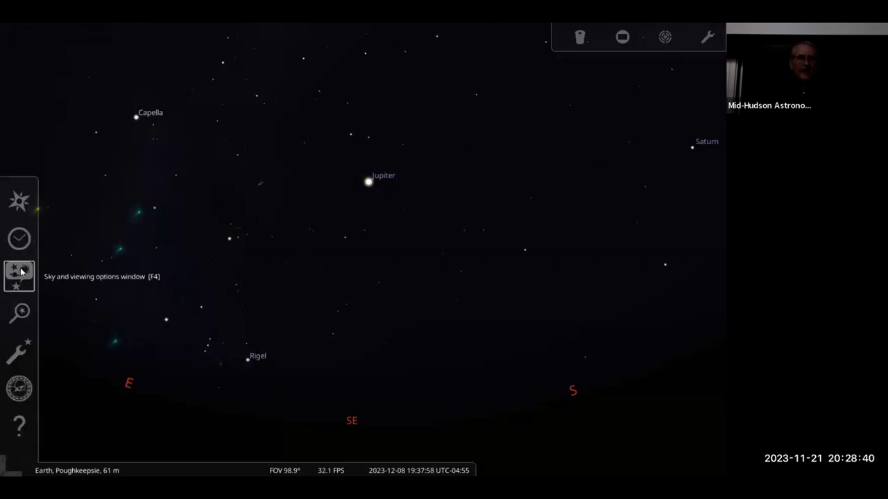
# Step: Open the Sky and viewing options and browse the SSO, DSO and Markings pages
pyautogui.click(19, 272)
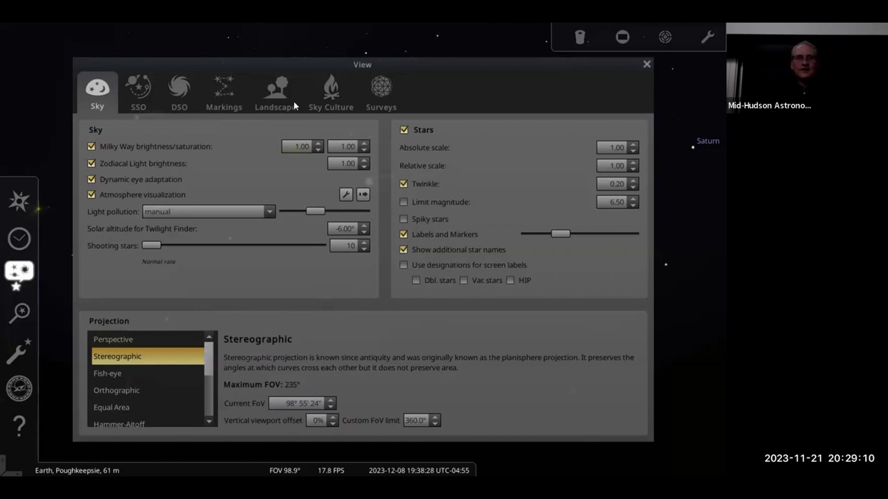
pyautogui.click(136, 97)
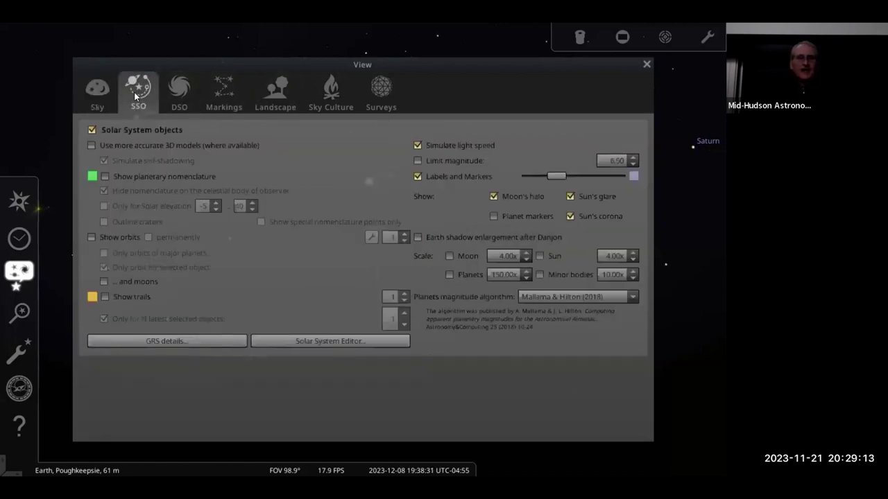
pyautogui.click(178, 95)
pyautogui.click(225, 91)
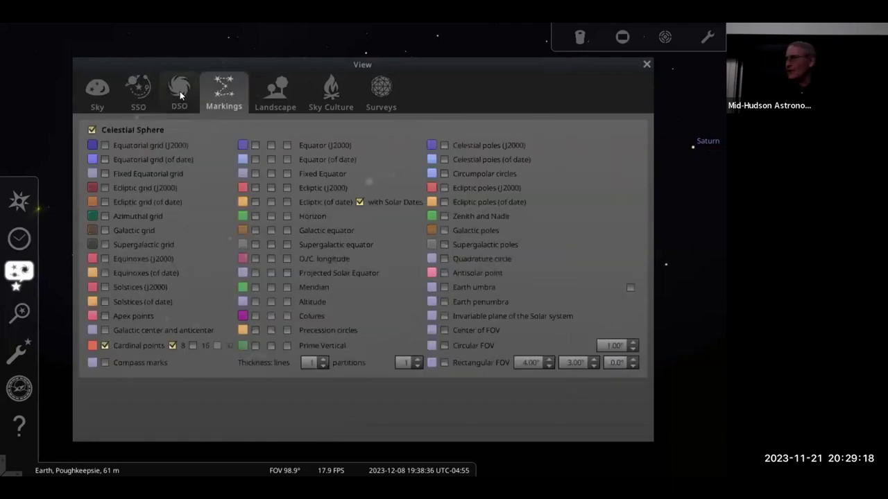
# Step: Read through the Modern sky culture description on the Sky Culture page
pyautogui.click(322, 90)
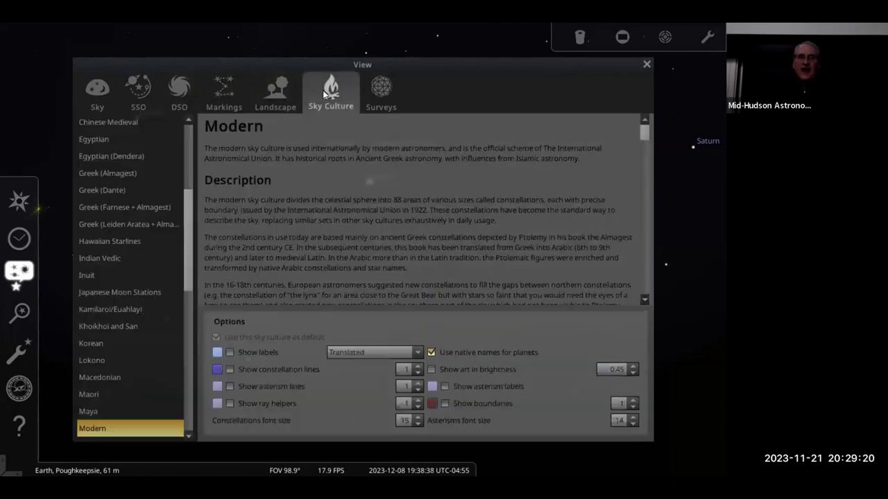
pyautogui.scroll(-5, 350, 217)
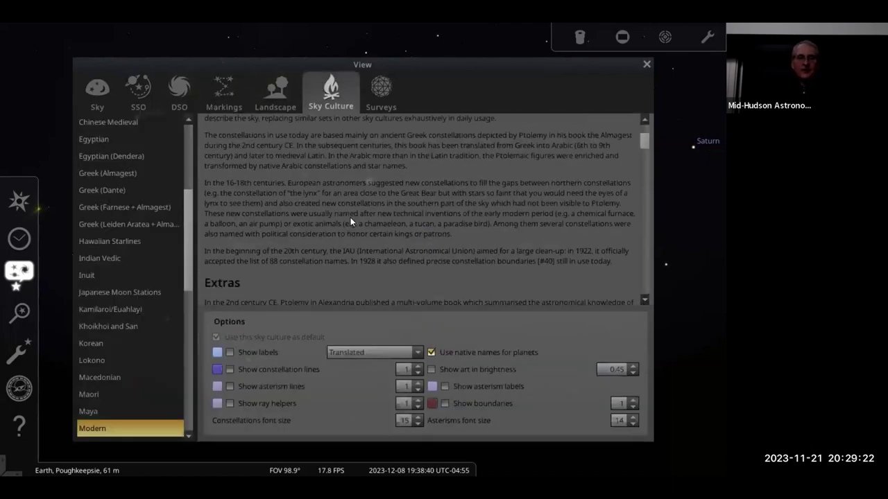
pyautogui.scroll(6, 348, 219)
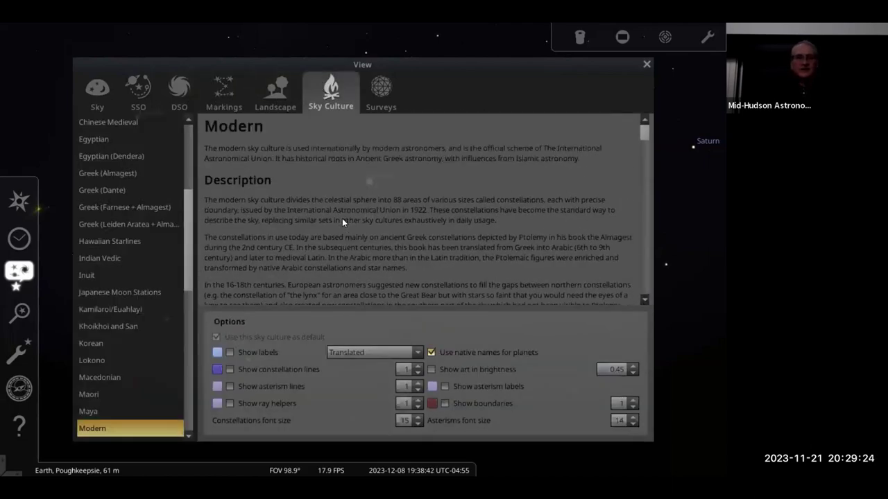
pyautogui.scroll(-5, 333, 217)
pyautogui.scroll(-4, 331, 219)
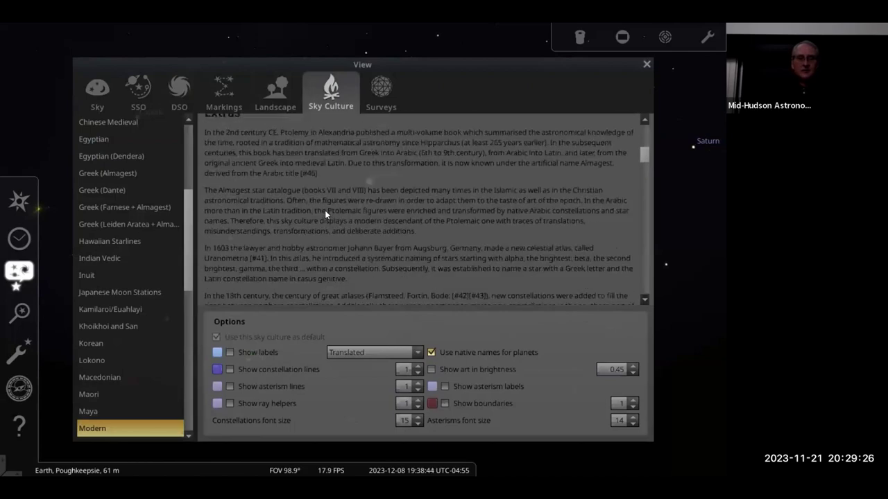
pyautogui.scroll(3, 304, 217)
pyautogui.scroll(5, 301, 218)
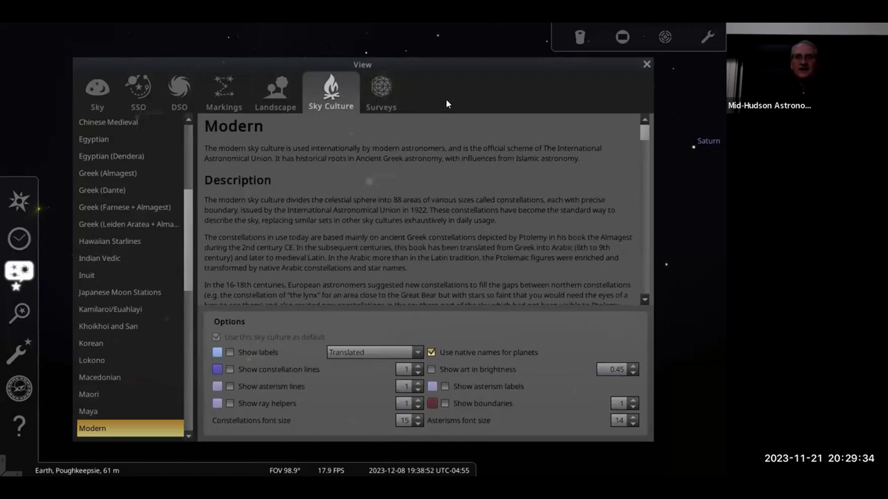
# Step: Choose Garching in the Landscape list instead of Zero Horizon and close the View window
pyautogui.click(275, 105)
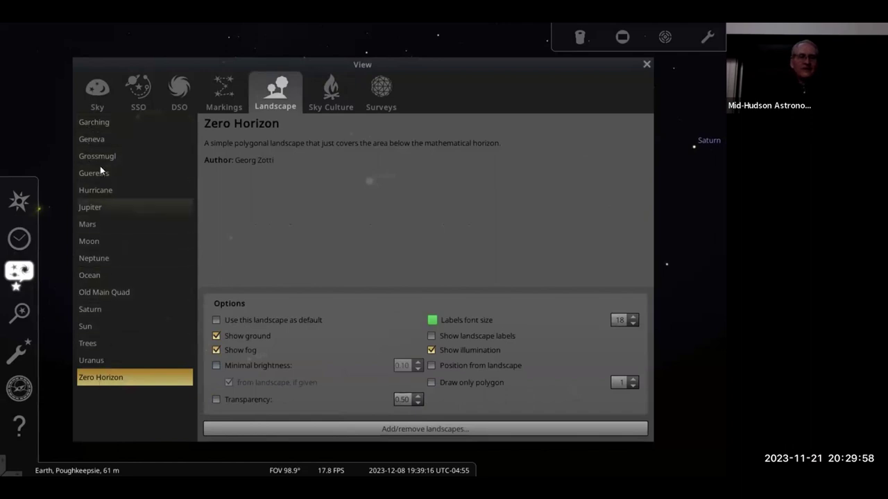
pyautogui.click(96, 124)
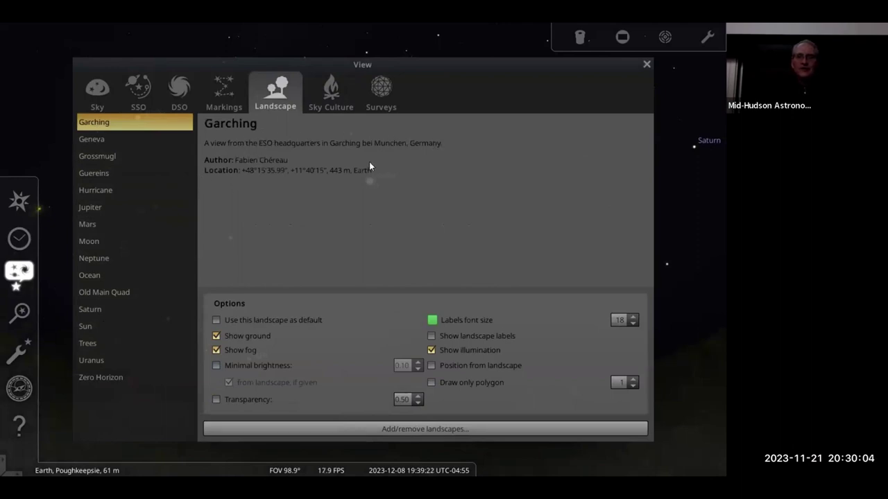
pyautogui.click(646, 64)
# Step: Pan around the Garching horizon from west through north to north-east, showing Capella and Rigel
pyautogui.moveTo(453, 295); pyautogui.dragTo(204, 246)
pyautogui.moveTo(555, 277); pyautogui.dragTo(273, 312)
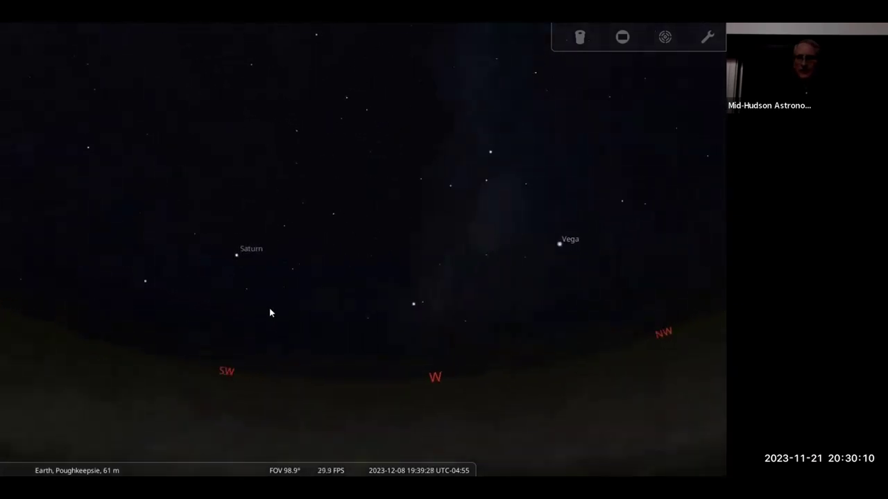
pyautogui.moveTo(615, 291); pyautogui.dragTo(355, 296)
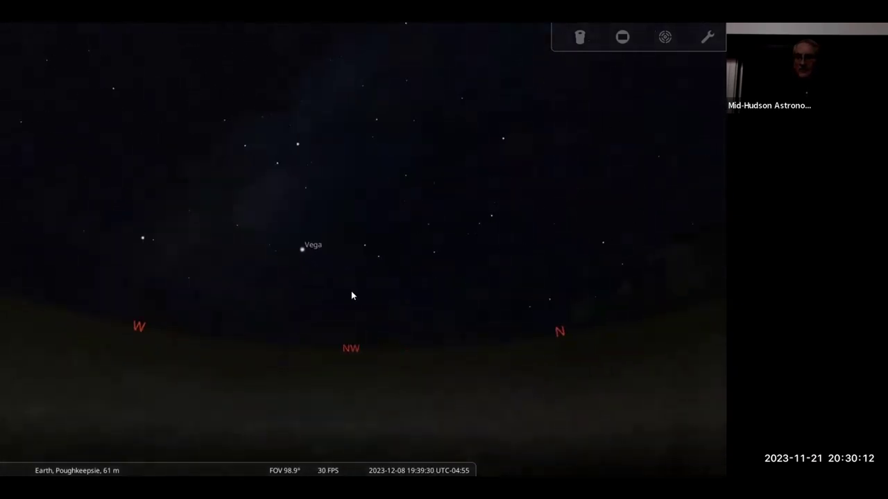
pyautogui.moveTo(565, 299); pyautogui.dragTo(305, 310)
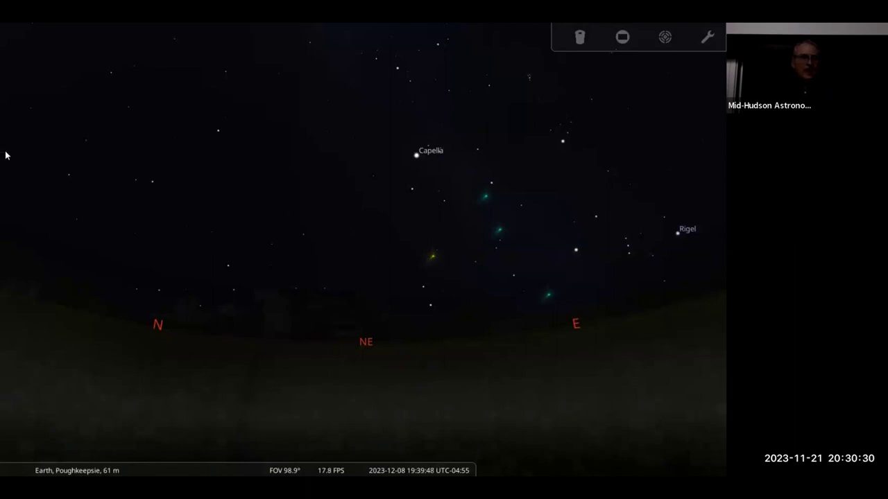
# Step: Reopen and close the View options, then face south with Jupiter above the Old Main Quad trees
pyautogui.moveTo(14, 272)
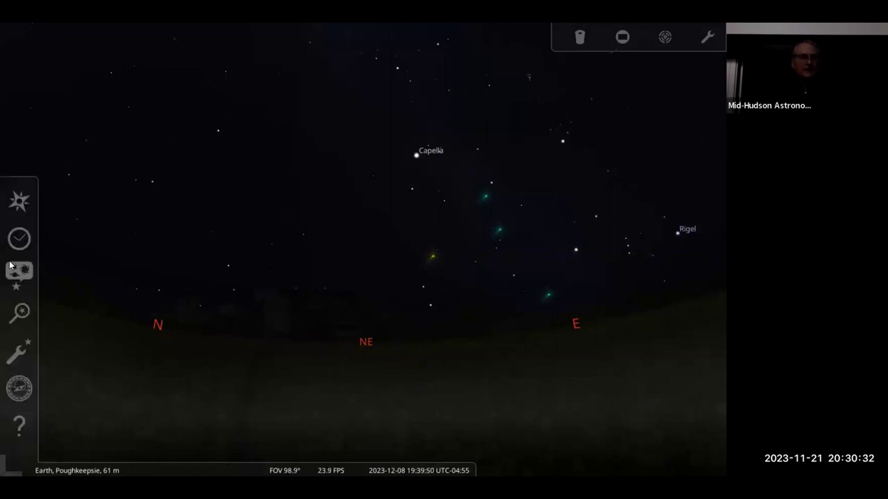
pyautogui.click(19, 278)
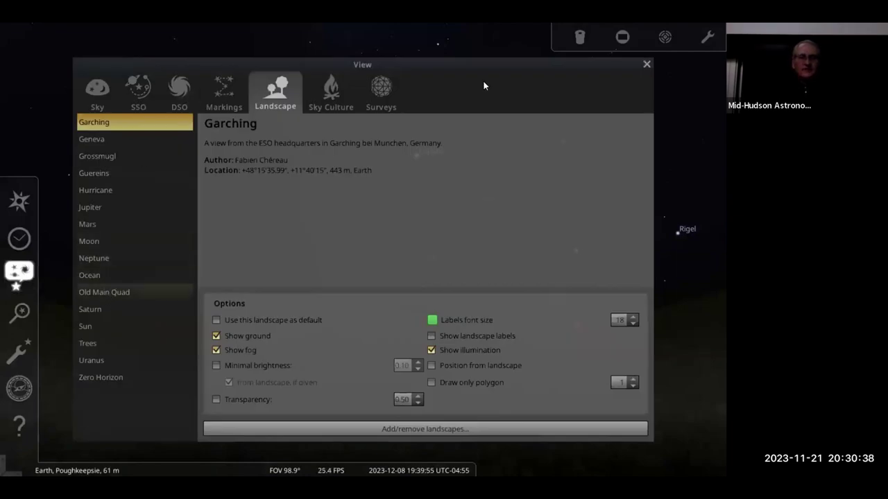
pyautogui.click(646, 64)
pyautogui.moveTo(615, 274); pyautogui.dragTo(215, 268)
pyautogui.moveTo(499, 254); pyautogui.dragTo(386, 262)
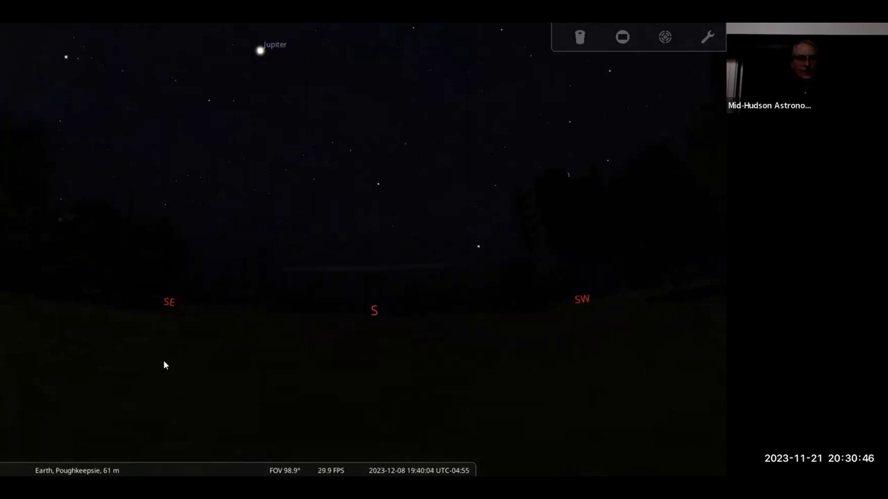
# Step: Enable 'Position from landscape' for Old Main Quad on the View window's Landscape page
pyautogui.moveTo(69, 456)
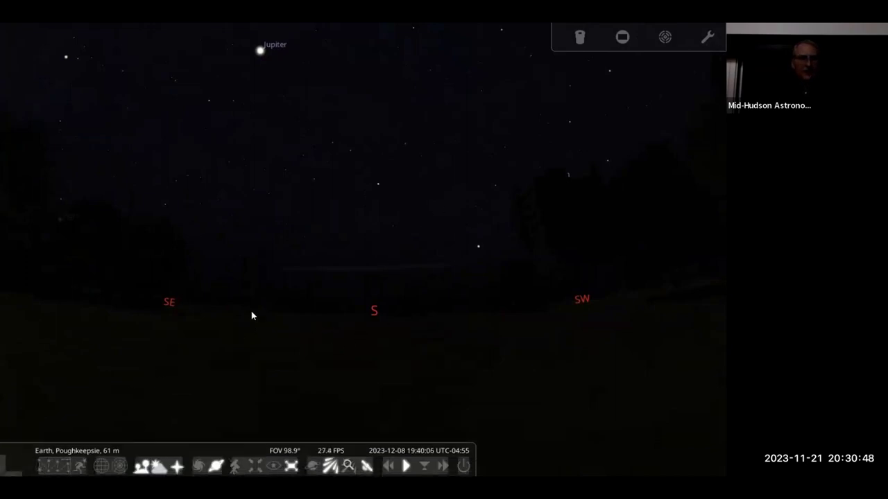
pyautogui.moveTo(23, 240)
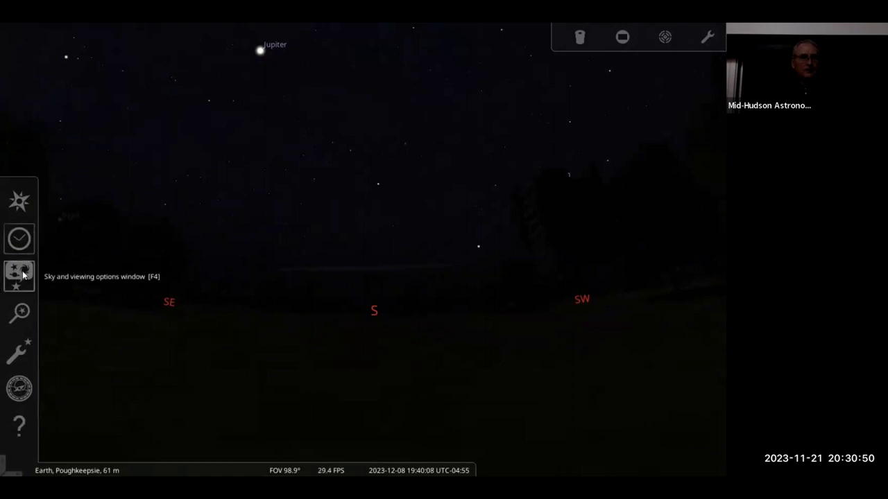
pyautogui.click(21, 273)
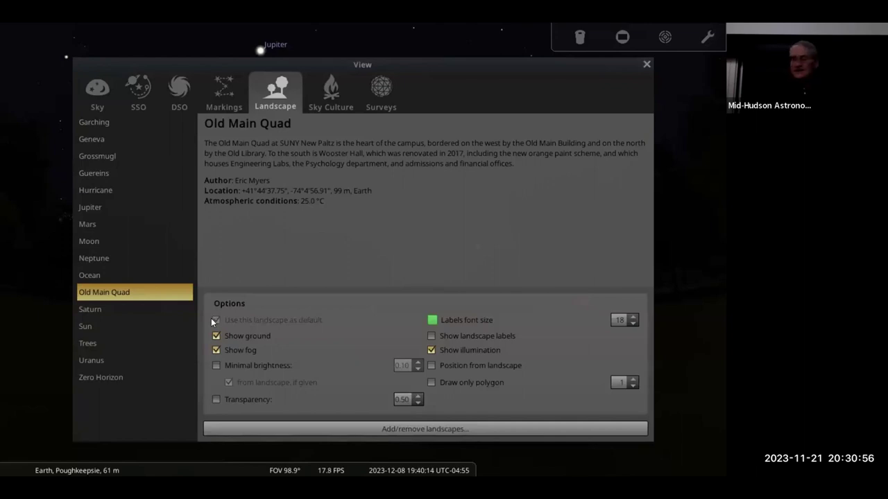
pyautogui.click(431, 366)
pyautogui.click(102, 127)
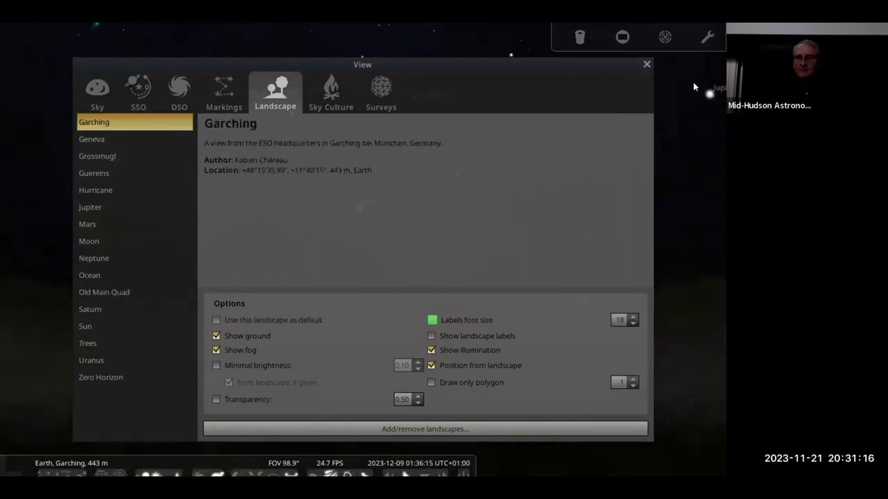
pyautogui.click(647, 64)
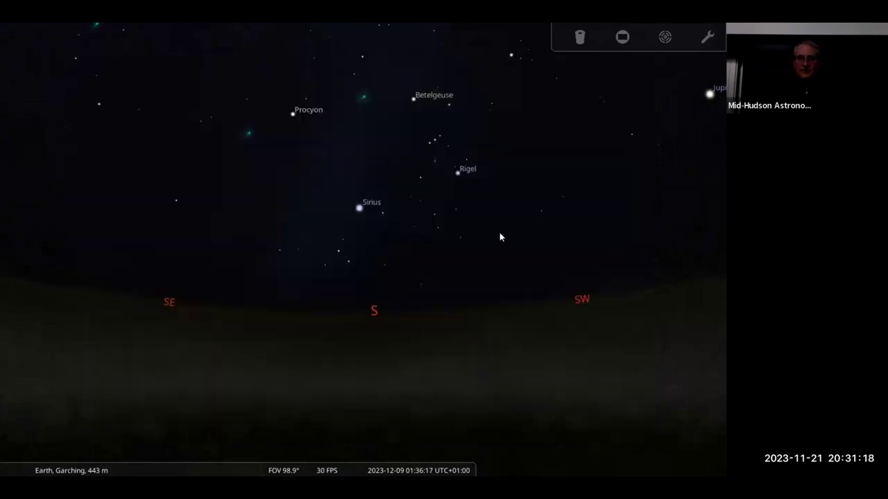
pyautogui.moveTo(717, 283); pyautogui.dragTo(206, 215)
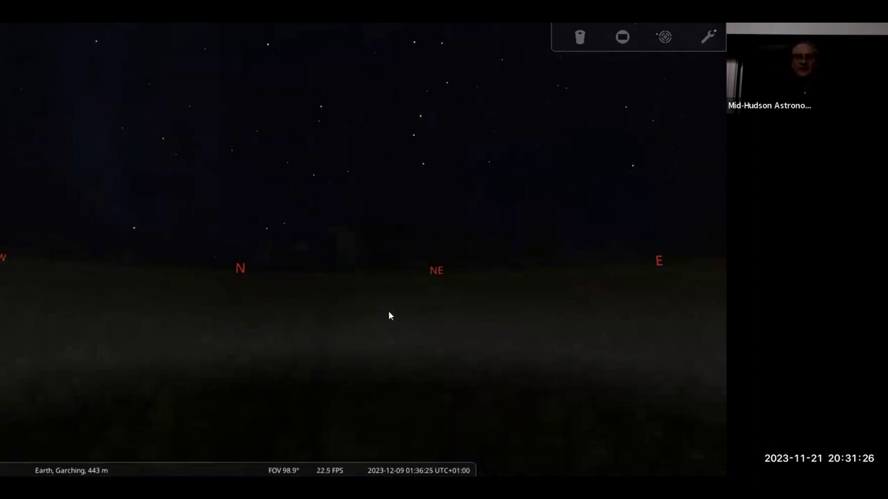
pyautogui.moveTo(280, 266); pyautogui.dragTo(242, 384)
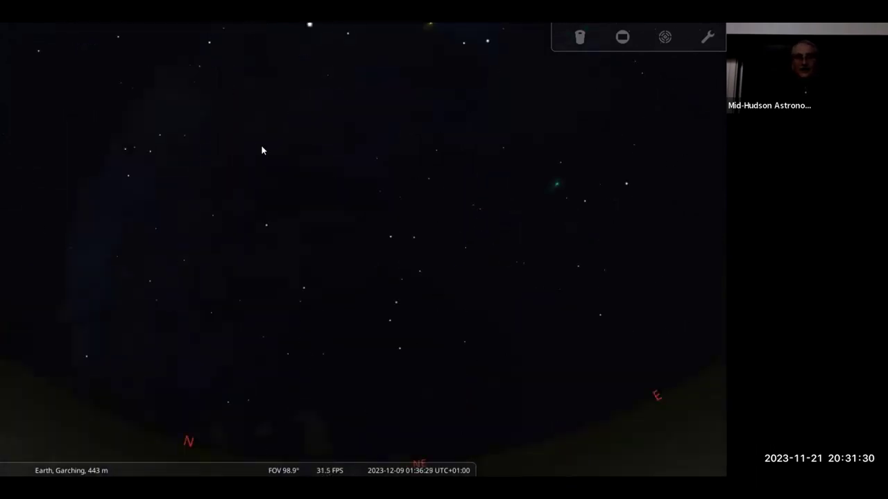
pyautogui.moveTo(262, 158); pyautogui.dragTo(276, 149)
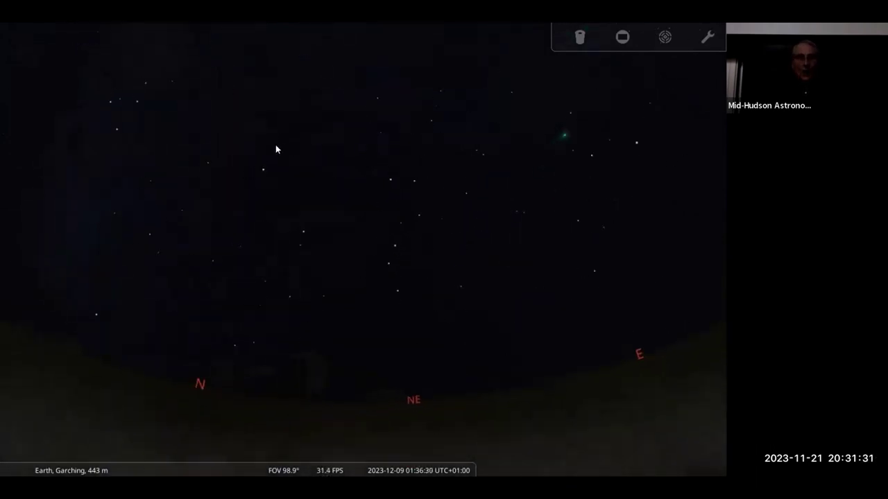
# Step: Switch the sky view's landscape from Garching to Old Main Quad
pyautogui.moveTo(15, 234)
pyautogui.click(19, 280)
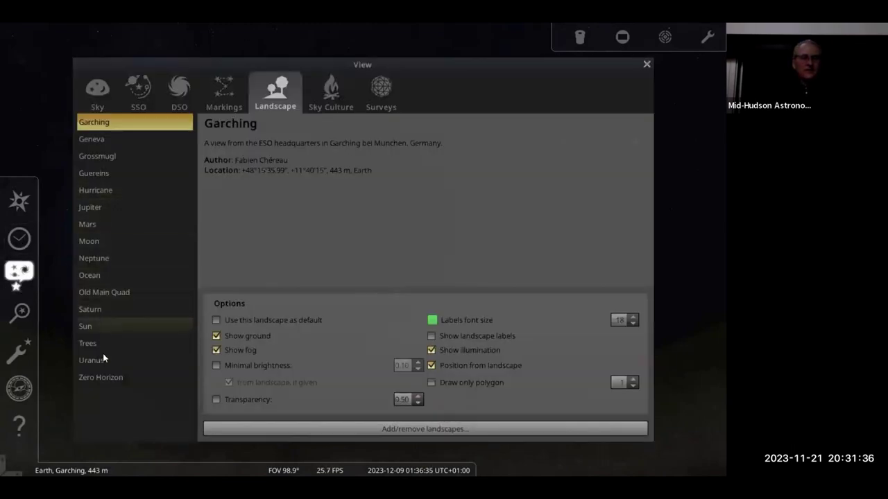
pyautogui.click(119, 293)
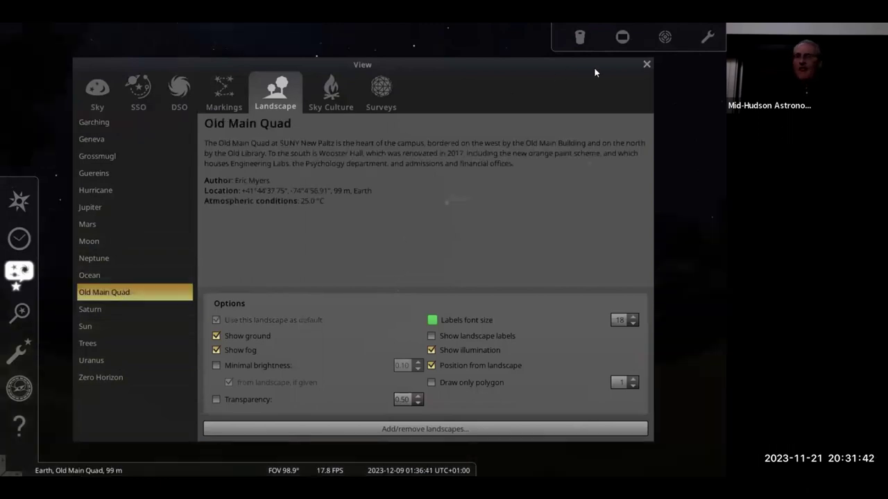
pyautogui.click(647, 64)
pyautogui.moveTo(49, 459)
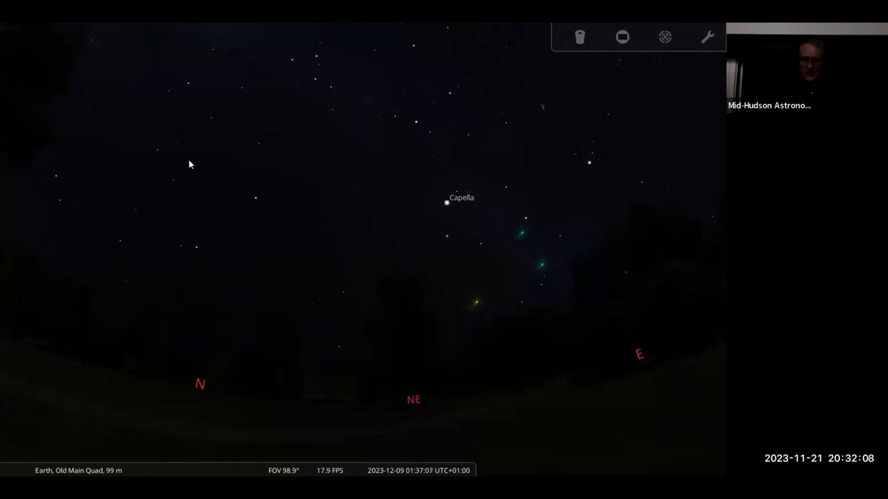
# Step: Turn off the custom time zone for Old Main Quad so the clock shows 19:37 UTC-05:00
pyautogui.moveTo(424, 464)
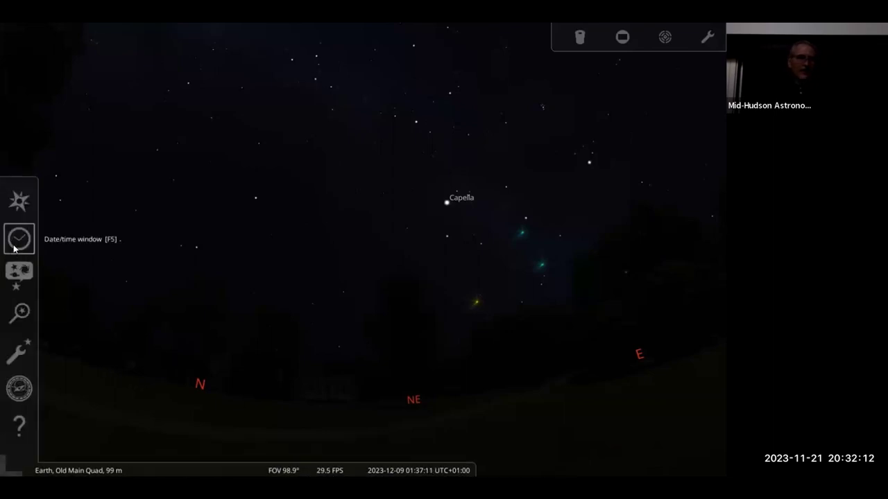
pyautogui.click(12, 250)
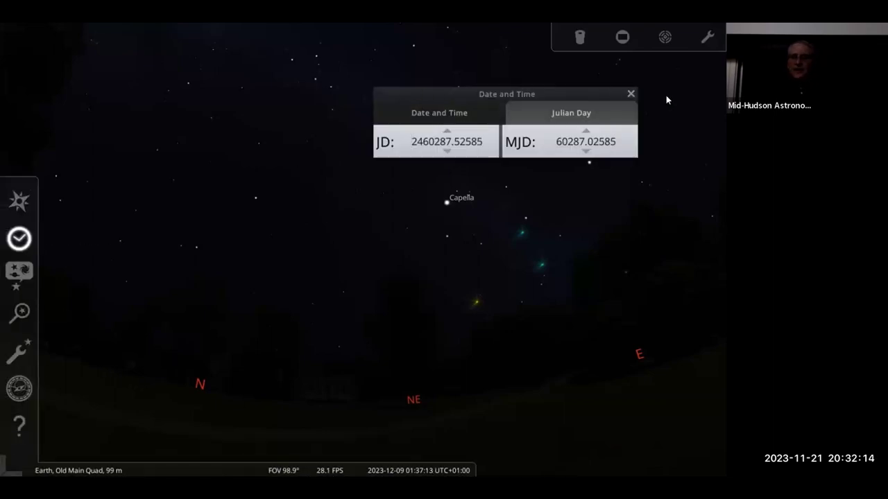
pyautogui.click(17, 201)
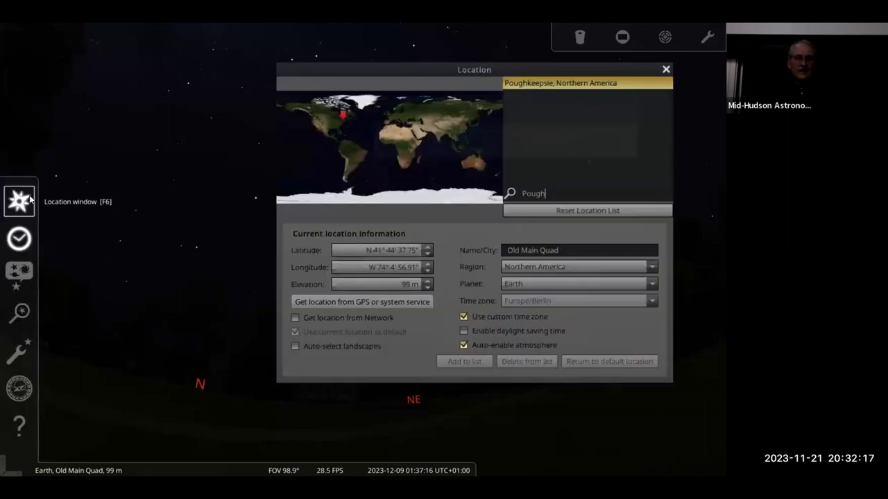
pyautogui.click(464, 317)
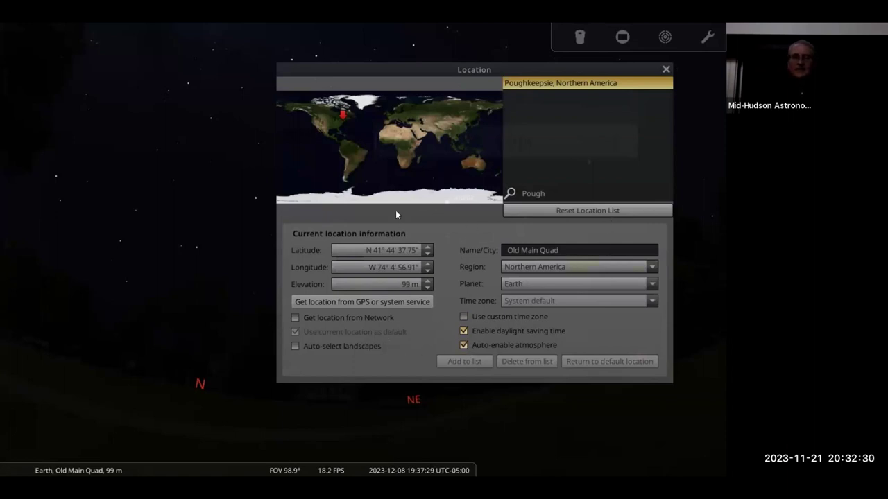
pyautogui.click(665, 70)
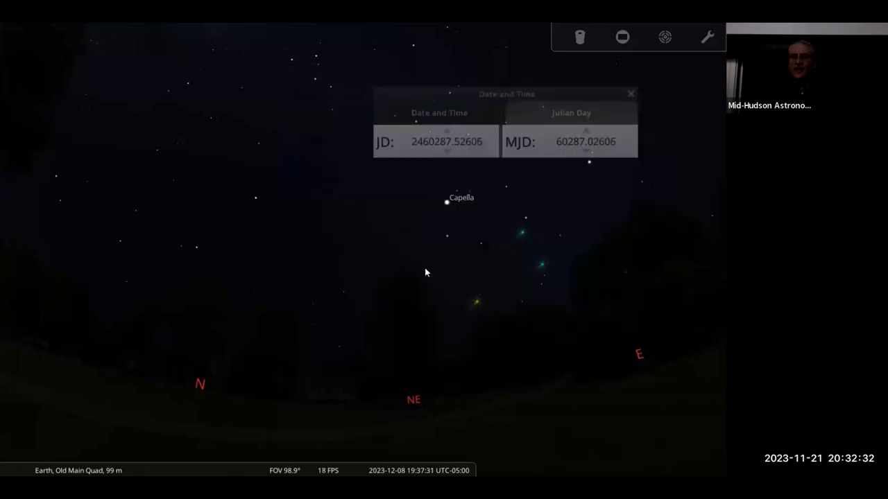
pyautogui.click(632, 93)
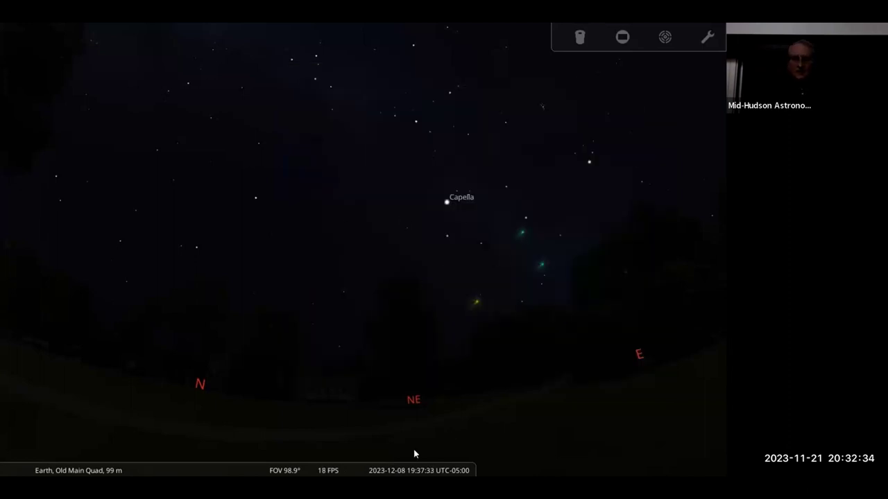
# Step: Find the Pleiades (M45), zoom to a 7.33° field, and reopen the search window
pyautogui.moveTo(31, 337)
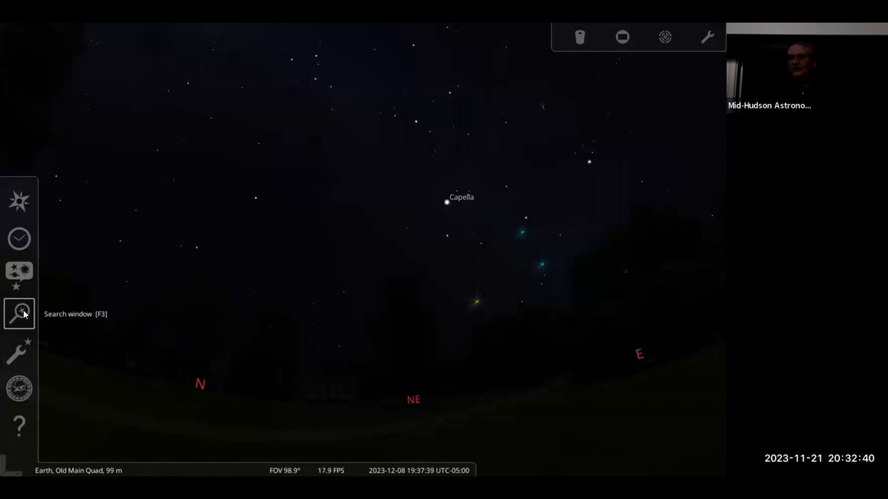
pyautogui.click(20, 314)
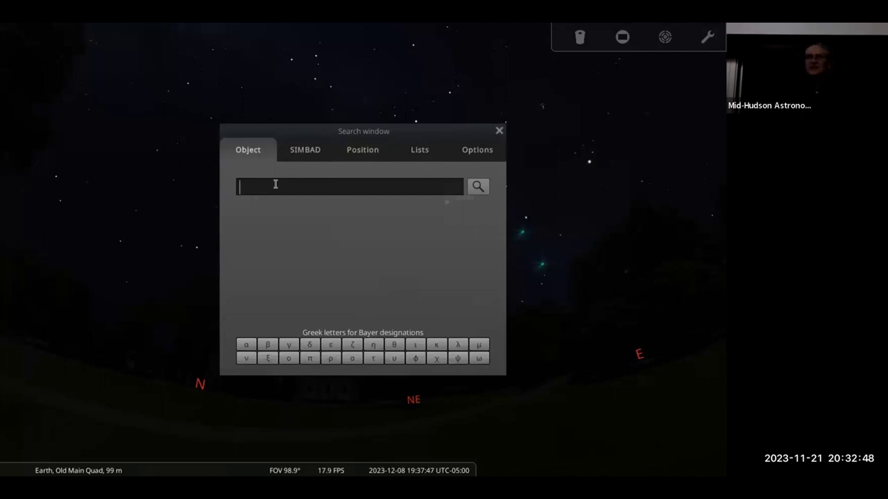
pyautogui.write('Plead')
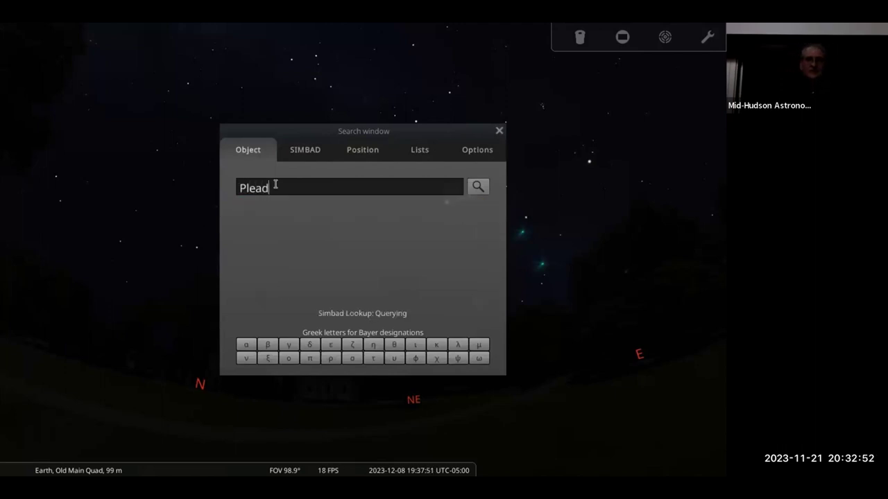
pyautogui.press('BackSpace')
pyautogui.press('BackSpace')
pyautogui.write('iad')
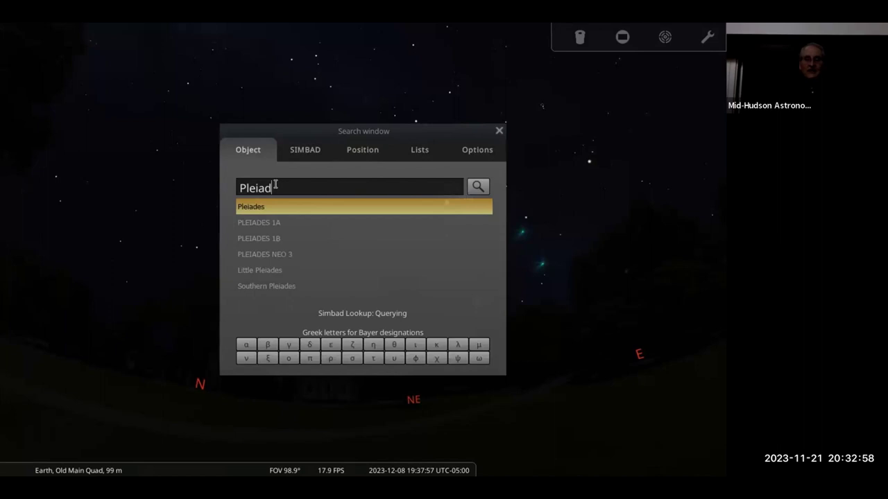
pyautogui.write('es')
pyautogui.click(477, 188)
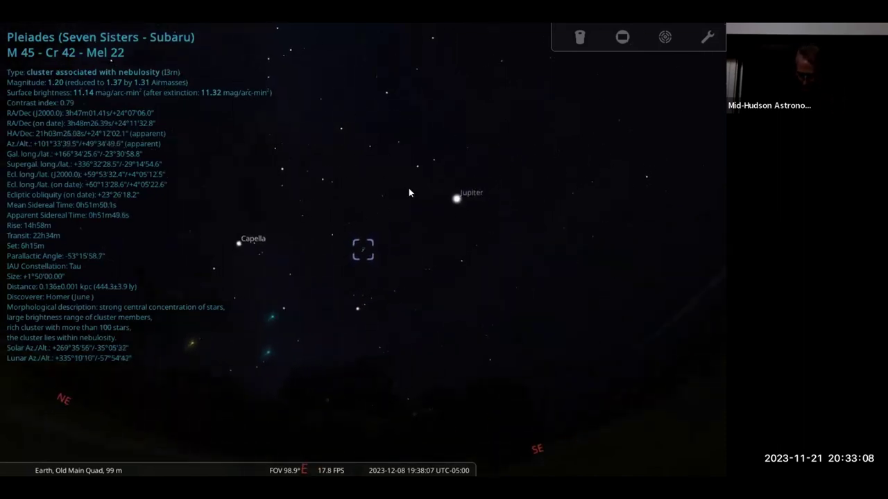
pyautogui.press('/')
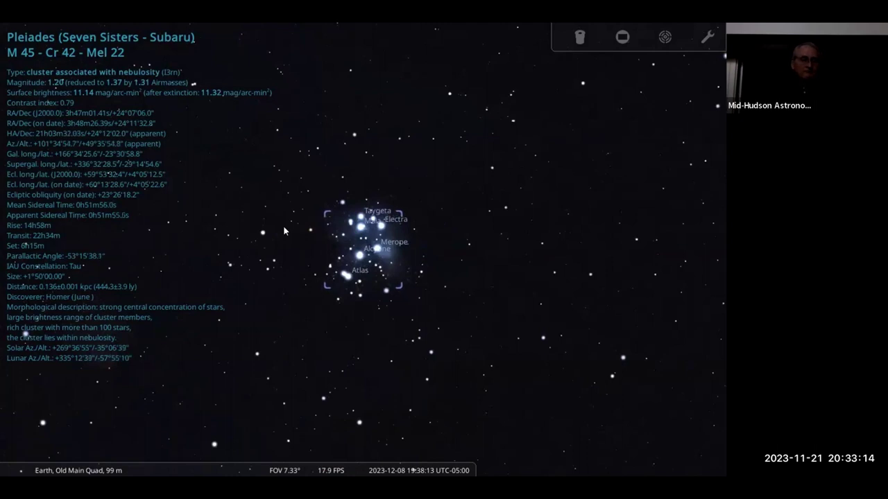
pyautogui.click(20, 310)
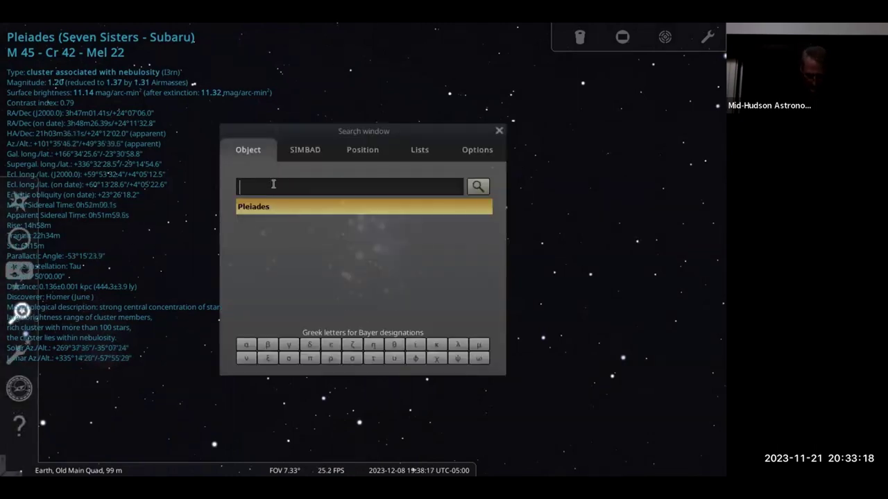
# Step: Centre the view on the Andromeda Galaxy M31, then deselect it to clear its info
pyautogui.write('M31')
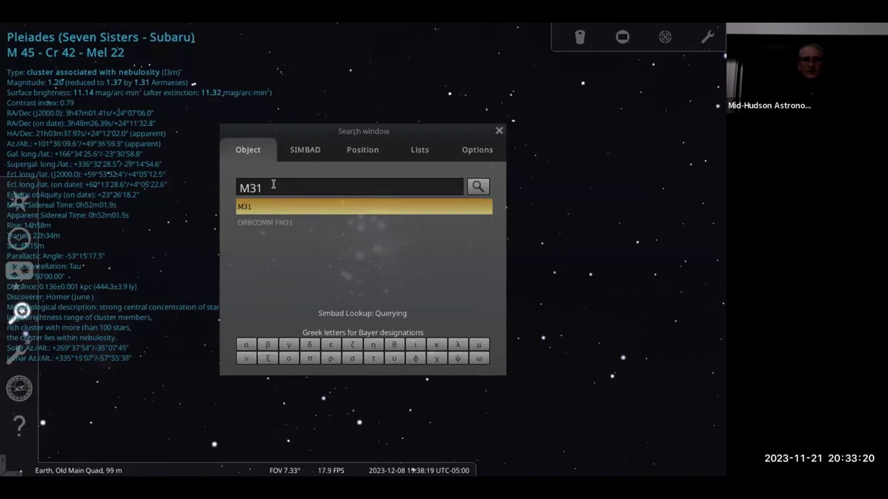
pyautogui.press('Return')
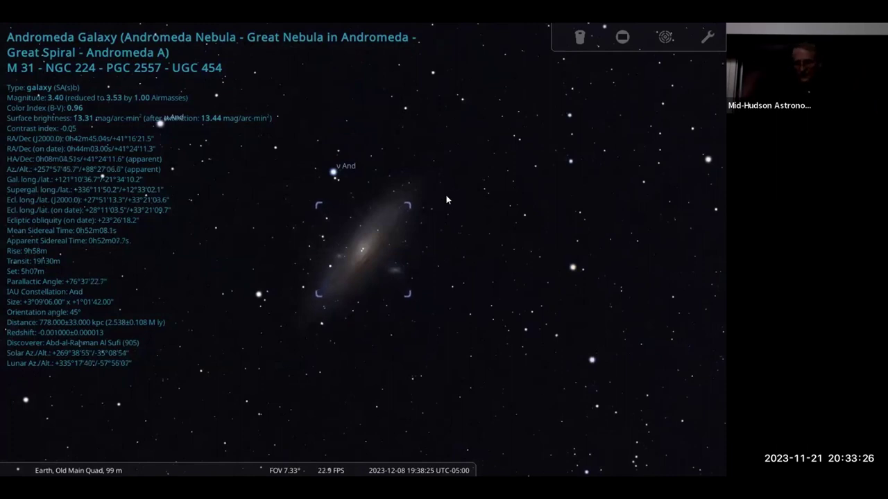
pyautogui.rightClick(476, 399)
pyautogui.moveTo(20, 319)
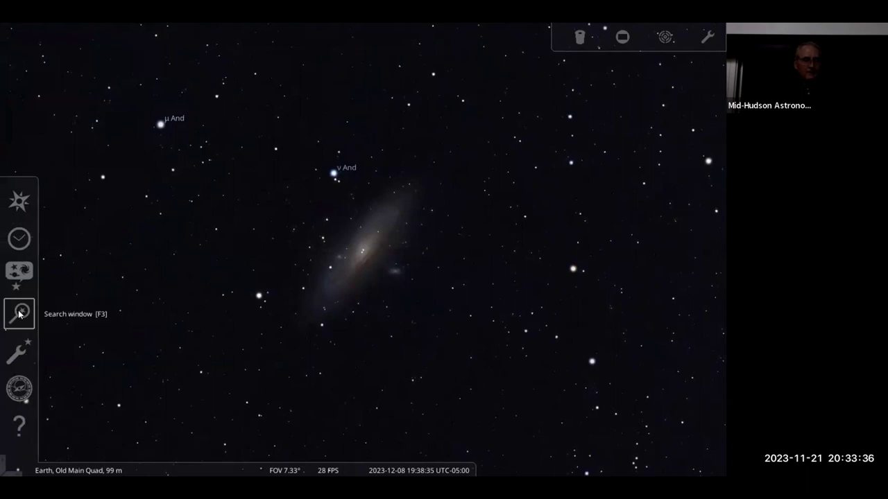
# Step: Open the Configuration window on its Information tab
pyautogui.click(19, 352)
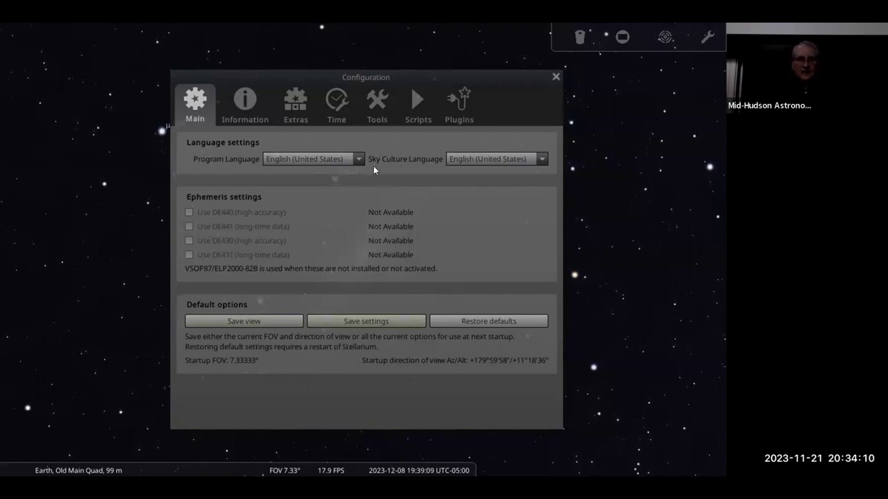
pyautogui.click(245, 102)
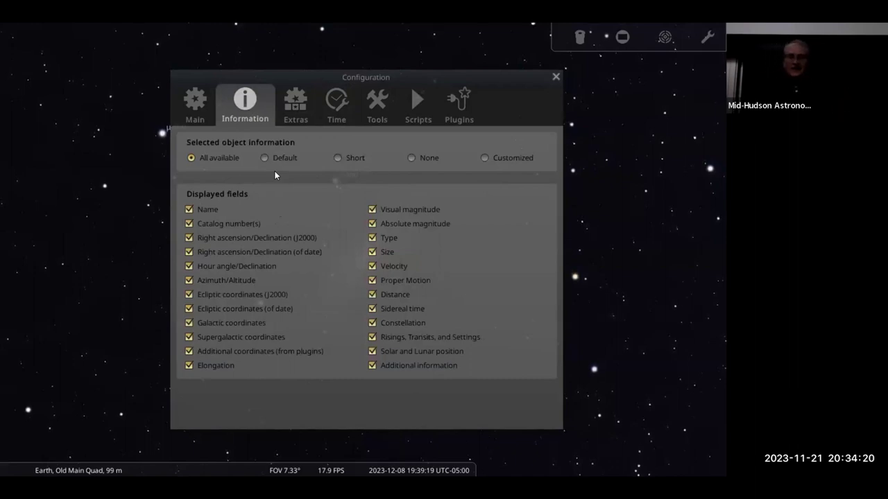
# Step: Choose the Short info preset and hide RA/Dec (J2000), then move on to the Extras tab
pyautogui.click(338, 158)
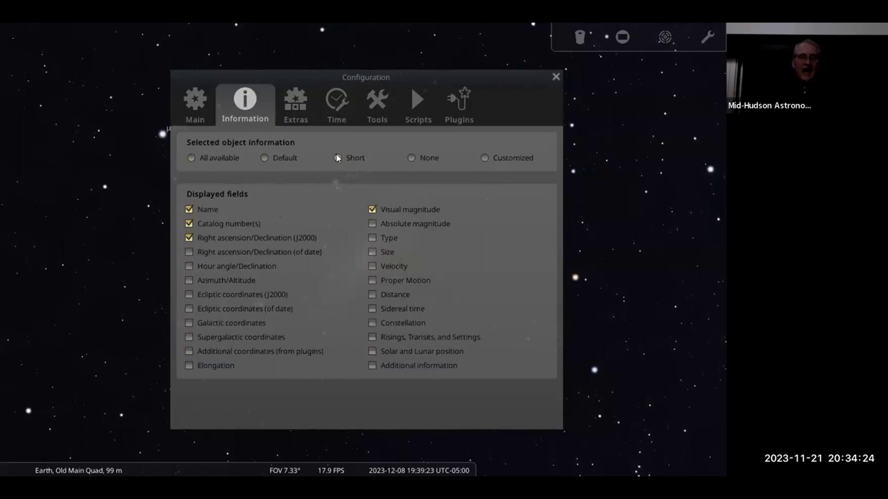
pyautogui.click(188, 235)
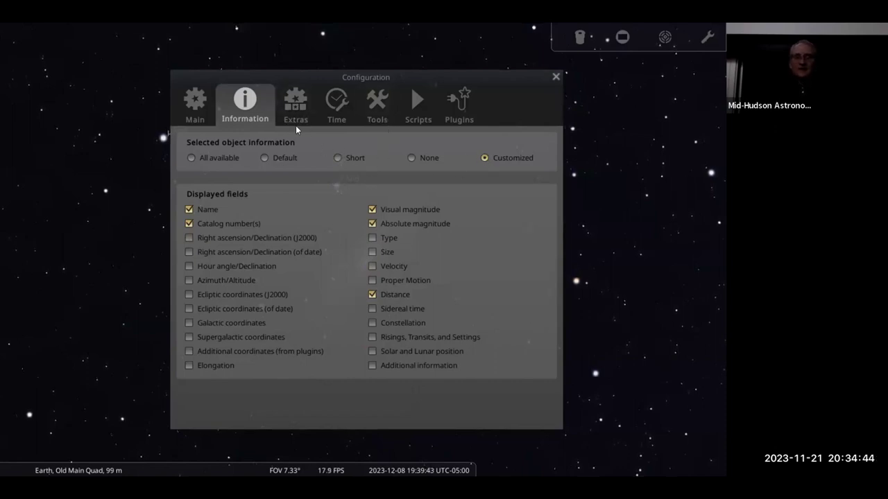
pyautogui.click(200, 108)
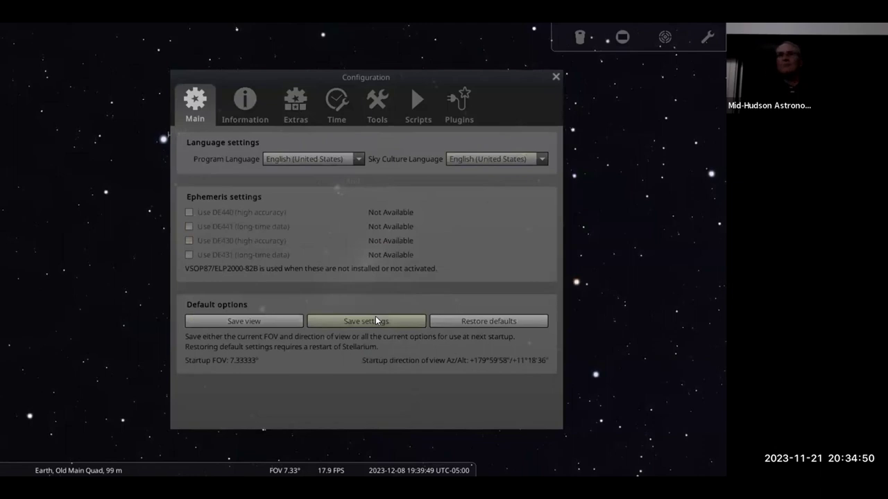
pyautogui.click(298, 108)
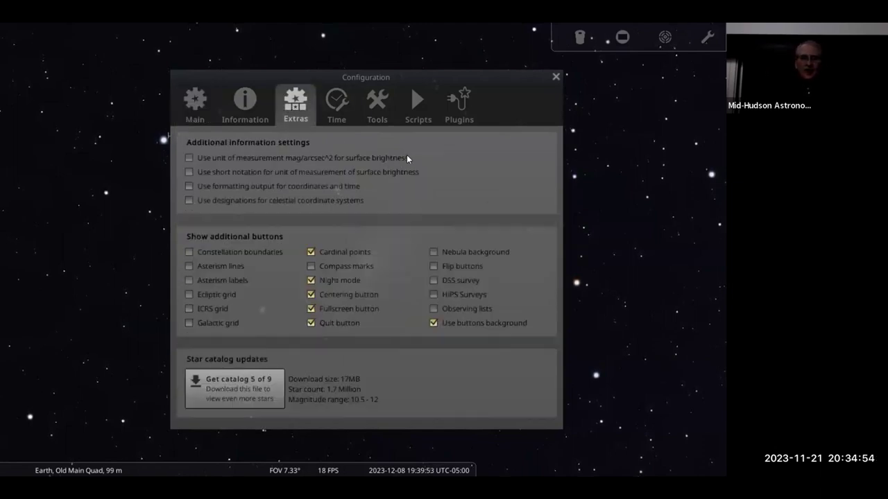
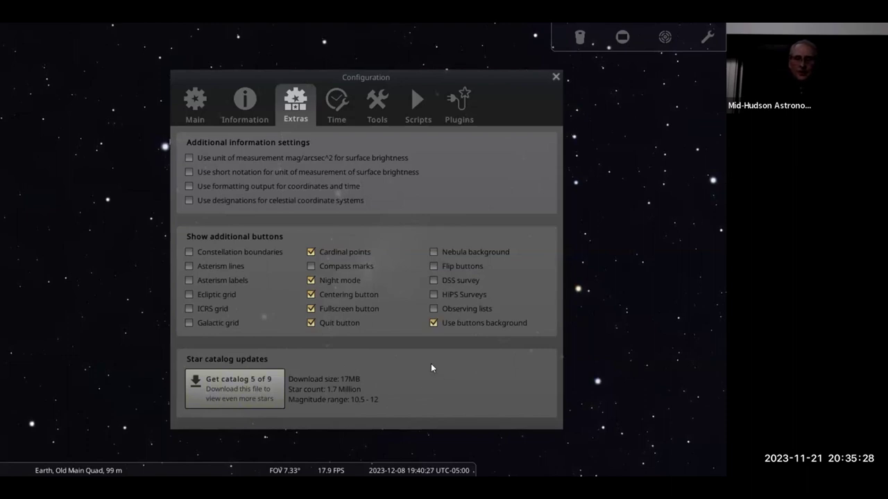
# Step: View the Time settings and check the ΔT algorithm list without changing it
pyautogui.click(327, 106)
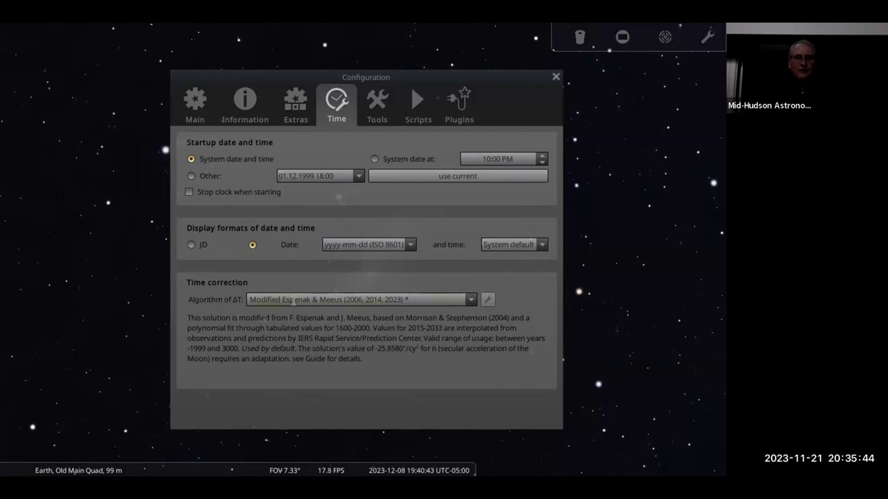
pyautogui.click(469, 299)
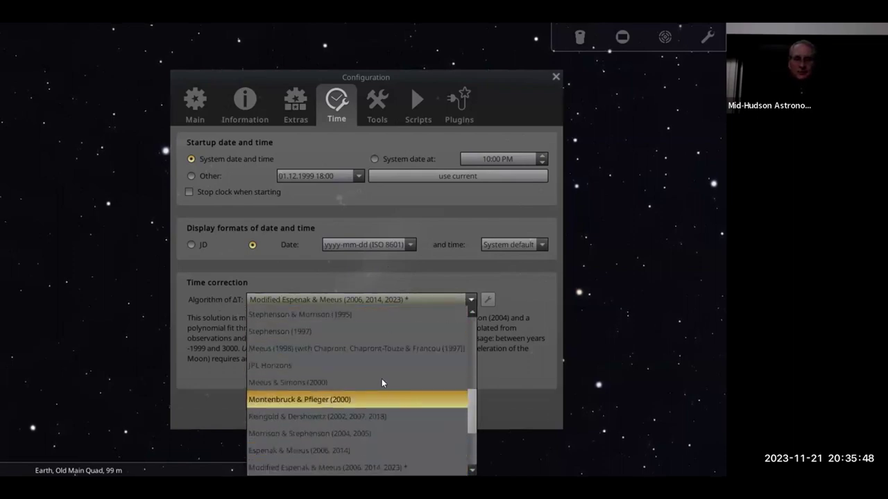
pyautogui.click(448, 208)
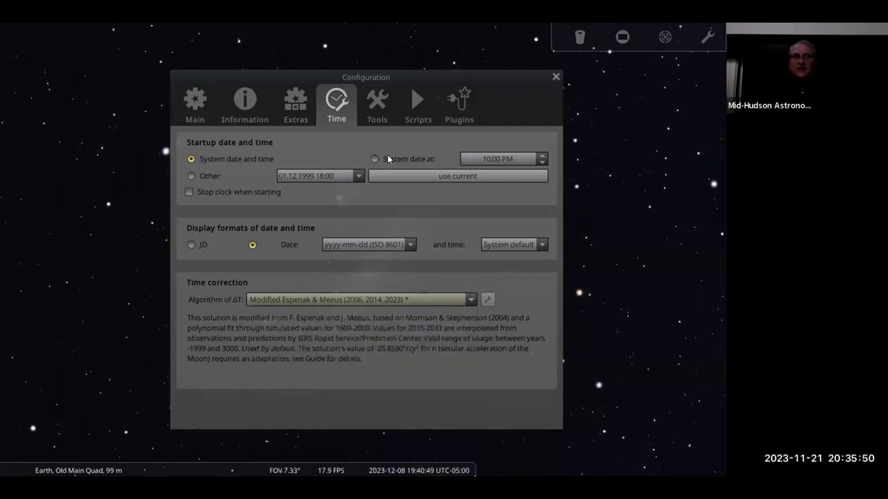
# Step: Browse the Tools, Scripts and Plugins pages of the Configuration window
pyautogui.click(372, 107)
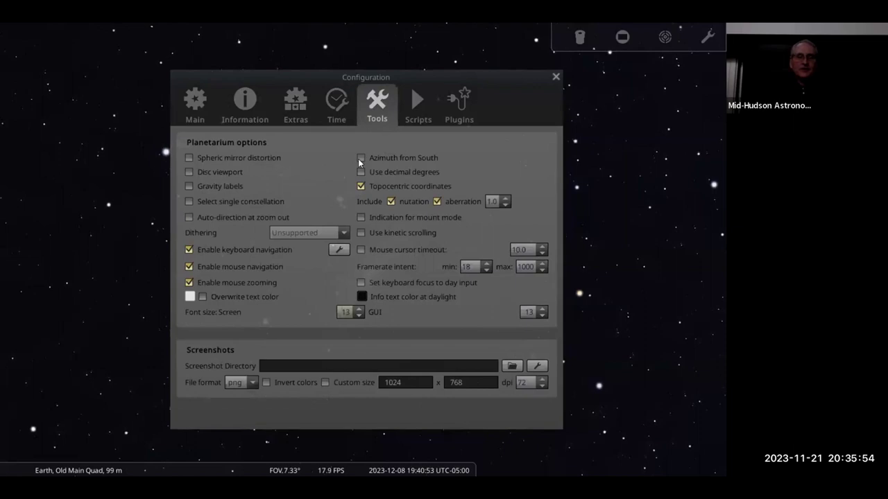
pyautogui.click(418, 106)
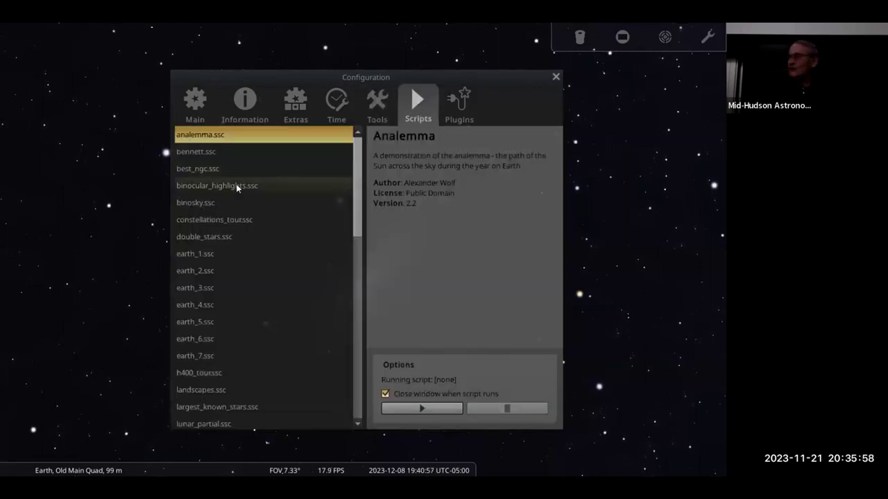
pyautogui.click(453, 109)
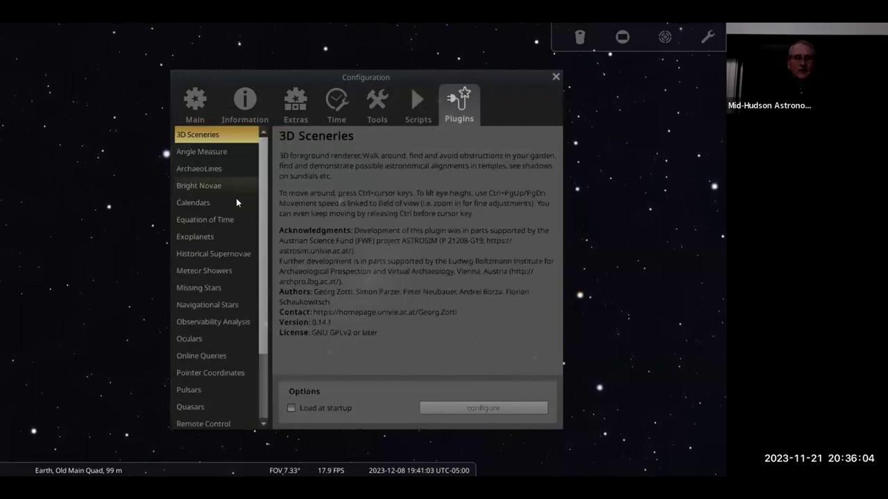
# Step: Review Historical Supernovae and Navigational Stars, enabling Navigational Stars to load at startup
pyautogui.click(215, 255)
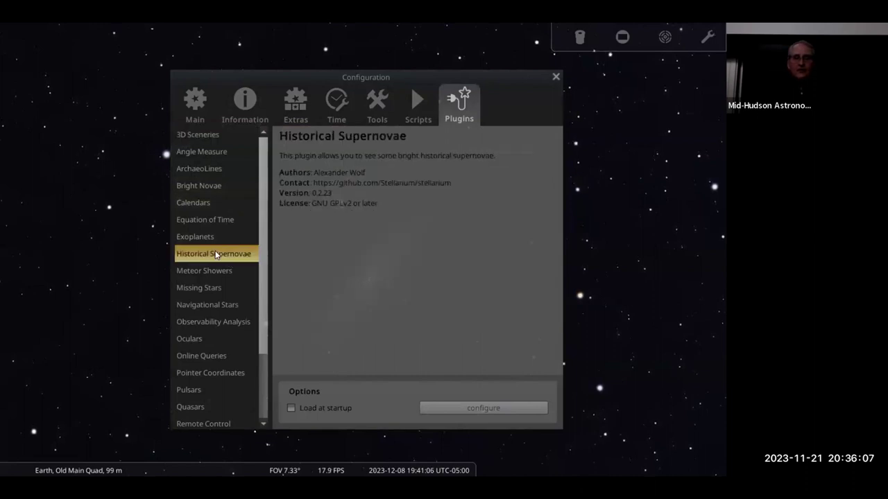
pyautogui.click(228, 308)
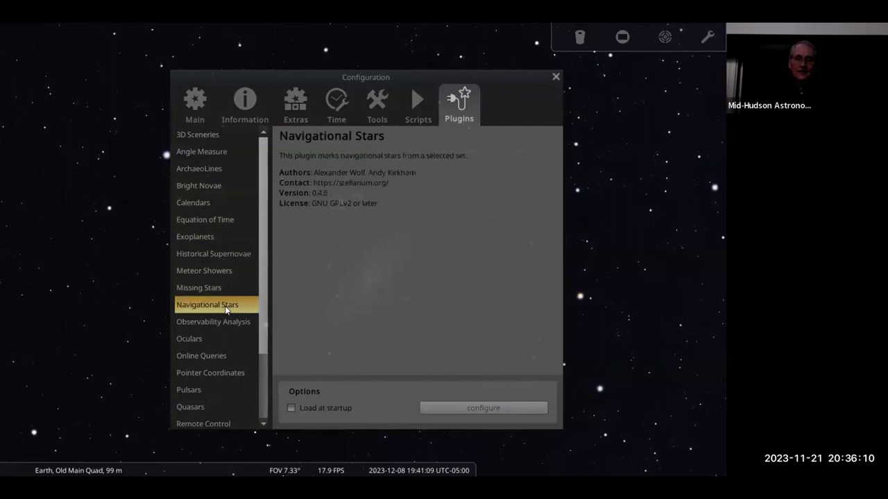
pyautogui.click(291, 408)
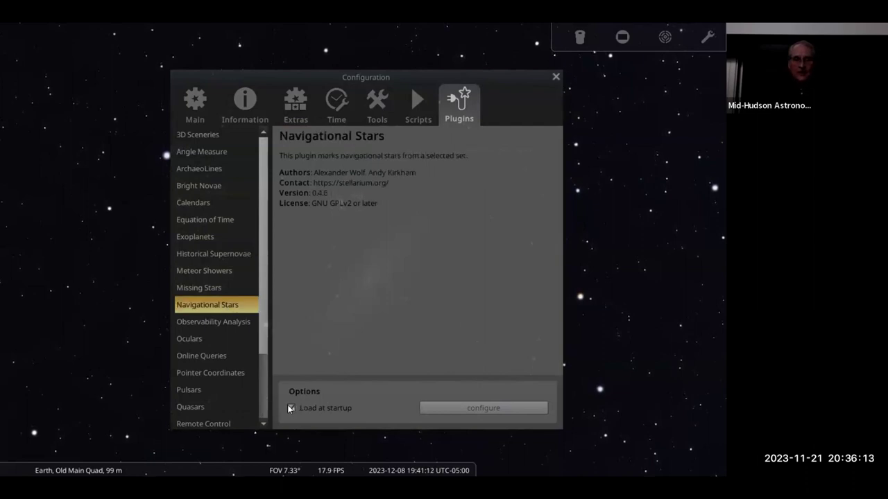
# Step: Review the Oculars, Telescope Control and Exoplanets plugins, then close Configuration
pyautogui.click(198, 341)
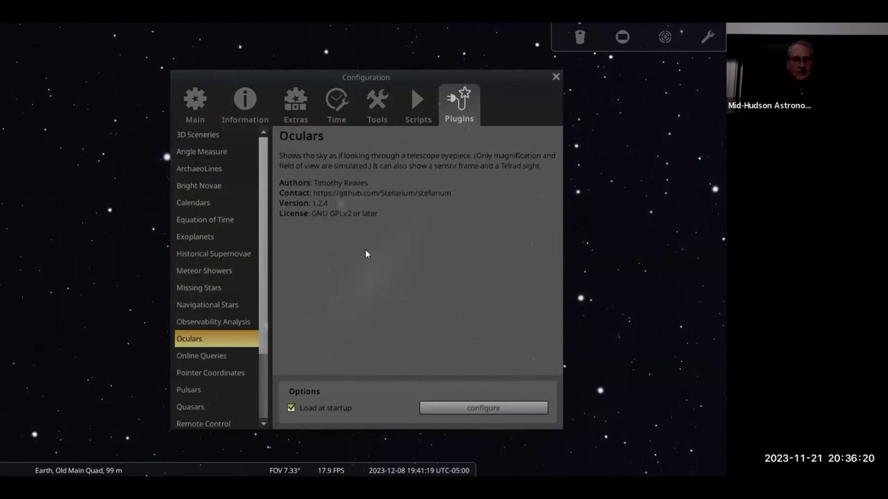
pyautogui.scroll(-2, 222, 373)
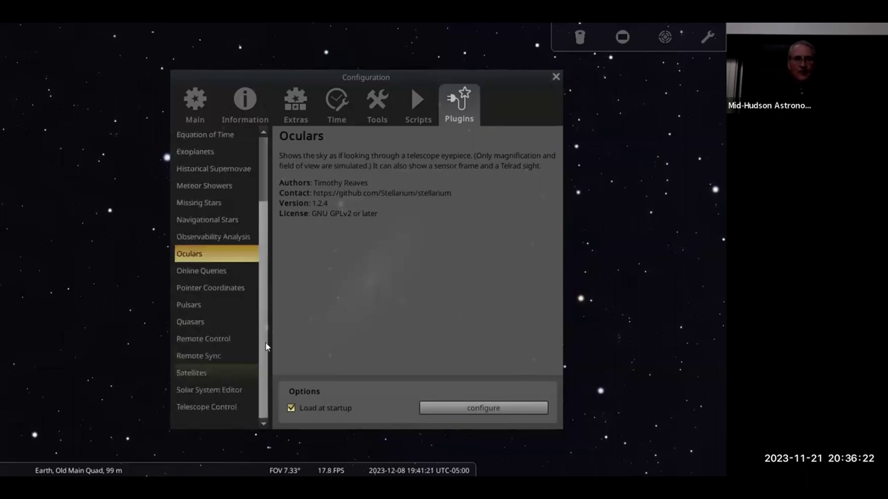
pyautogui.click(199, 408)
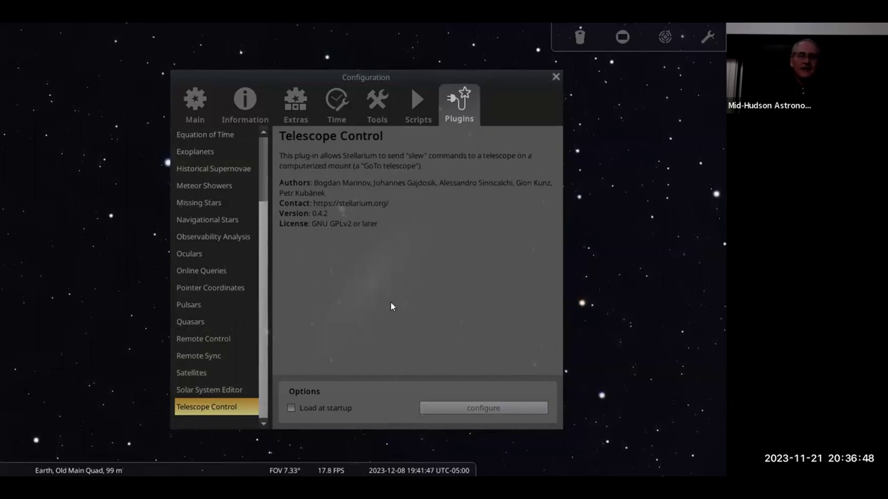
pyautogui.click(202, 154)
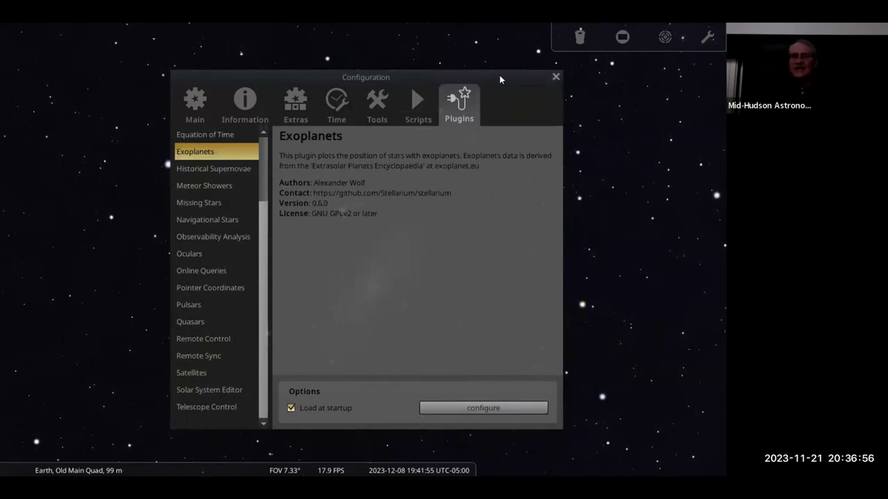
pyautogui.moveTo(499, 75); pyautogui.dragTo(506, 89)
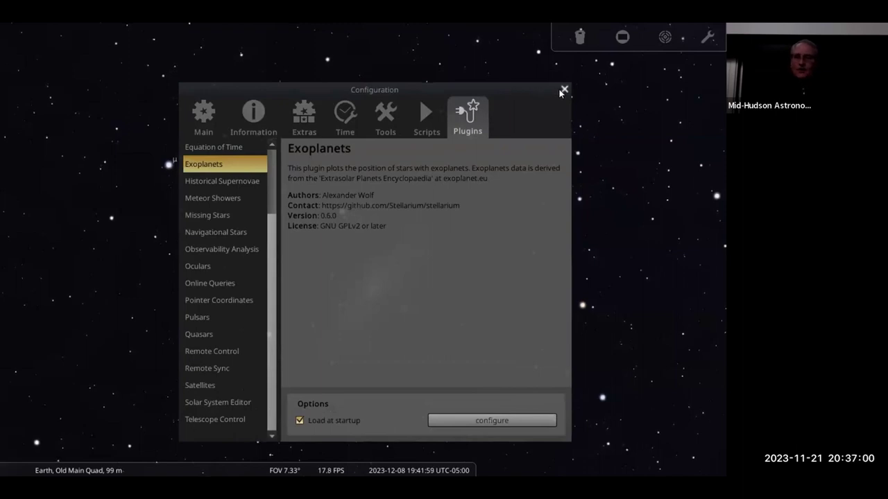
pyautogui.click(564, 91)
# Step: Open the Help window and scroll through its keyboard shortcut list
pyautogui.moveTo(18, 353)
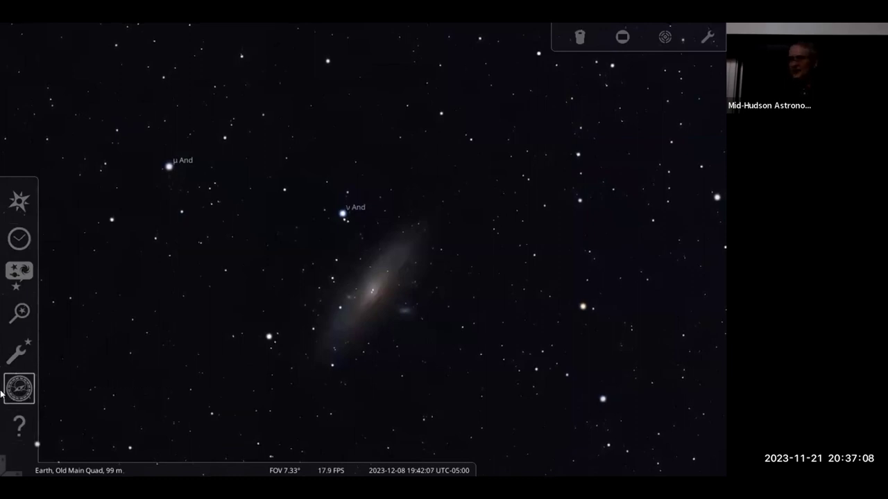
pyautogui.click(20, 427)
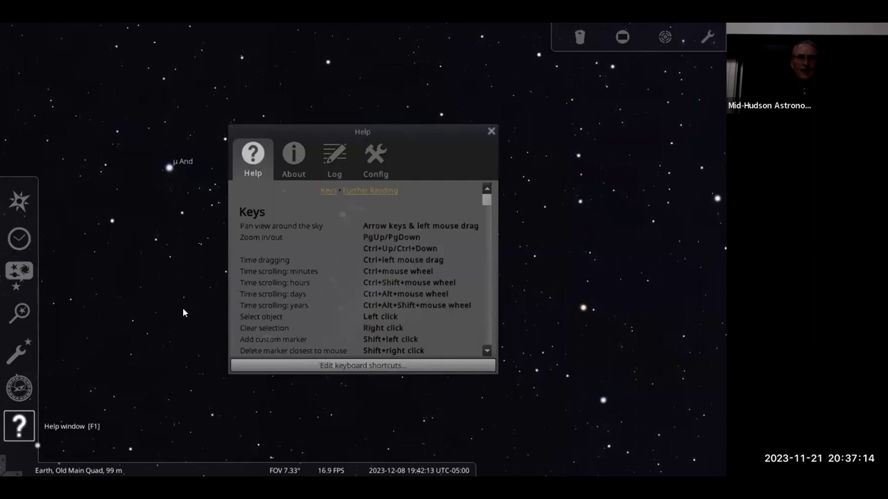
pyautogui.scroll(-15, 299, 220)
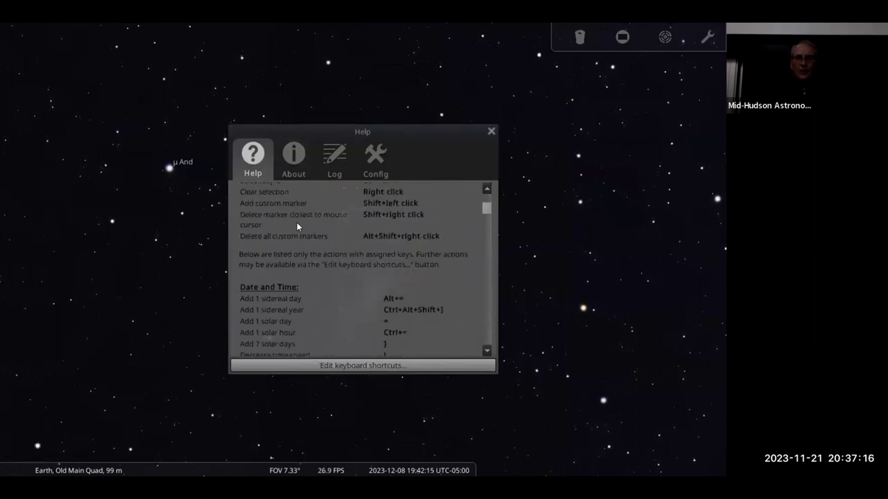
pyautogui.scroll(-10, 273, 229)
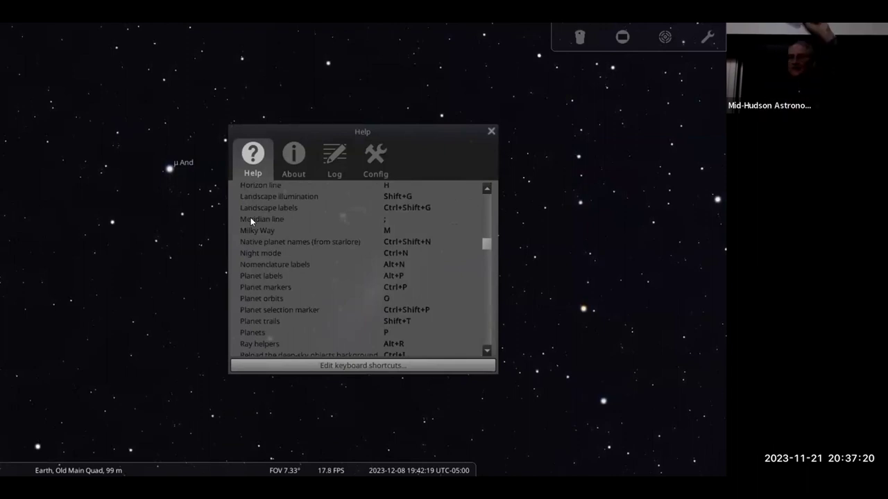
pyautogui.scroll(-10, 278, 223)
pyautogui.scroll(-10, 279, 234)
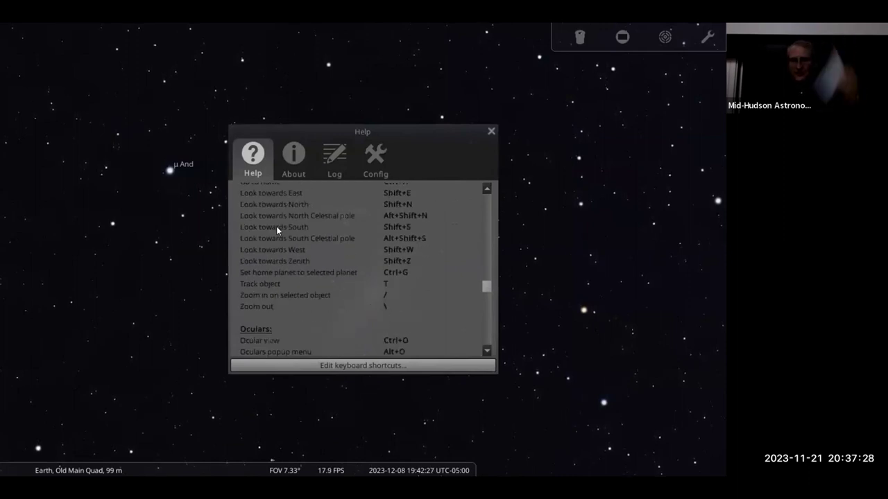
pyautogui.scroll(5, 306, 236)
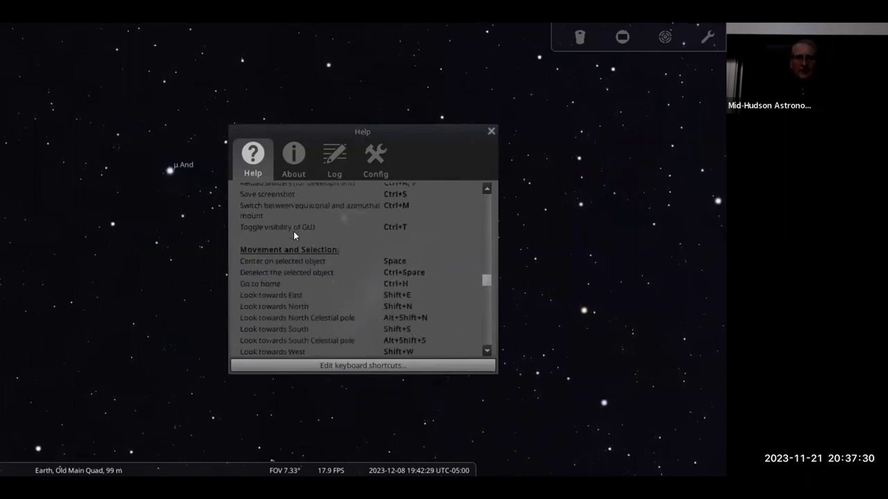
# Step: Confirm 23.3 is the latest version in About, view the Log and Config tabs, then close Help
pyautogui.click(293, 158)
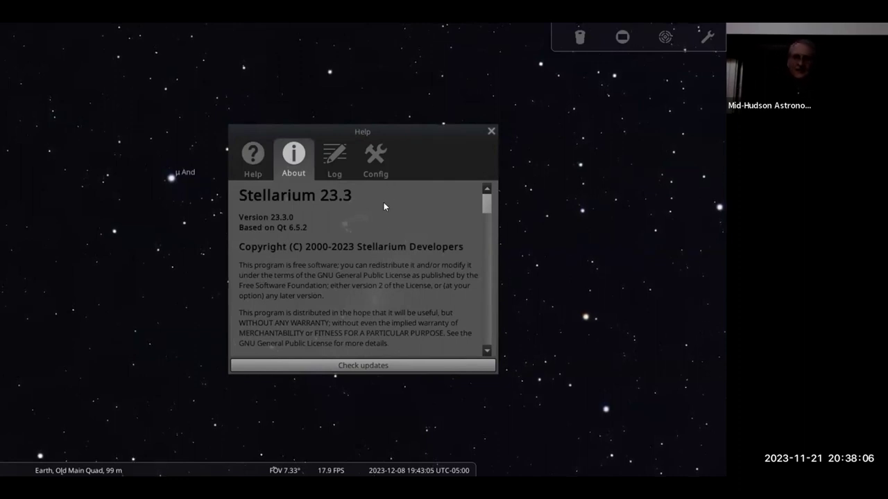
pyautogui.click(368, 364)
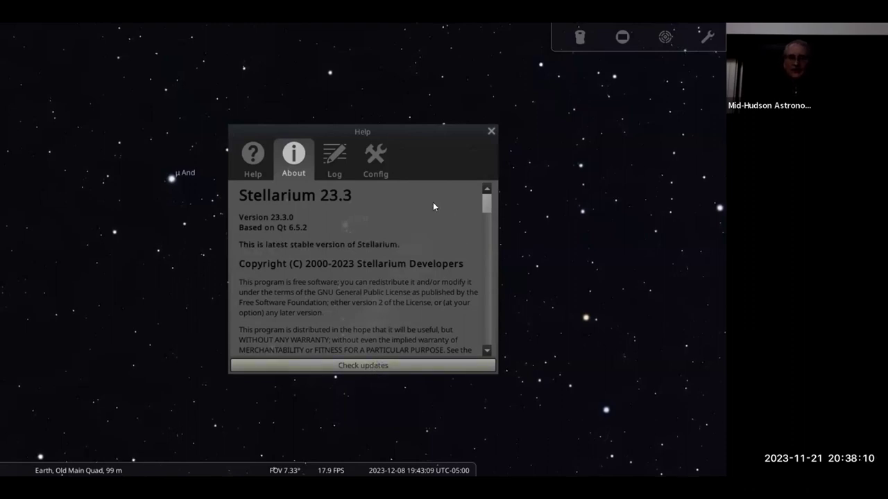
pyautogui.click(335, 158)
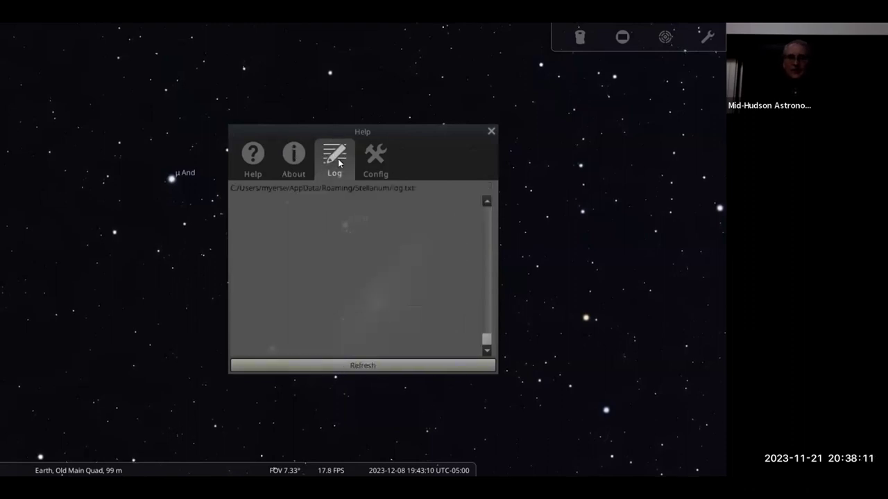
pyautogui.click(378, 168)
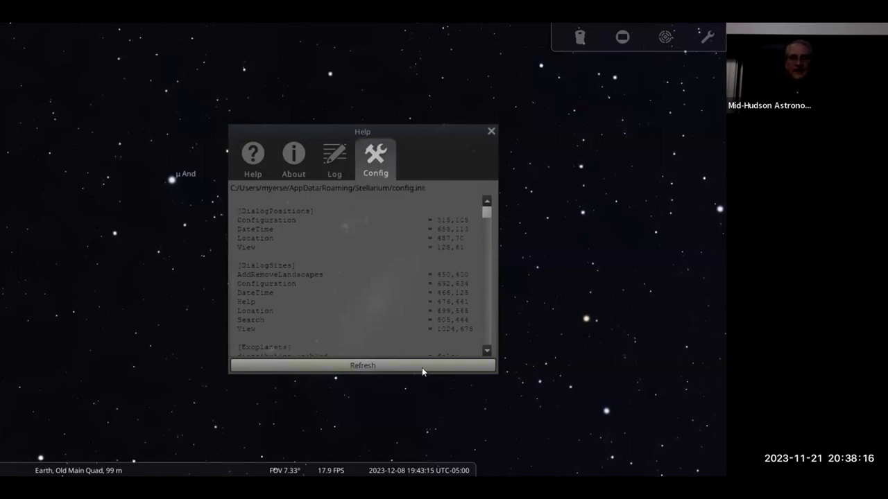
pyautogui.click(491, 131)
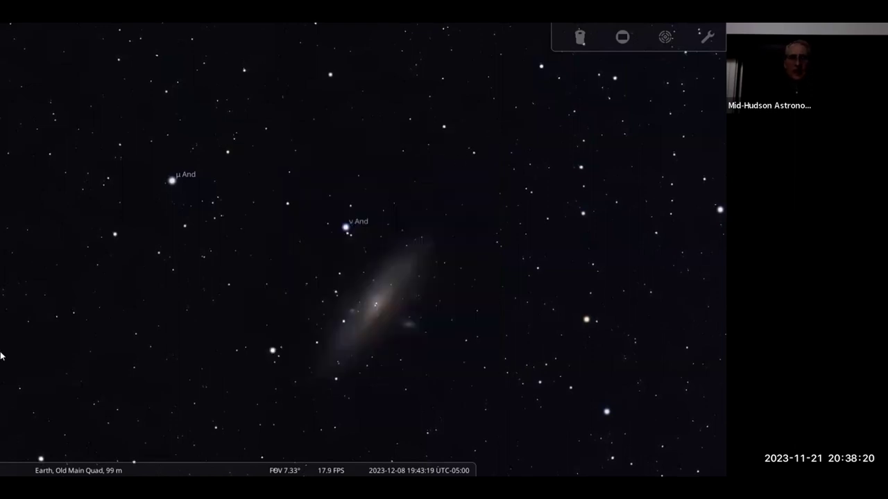
pyautogui.moveTo(13, 239)
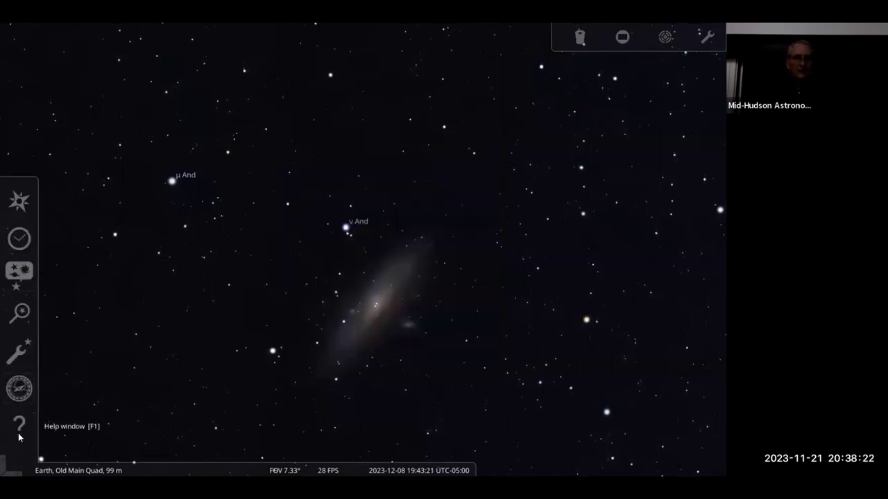
pyautogui.click(19, 312)
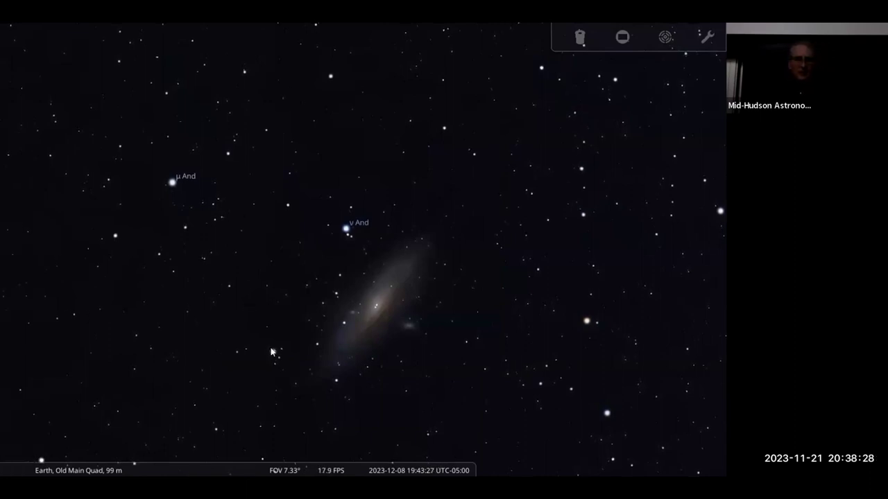
pyautogui.moveTo(238, 458)
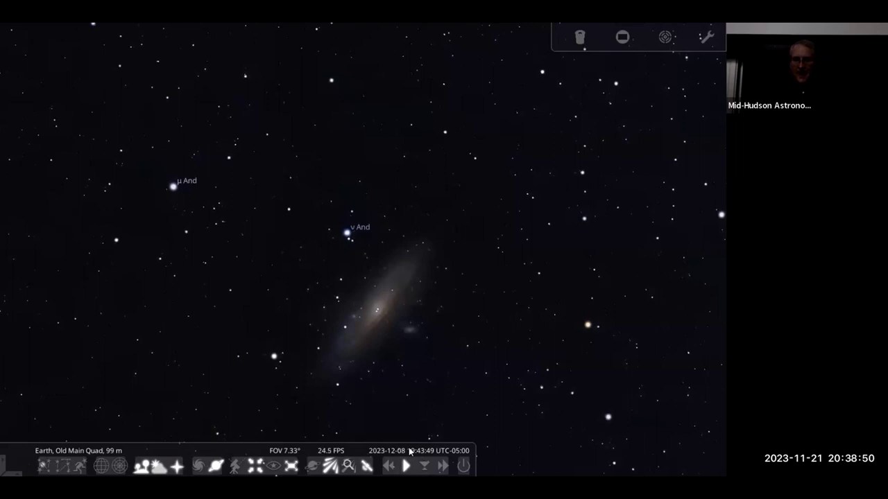
pyautogui.moveTo(410, 451)
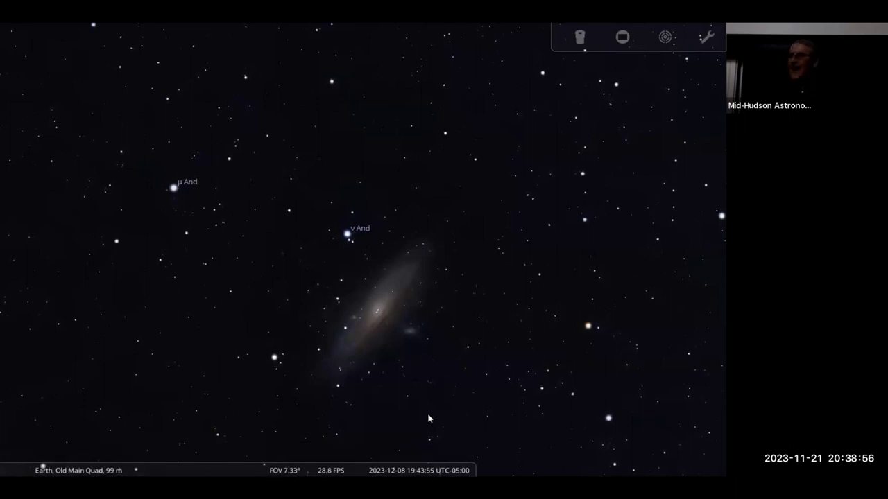
pyautogui.moveTo(160, 466)
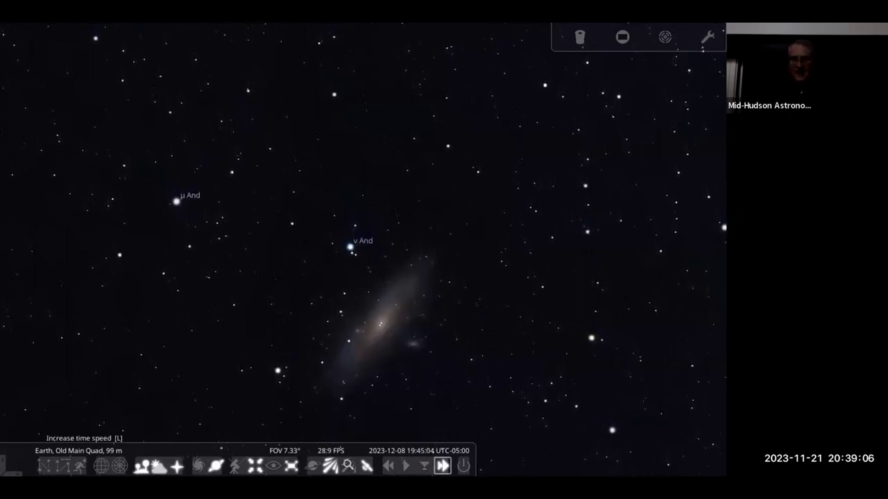
# Step: Pause time, run it backward faster, then leave it running forward at accelerated speed
pyautogui.click(443, 466)
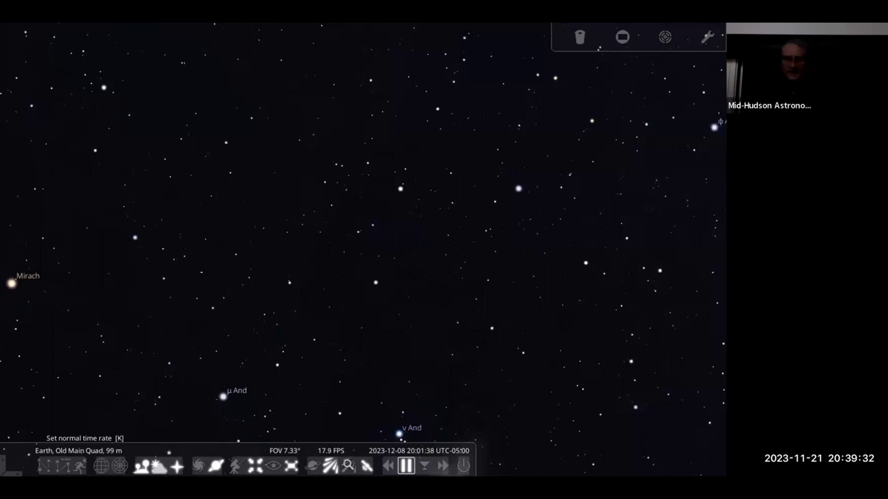
pyautogui.click(405, 466)
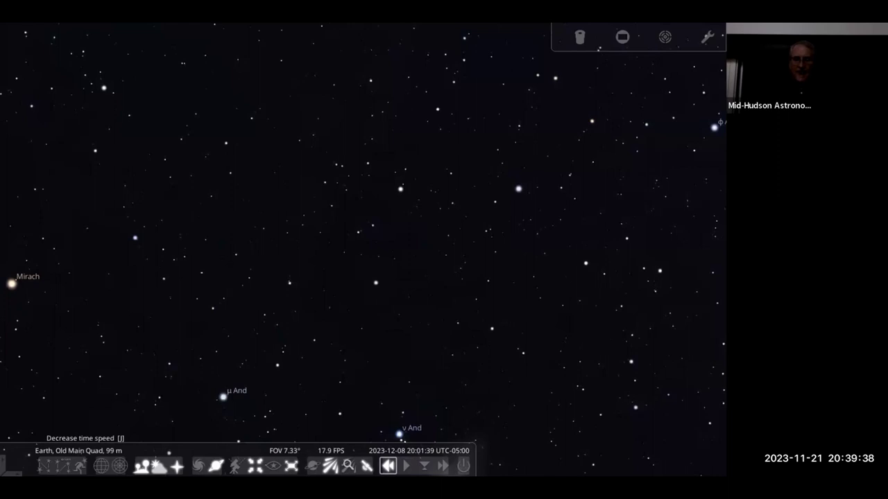
pyautogui.click(388, 466)
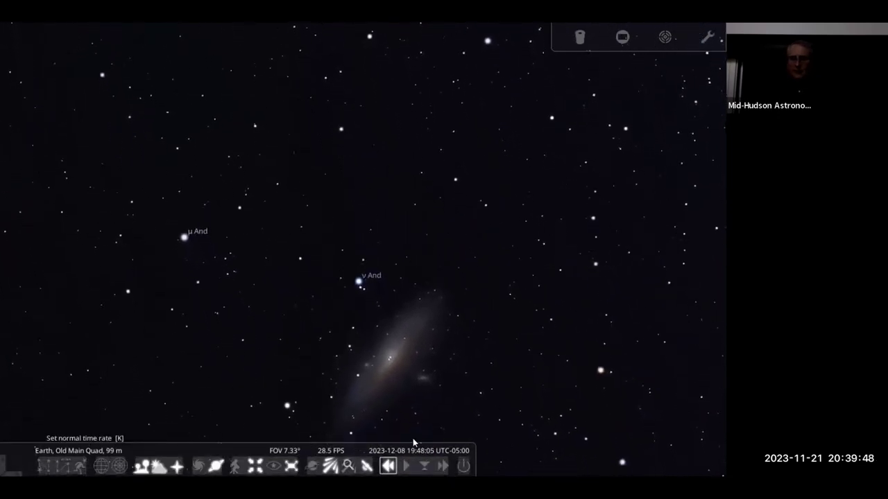
pyautogui.click(442, 466)
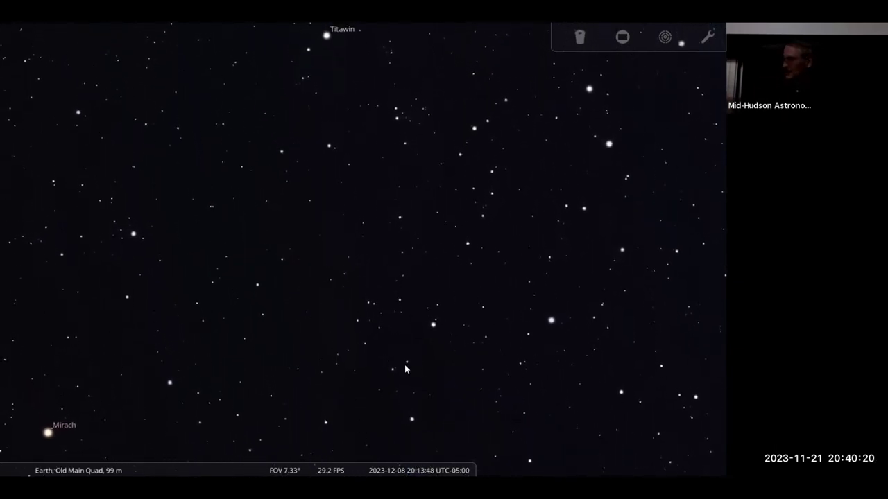
pyautogui.scroll(-2, 405, 369)
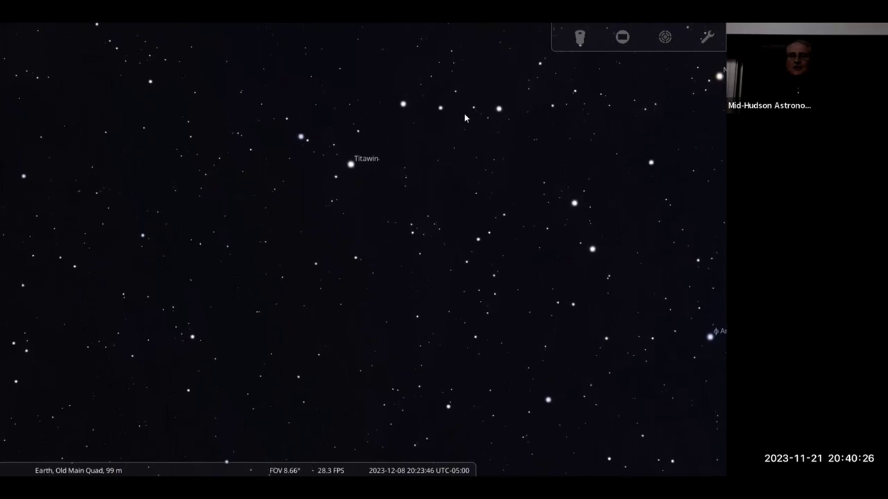
# Step: Select and center the GPS BIII-4 satellite, reset the clock to now, then deselect it
pyautogui.click(387, 86)
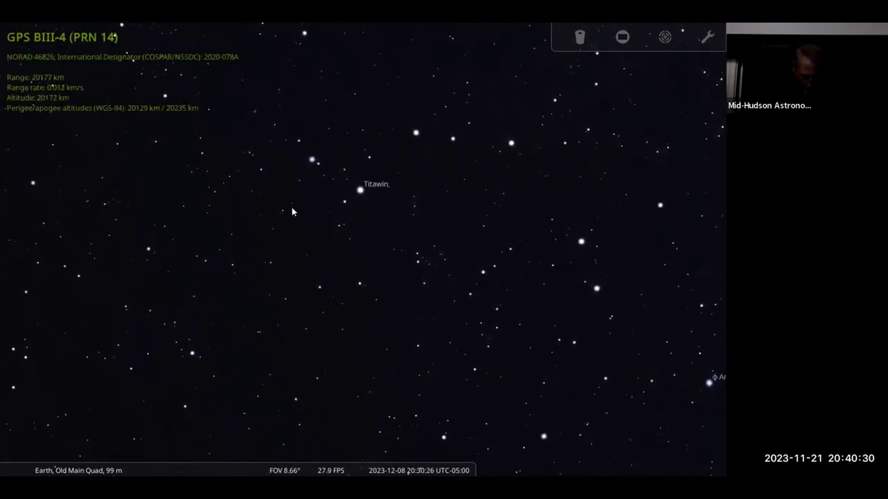
pyautogui.press('space')
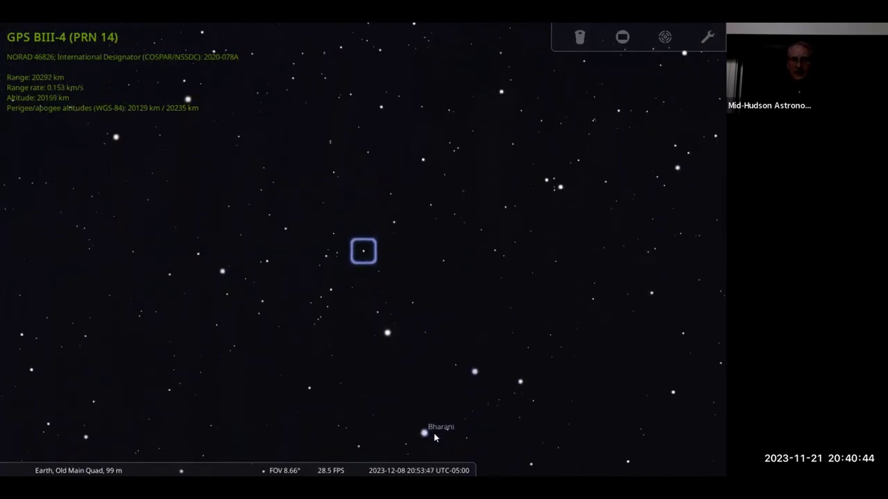
pyautogui.moveTo(427, 466)
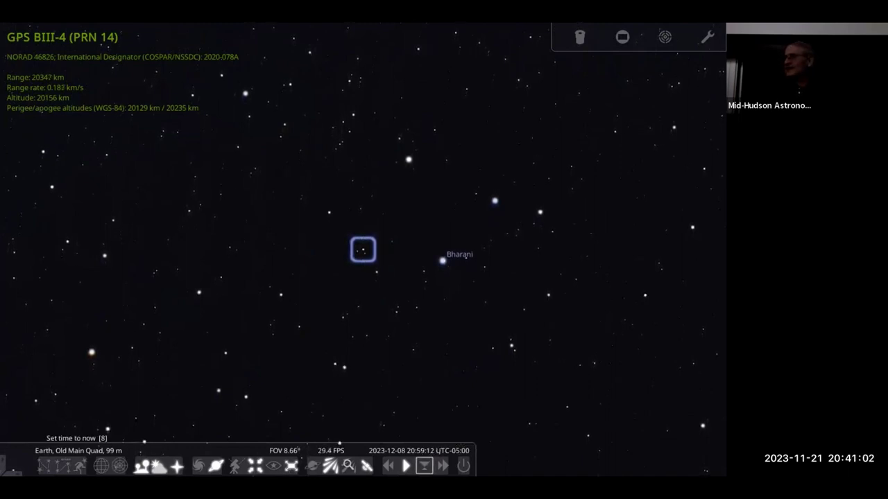
pyautogui.click(424, 466)
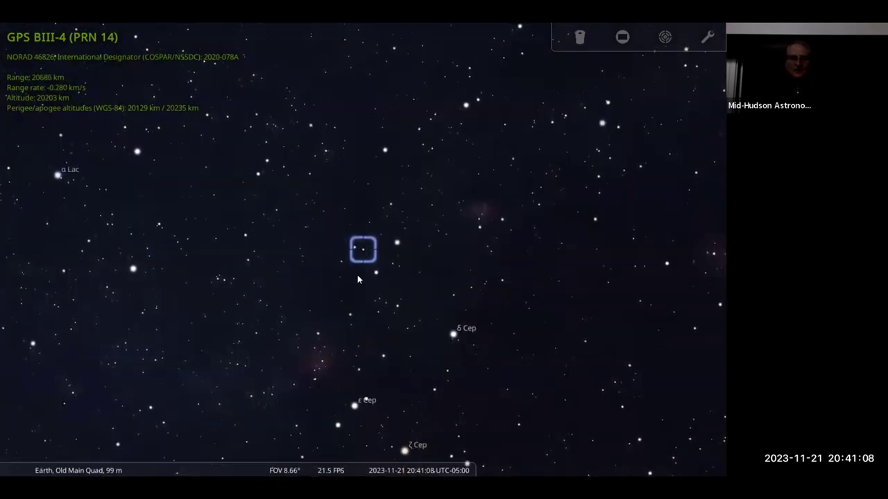
pyautogui.rightClick(445, 341)
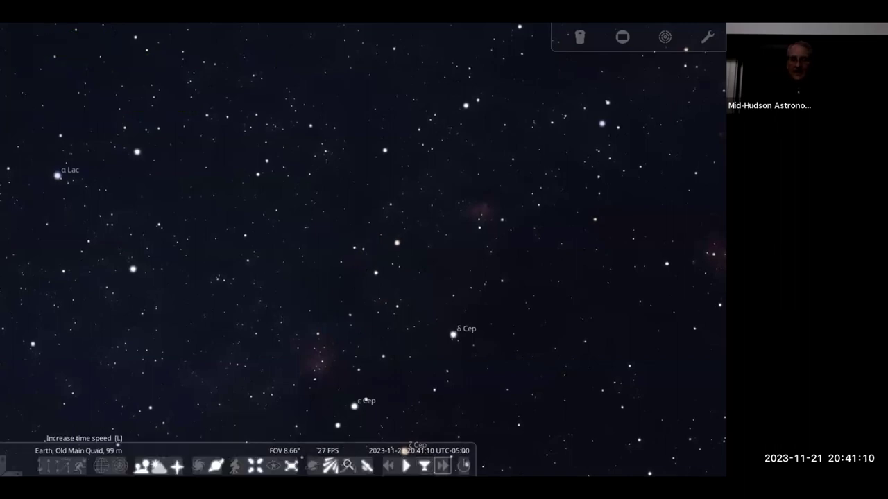
# Step: Speed up time briefly, then return the clock to the current time
pyautogui.click(442, 466)
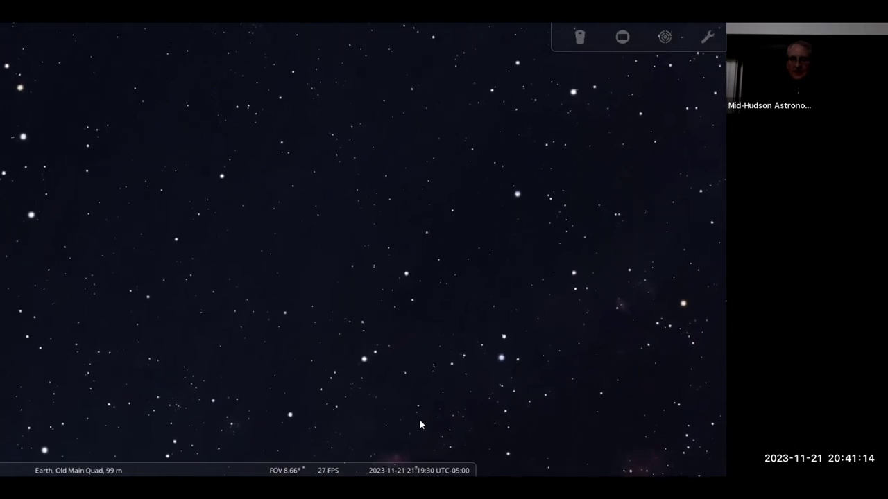
pyautogui.moveTo(425, 464)
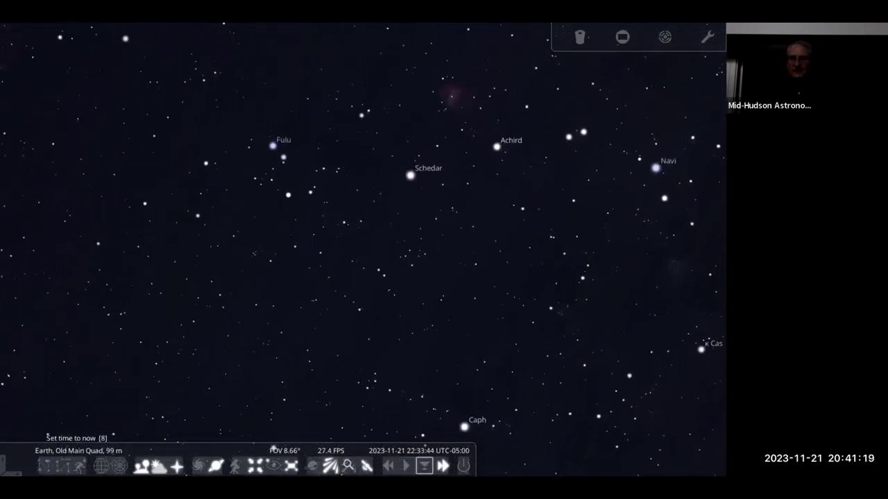
pyautogui.click(423, 466)
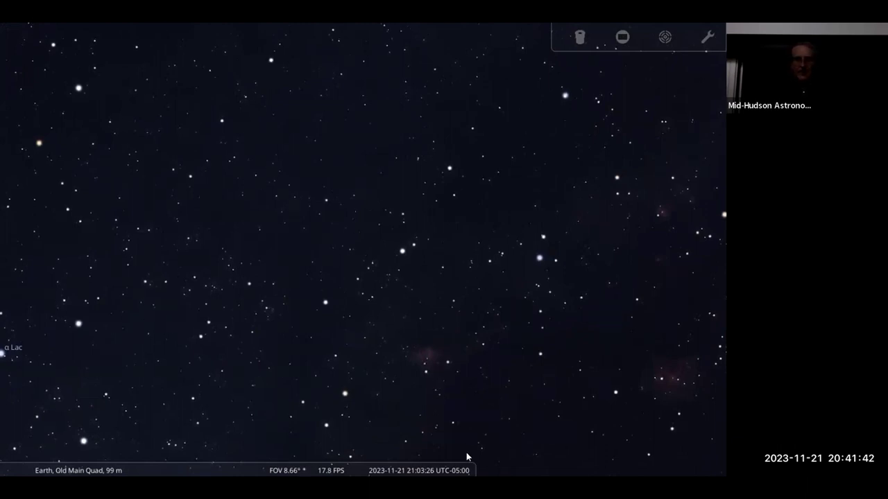
pyautogui.moveTo(463, 464)
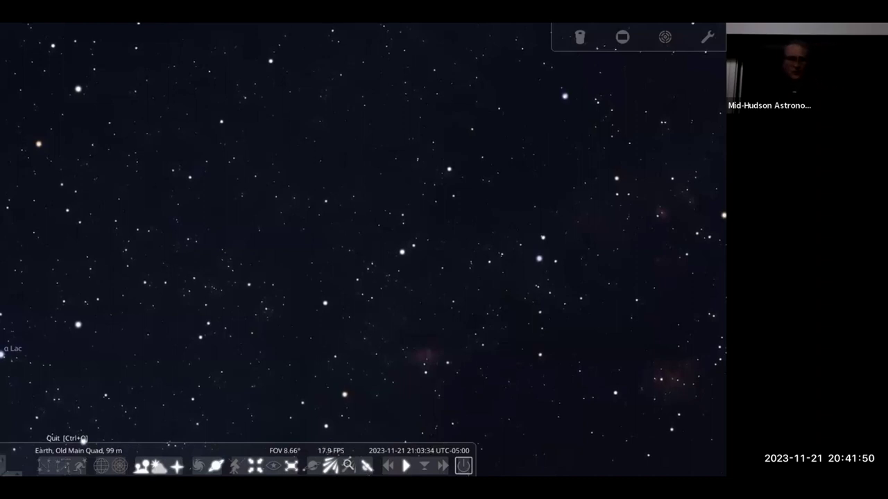
# Step: Quit Stellarium and relaunch it from the desktop shortcut
pyautogui.click(463, 465)
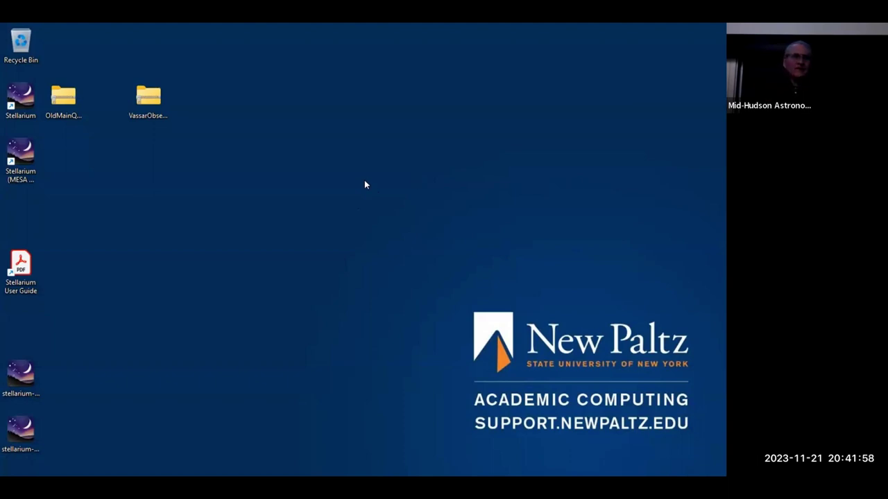
pyautogui.doubleClick(24, 106)
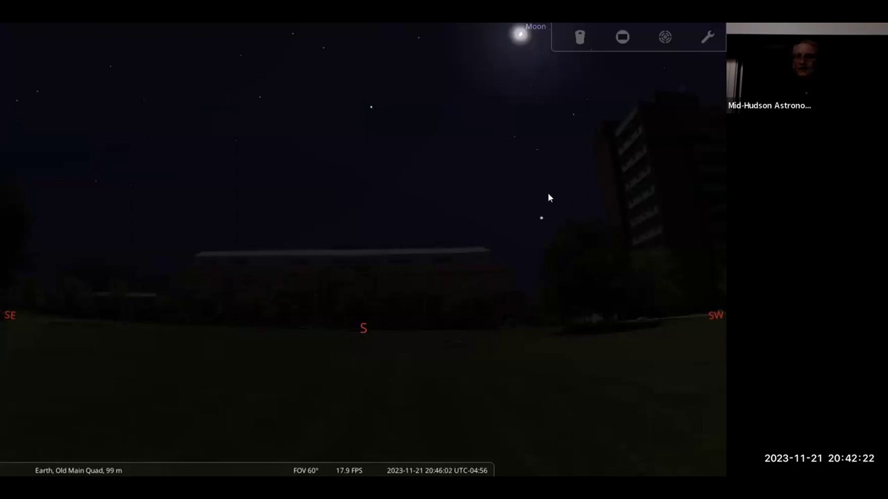
# Step: Pan the view between S and SW so the Moon sits above the campus buildings
pyautogui.moveTo(584, 150); pyautogui.dragTo(389, 201)
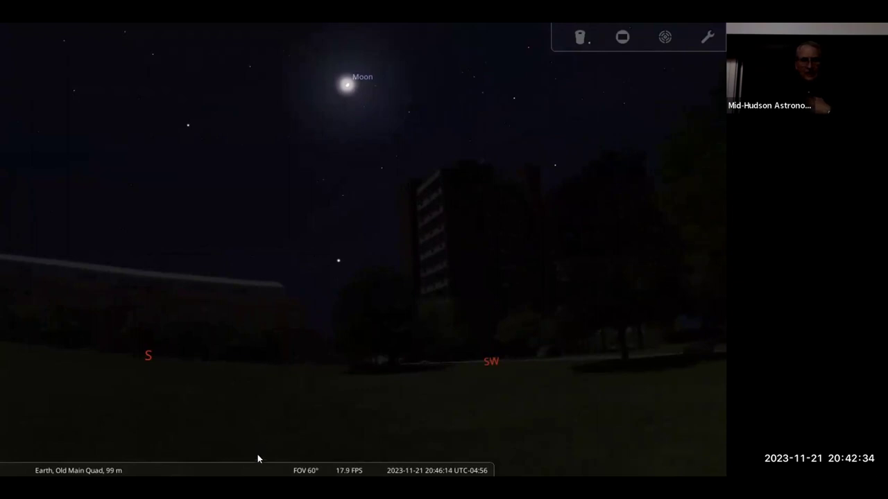
pyautogui.moveTo(255, 466)
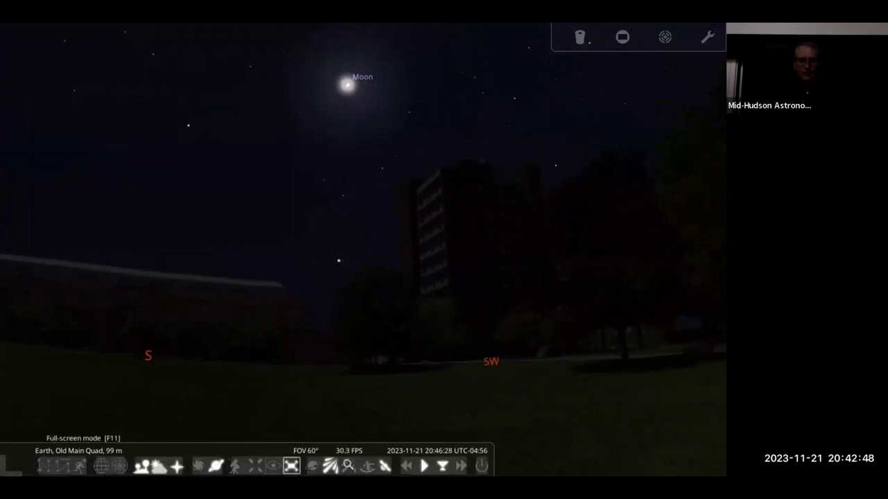
pyautogui.click(292, 466)
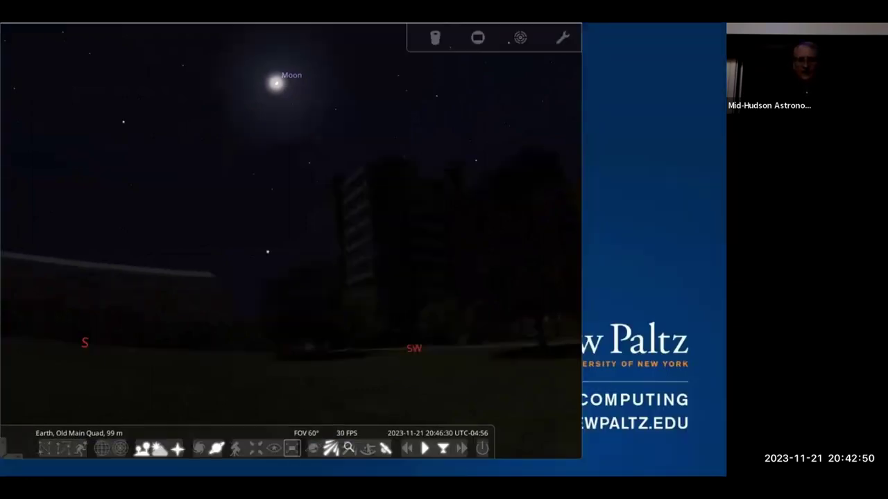
pyautogui.click(293, 451)
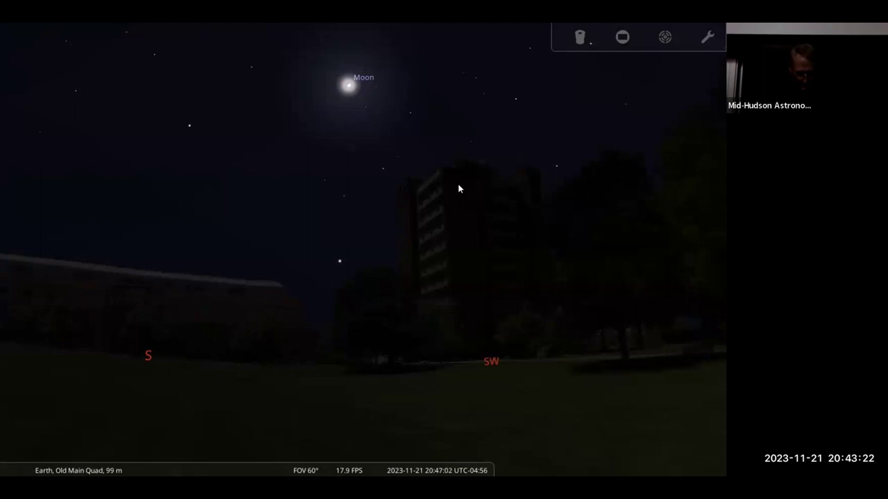
# Step: Toggle the landscape with G to reveal and select Saturn, leaving the landscape shown
pyautogui.press('g')
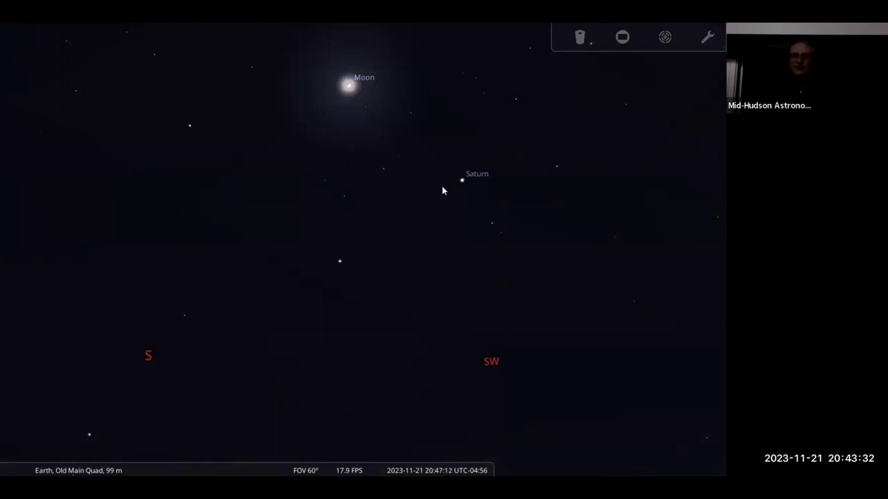
pyautogui.press('g')
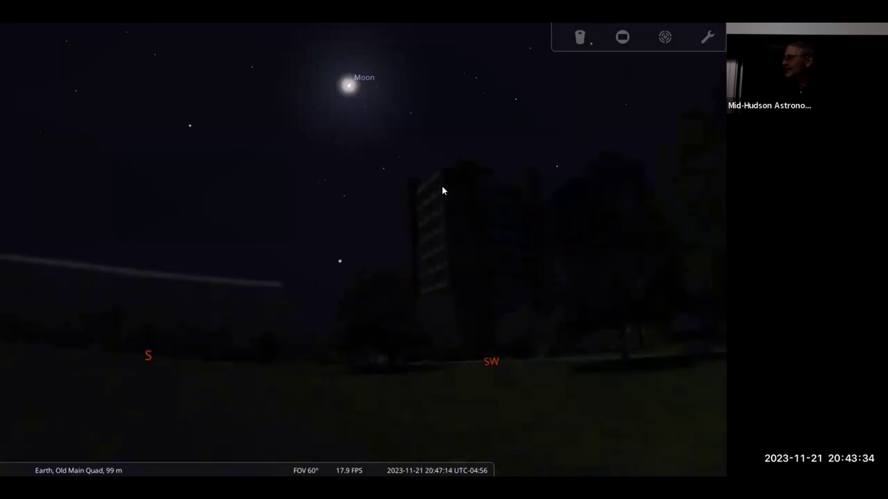
pyautogui.press('g')
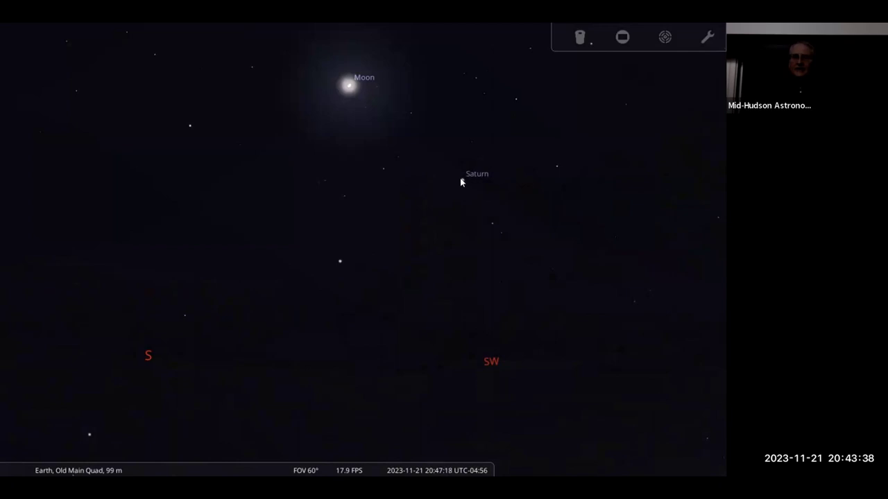
pyautogui.click(459, 178)
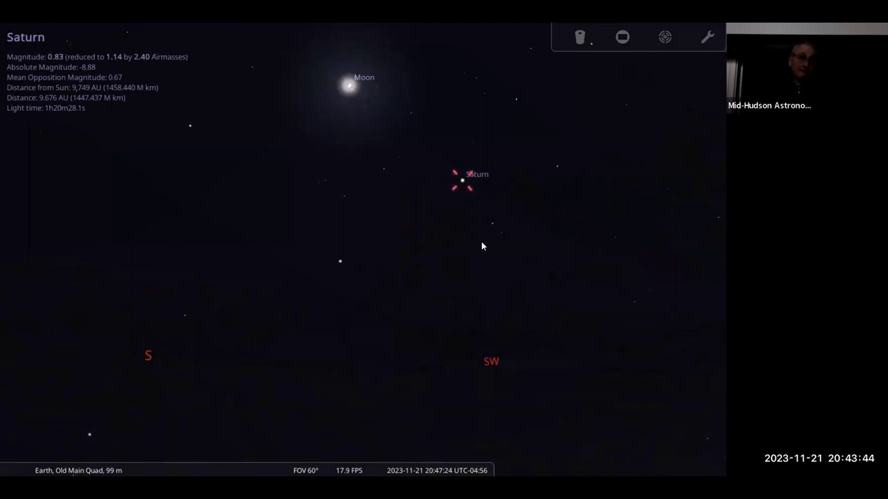
pyautogui.press('g')
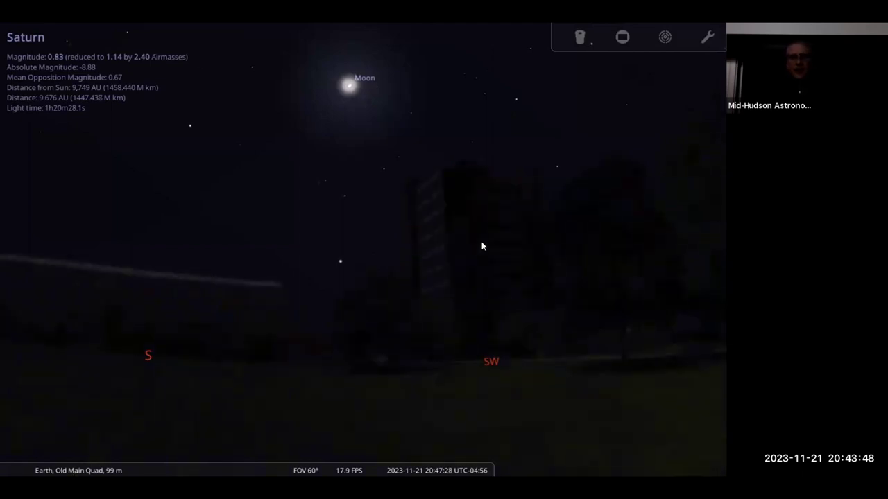
pyautogui.press('g')
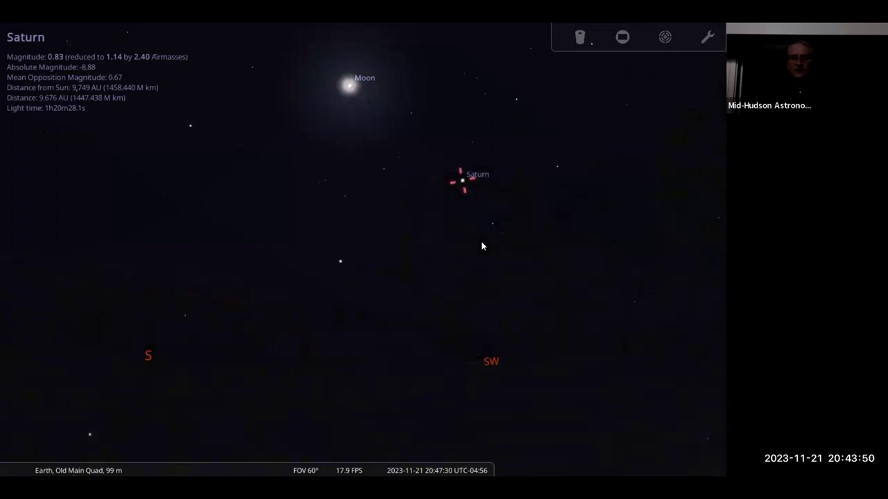
pyautogui.press('g')
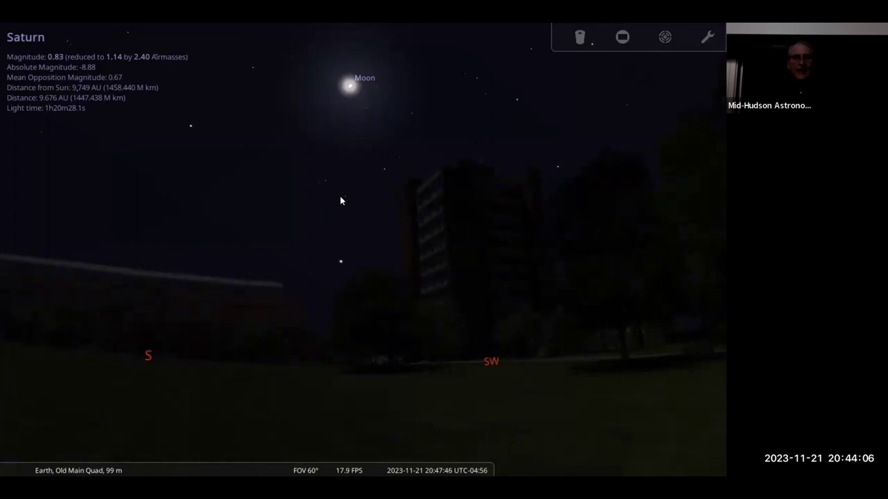
# Step: Toggle the atmosphere off to reveal faint stars while tilting toward the west, then restore it
pyautogui.moveTo(308, 201); pyautogui.dragTo(293, 317)
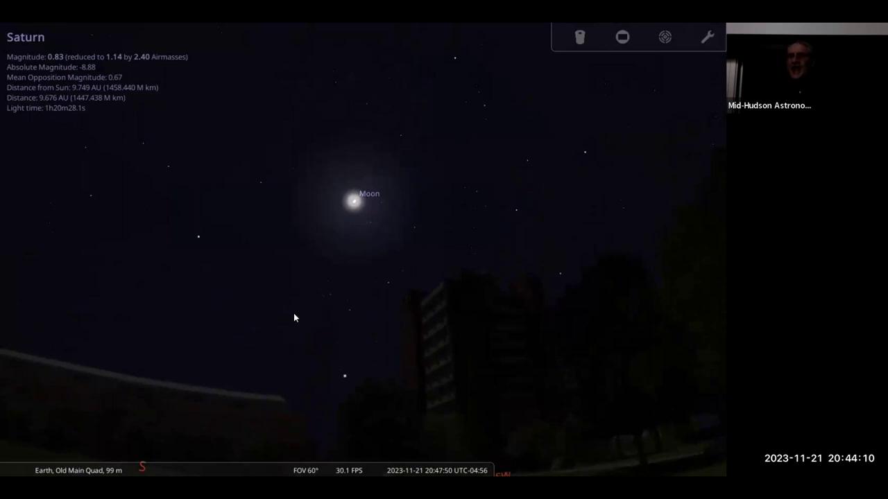
pyautogui.press('a')
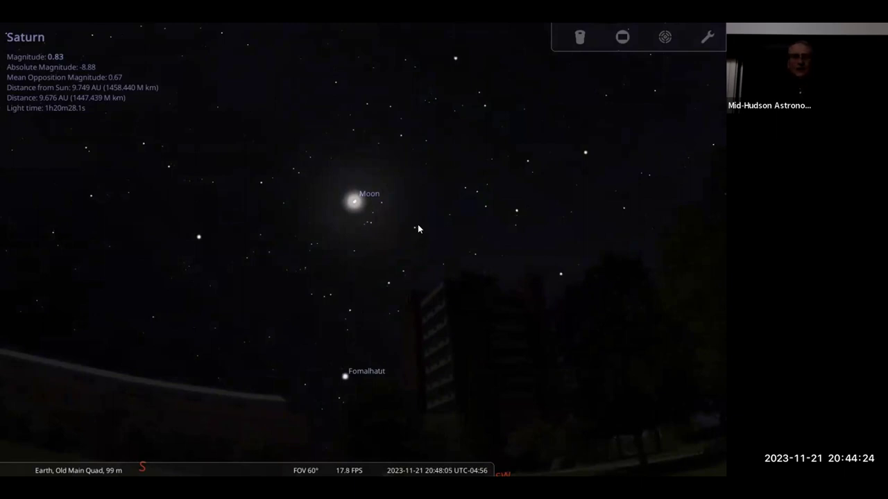
pyautogui.press('a')
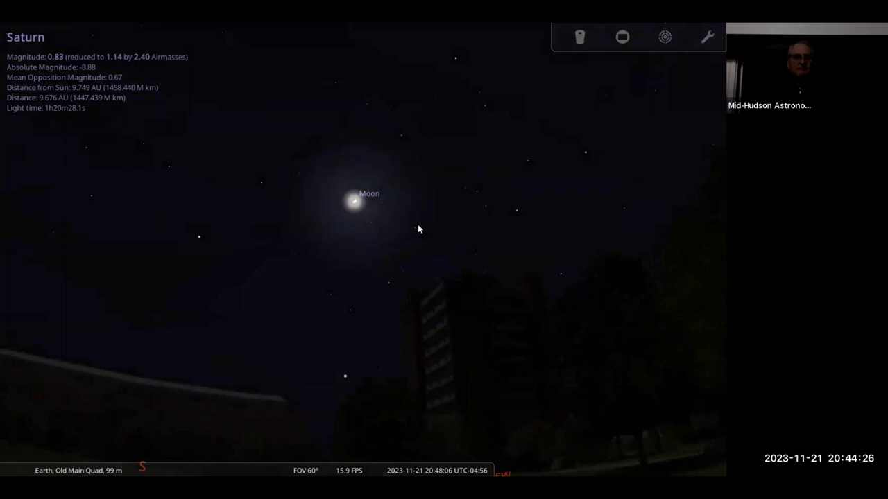
pyautogui.press('a')
pyautogui.moveTo(386, 279); pyautogui.dragTo(371, 223)
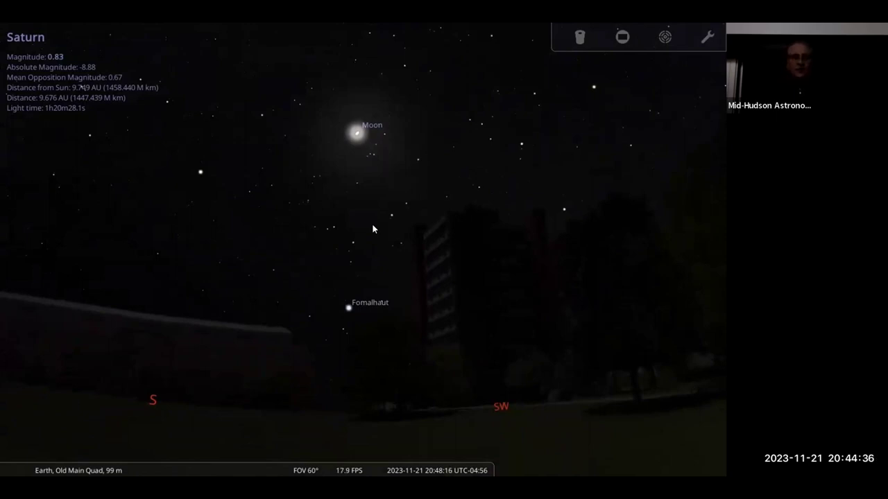
pyautogui.moveTo(611, 239); pyautogui.dragTo(596, 217)
pyautogui.press('a')
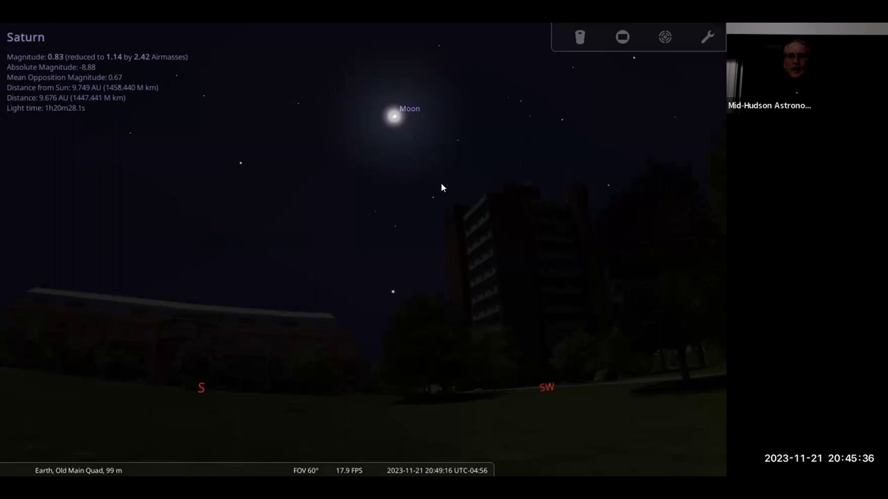
# Step: Deselect Saturn, turn off the atmosphere, and select the star Enif
pyautogui.rightClick(401, 198)
pyautogui.press('a')
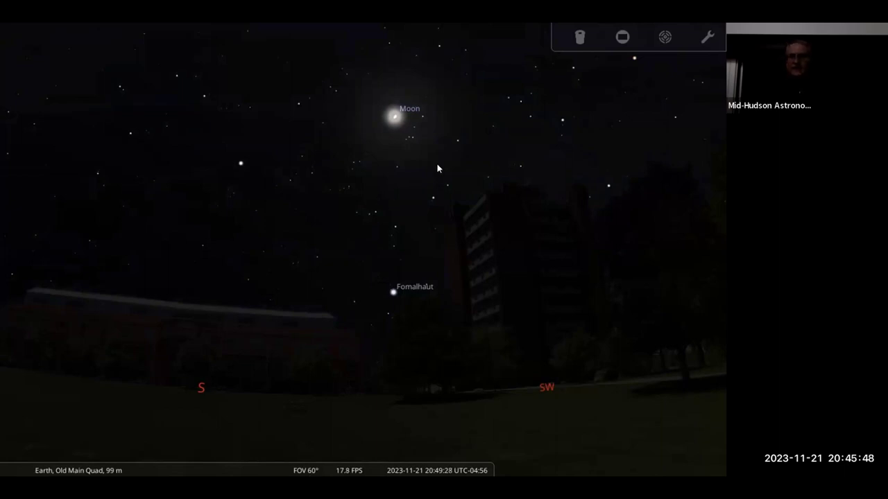
pyautogui.moveTo(531, 136); pyautogui.dragTo(347, 192)
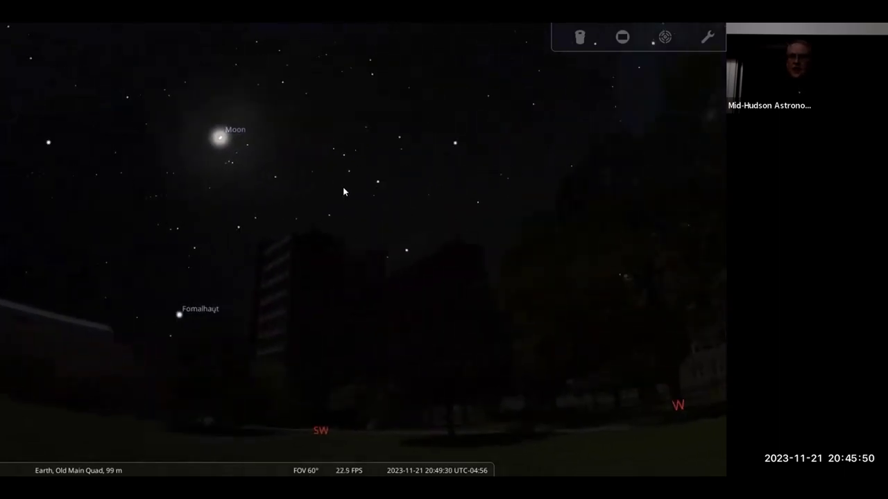
pyautogui.click(451, 147)
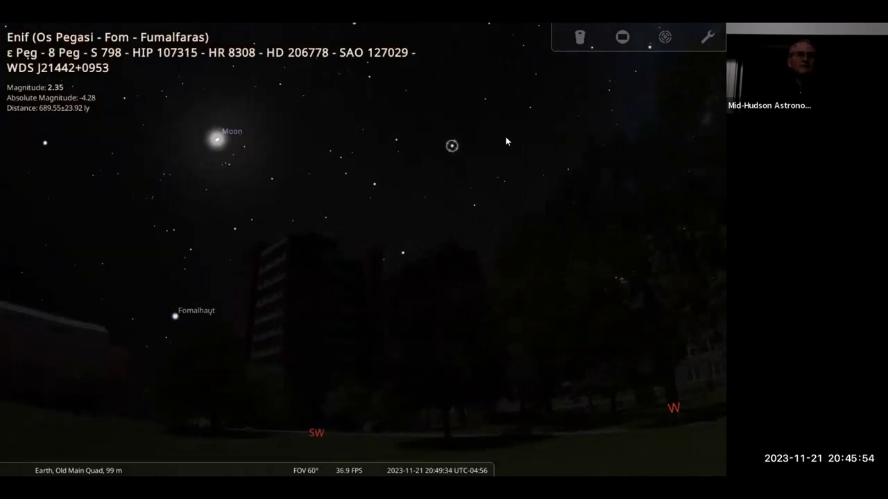
# Step: Pan past Deneb, Vega, the southern stars and north to Orion in the east
pyautogui.moveTo(516, 139); pyautogui.dragTo(356, 217)
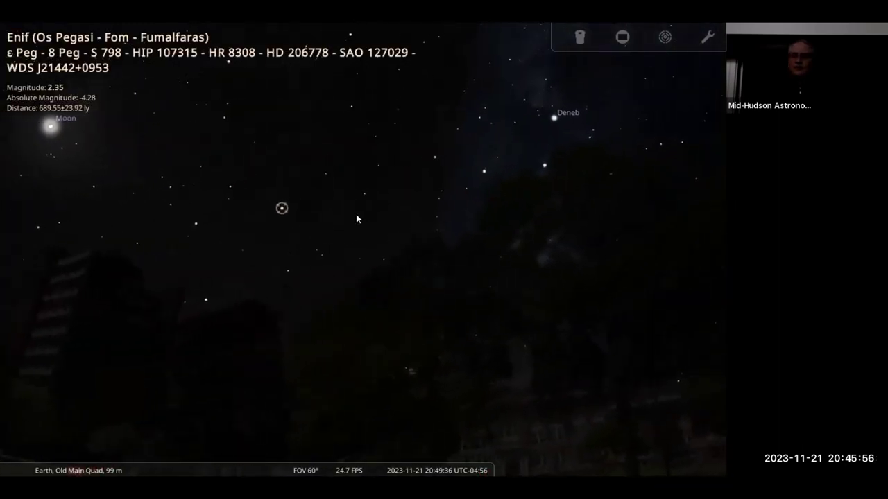
pyautogui.moveTo(497, 155); pyautogui.dragTo(401, 155)
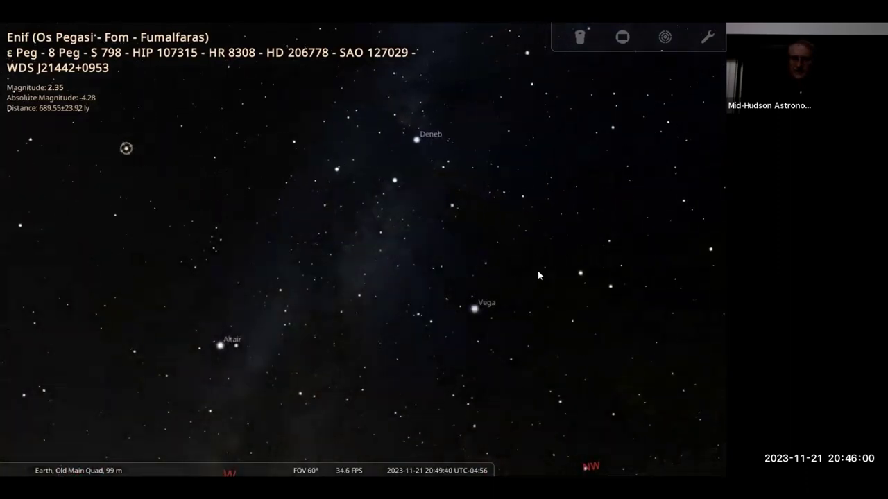
pyautogui.moveTo(528, 281); pyautogui.dragTo(473, 193)
pyautogui.moveTo(266, 273); pyautogui.dragTo(386, 155)
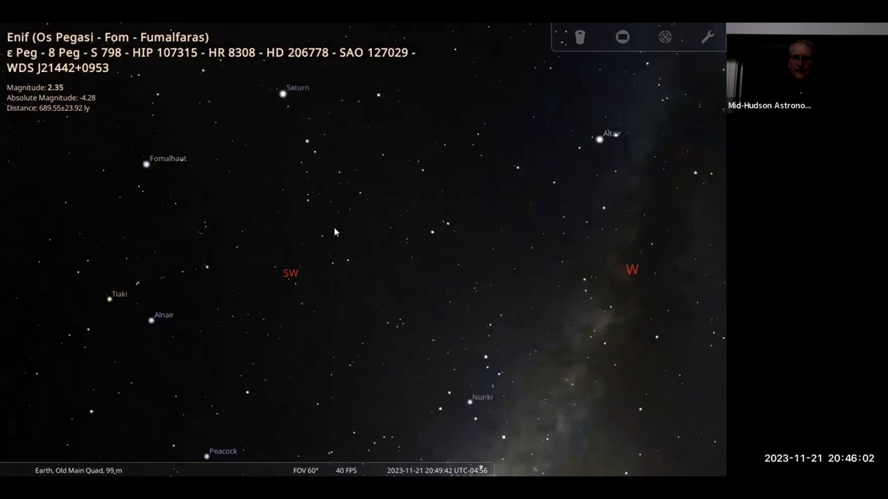
pyautogui.moveTo(275, 282); pyautogui.dragTo(610, 325)
pyautogui.moveTo(233, 347); pyautogui.dragTo(294, 165)
pyautogui.moveTo(411, 237); pyautogui.dragTo(26, 291)
pyautogui.moveTo(666, 264); pyautogui.dragTo(125, 374)
pyautogui.moveTo(659, 319); pyautogui.dragTo(278, 327)
pyautogui.moveTo(683, 288); pyautogui.dragTo(464, 299)
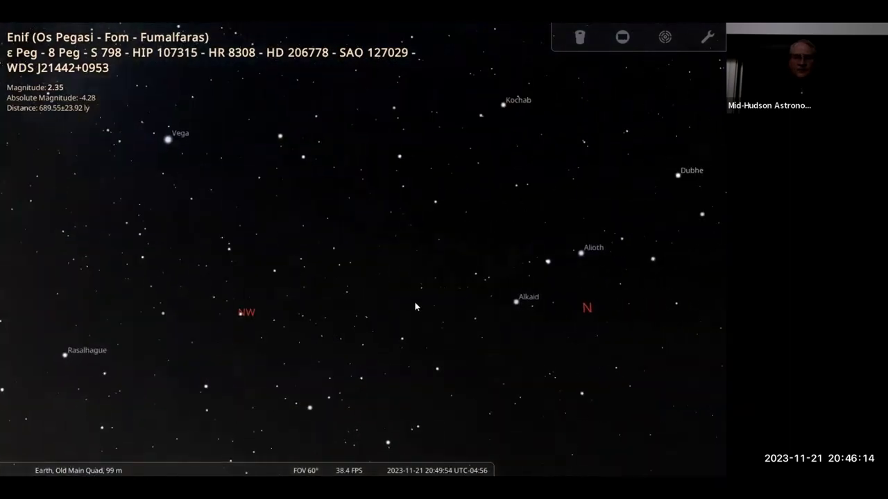
pyautogui.moveTo(575, 290); pyautogui.dragTo(327, 299)
pyautogui.moveTo(646, 264); pyautogui.dragTo(366, 294)
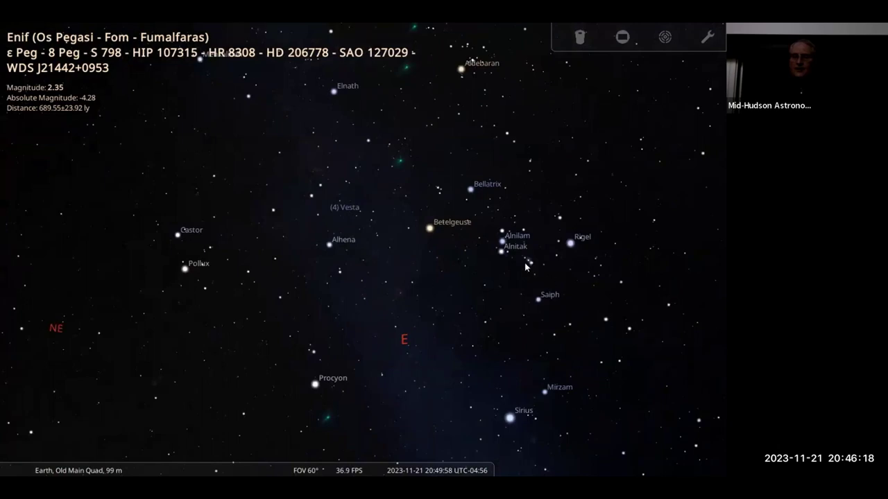
# Step: Select stars beside Alnitak and Hatysa, centring and zooming in on the Orion Nebula (M42)
pyautogui.click(511, 247)
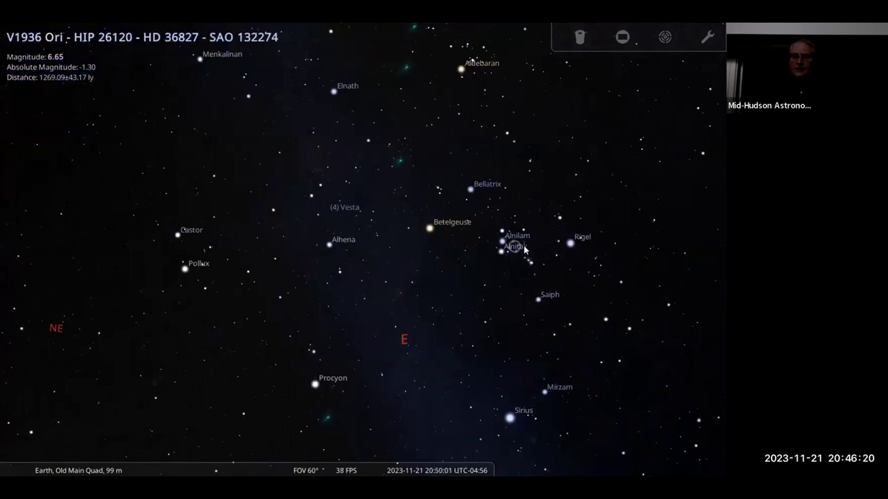
pyautogui.scroll(3, 524, 246)
pyautogui.press('space')
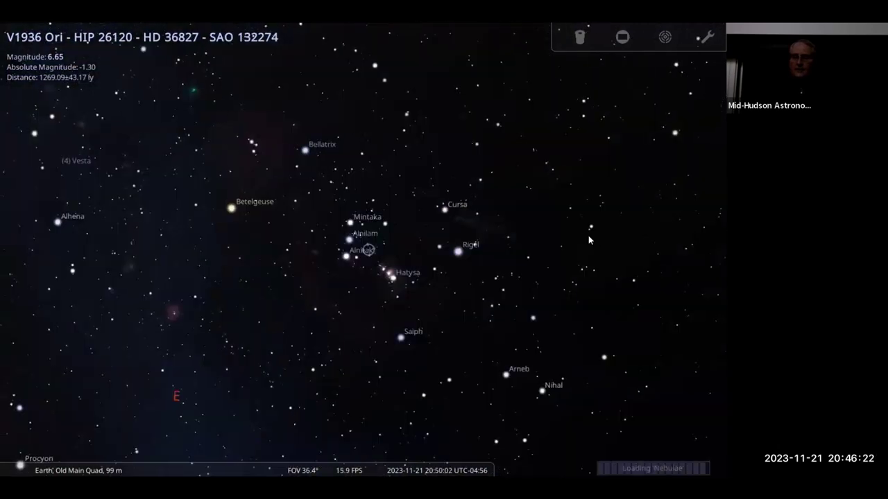
pyautogui.click(384, 274)
pyautogui.scroll(3, 431, 236)
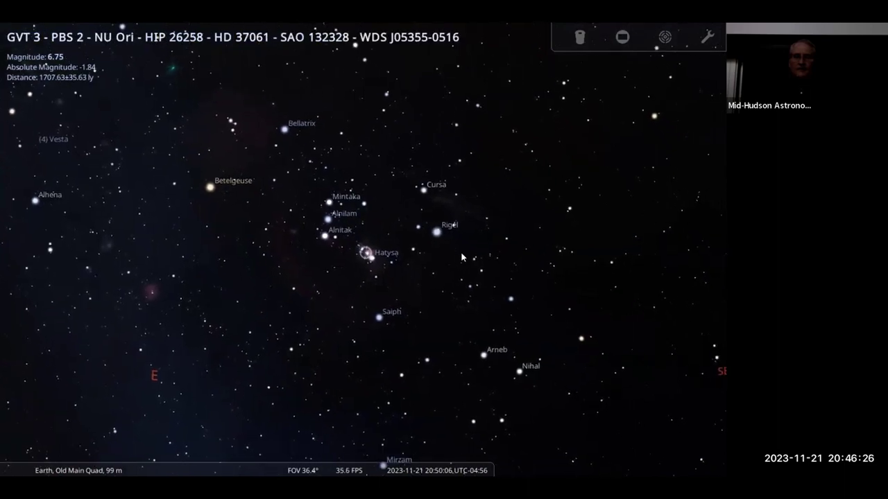
pyautogui.scroll(10, 431, 236)
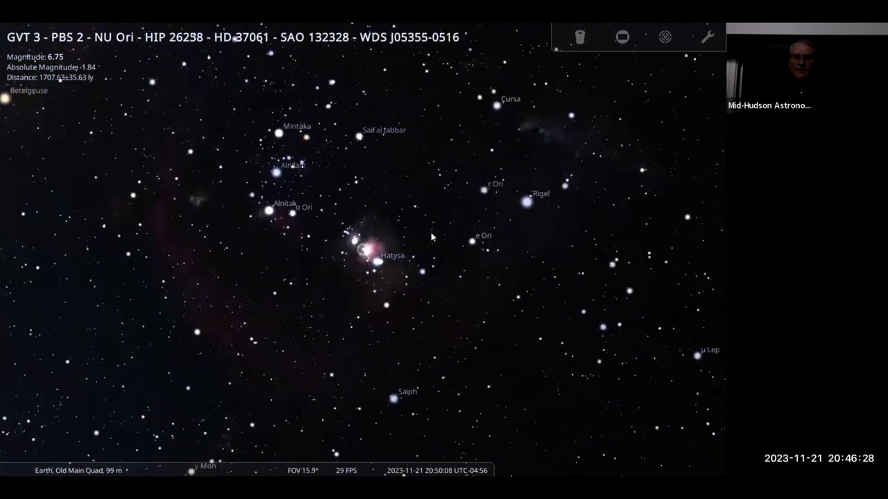
pyautogui.click(378, 254)
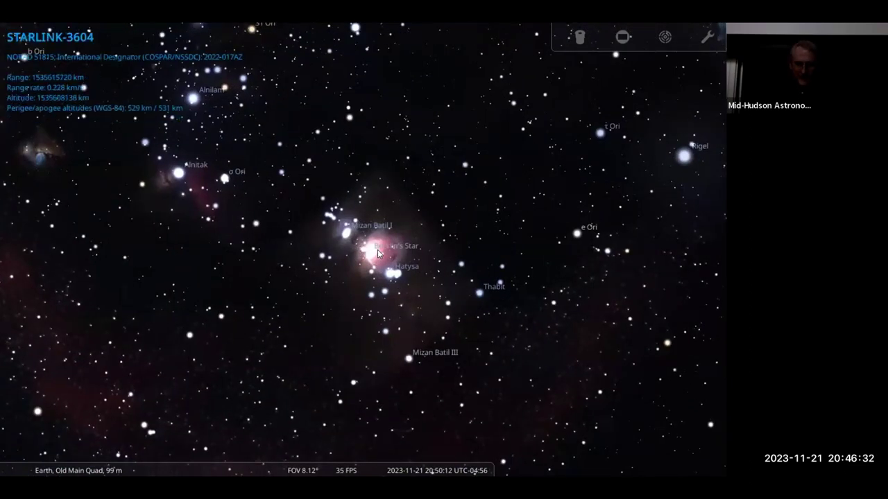
# Step: Hide and show the nebula background images twice for comparison, leaving them shown
pyautogui.press('i')
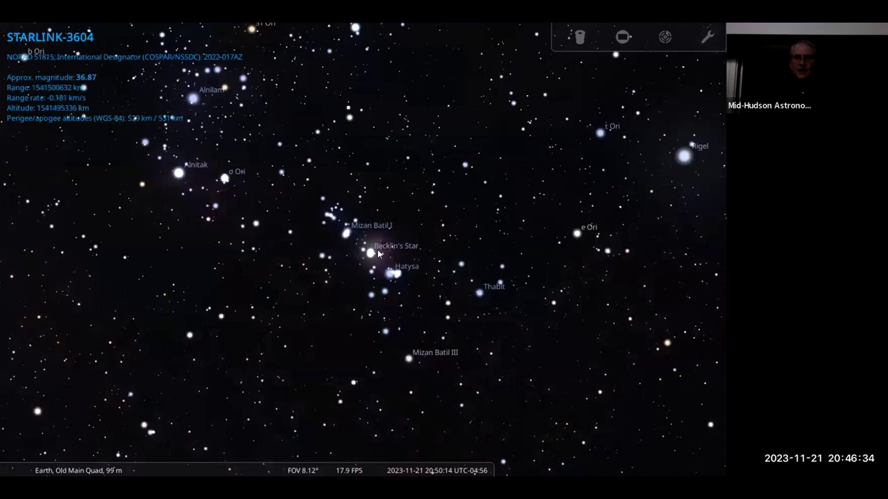
pyautogui.press('i')
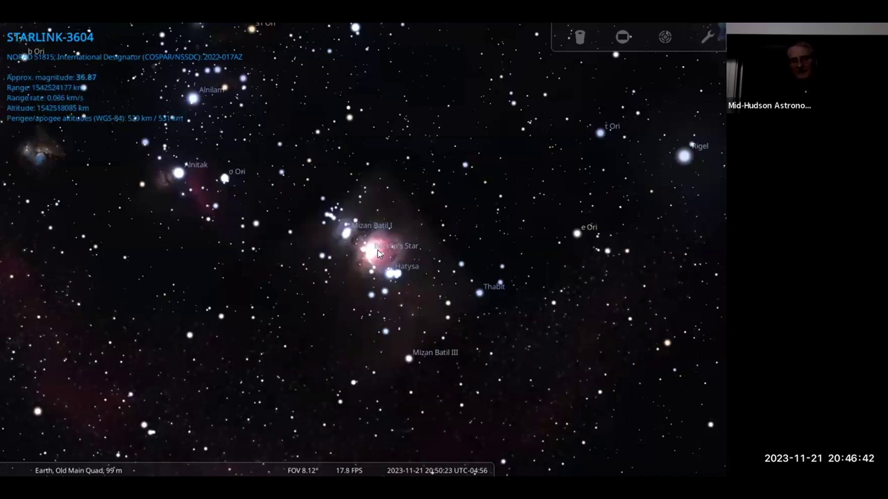
pyautogui.press('i')
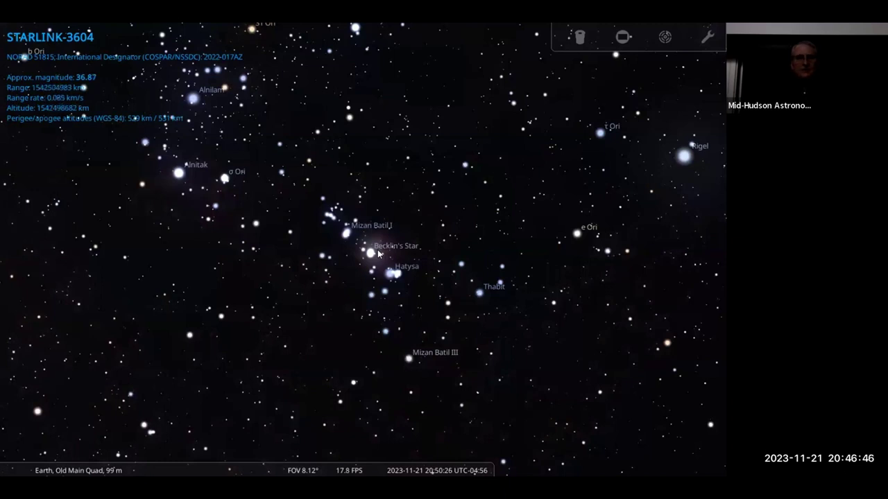
pyautogui.press('i')
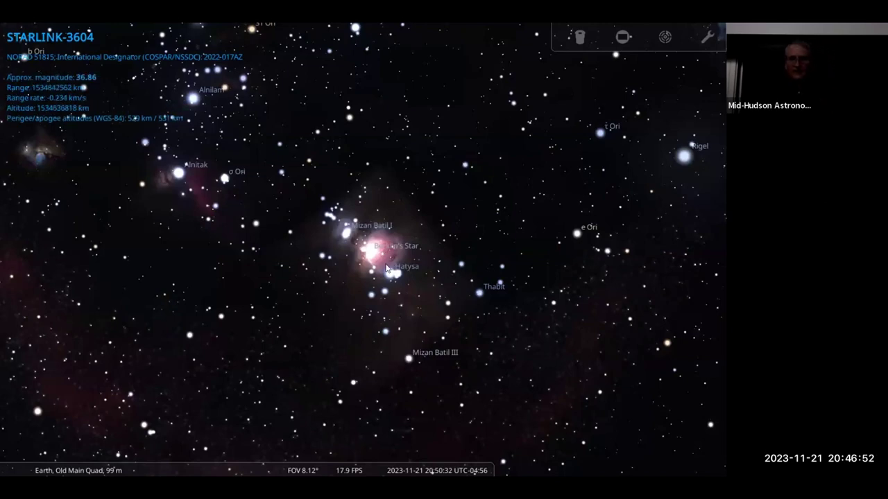
# Step: Zoom out to about 60° to frame all of Orion, then turn the ground landscape back on
pyautogui.scroll(-1, 385, 263)
pyautogui.scroll(-6, 386, 262)
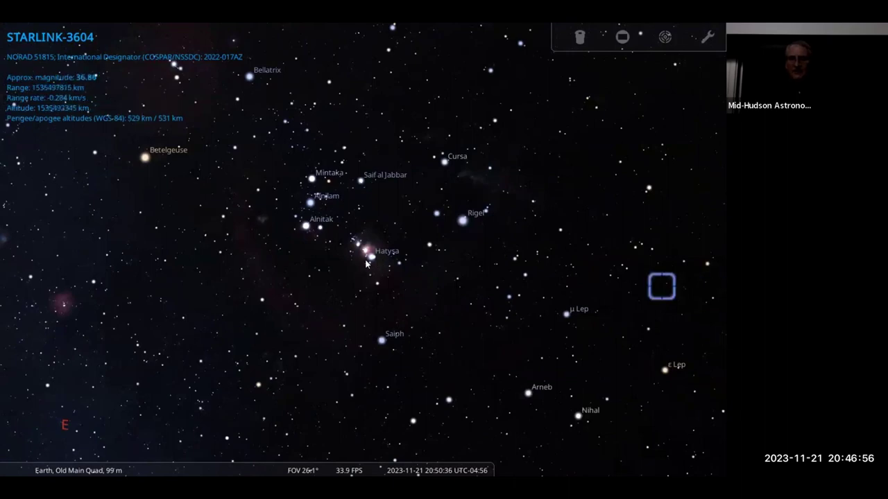
pyautogui.scroll(-3, 383, 263)
pyautogui.scroll(-3, 371, 275)
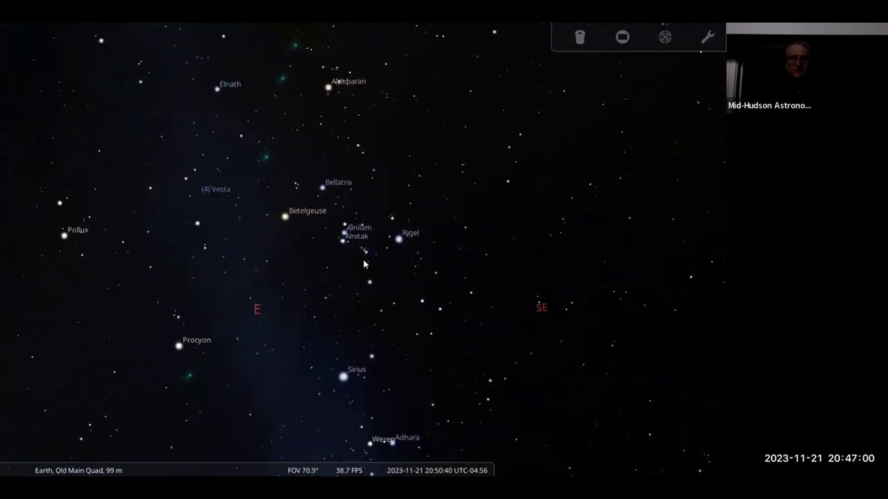
pyautogui.scroll(-3, 359, 263)
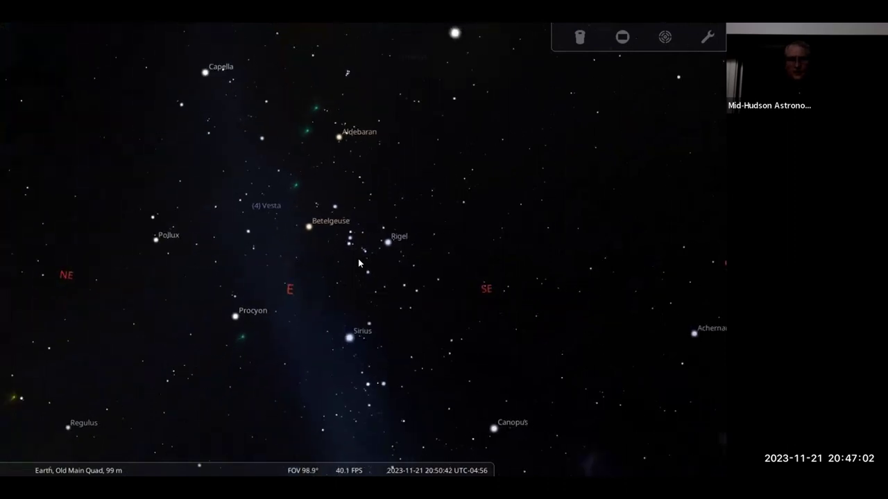
pyautogui.scroll(3, 358, 263)
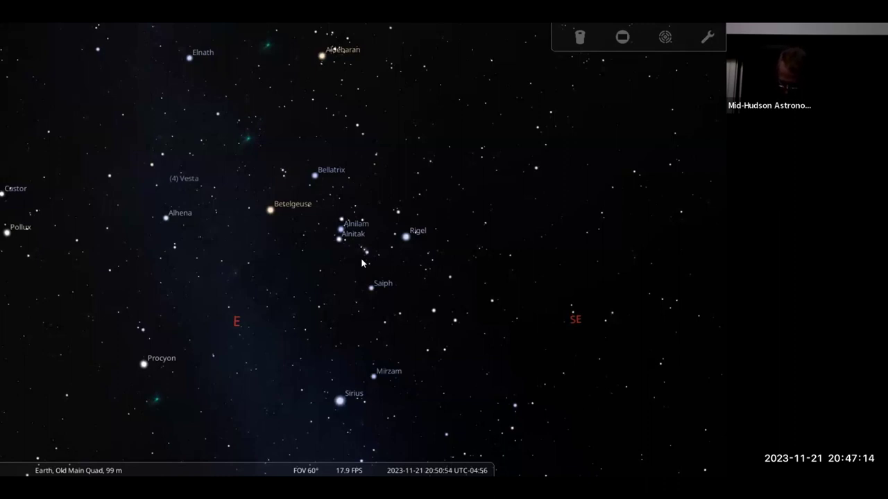
pyautogui.scroll(3, 361, 258)
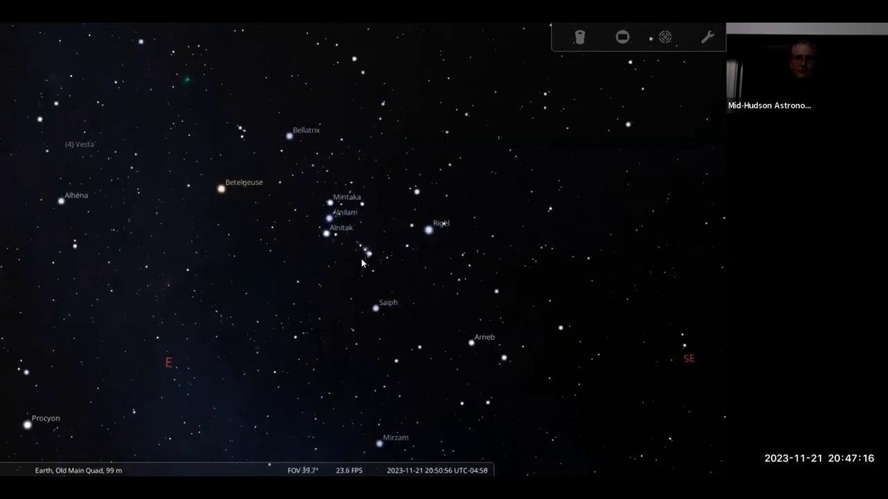
pyautogui.scroll(3, 362, 262)
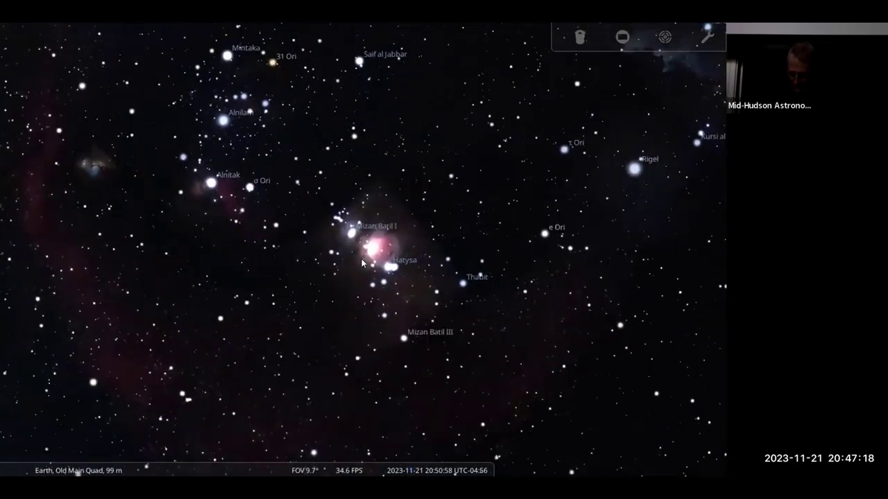
pyautogui.scroll(-3, 362, 262)
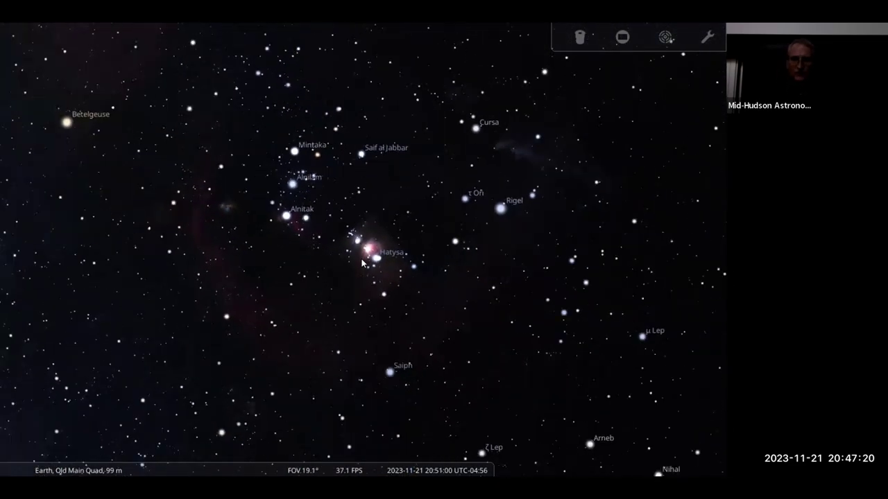
pyautogui.scroll(-1, 361, 262)
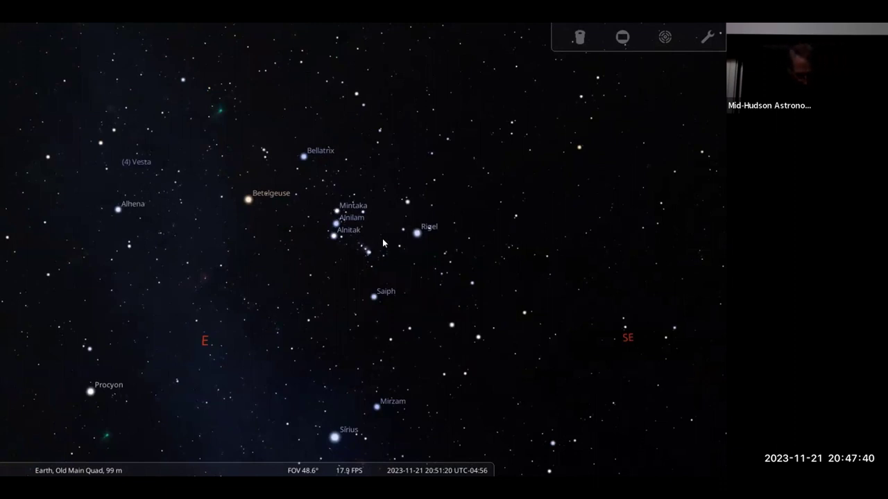
pyautogui.press('g')
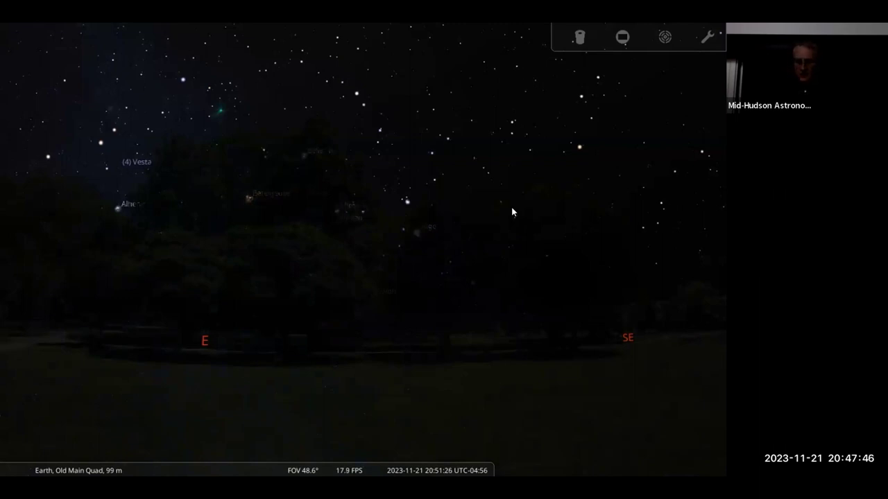
# Step: Show deep-sky markers, face north, south, east and west, then look up to Cassiopeia and Andromeda
pyautogui.press('d')
pyautogui.press('d')
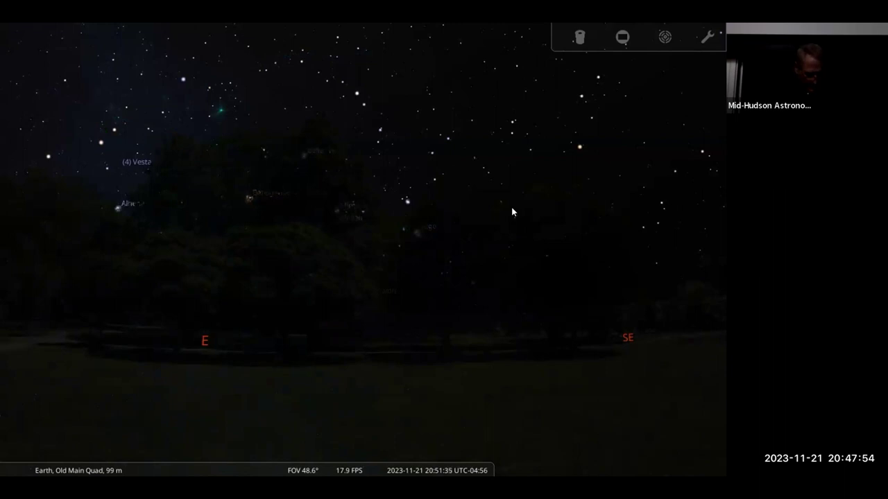
pyautogui.hotkey('shift', 'n')
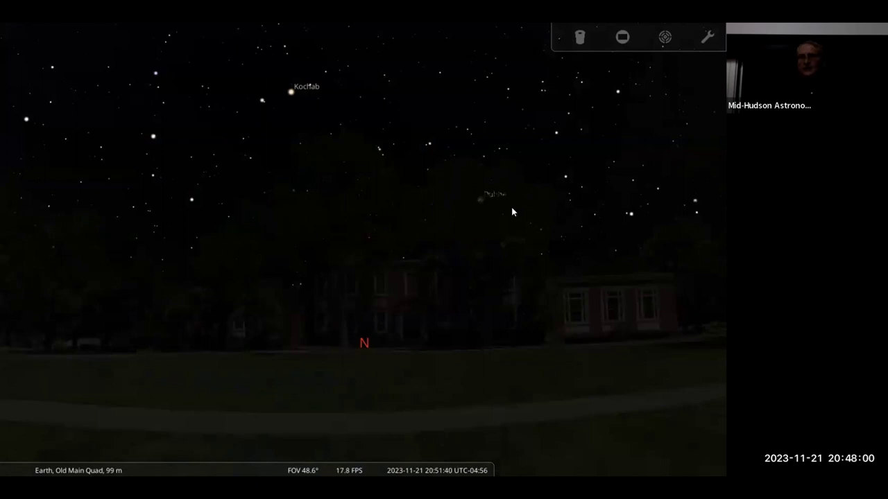
pyautogui.hotkey('shift', 's')
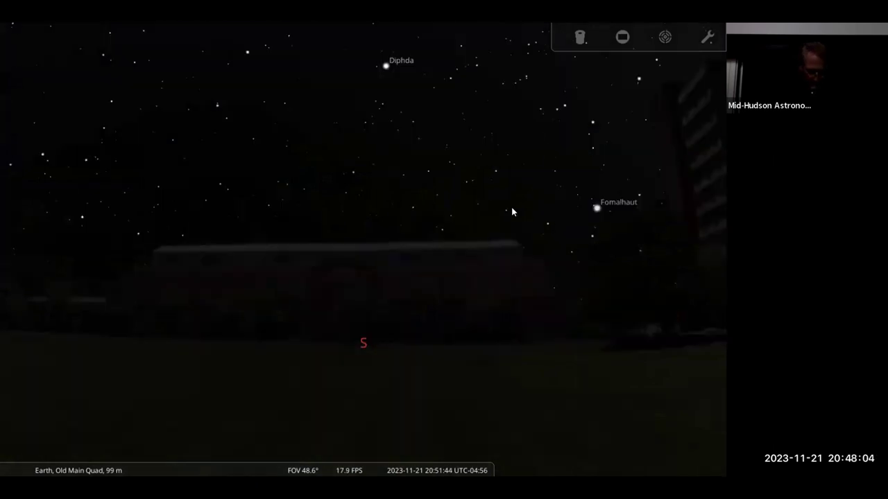
pyautogui.hotkey('shift', 'e')
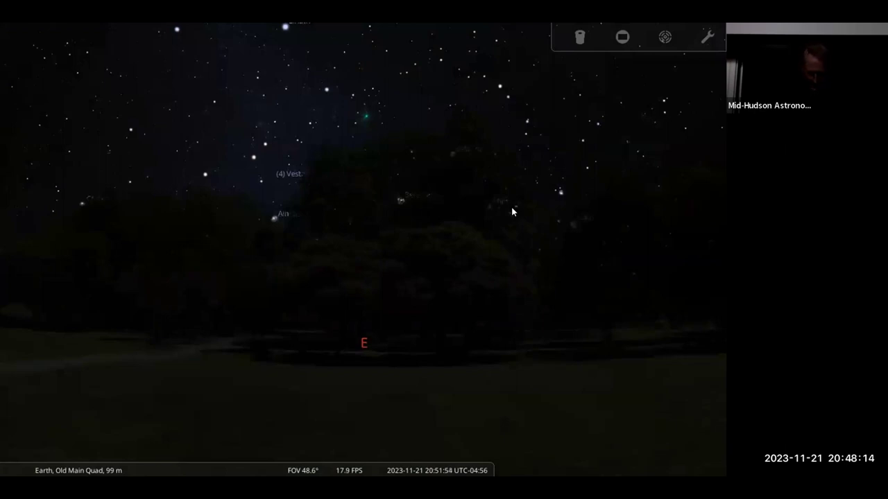
pyautogui.hotkey('shift', 'w')
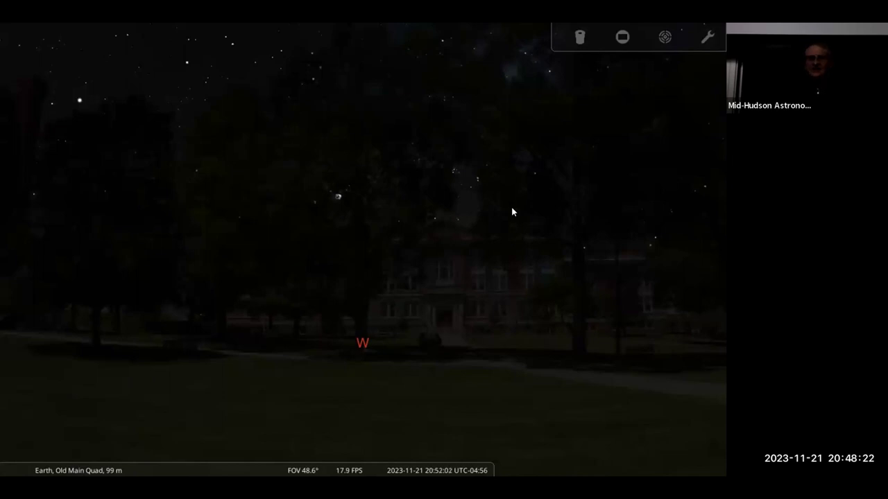
pyautogui.hotkey('shift', 'z')
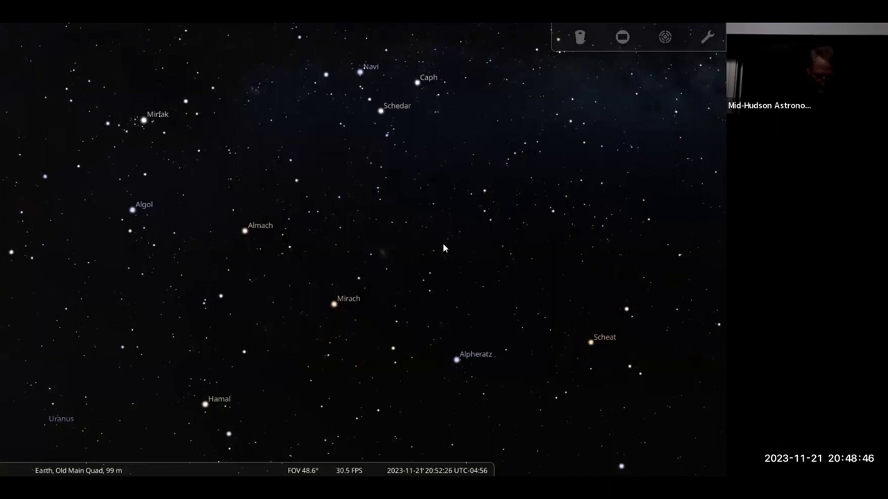
# Step: Rotate the view, pan down toward Capella and Aldebaran, and toggle the tree-line landscape, leaving it on
pyautogui.hotkey('ctrl', 'm')
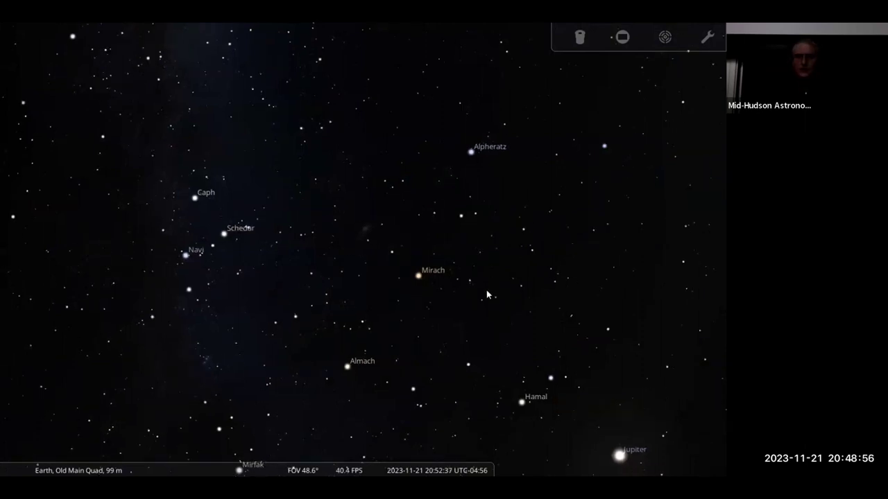
pyautogui.press('Down')
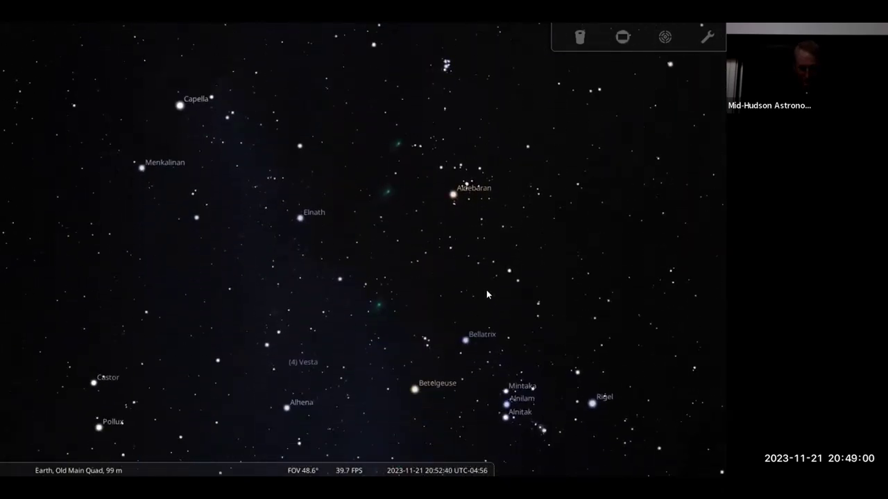
pyautogui.press('g')
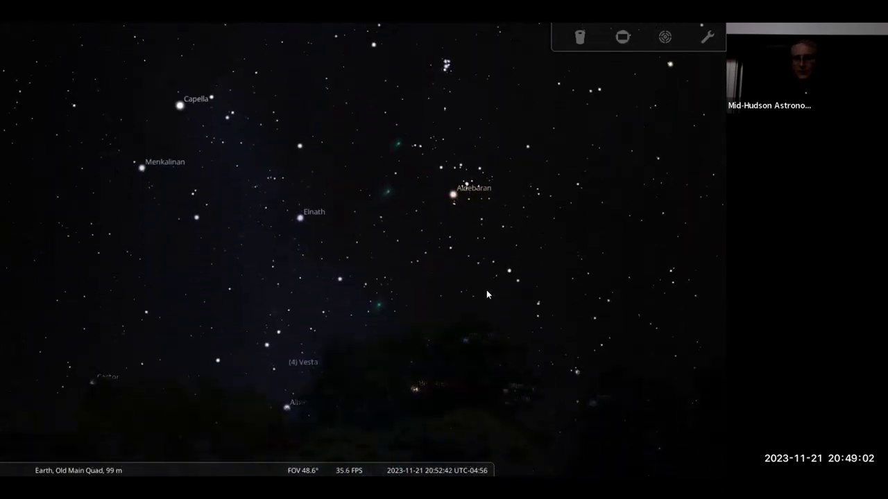
pyautogui.press('Down')
pyautogui.press('g')
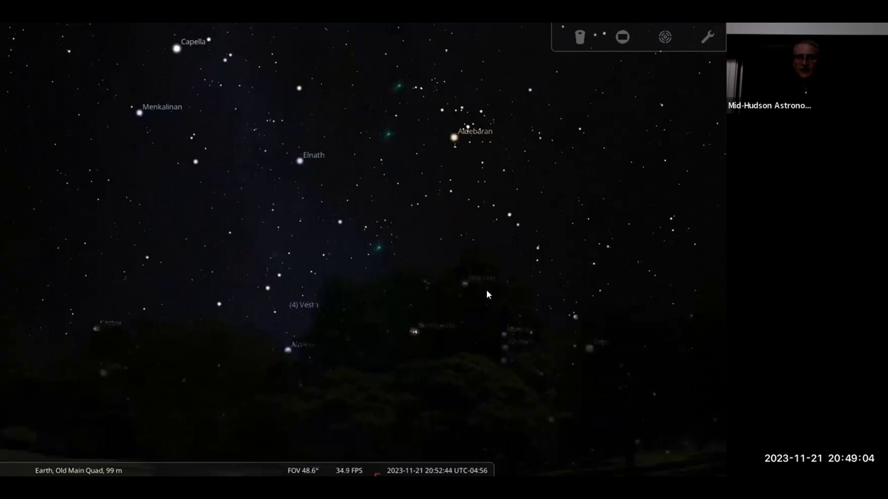
pyautogui.press('g')
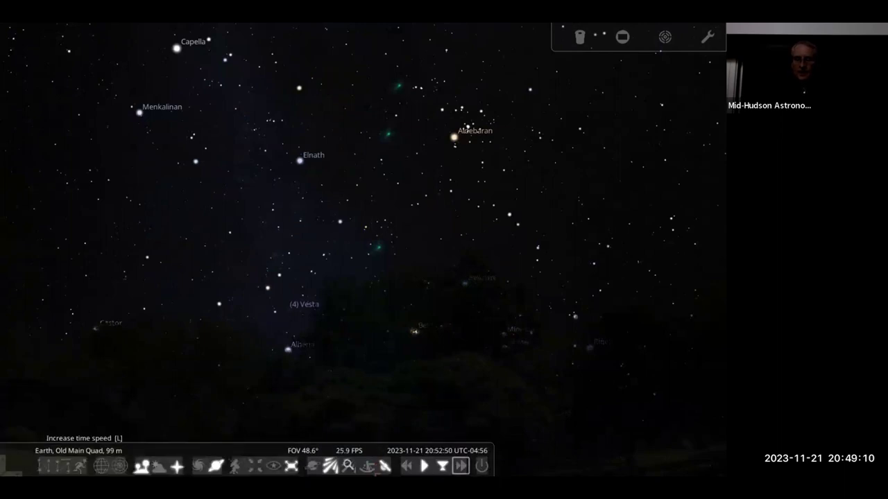
# Step: Speed time up to reach 21:53, restore the normal rate, and drag Orion to the centre
pyautogui.click(460, 466)
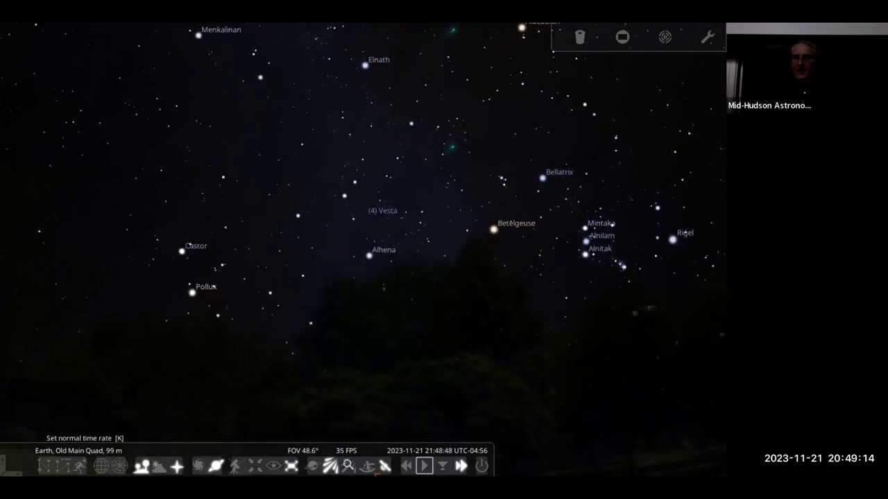
pyautogui.click(424, 465)
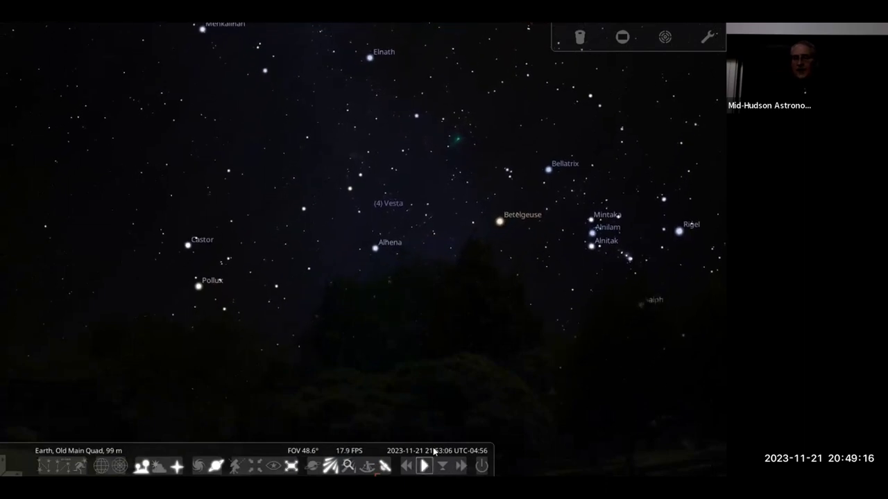
pyautogui.moveTo(557, 355); pyautogui.dragTo(315, 375)
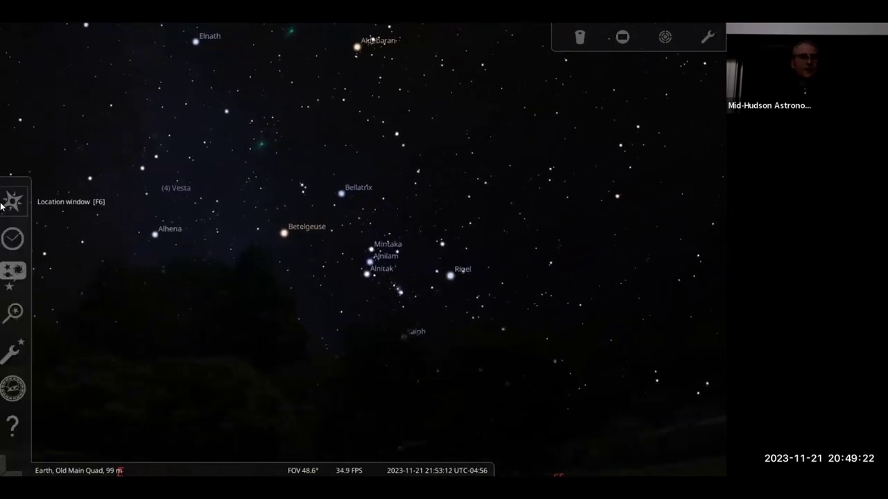
# Step: Open the Date and Time window and move it to the lower-left of the screen
pyautogui.moveTo(416, 466)
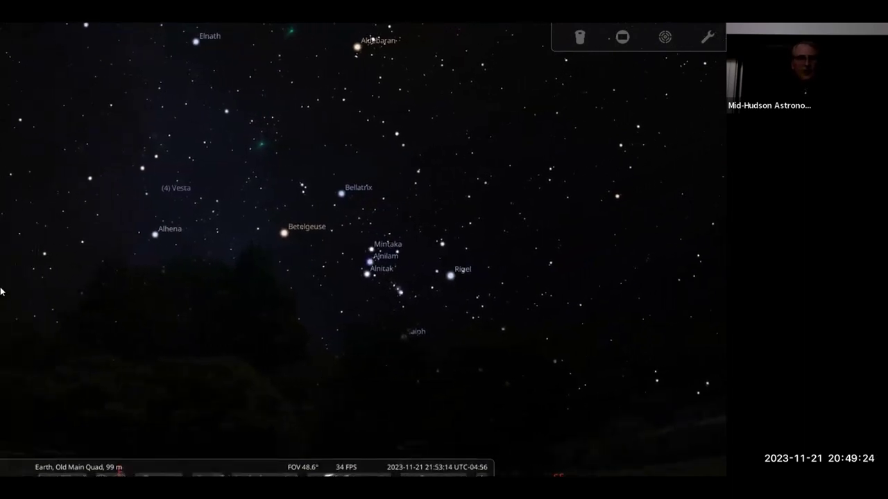
pyautogui.moveTo(15, 274)
pyautogui.click(17, 240)
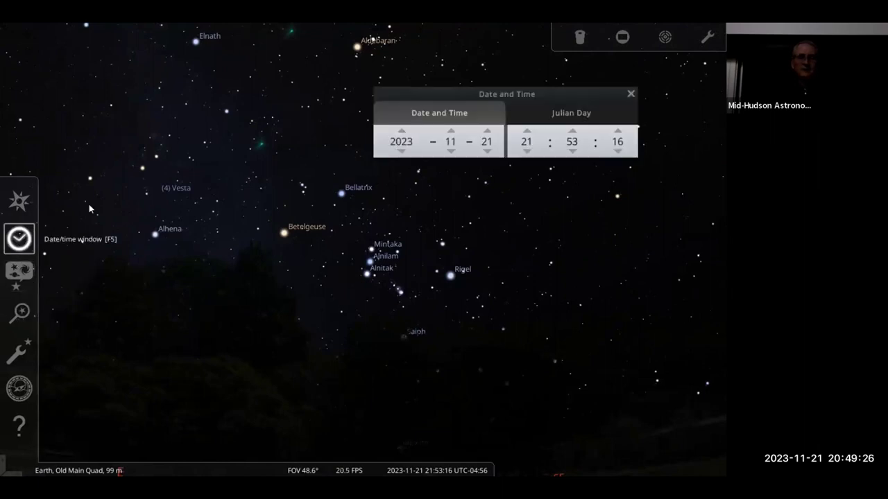
pyautogui.moveTo(562, 91); pyautogui.dragTo(313, 364)
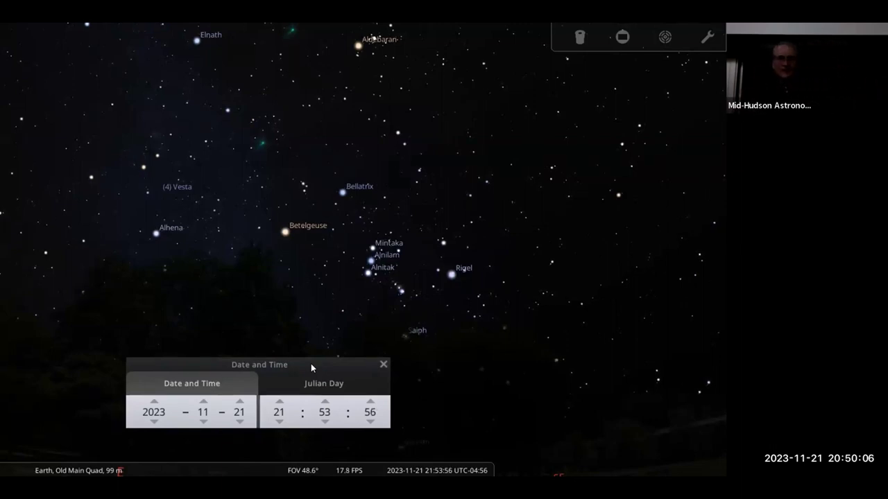
pyautogui.moveTo(307, 368); pyautogui.dragTo(185, 376)
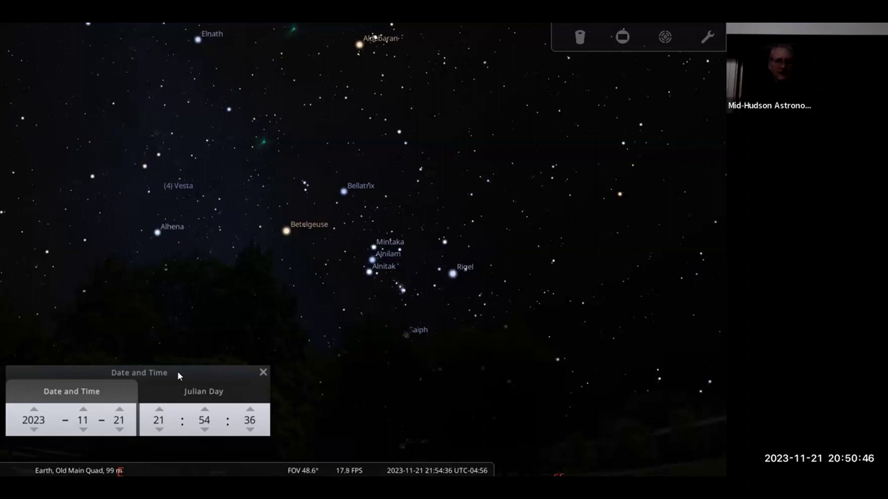
# Step: Close the Date and Time window and set the clock running backward
pyautogui.click(262, 373)
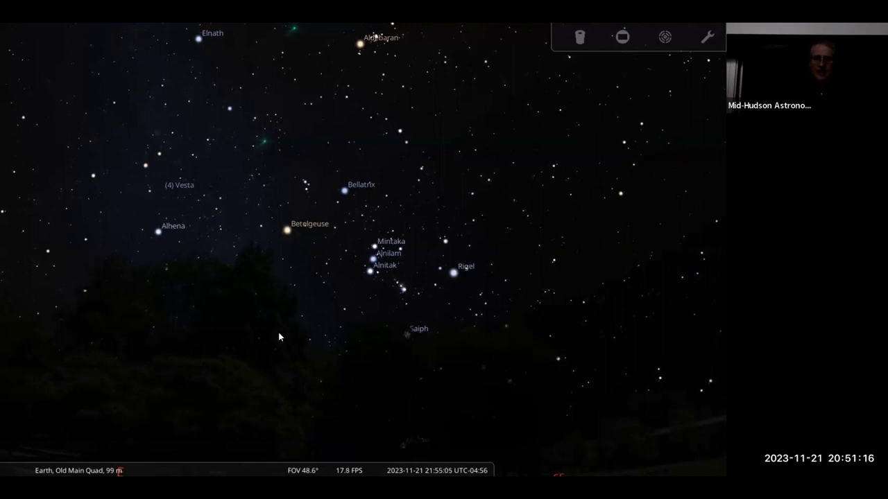
pyautogui.press('j')
pyautogui.press('j')
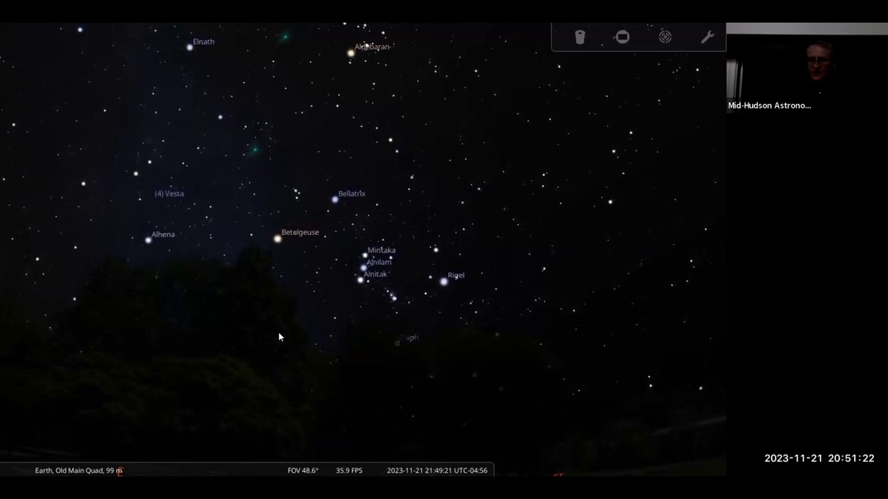
# Step: Set the time to about 00:23 on 2023-11-22 with Procyon and Sirius in view
pyautogui.moveTo(465, 459)
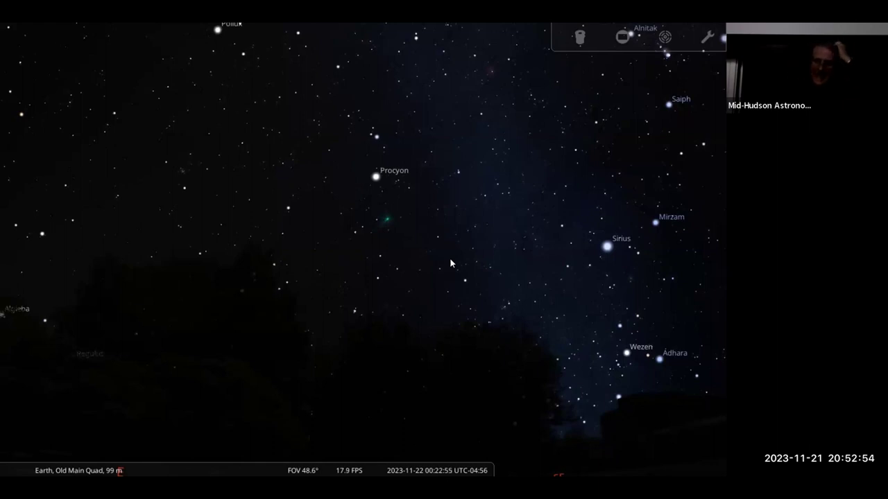
# Step: Drag the sky so Orion is centred, with Betelgeuse, Rigel, Sirius and Procyon visible
pyautogui.moveTo(451, 270); pyautogui.dragTo(351, 263)
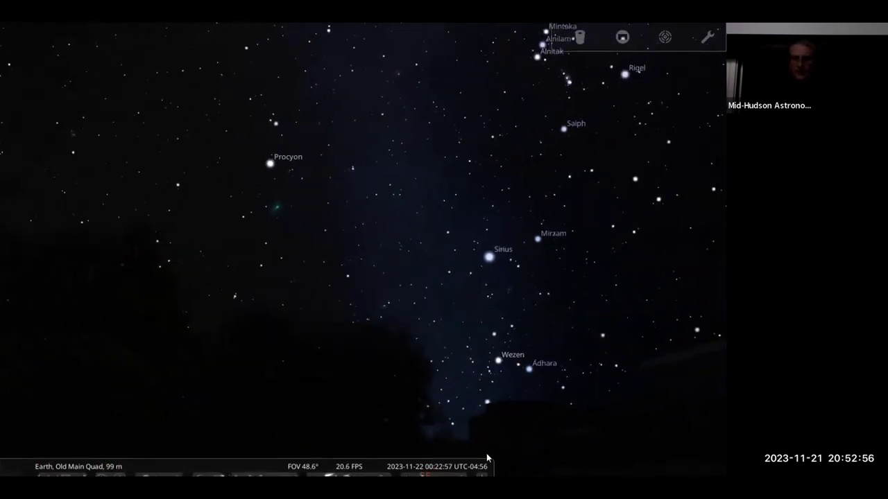
pyautogui.moveTo(451, 325); pyautogui.dragTo(260, 333)
pyautogui.moveTo(416, 219); pyautogui.dragTo(350, 359)
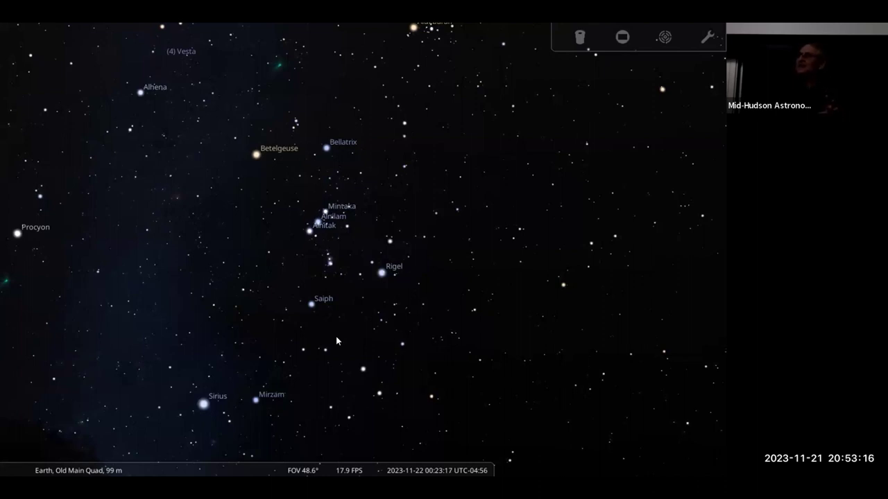
# Step: Step the date forward six days, then back two days to 21 November
pyautogui.press('=')
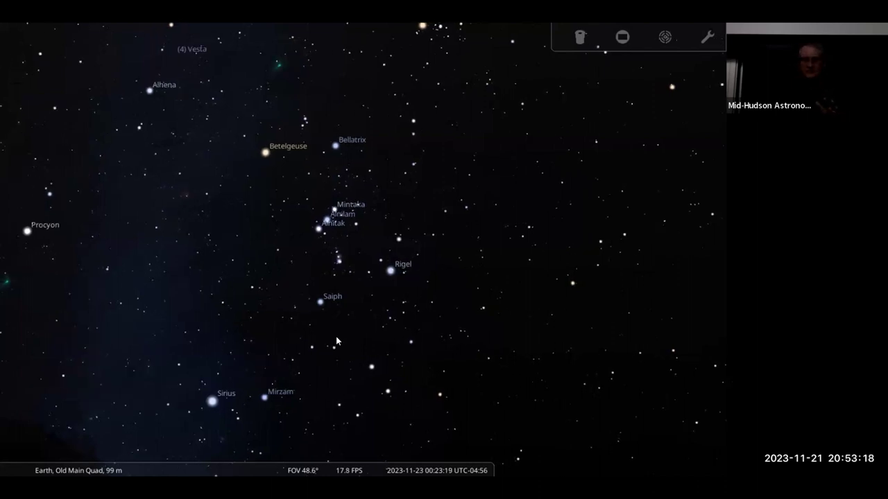
pyautogui.press('=')
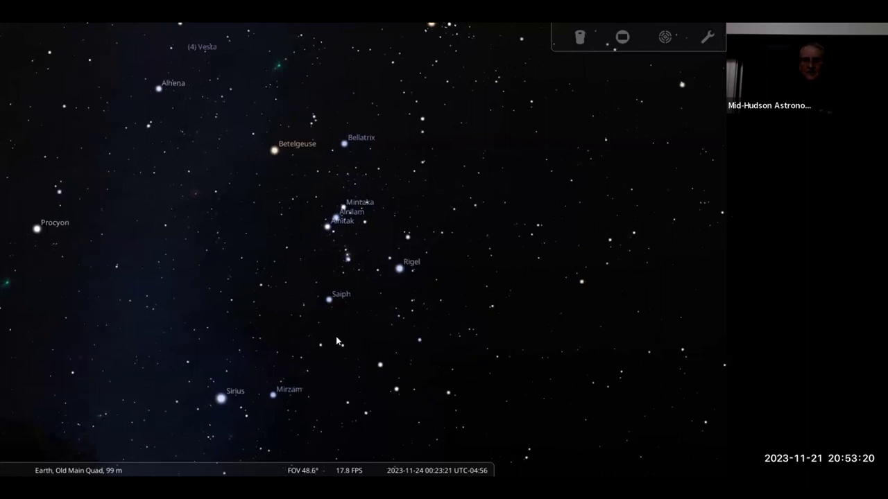
pyautogui.press('=')
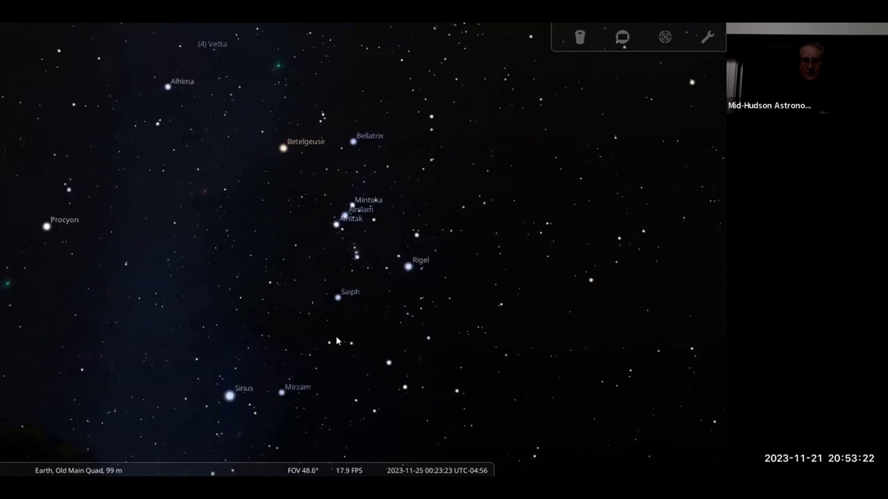
pyautogui.press('=')
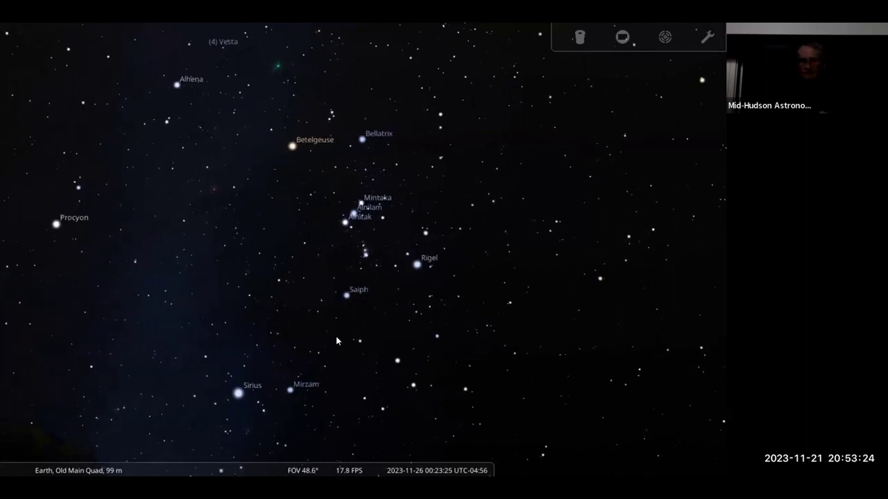
pyautogui.press('=')
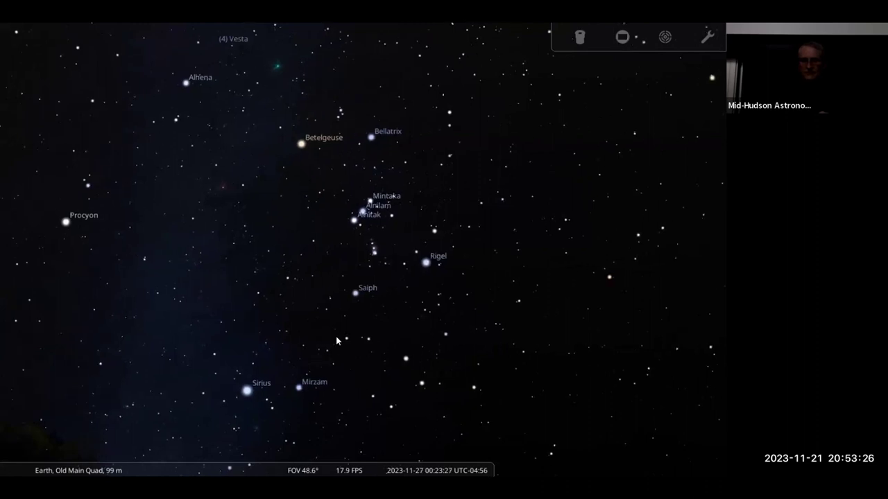
pyautogui.press('=')
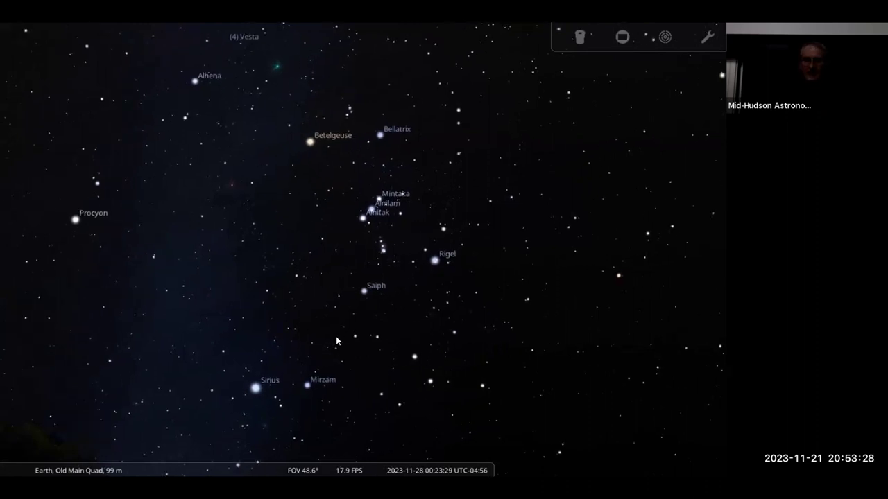
pyautogui.press('-')
pyautogui.press('-')
pyautogui.press('-')
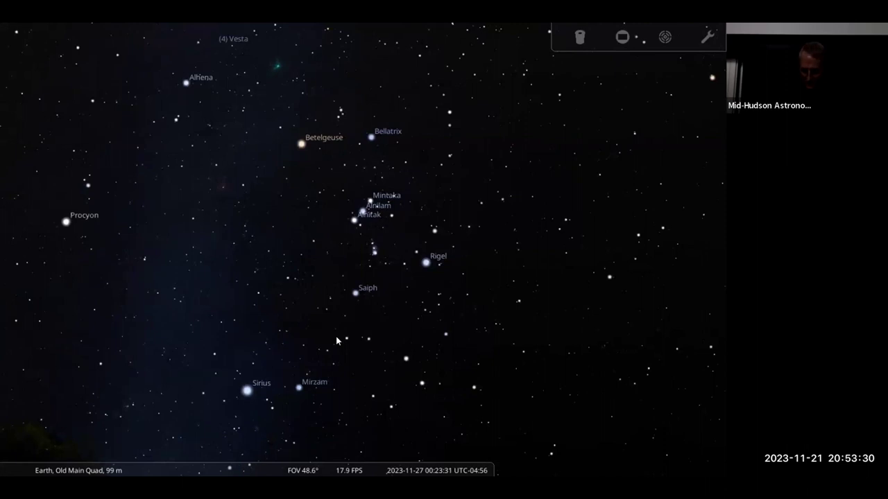
pyautogui.press('-')
pyautogui.press('-')
pyautogui.press('-')
pyautogui.press('-')
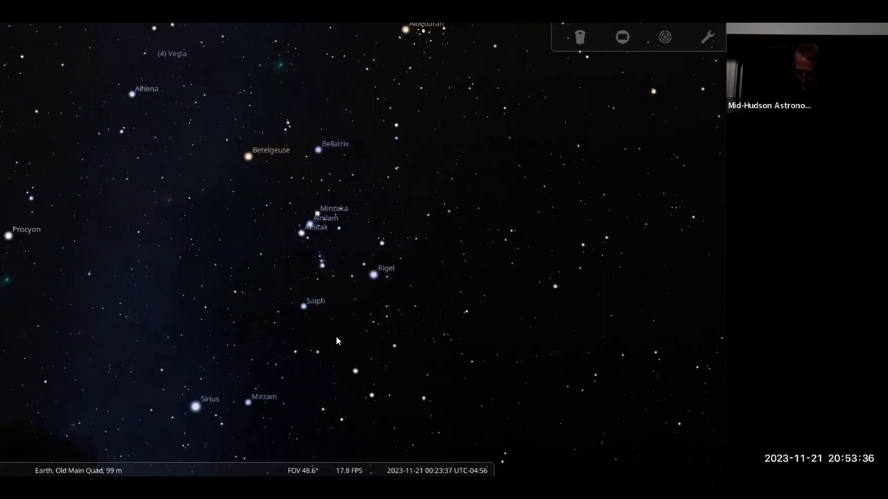
# Step: Jump the date forward two weeks and back one, then adjust by hours to 23:24 on 2023-11-20
pyautogui.press(']')
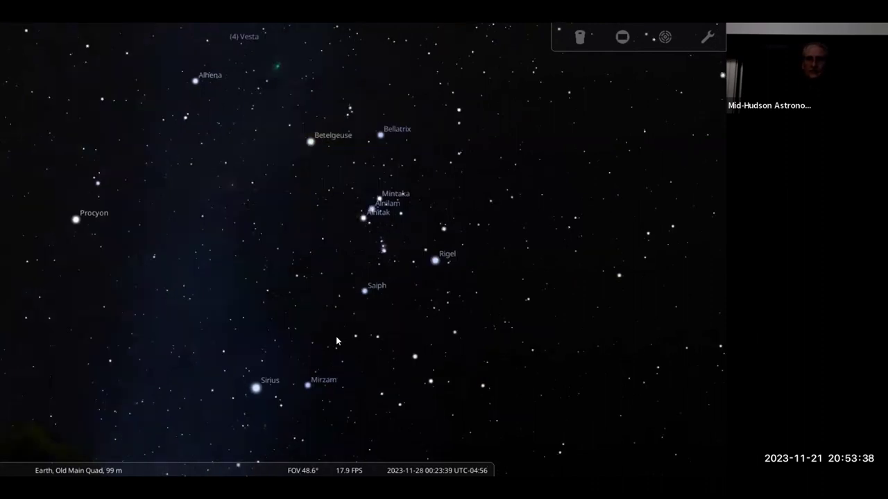
pyautogui.press(']')
pyautogui.press(']')
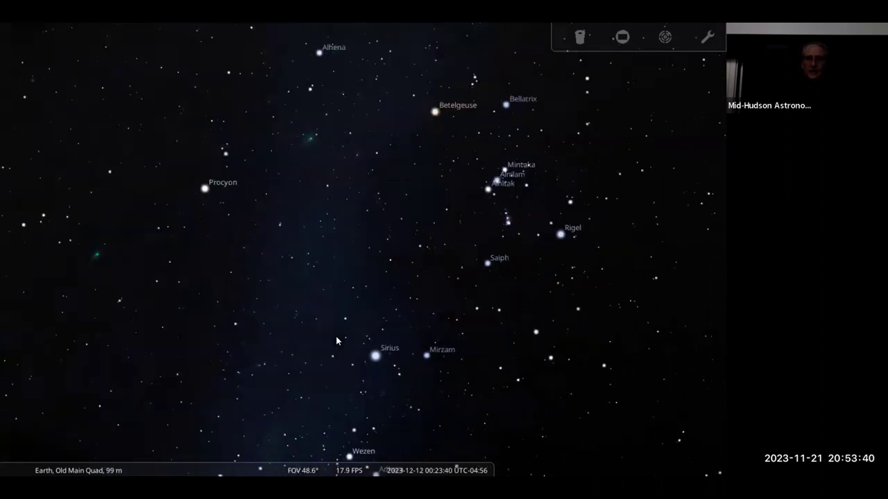
pyautogui.press('[')
pyautogui.press('[')
pyautogui.press('[')
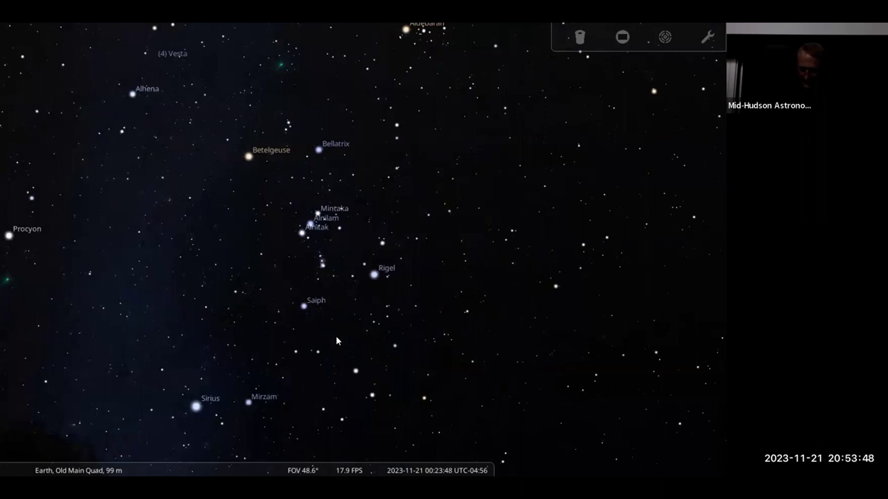
pyautogui.hotkey('ctrl', '=')
pyautogui.hotkey('ctrl', '=')
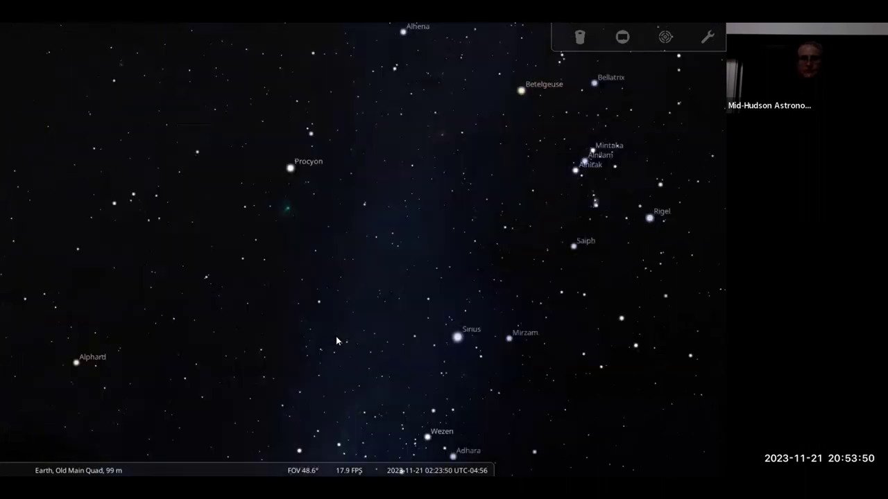
pyautogui.hotkey('ctrl', '=')
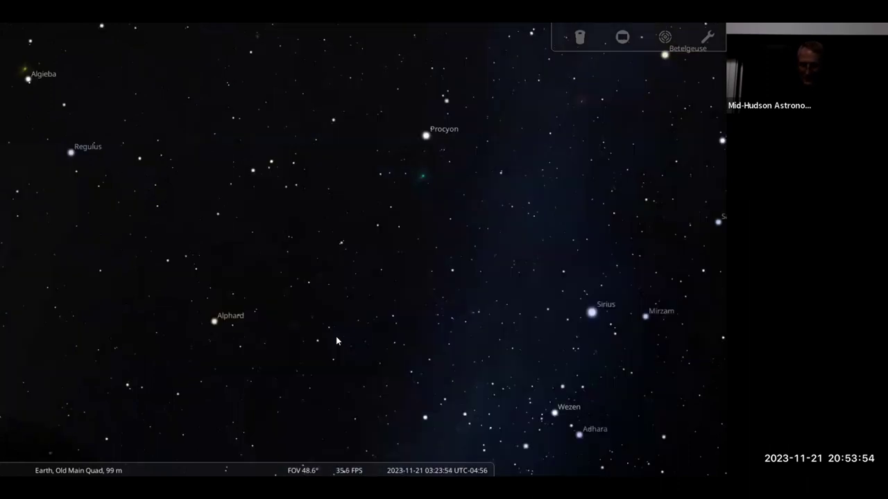
pyautogui.hotkey('ctrl', '-')
pyautogui.hotkey('ctrl', '-')
pyautogui.hotkey('ctrl', '-')
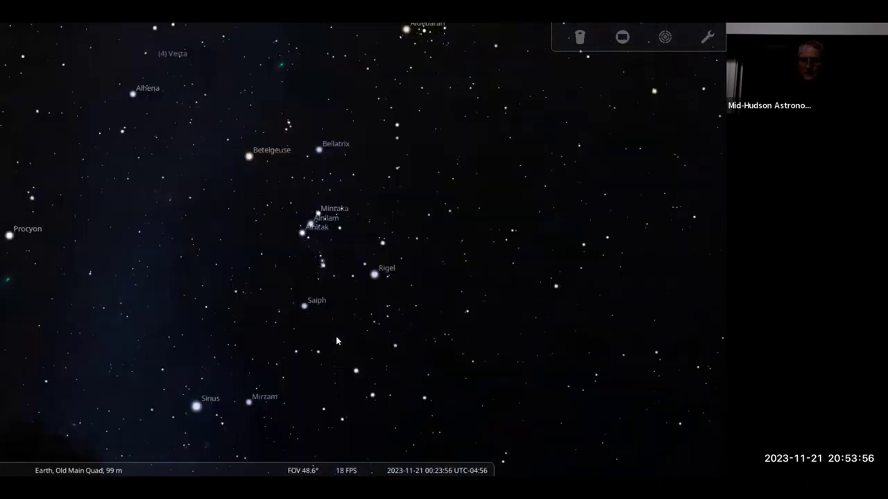
pyautogui.hotkey('ctrl', '-')
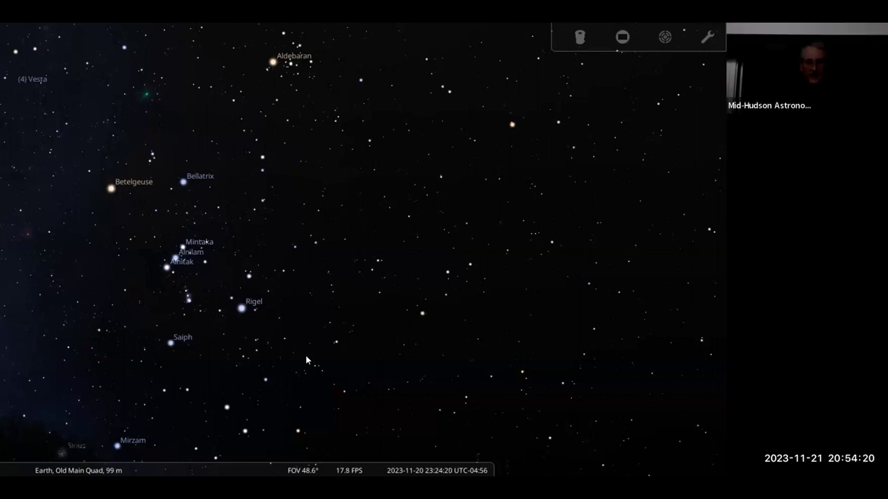
# Step: Search for 'moon' and centre the view on the Moon, showing magnitude −10.80
pyautogui.moveTo(9, 313)
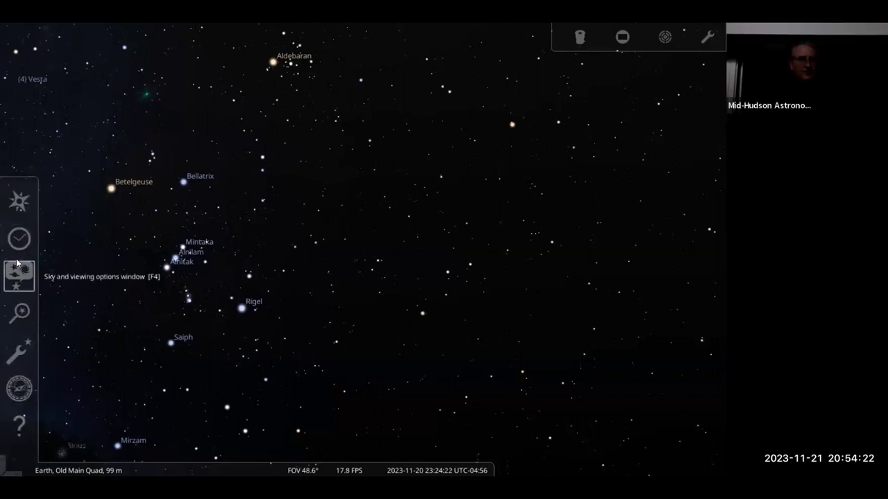
pyautogui.click(9, 314)
pyautogui.write('moon')
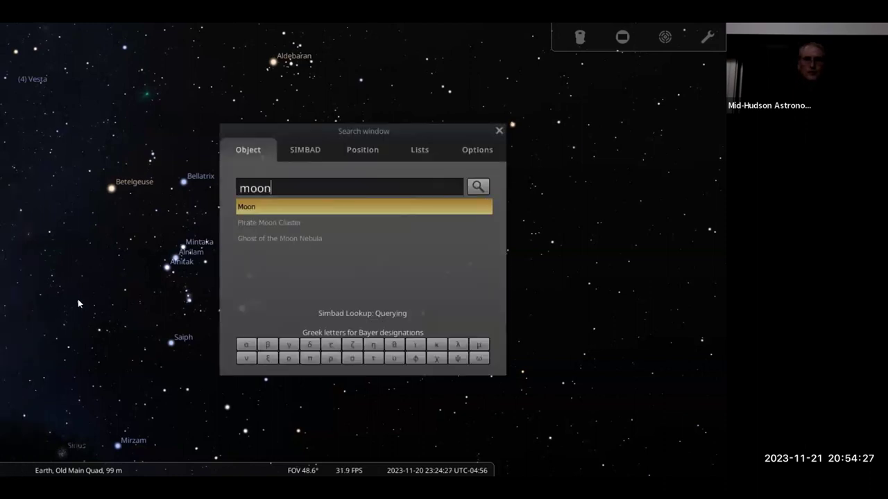
pyautogui.press('Return')
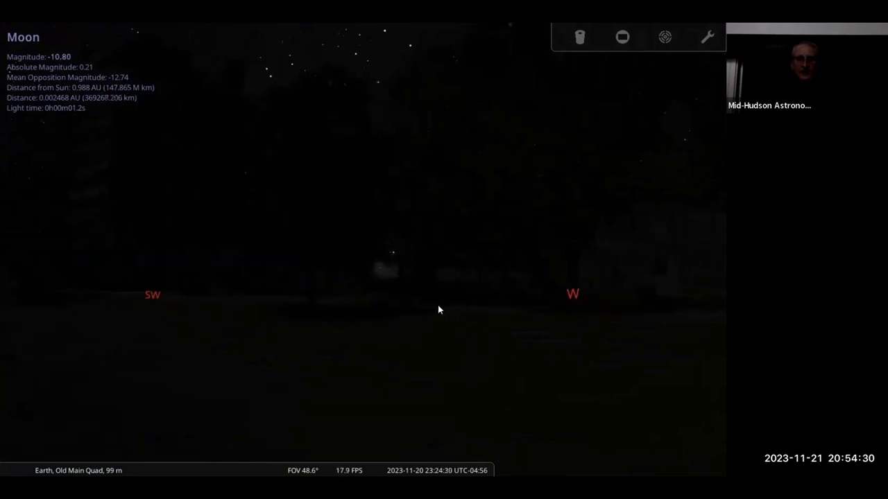
# Step: Jump ahead one week to 2023-11-27 and pan so the Moon sits high near Aldebaran
pyautogui.moveTo(442, 468)
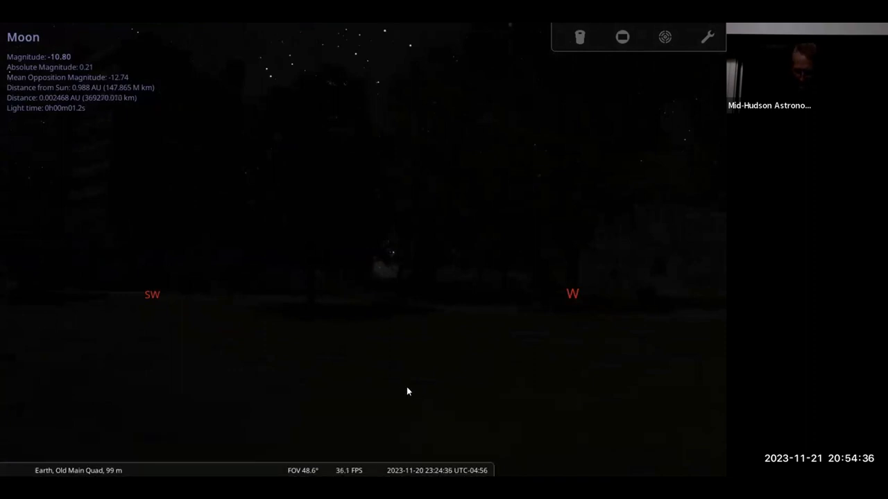
pyautogui.press(']')
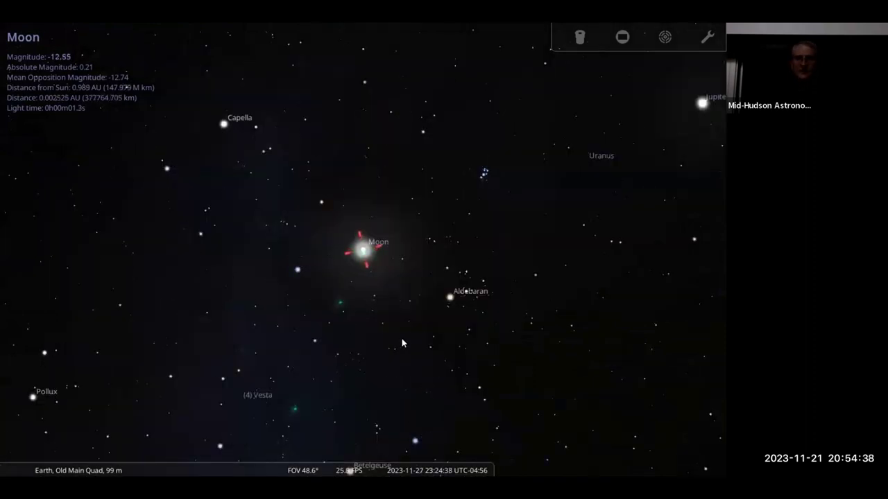
pyautogui.moveTo(461, 392); pyautogui.dragTo(476, 242)
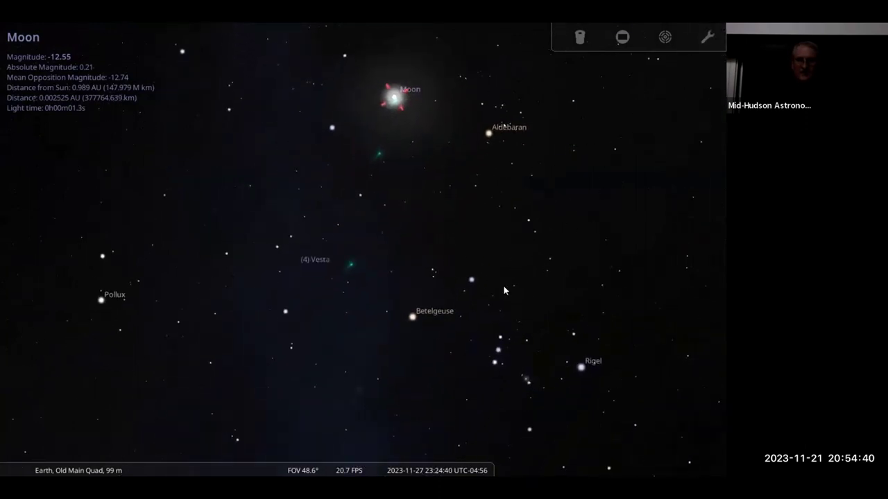
# Step: Pan the sky to frame Orion with Betelgeuse, Rigel and Sirius near the bottom
pyautogui.moveTo(483, 397); pyautogui.dragTo(348, 244)
pyautogui.moveTo(424, 378); pyautogui.dragTo(358, 372)
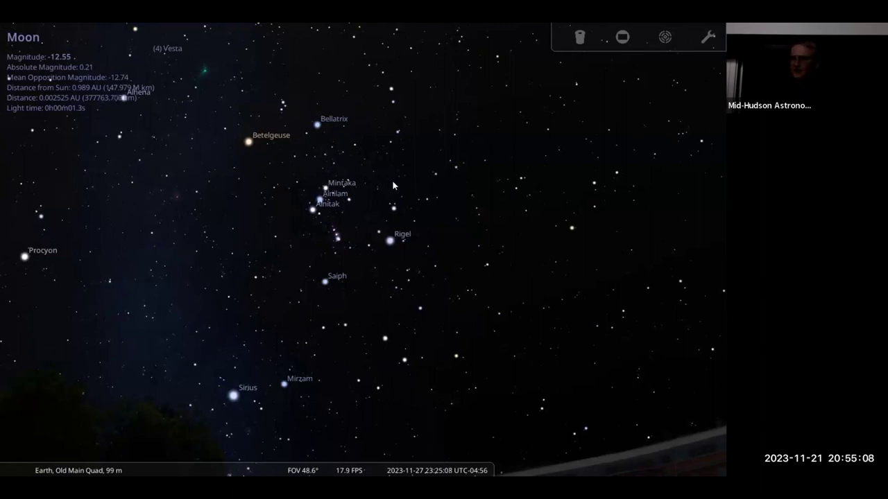
pyautogui.moveTo(405, 175); pyautogui.dragTo(364, 208)
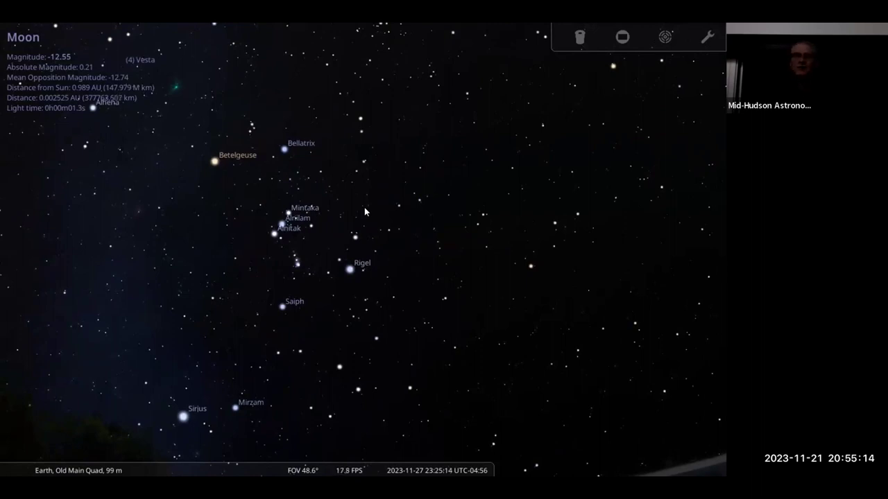
pyautogui.press('c')
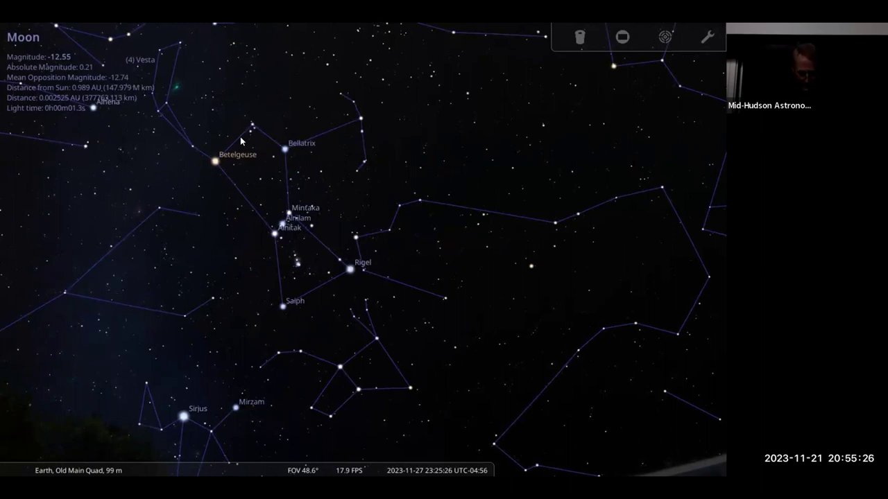
pyautogui.press('v')
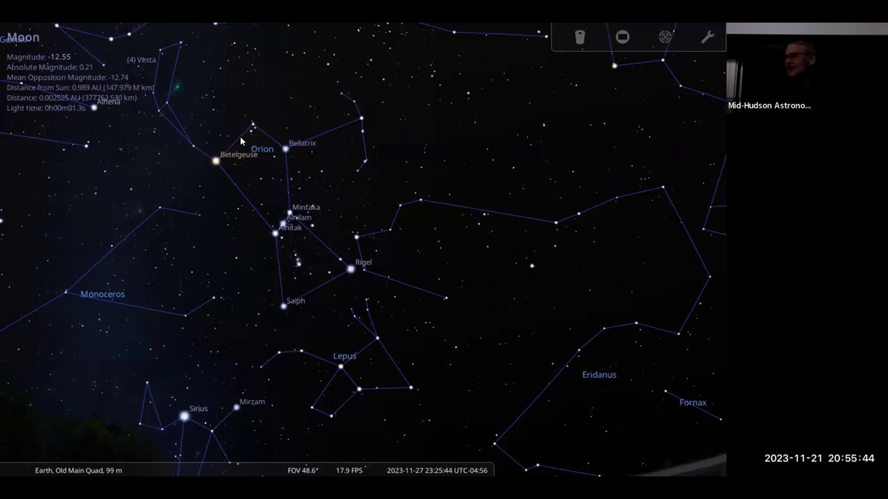
pyautogui.press('r')
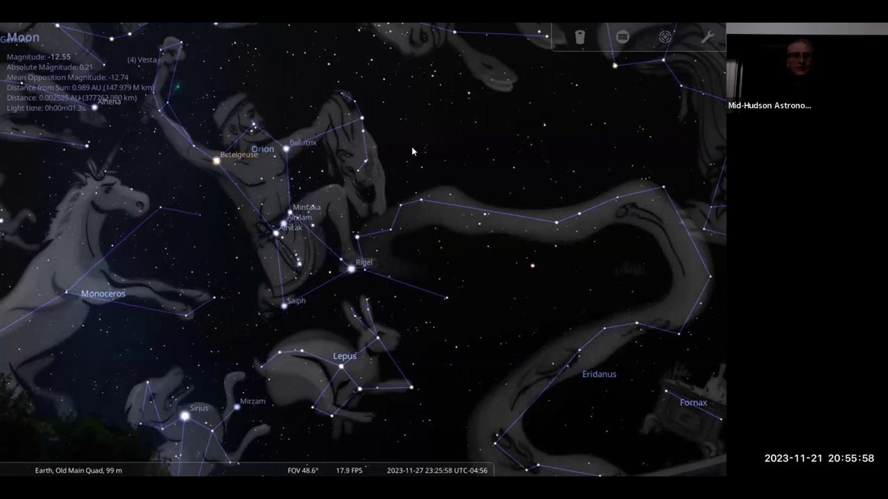
pyautogui.press('r')
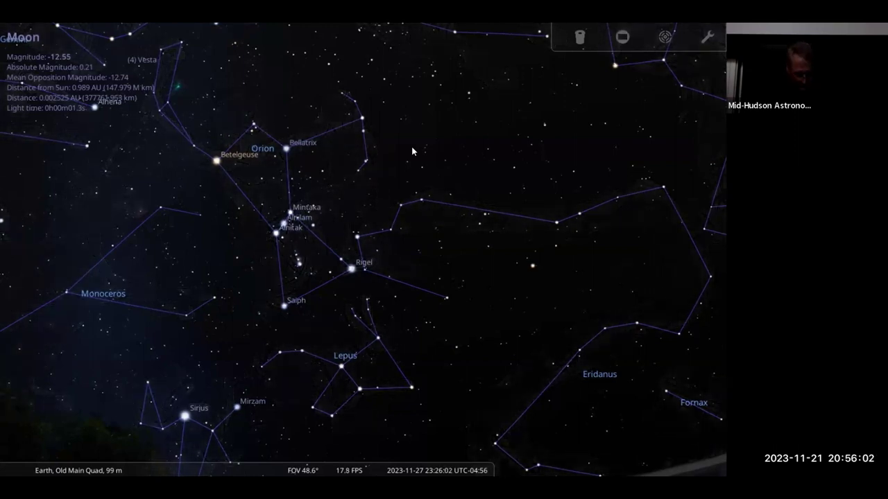
pyautogui.press('c')
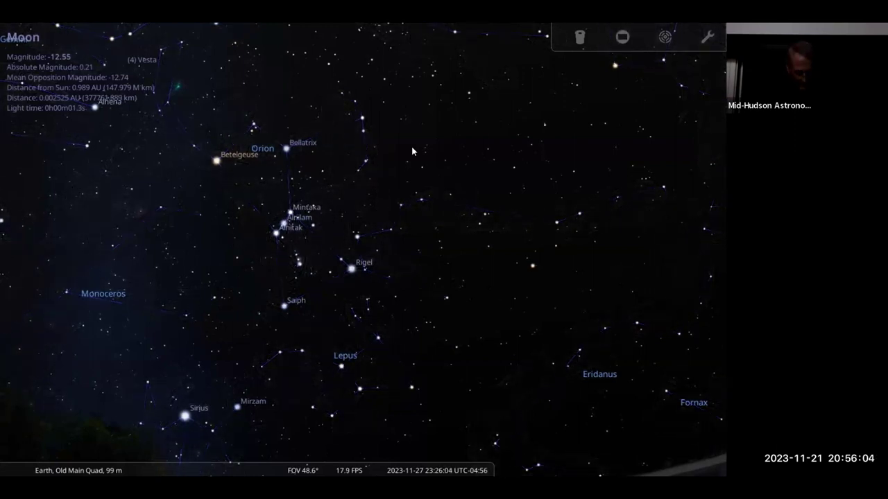
pyautogui.press('v')
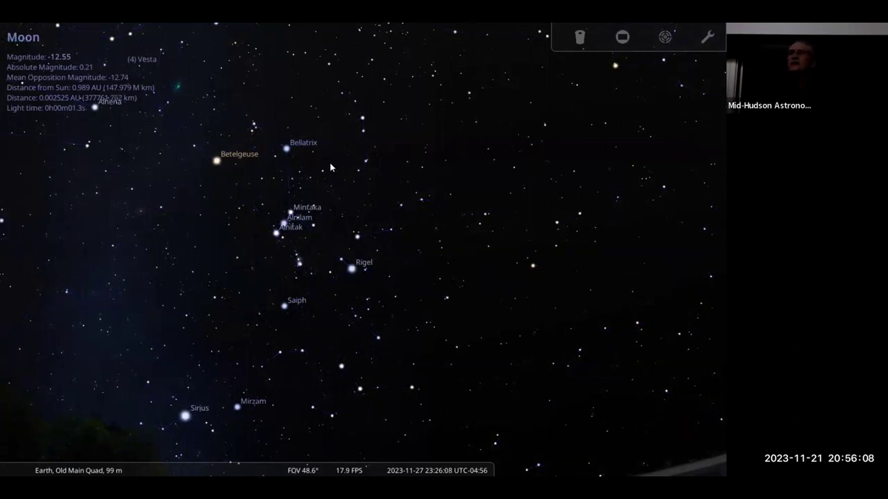
# Step: Inspect Bellatrix and Betelgeuse (magnitude 0.45, ~498 light-years), with Orion's constellation lines shown
pyautogui.click(217, 161)
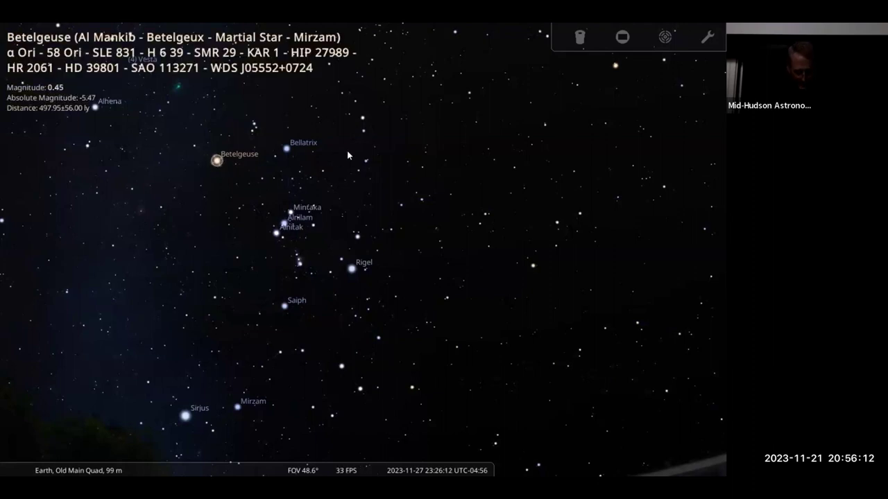
pyautogui.press('c')
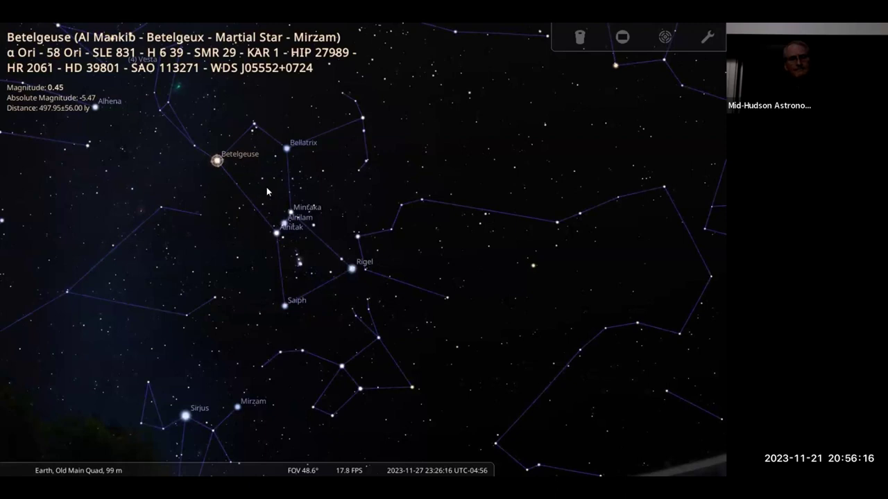
pyautogui.click(287, 147)
pyautogui.click(219, 159)
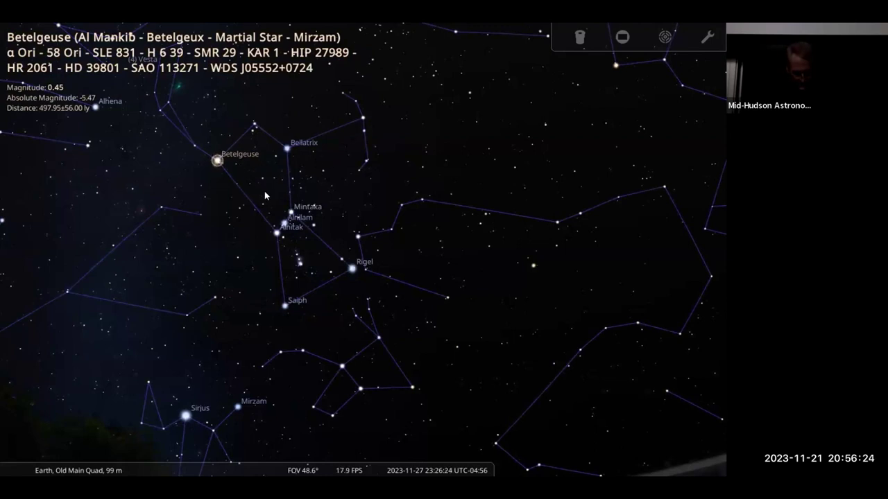
pyautogui.press('c')
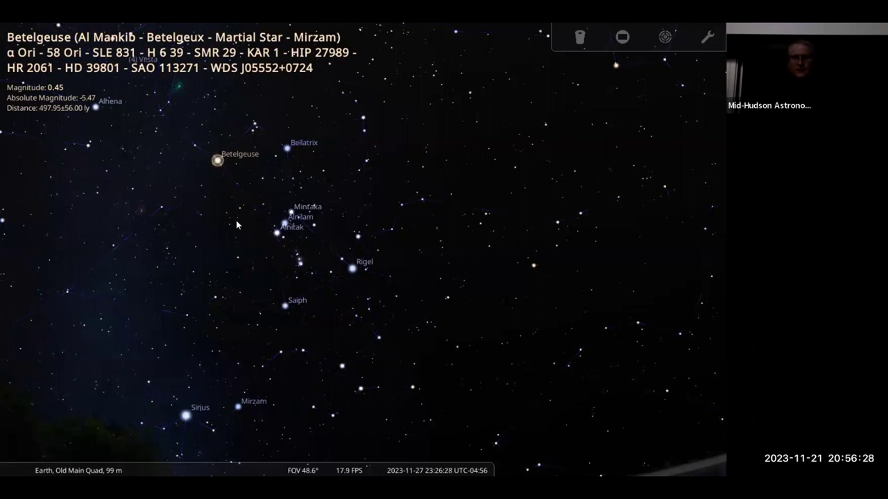
pyautogui.press('c')
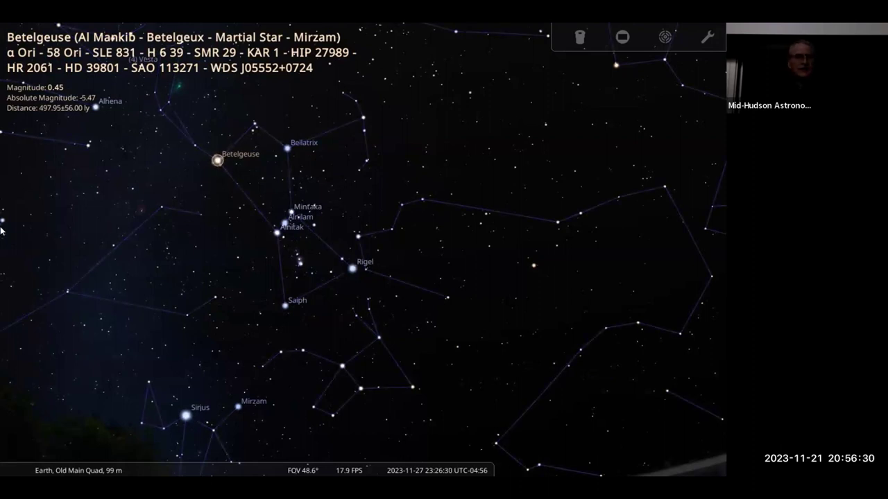
pyautogui.moveTo(11, 266)
pyautogui.click(15, 350)
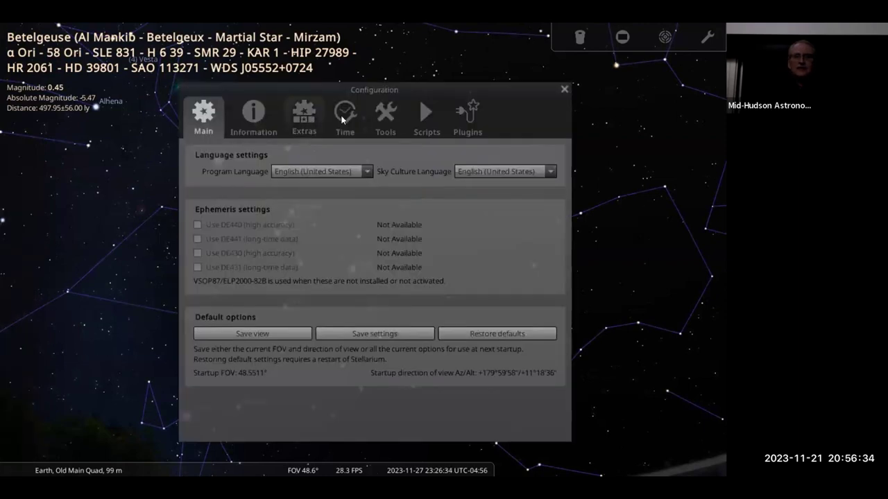
pyautogui.click(385, 118)
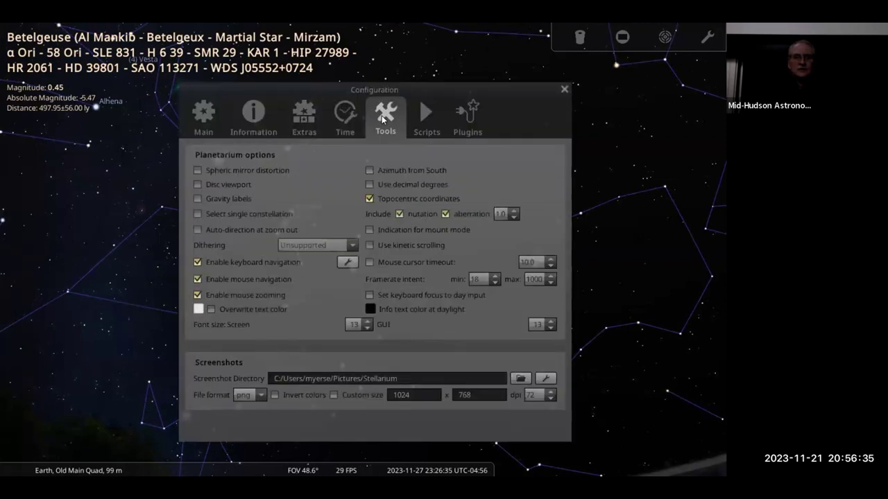
pyautogui.click(208, 123)
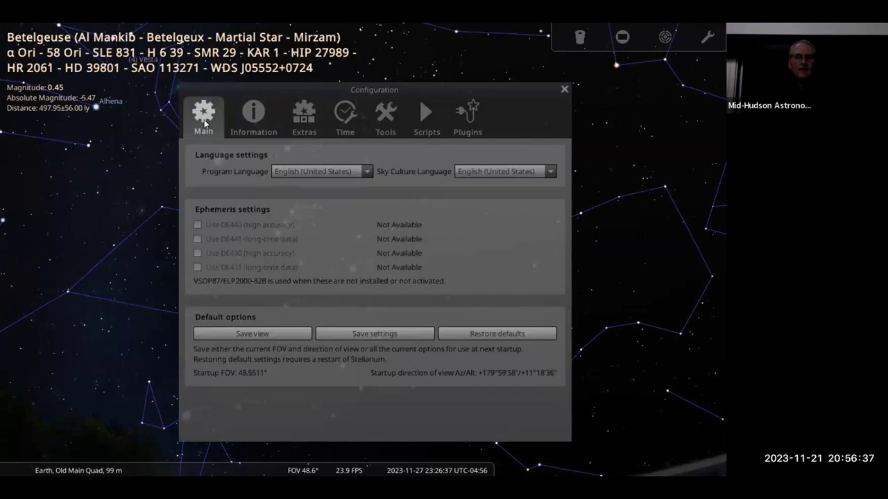
pyautogui.click(249, 127)
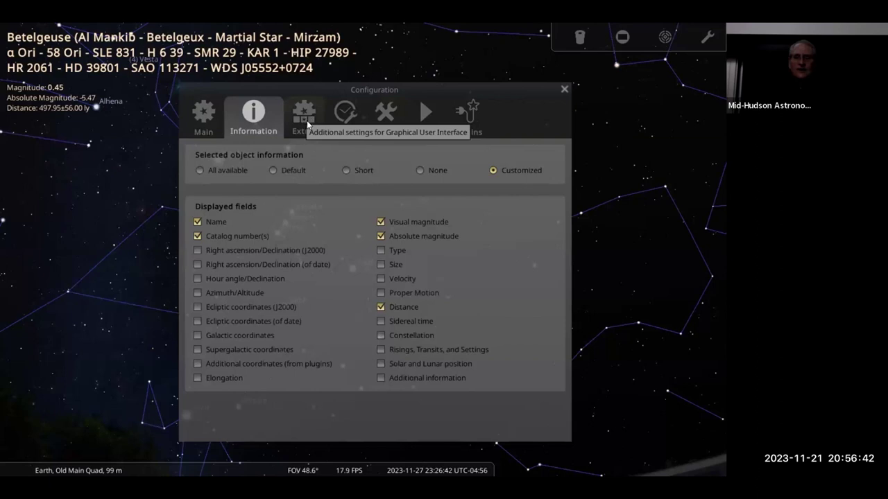
pyautogui.click(563, 89)
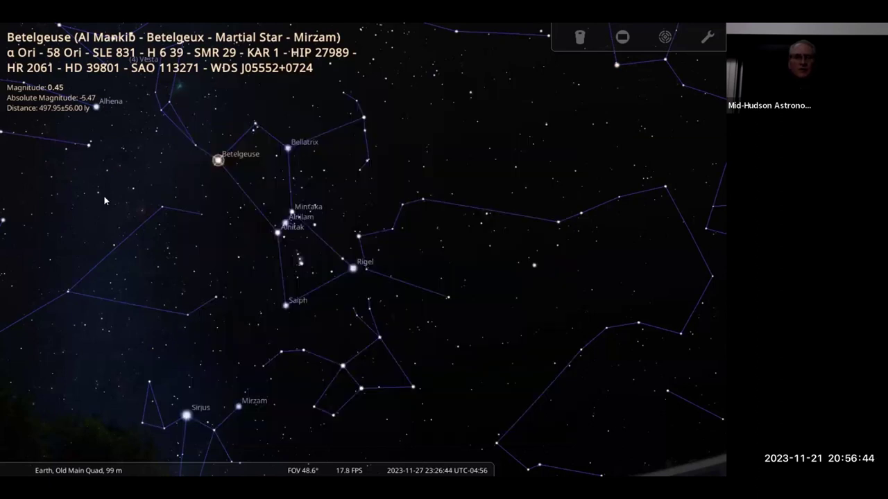
pyautogui.moveTo(19, 202)
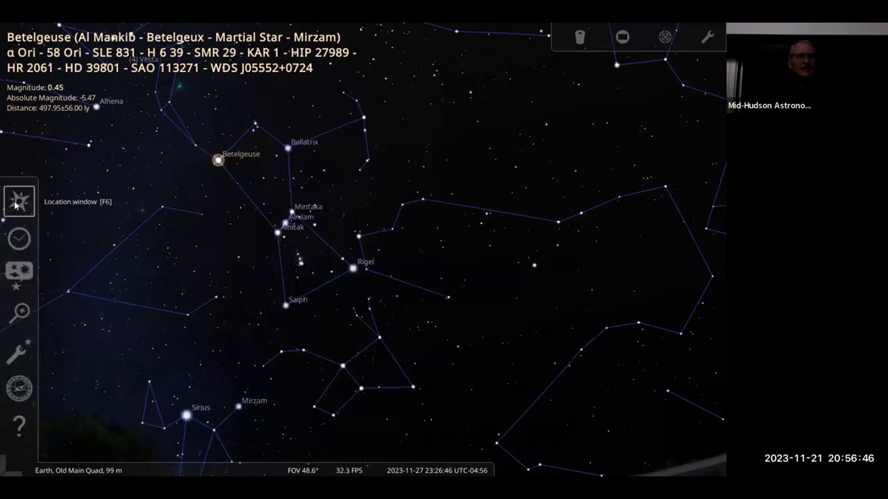
pyautogui.click(19, 272)
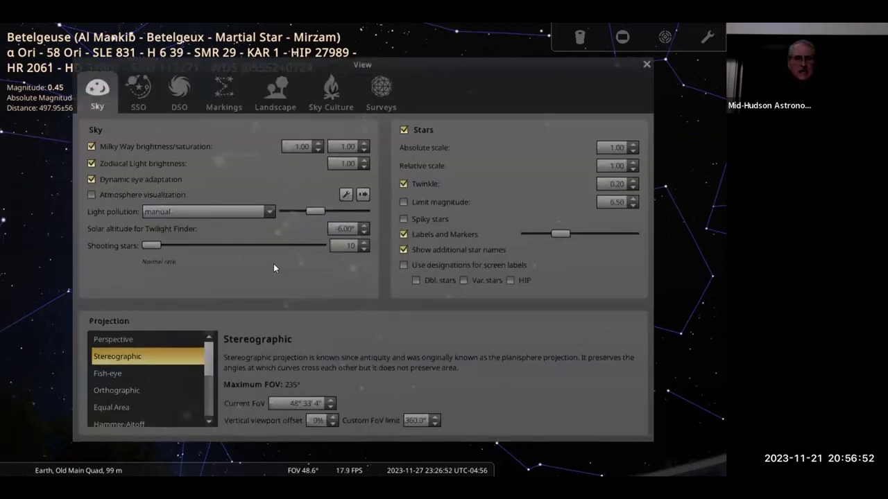
pyautogui.click(221, 95)
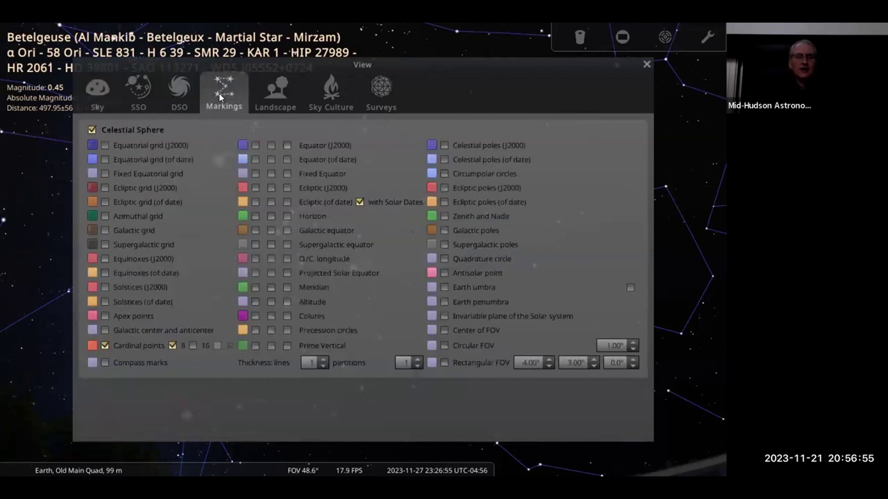
pyautogui.click(646, 63)
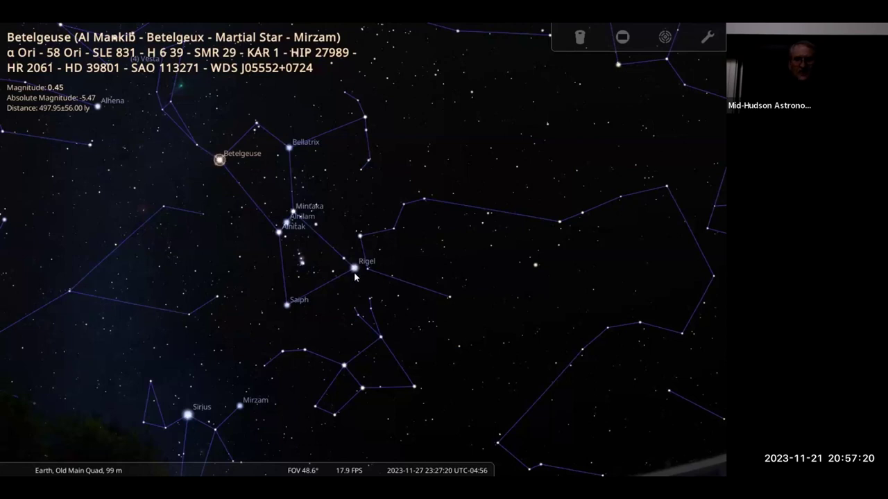
# Step: Show constellation boundaries around Orion, then hide the constellation figure lines
pyautogui.moveTo(386, 249); pyautogui.dragTo(422, 275)
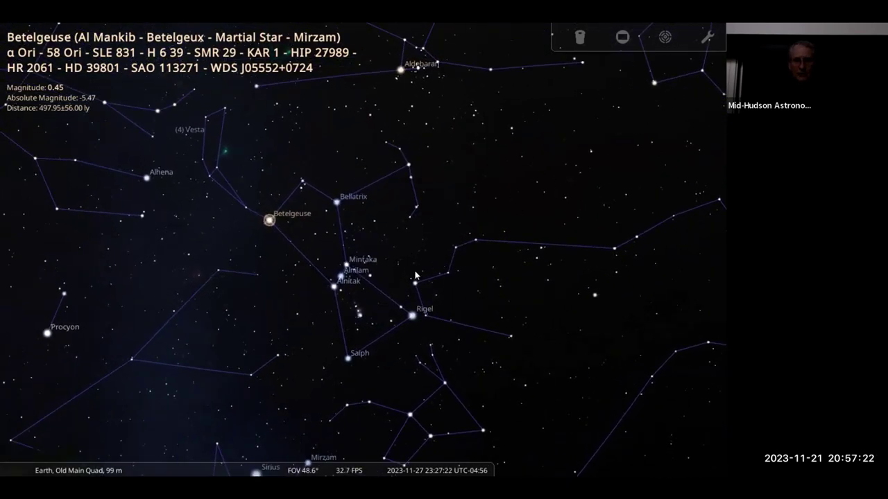
pyautogui.press('b')
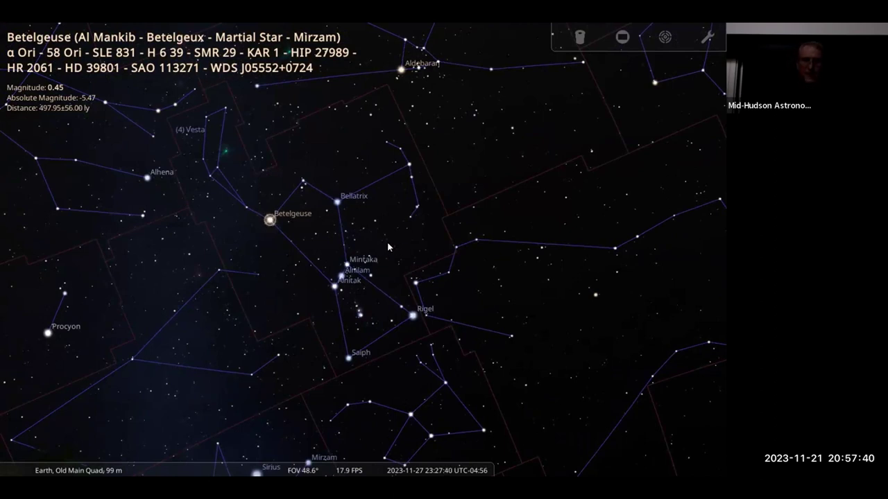
pyautogui.press('c')
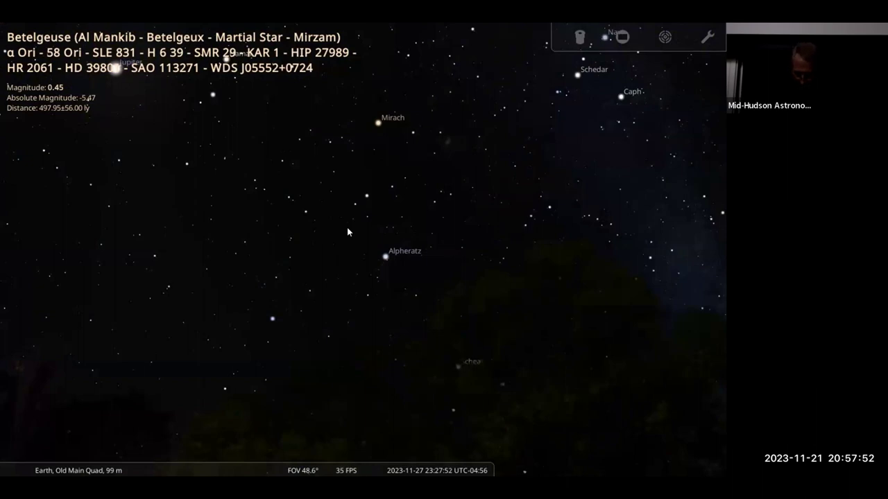
# Step: Pan back to Orion and Betelgeuse near the Moon and restore the constellation lines
pyautogui.moveTo(348, 232); pyautogui.dragTo(76, 232)
pyautogui.moveTo(468, 264); pyautogui.dragTo(283, 184)
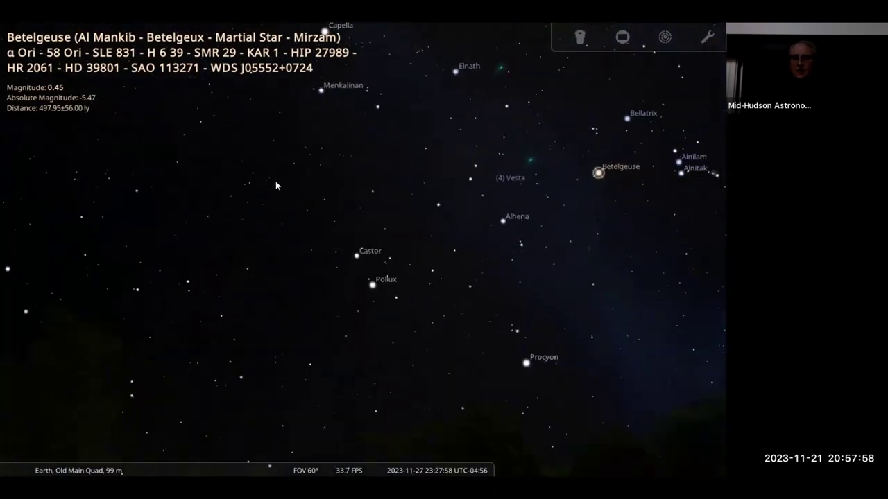
pyautogui.moveTo(533, 191); pyautogui.dragTo(297, 228)
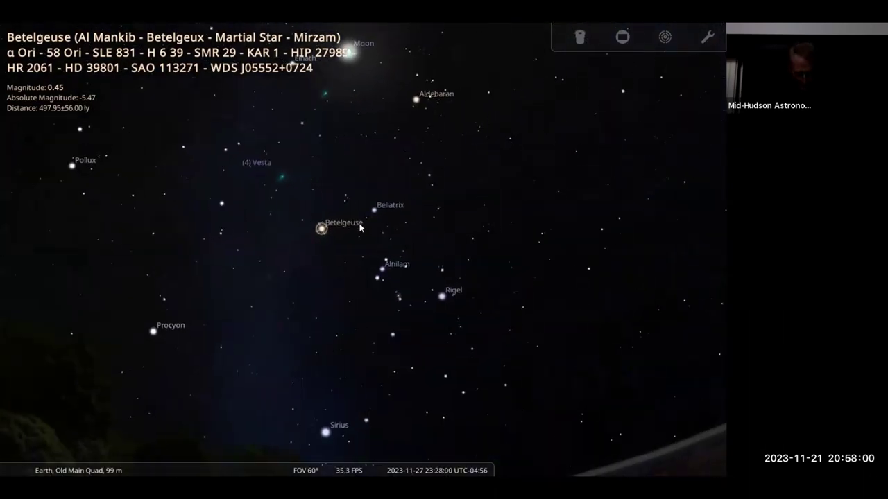
pyautogui.press('c')
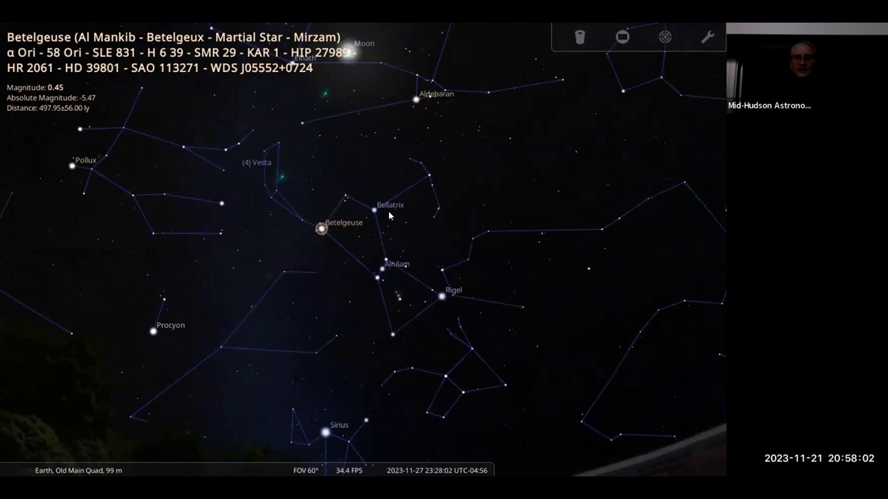
pyautogui.moveTo(469, 176); pyautogui.dragTo(456, 201)
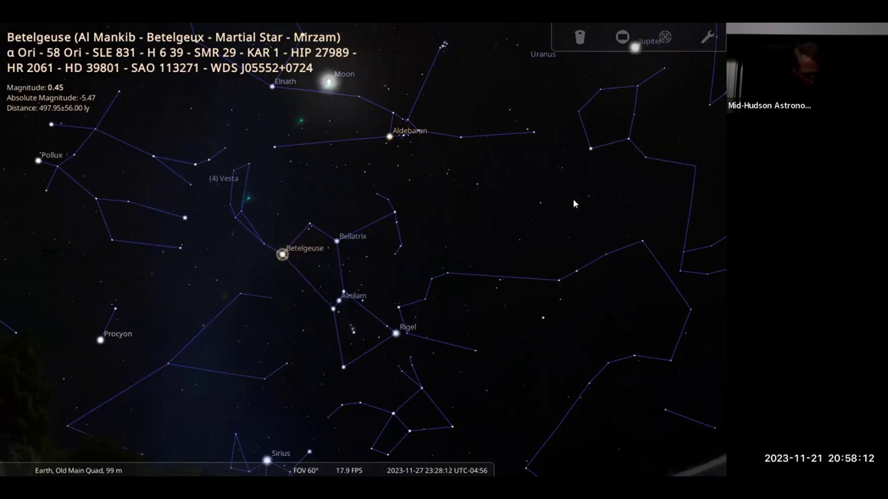
# Step: Face north over the horizon and label constellations like Ursa Major, Ursa Minor and Lynx
pyautogui.hotkey('shift', 'n')
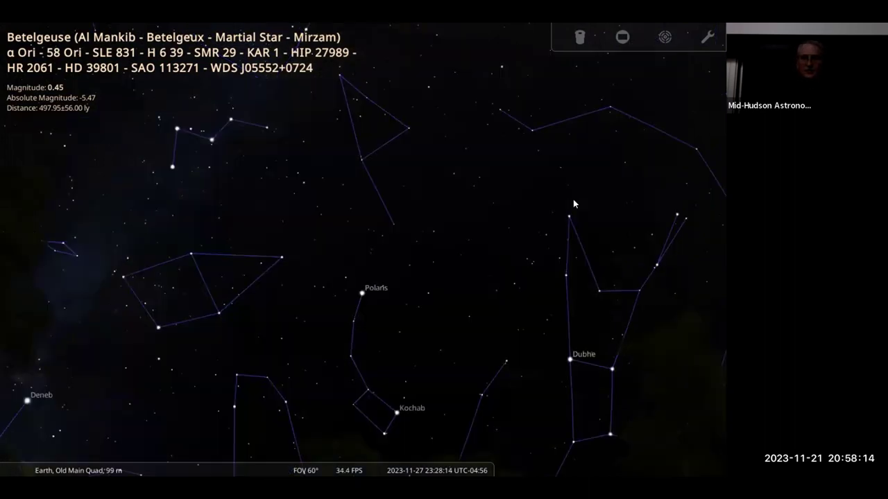
pyautogui.press('Down')
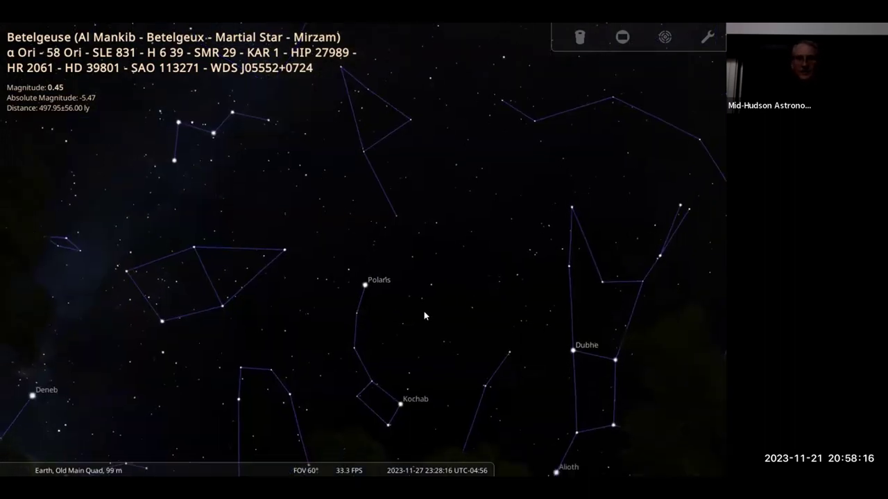
pyautogui.moveTo(560, 296); pyautogui.dragTo(377, 160)
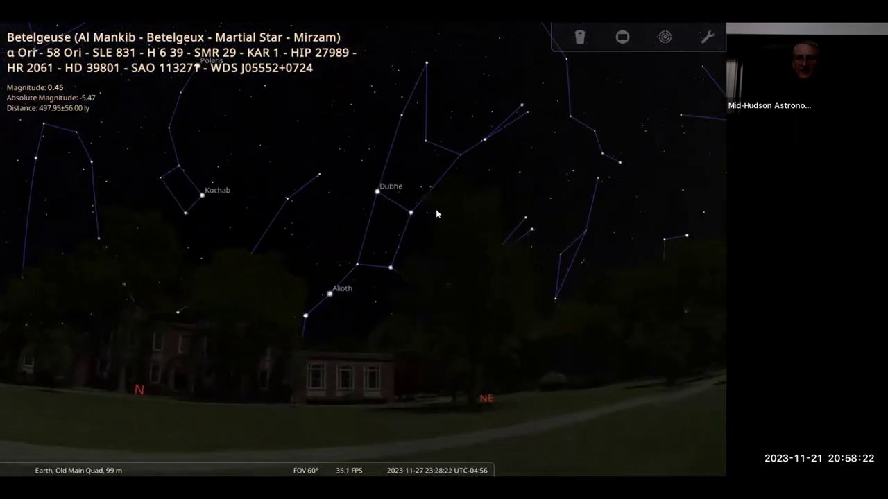
pyautogui.press('v')
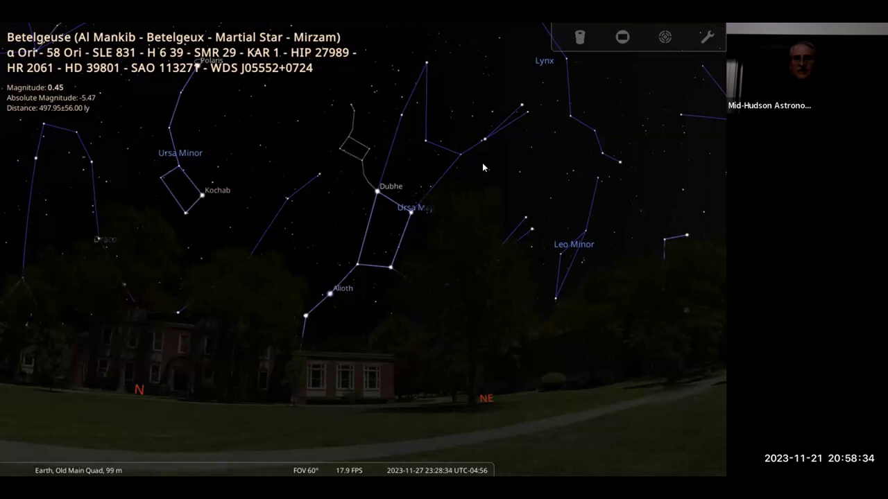
pyautogui.moveTo(343, 185); pyautogui.dragTo(425, 222)
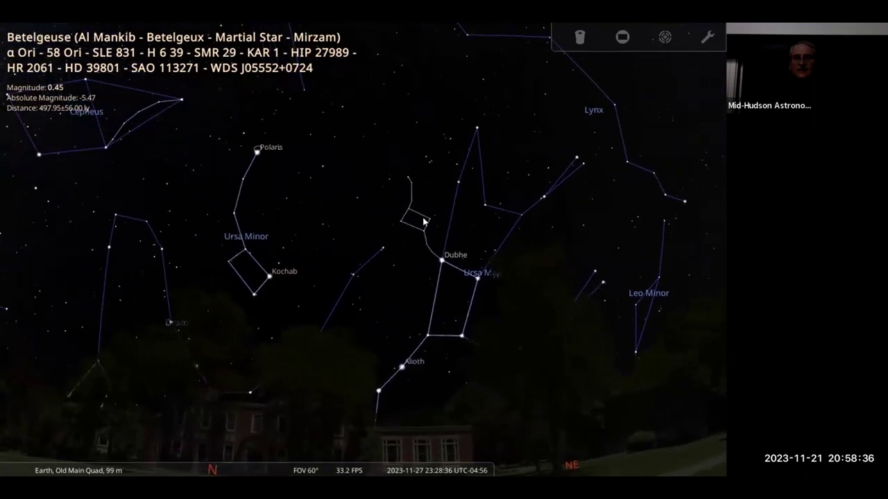
# Step: Show asterism outlines and names like the Big Dipper, with constellation lines hidden
pyautogui.hotkey('alt', 'v')
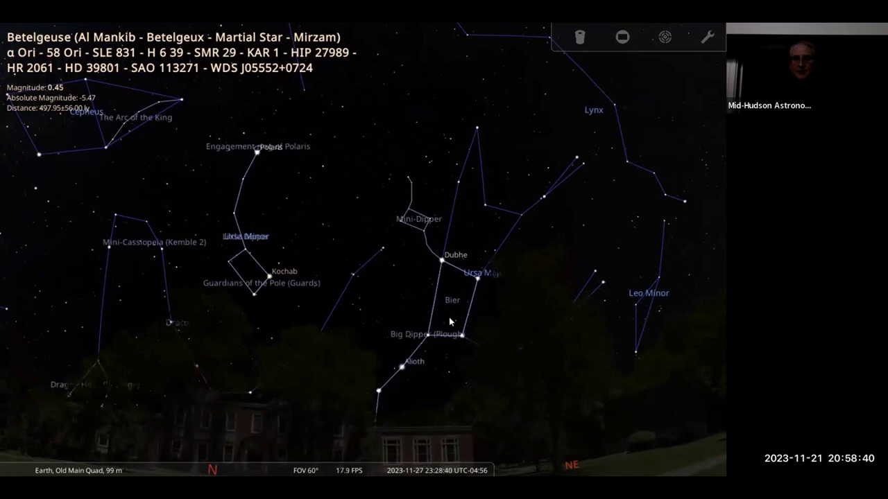
pyautogui.moveTo(432, 299); pyautogui.dragTo(393, 240)
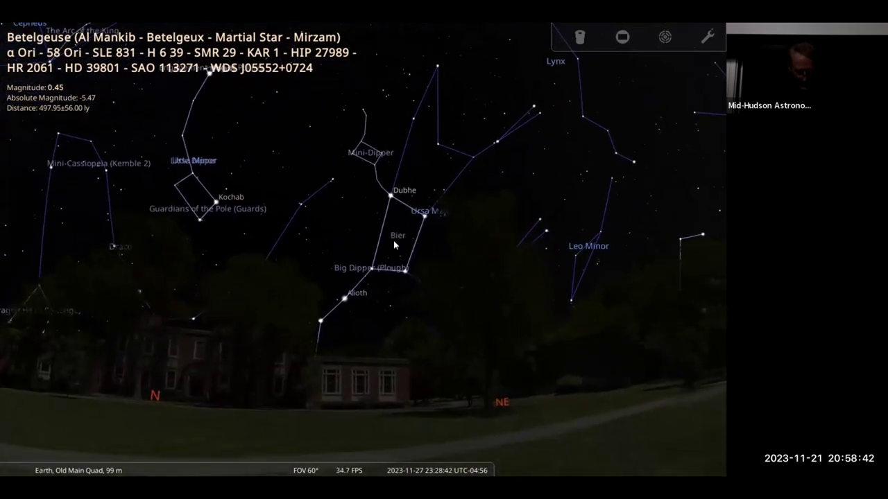
pyautogui.press('c')
pyautogui.moveTo(434, 165); pyautogui.dragTo(401, 177)
pyautogui.moveTo(248, 208); pyautogui.dragTo(341, 215)
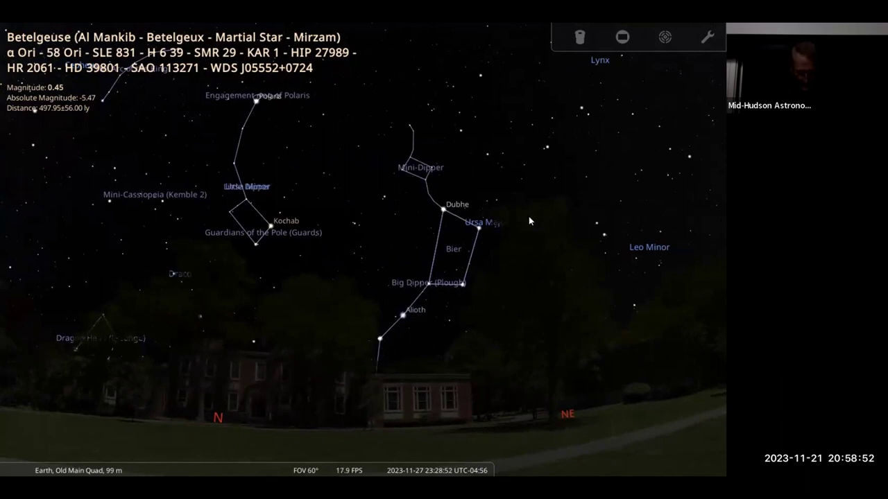
# Step: Hide the ground landscape and pan to bring Vega and Deneb into the lower left
pyautogui.press('g')
pyautogui.moveTo(593, 344); pyautogui.dragTo(724, 206)
pyautogui.moveTo(397, 205); pyautogui.dragTo(680, 229)
pyautogui.moveTo(404, 223); pyautogui.dragTo(431, 198)
pyautogui.moveTo(487, 167); pyautogui.dragTo(293, 301)
pyautogui.moveTo(485, 274); pyautogui.dragTo(433, 301)
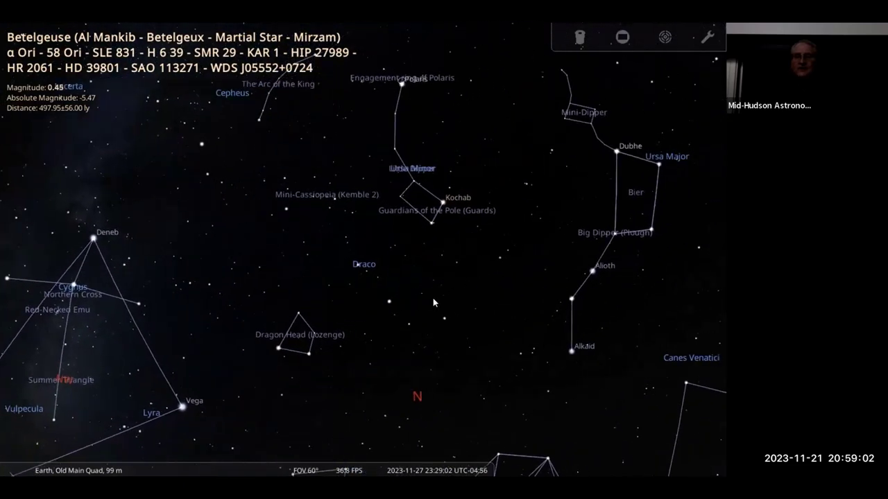
# Step: Pan the sky to frame Cassiopeia, Andromeda and Pegasus with Deneb in view
pyautogui.moveTo(364, 161); pyautogui.dragTo(467, 339)
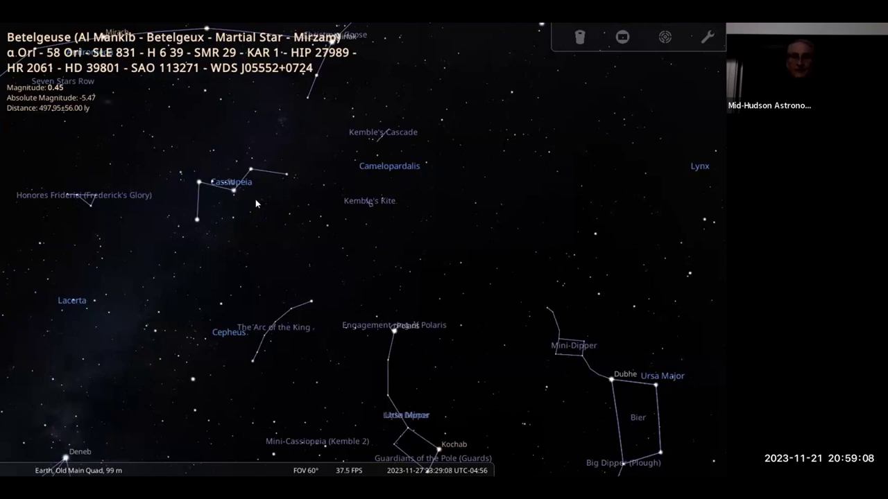
pyautogui.moveTo(309, 239); pyautogui.dragTo(529, 197)
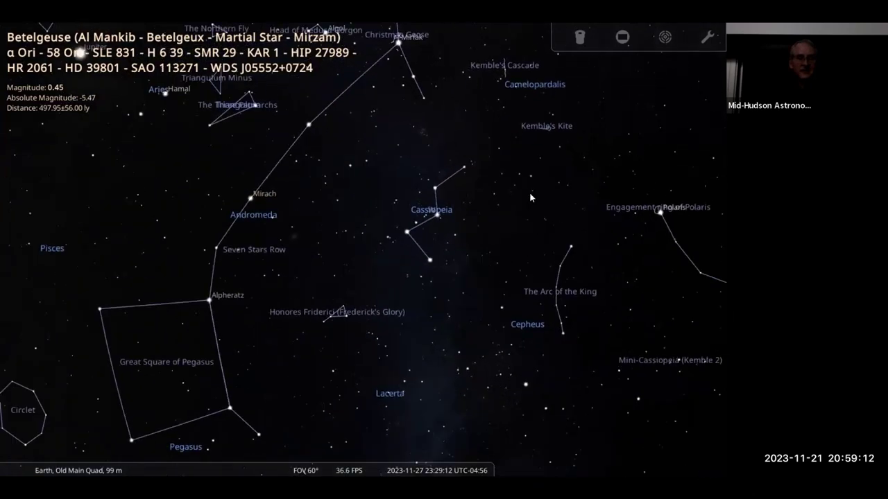
pyautogui.moveTo(191, 350); pyautogui.dragTo(191, 302)
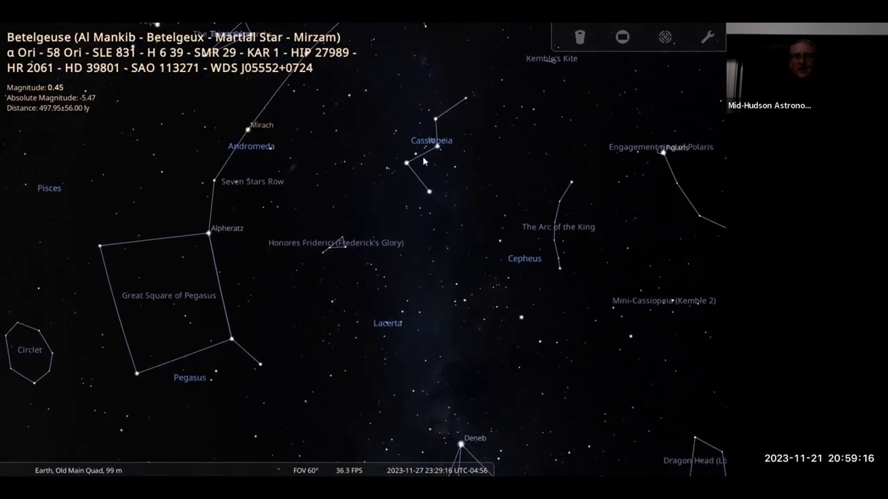
pyautogui.moveTo(430, 143); pyautogui.dragTo(412, 182)
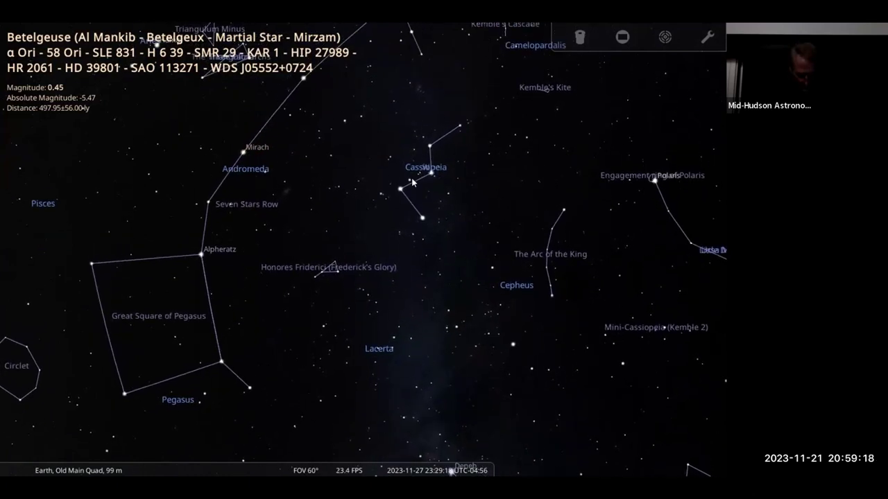
# Step: Hide constellation names, stick-figure lines and asterism labels, leaving bare stars
pyautogui.press('v')
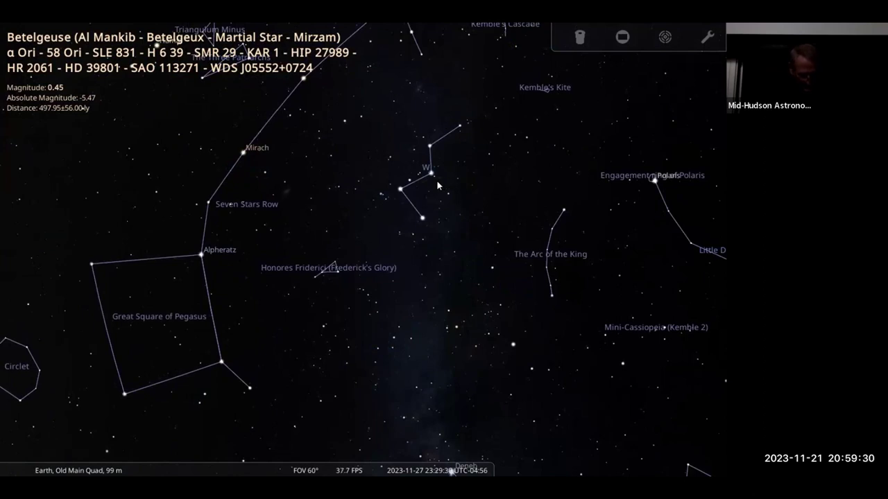
pyautogui.press('c')
pyautogui.hotkey('alt', 'v')
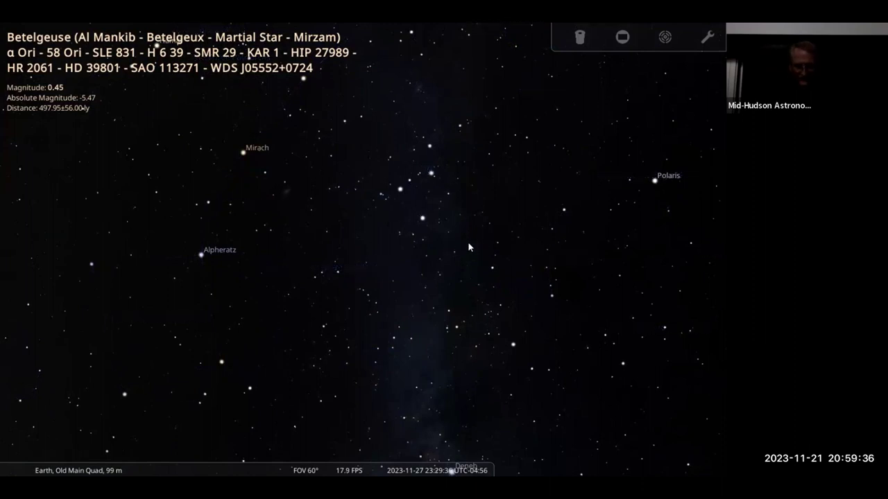
# Step: Restore constellation lines, lower the view toward Jupiter and Algol, and toggle stars off and on
pyautogui.press('c')
pyautogui.moveTo(410, 262); pyautogui.dragTo(427, 335)
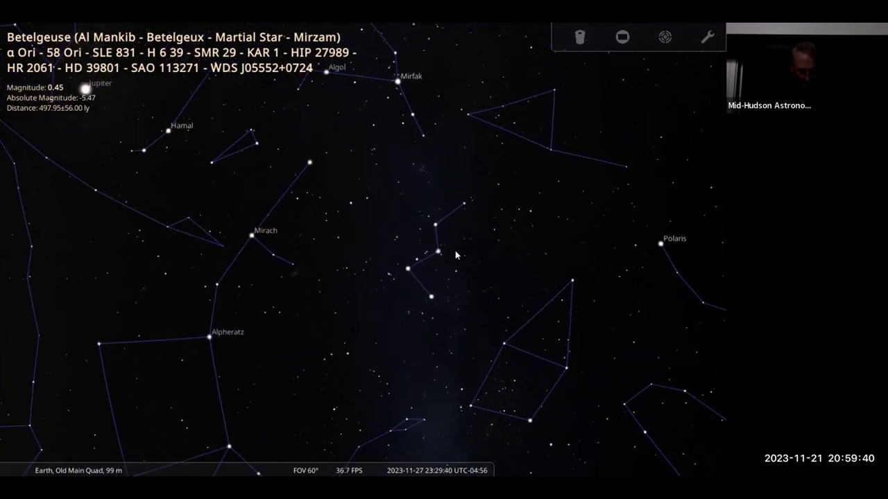
pyautogui.press('s')
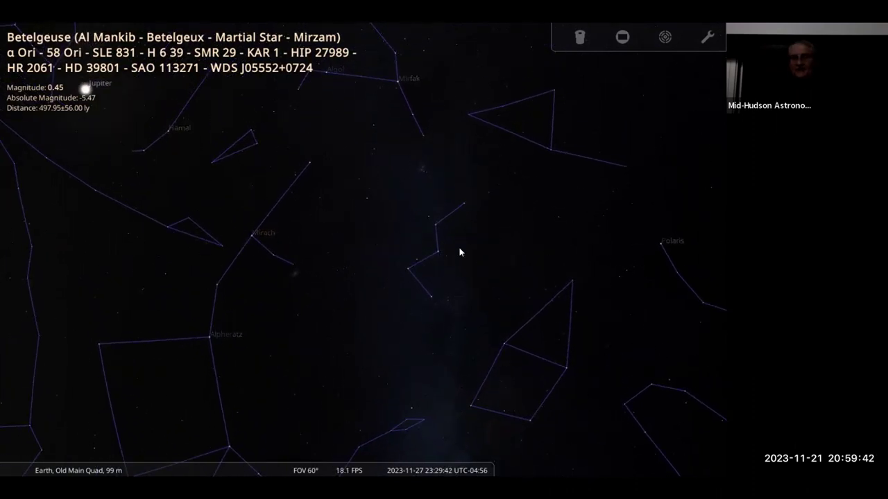
pyautogui.press('s')
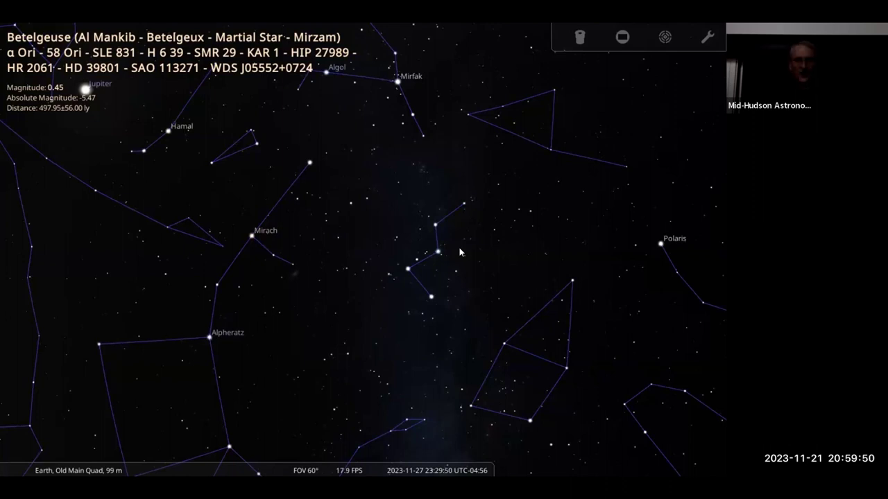
# Step: Frame Jupiter and Uranus, toggle planets off and on, then hide planet labels and constellation lines
pyautogui.moveTo(345, 212); pyautogui.dragTo(368, 298)
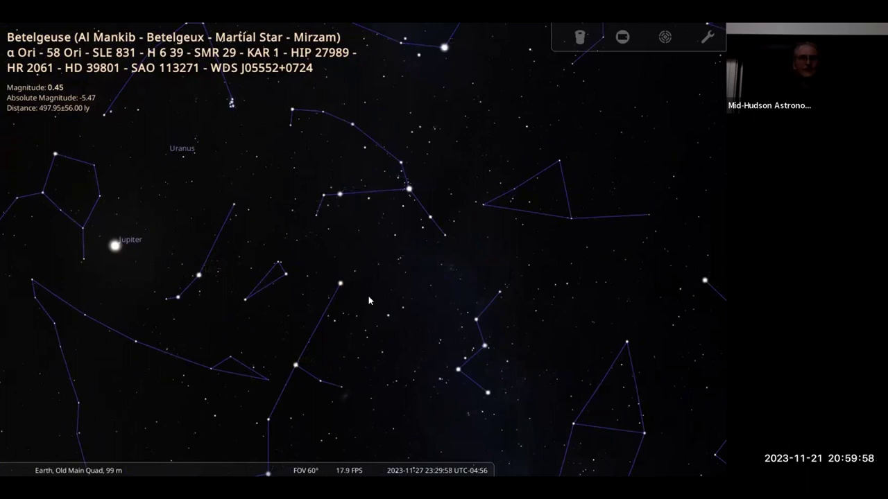
pyautogui.press('p')
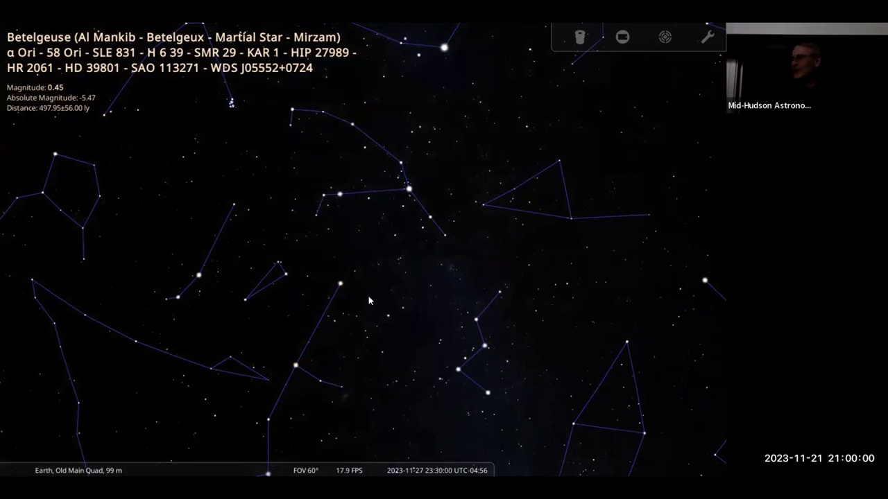
pyautogui.press('p')
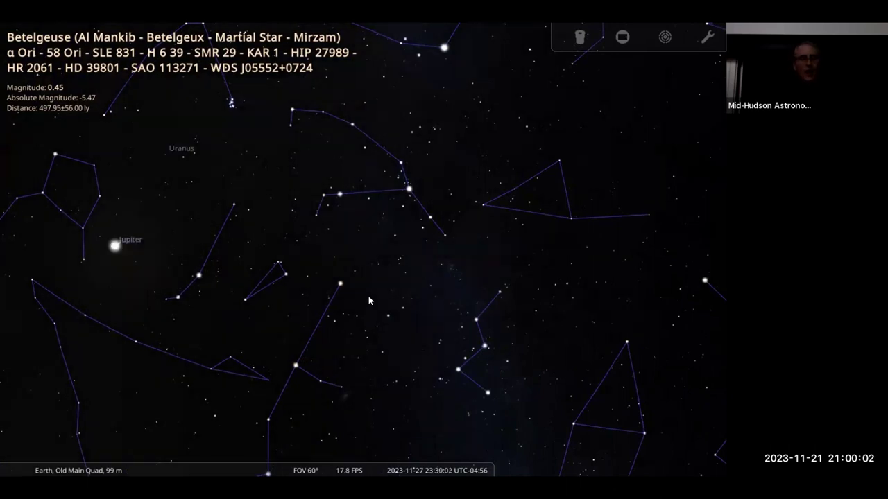
pyautogui.hotkey('alt', 'p')
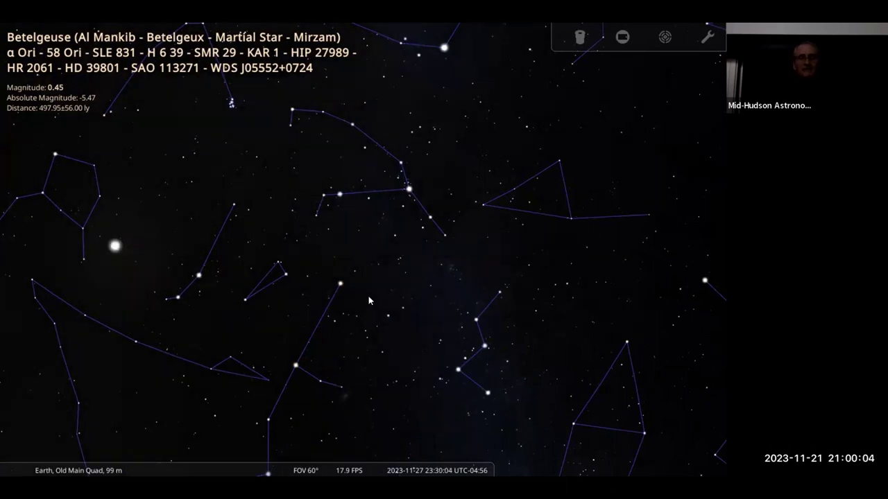
pyautogui.press('c')
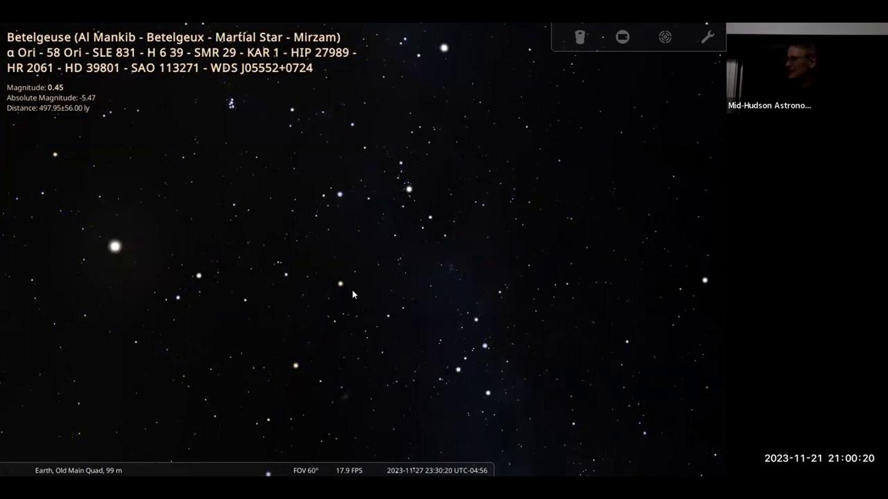
# Step: Show deep-sky objects, then select star 19 Cep, centre on it and zoom in
pyautogui.press('d')
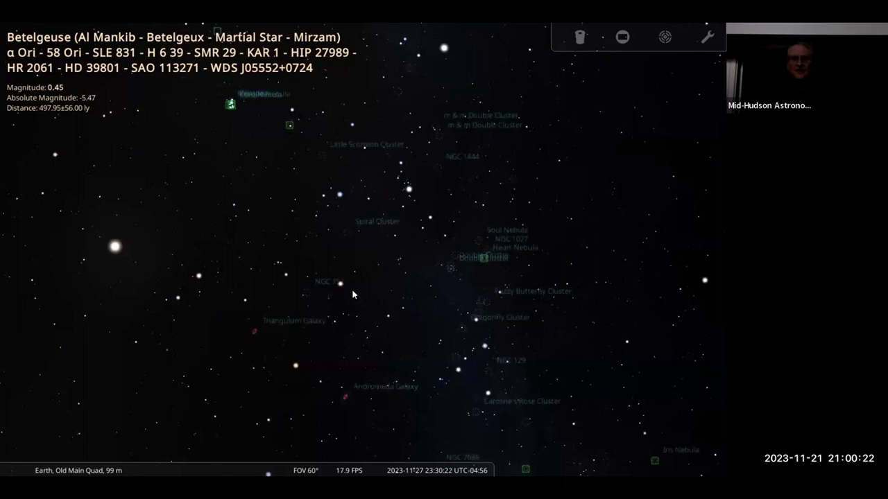
pyautogui.moveTo(612, 179); pyautogui.dragTo(349, 181)
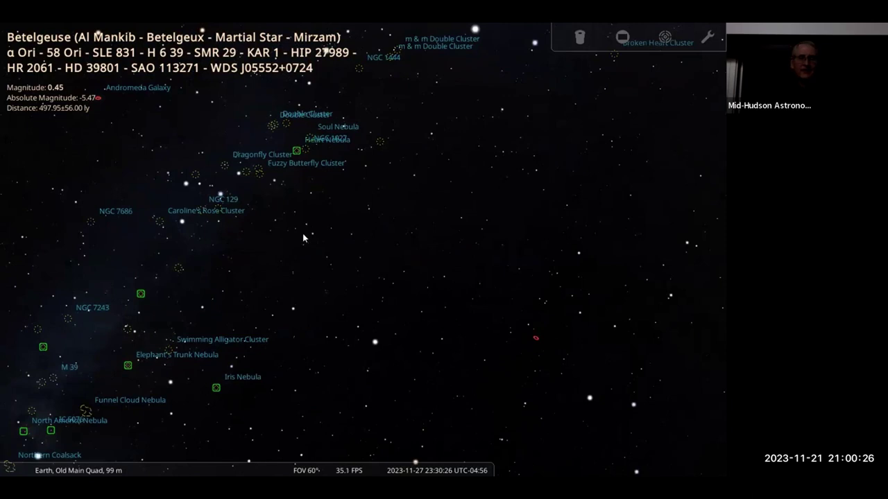
pyautogui.moveTo(373, 206); pyautogui.dragTo(367, 224)
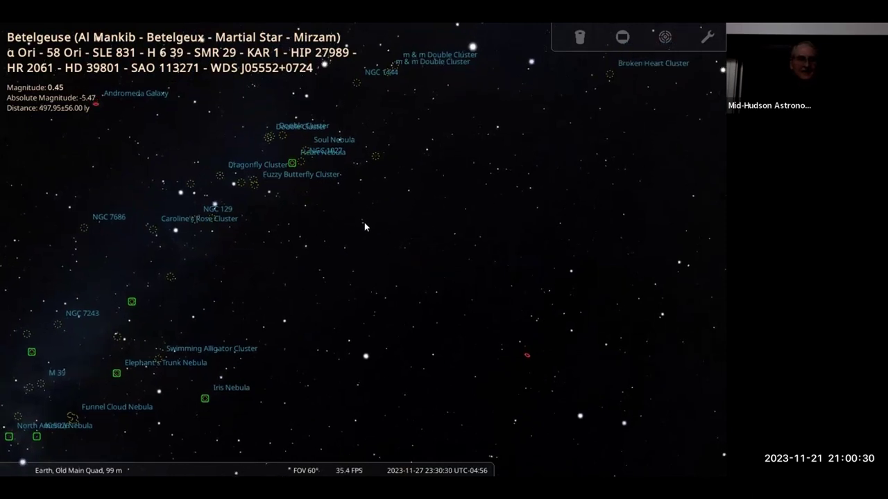
pyautogui.click(156, 349)
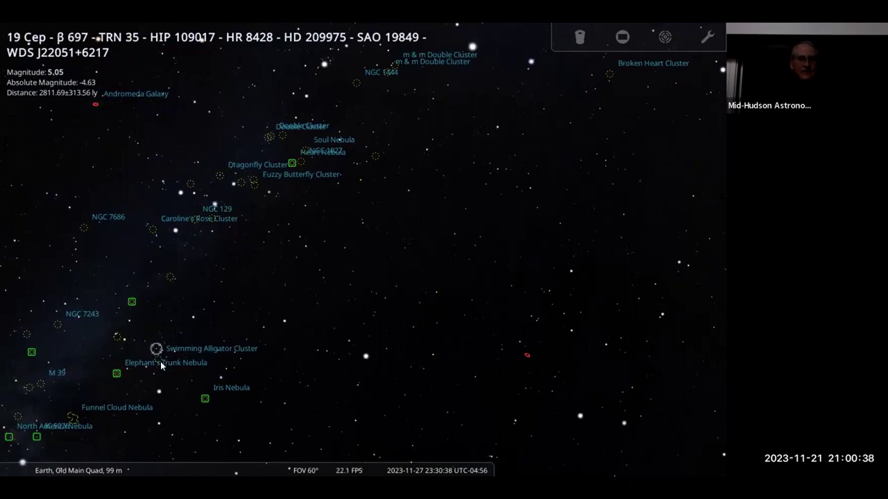
pyautogui.press('space')
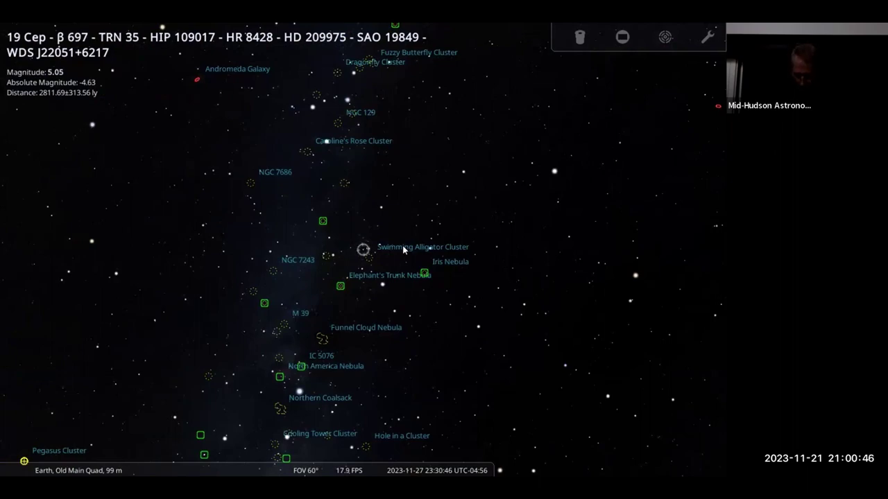
pyautogui.press('/')
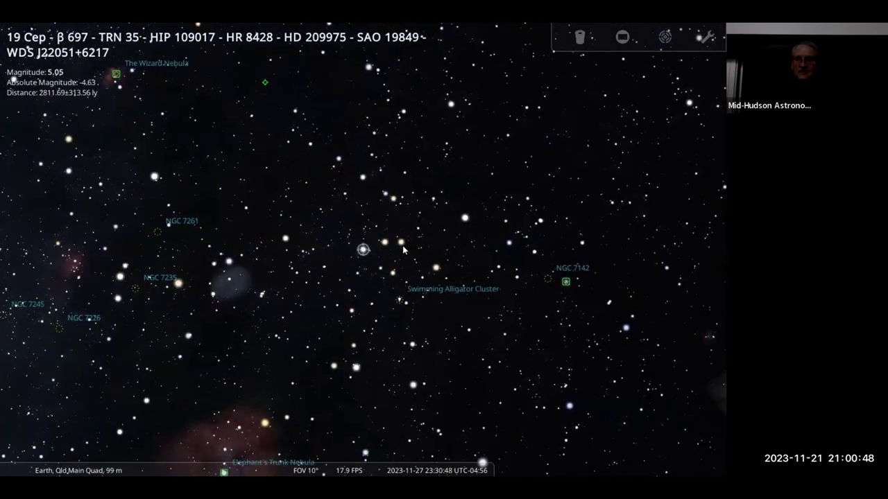
# Step: Zoom in on the Swimming Alligator Cluster (NGC 7160), then hide deep-sky markers and the Milky Way
pyautogui.click(400, 302)
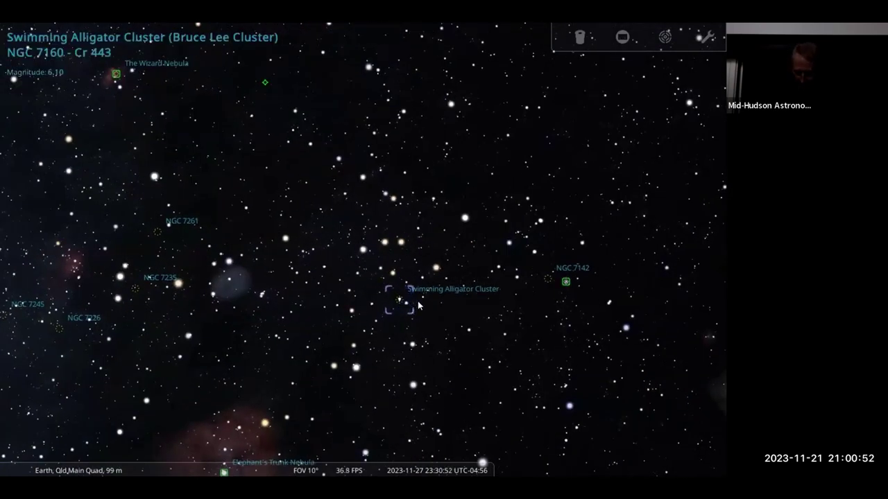
pyautogui.press('/')
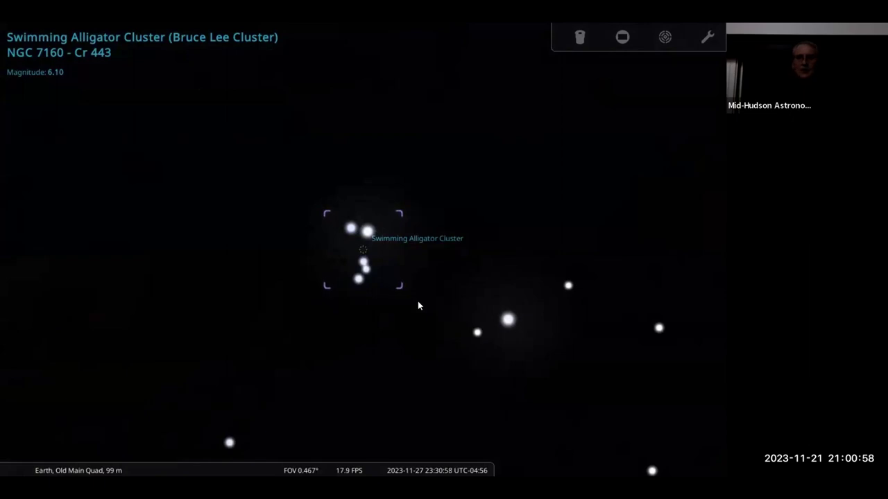
pyautogui.press('\\')
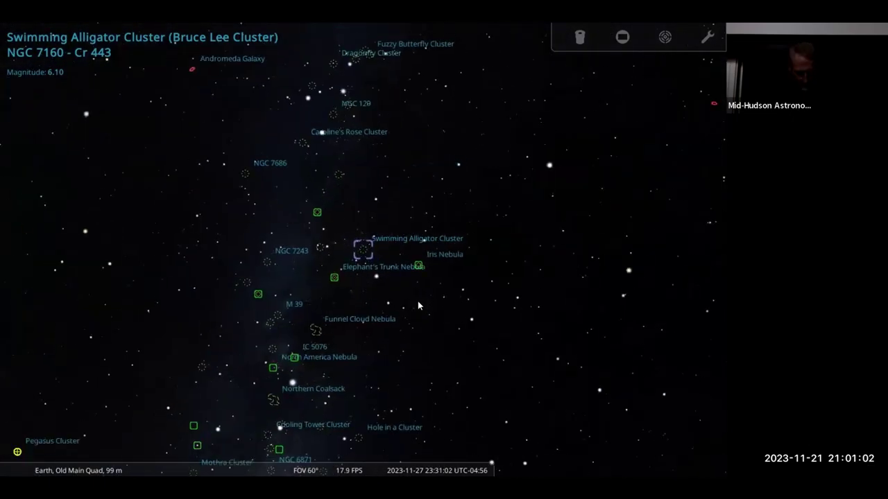
pyautogui.press('n')
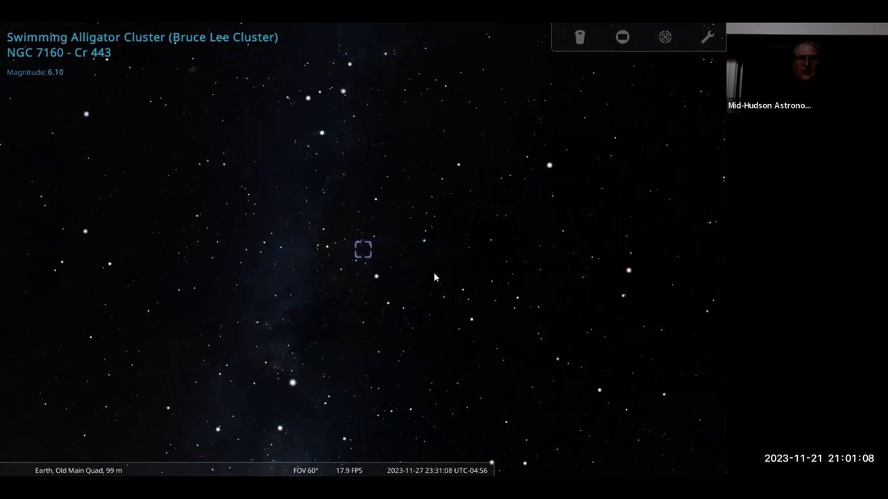
pyautogui.press('m')
pyautogui.press('m')
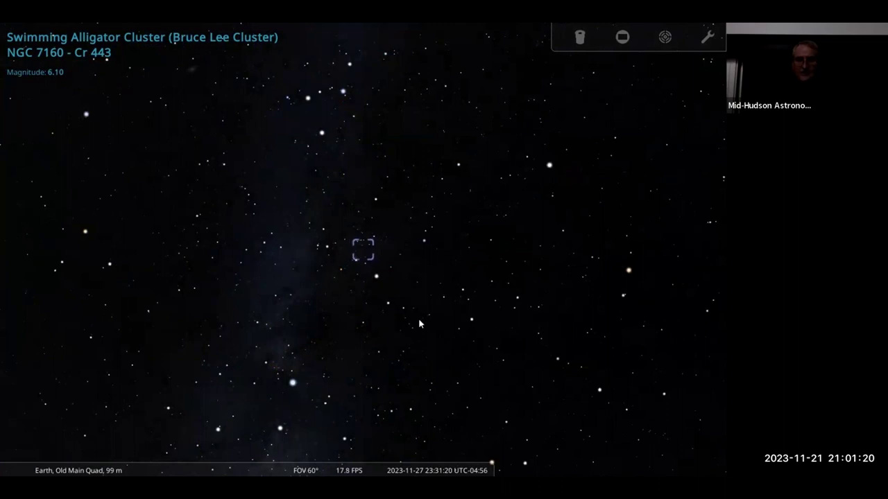
# Step: Show the campus ground landscape facing southwest, with compass-point labels hidden
pyautogui.moveTo(449, 288)
pyautogui.mouseDown()
pyautogui.moveTo(446, 237)
pyautogui.moveTo(488, 194)
pyautogui.mouseUp()
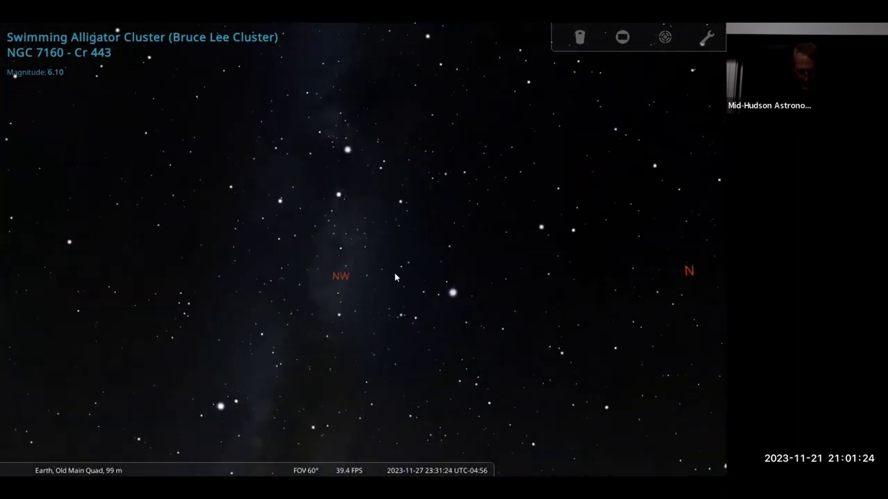
pyautogui.press('g')
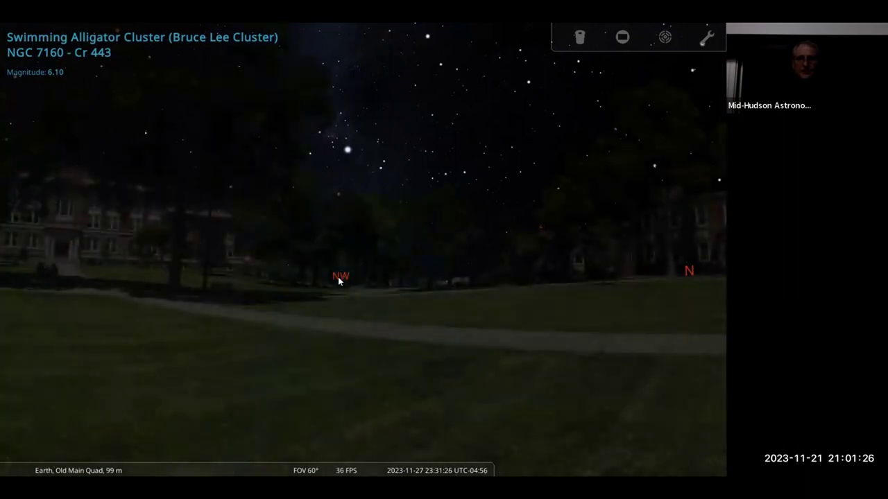
pyautogui.moveTo(338, 276); pyautogui.dragTo(384, 258)
pyautogui.moveTo(105, 270); pyautogui.dragTo(455, 281)
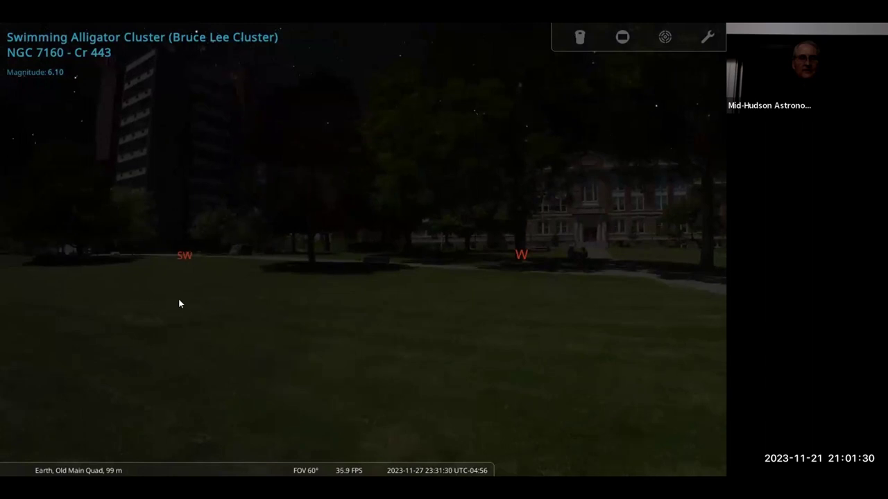
pyautogui.moveTo(166, 299); pyautogui.dragTo(259, 346)
pyautogui.press('q')
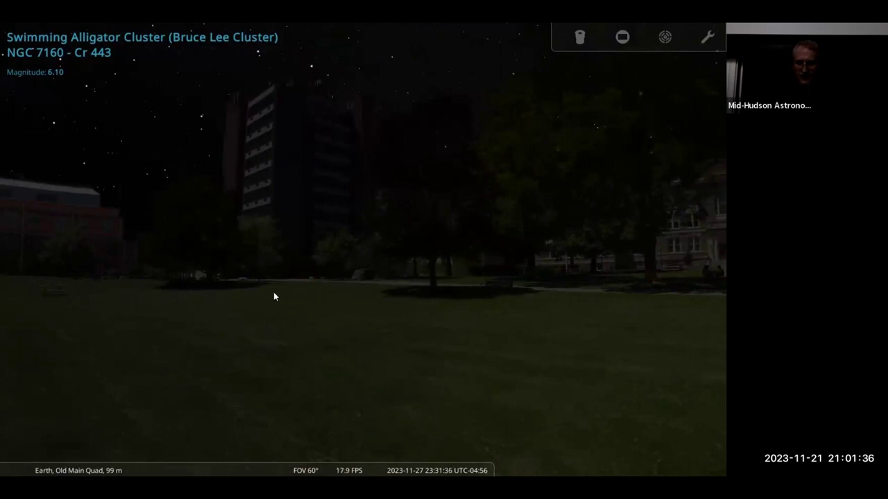
pyautogui.moveTo(266, 301); pyautogui.dragTo(355, 418)
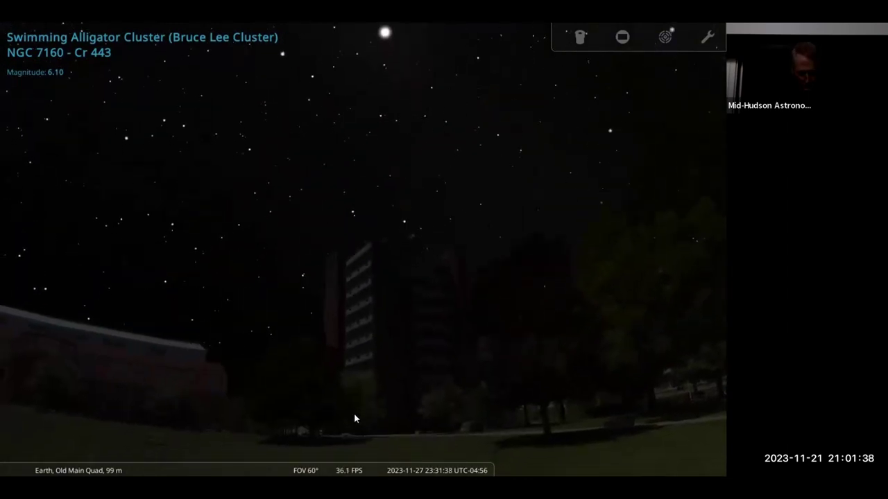
# Step: Overlay the azimuthal and equatorial coordinate grids while looking up toward the zenith
pyautogui.press('e')
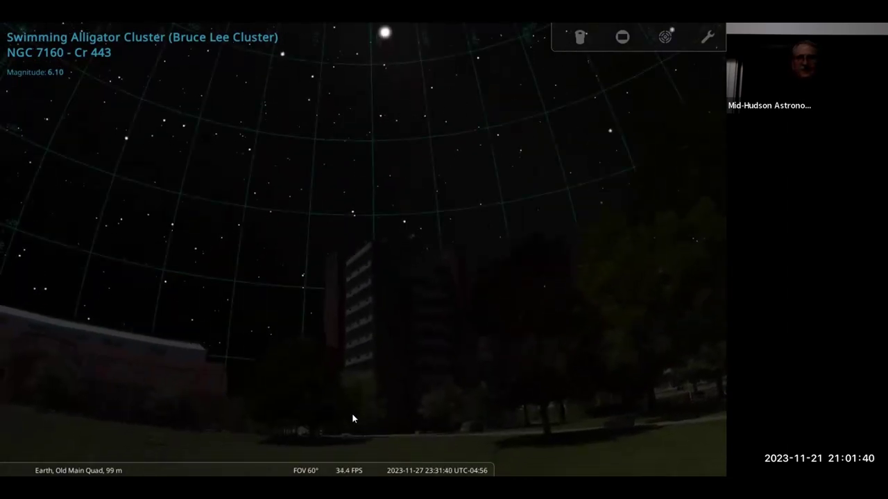
pyautogui.moveTo(315, 224); pyautogui.dragTo(321, 439)
pyautogui.moveTo(356, 312); pyautogui.dragTo(364, 322)
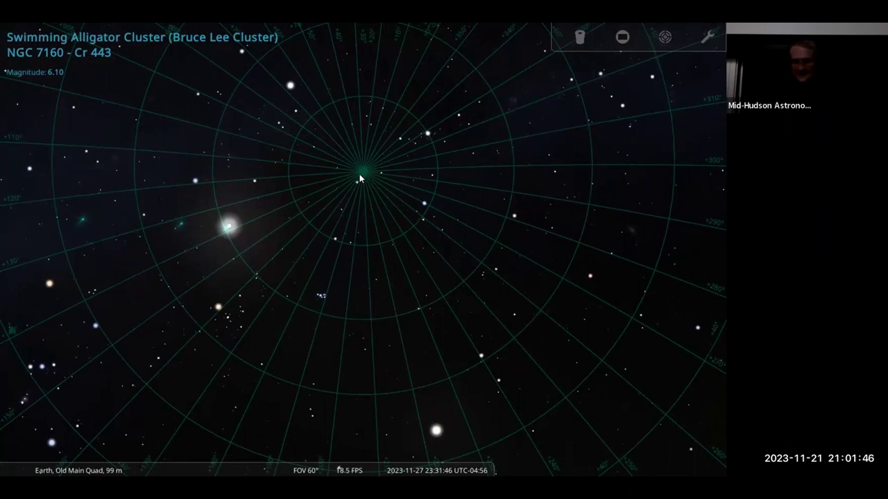
pyautogui.press('z')
pyautogui.moveTo(387, 246); pyautogui.dragTo(361, 127)
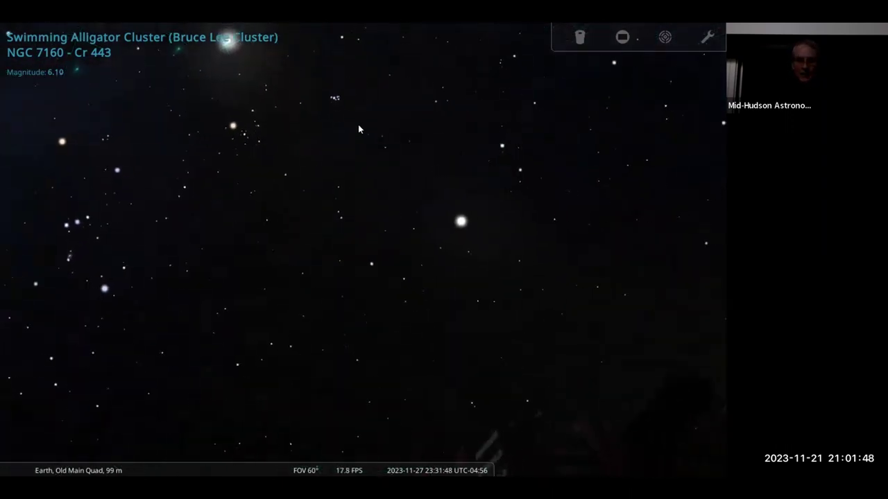
pyautogui.press('z')
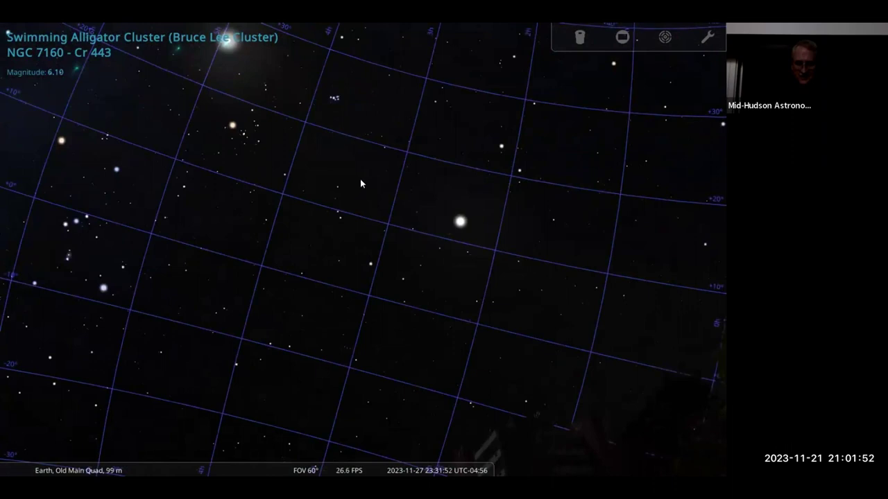
pyautogui.moveTo(400, 362); pyautogui.dragTo(423, 210)
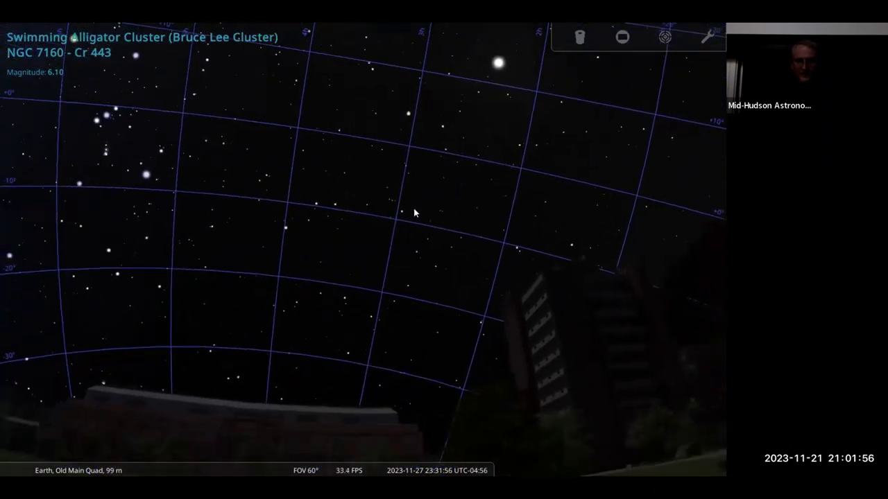
pyautogui.moveTo(370, 388); pyautogui.dragTo(430, 320)
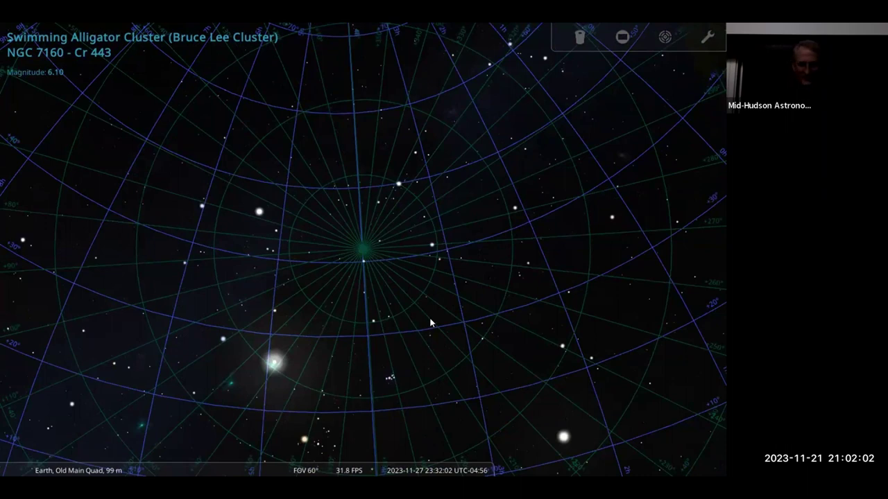
# Step: Hide the azimuthal grid, turn on the atmosphere, and face the southern horizon
pyautogui.press('z')
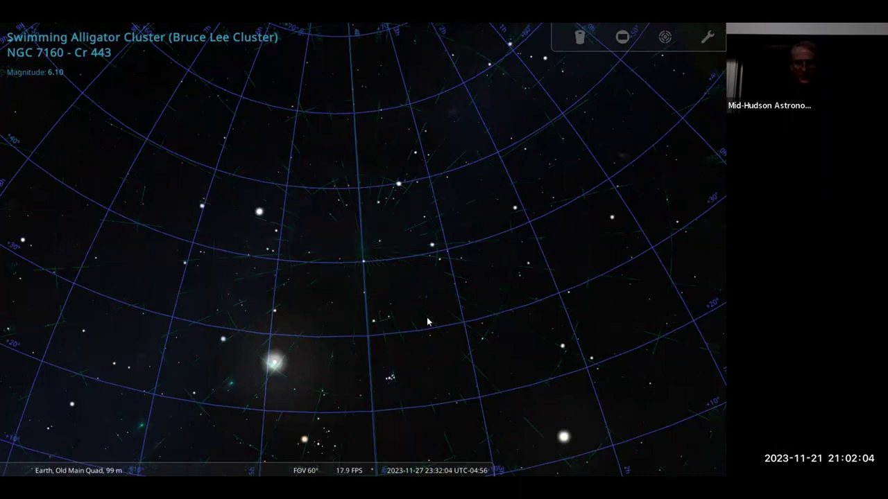
pyautogui.press('a')
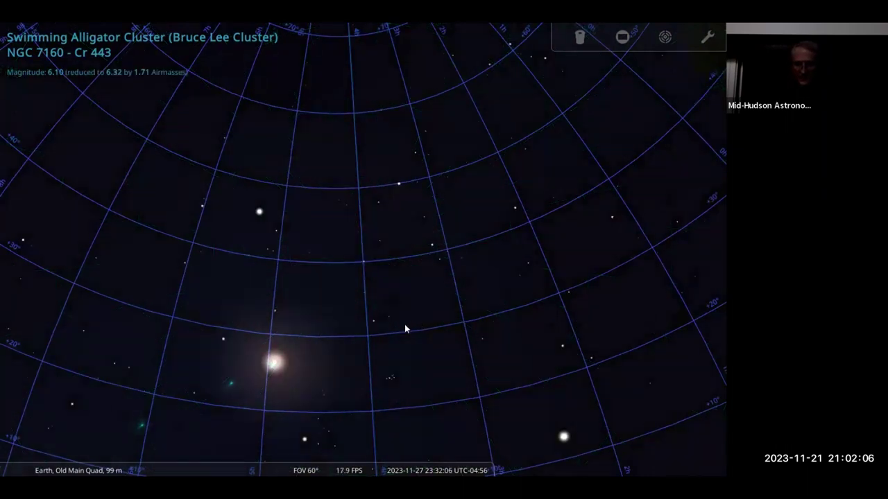
pyautogui.moveTo(405, 331); pyautogui.dragTo(243, 352)
pyautogui.moveTo(408, 356); pyautogui.dragTo(305, 149)
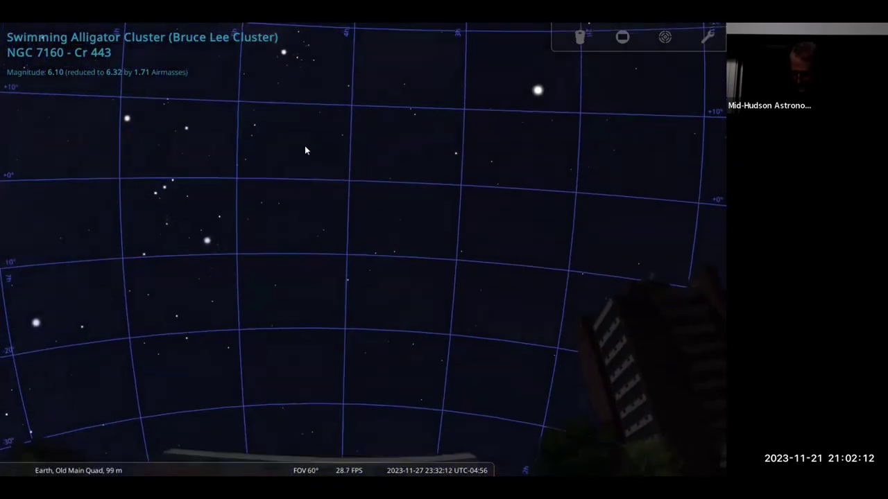
pyautogui.press('Down')
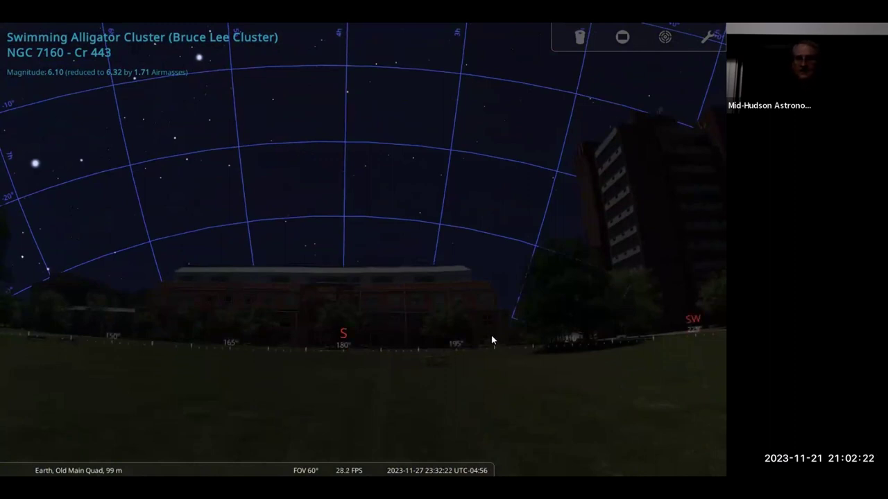
pyautogui.moveTo(488, 341); pyautogui.dragTo(412, 321)
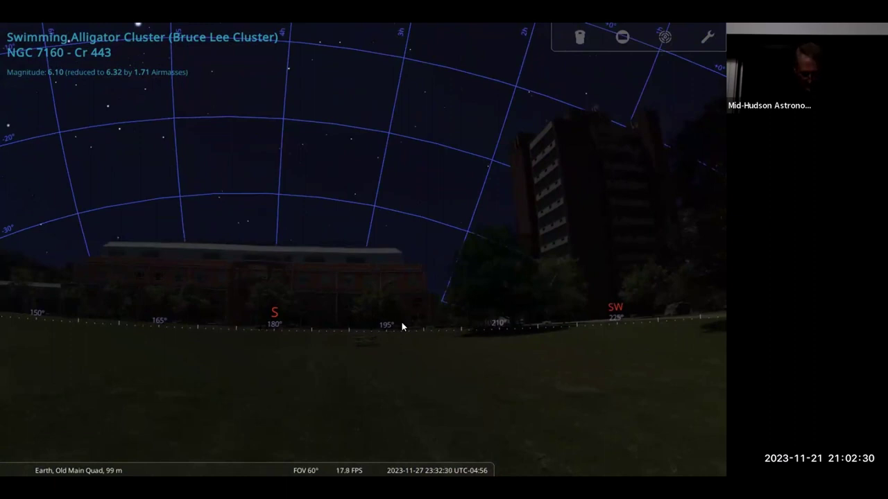
# Step: Remove the landscape and equatorial grid, then toggle the horizon line on and off
pyautogui.press('g')
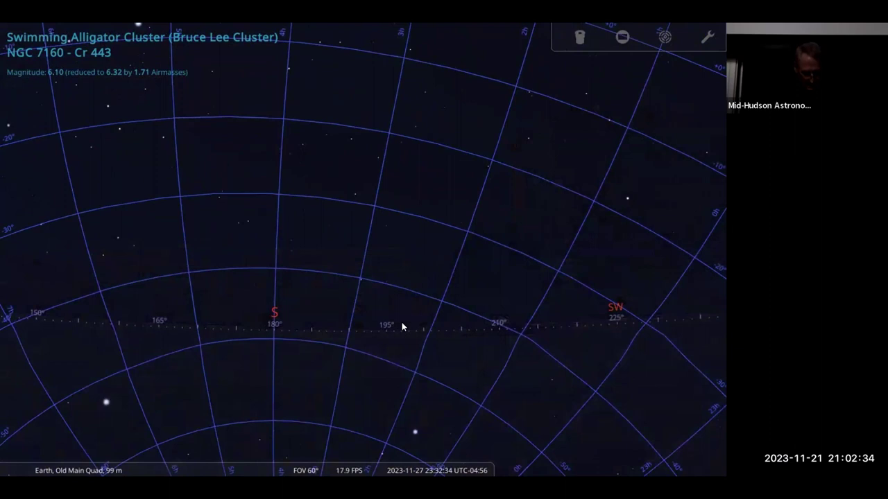
pyautogui.press('e')
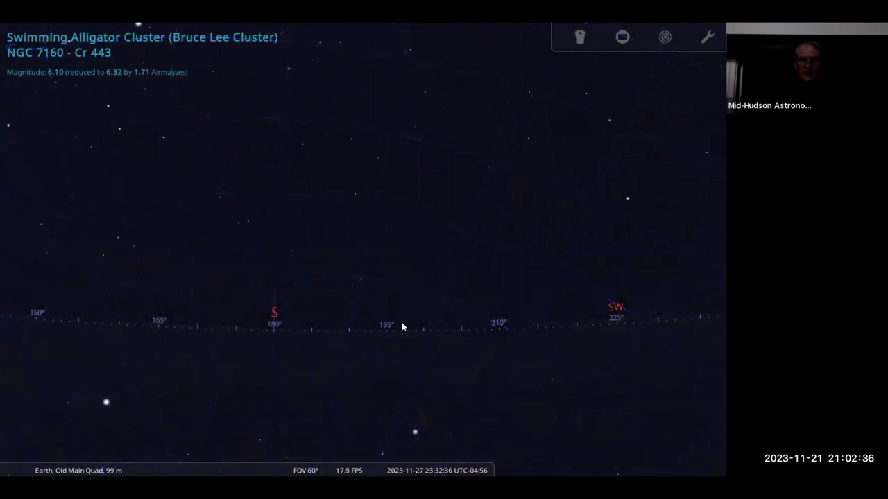
pyautogui.press('h')
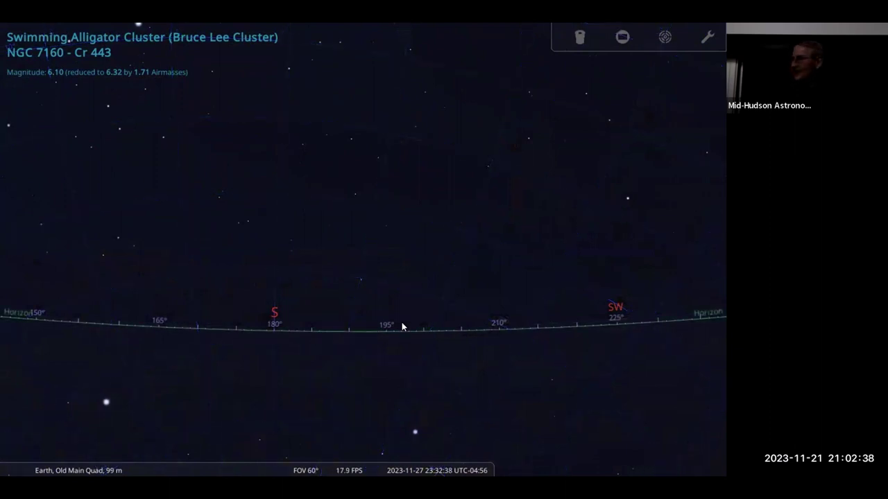
pyautogui.press('h')
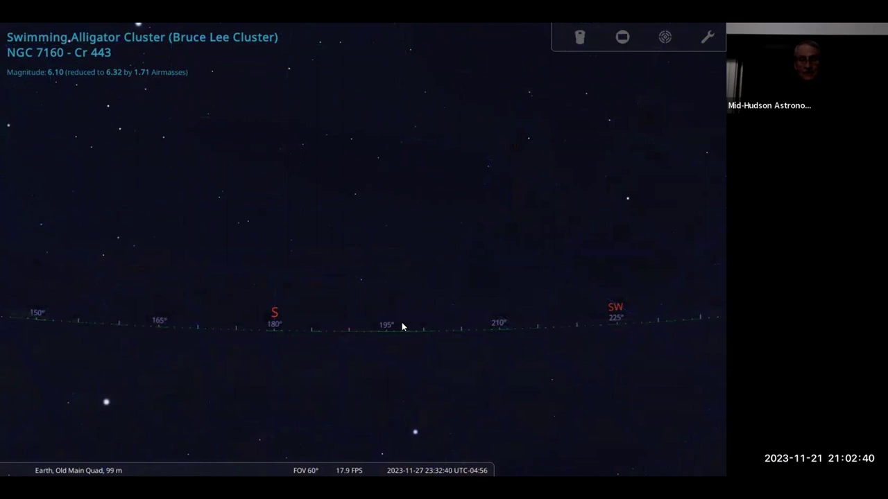
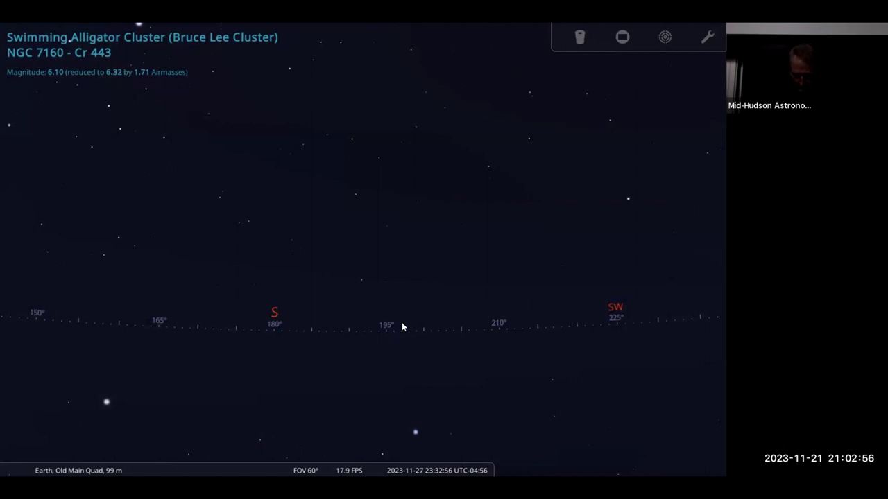
# Step: Zoom out to a 98.9° field and pan toward the Moon and southern sky
pyautogui.scroll(-3, 358, 297)
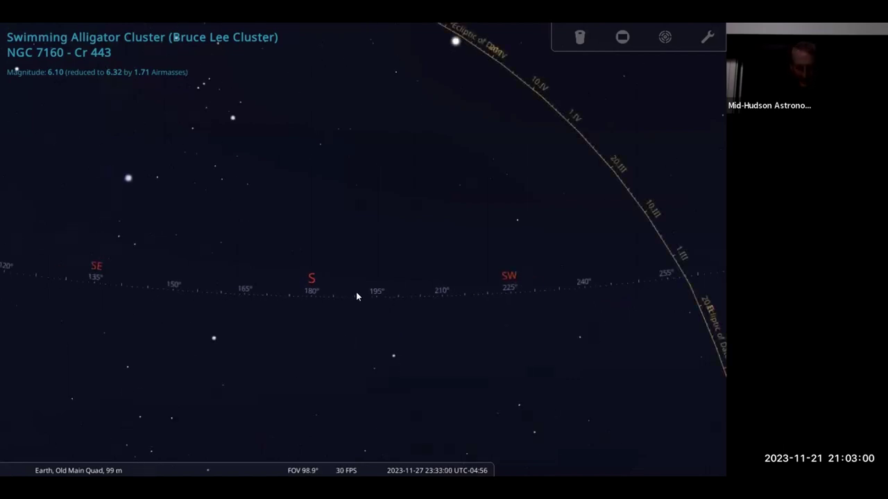
pyautogui.press('g')
pyautogui.press('Right')
pyautogui.press('Up')
pyautogui.moveTo(529, 380); pyautogui.dragTo(615, 430)
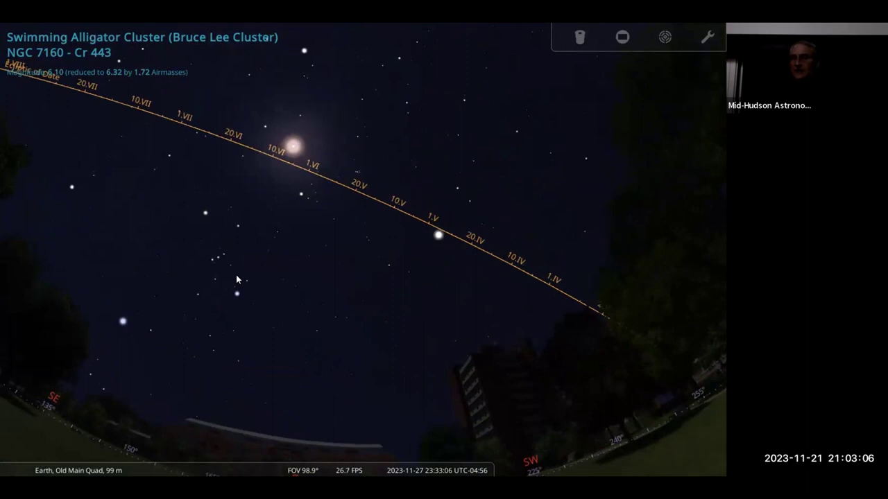
pyautogui.press('Left')
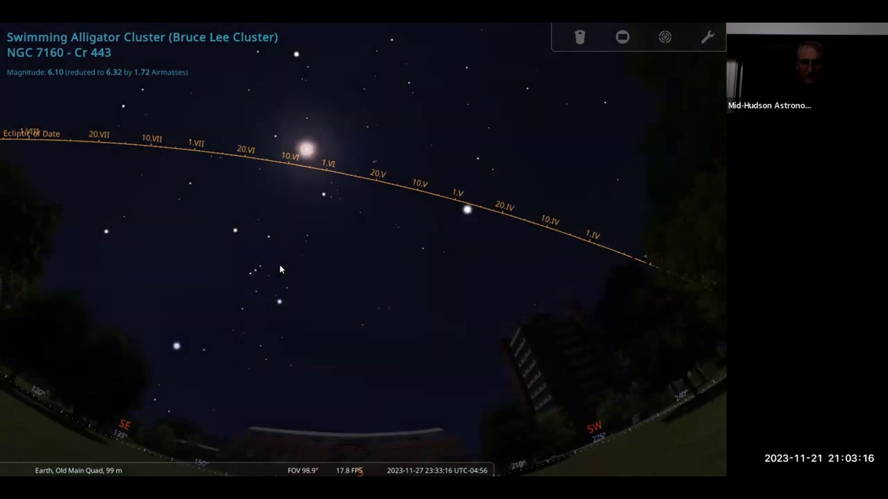
pyautogui.moveTo(101, 208); pyautogui.dragTo(171, 241)
pyautogui.moveTo(284, 158)
pyautogui.mouseDown()
pyautogui.moveTo(296, 206)
pyautogui.moveTo(268, 171)
pyautogui.moveTo(284, 158)
pyautogui.mouseUp()
# Step: Check Capella and Menkalinan, clear the selection, then hide the ground landscape
pyautogui.click(296, 152)
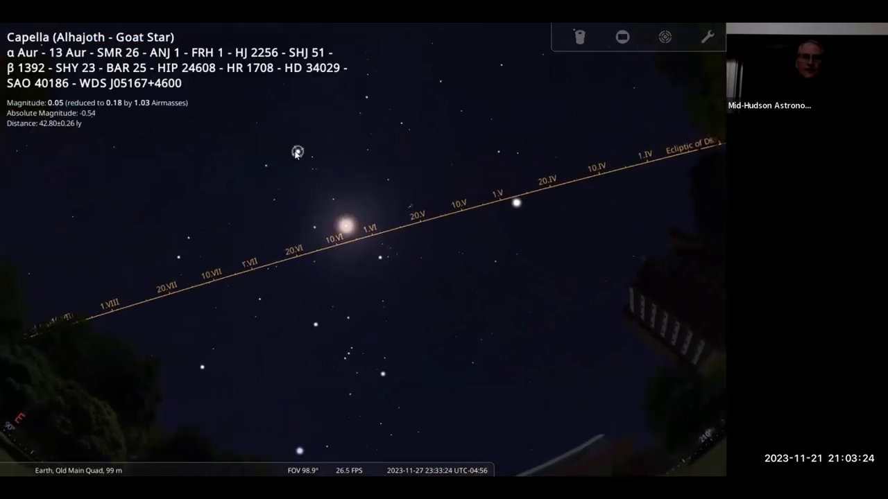
pyautogui.click(260, 176)
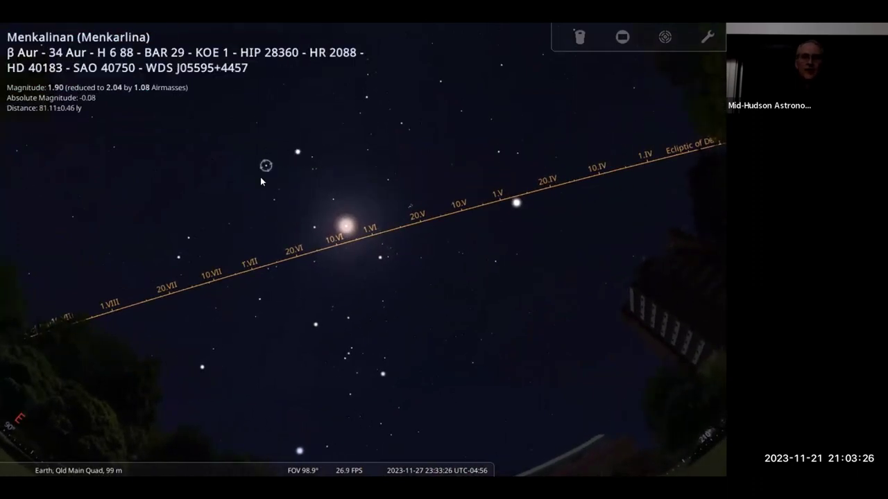
pyautogui.rightClick(256, 177)
pyautogui.moveTo(264, 217); pyautogui.dragTo(483, 323)
pyautogui.press('g')
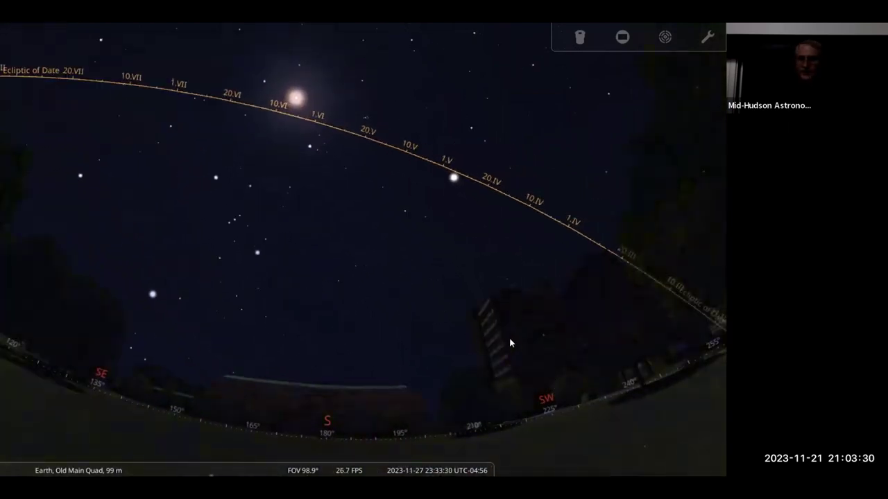
pyautogui.moveTo(210, 476)
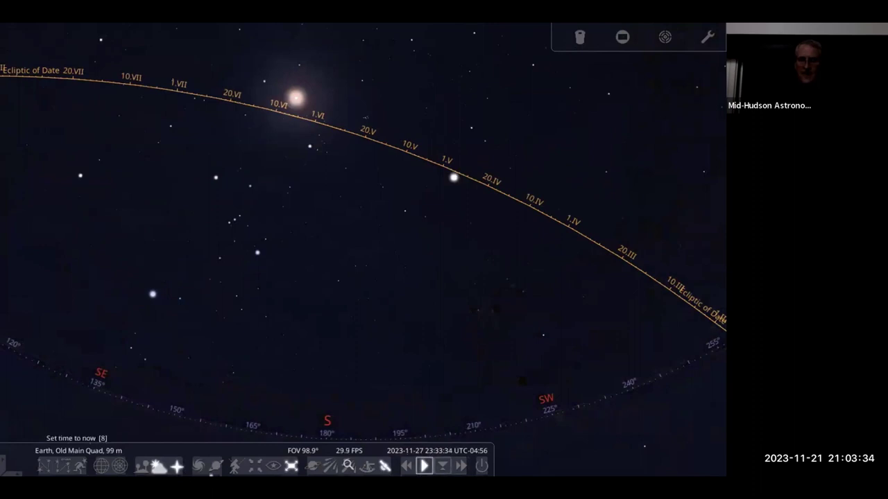
# Step: Reset to the current time and inspect the Moon, Jupiter and the centred satellite XIAOXIANG-2
pyautogui.click(442, 466)
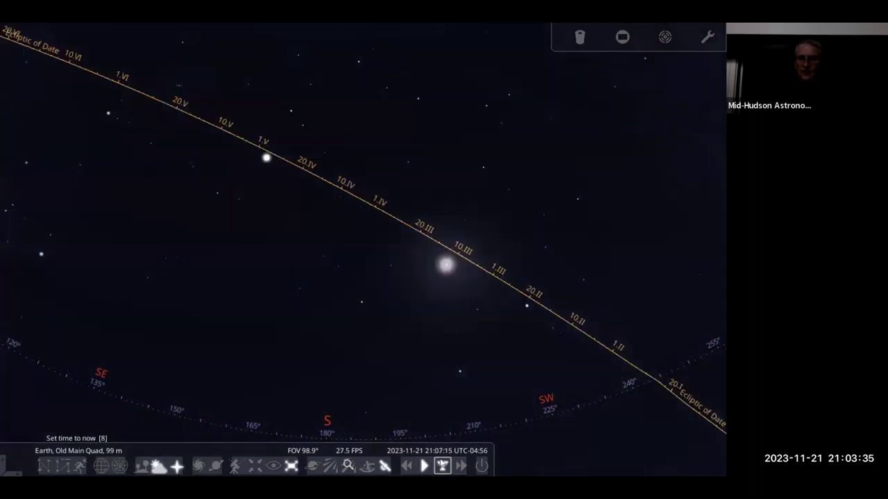
pyautogui.click(447, 280)
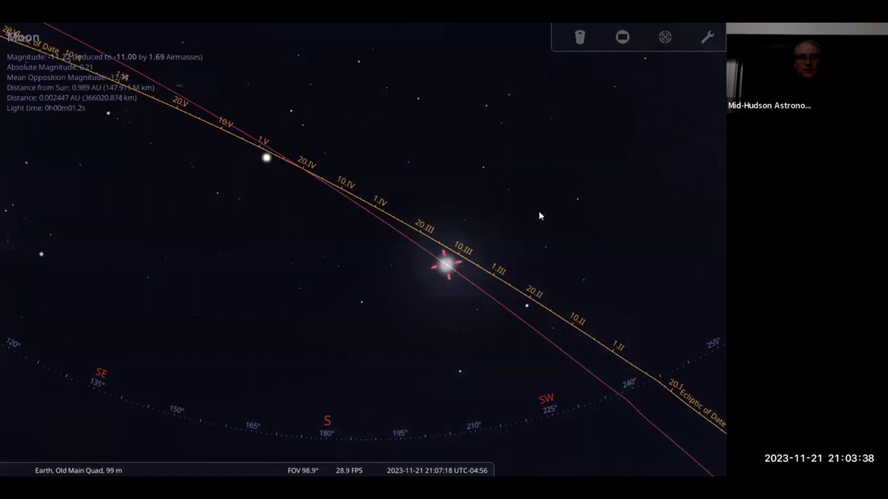
pyautogui.click(264, 159)
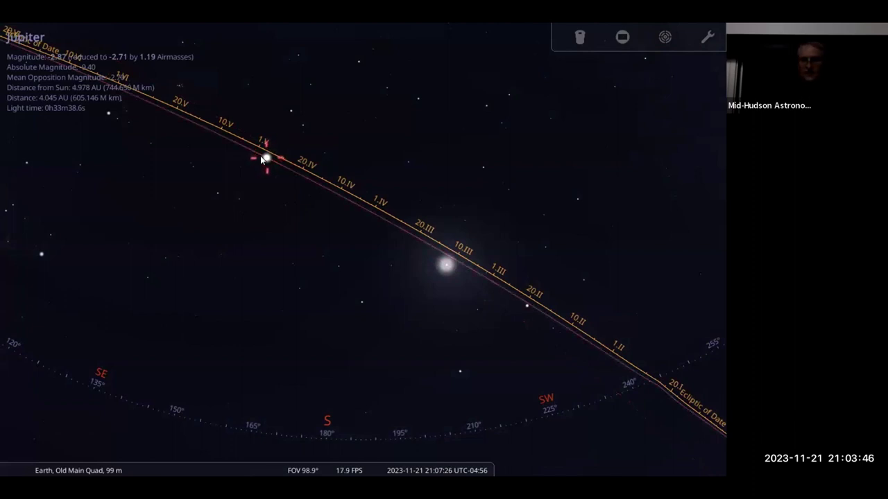
pyautogui.click(526, 305)
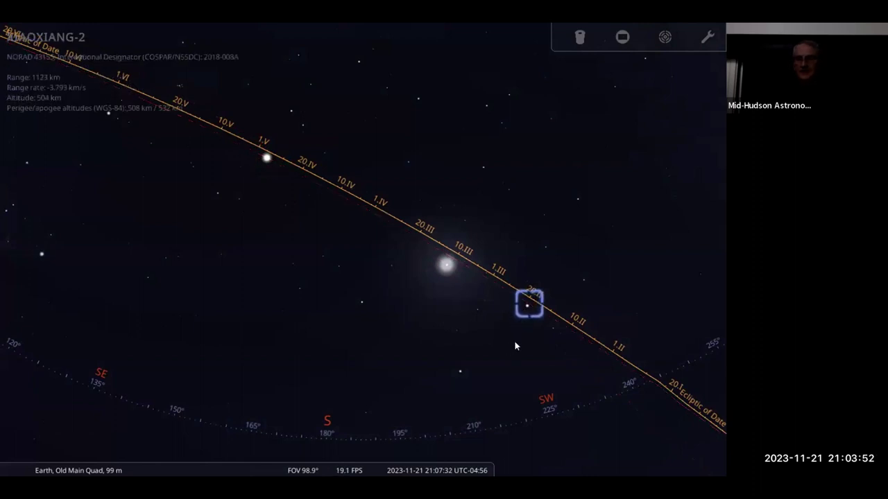
pyautogui.scroll(3, 515, 341)
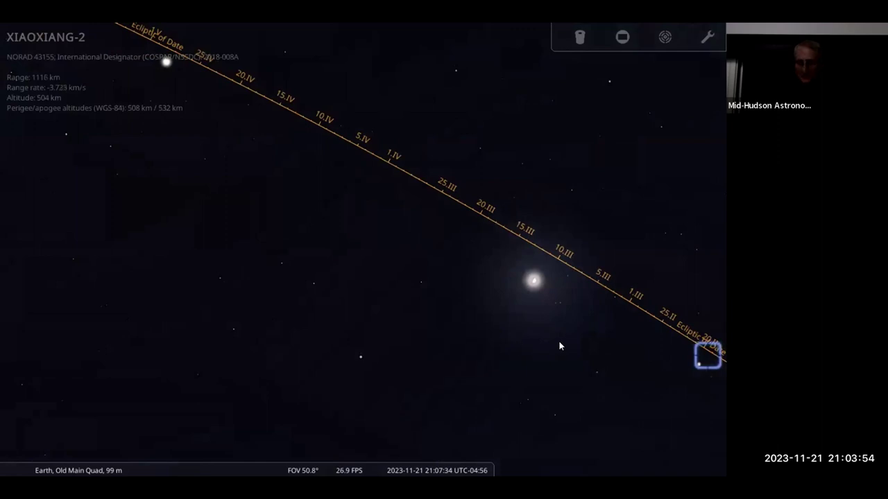
pyautogui.press('space')
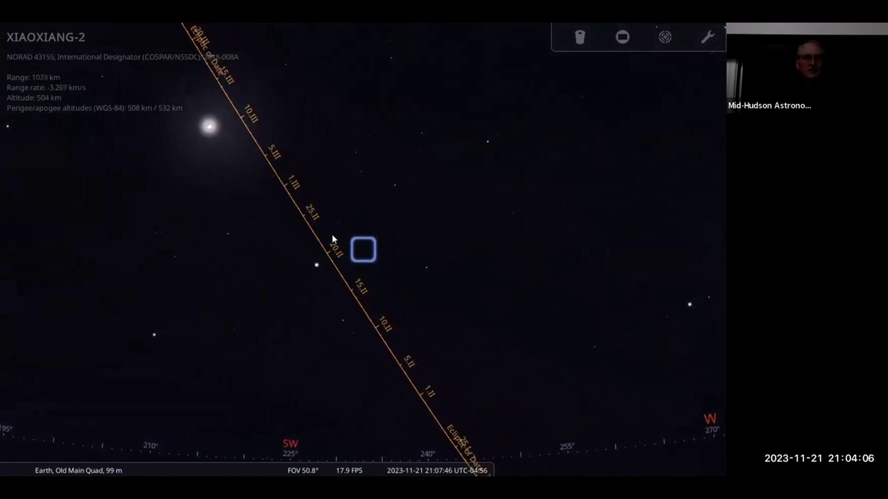
# Step: Check Saturn, then deselect, zoom back out and pan to the southeast horizon
pyautogui.click(311, 267)
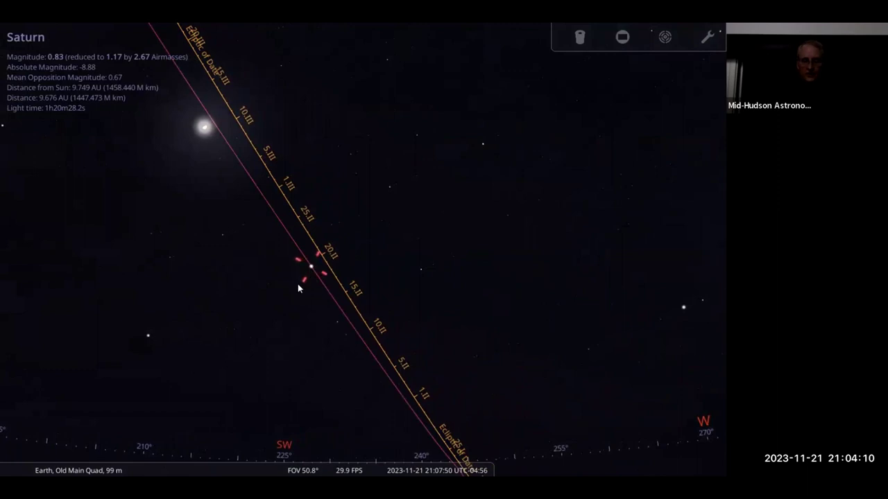
pyautogui.rightClick(292, 330)
pyautogui.scroll(-5, 321, 301)
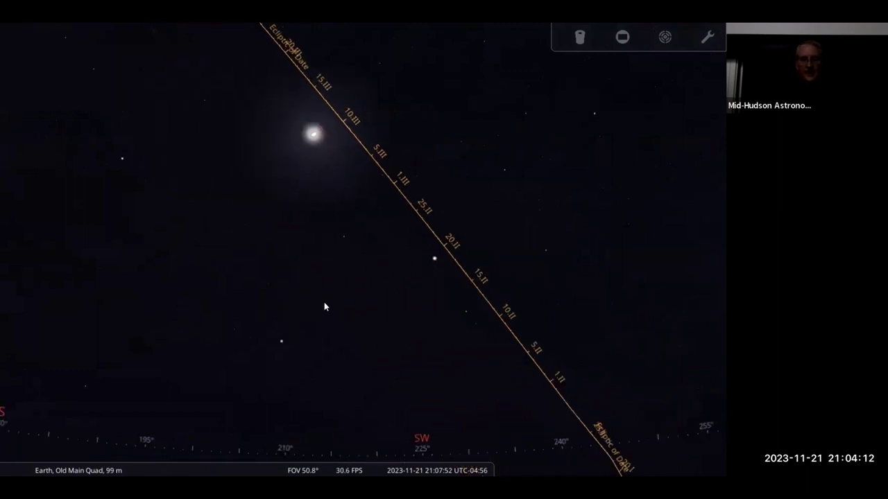
pyautogui.moveTo(266, 303); pyautogui.dragTo(364, 331)
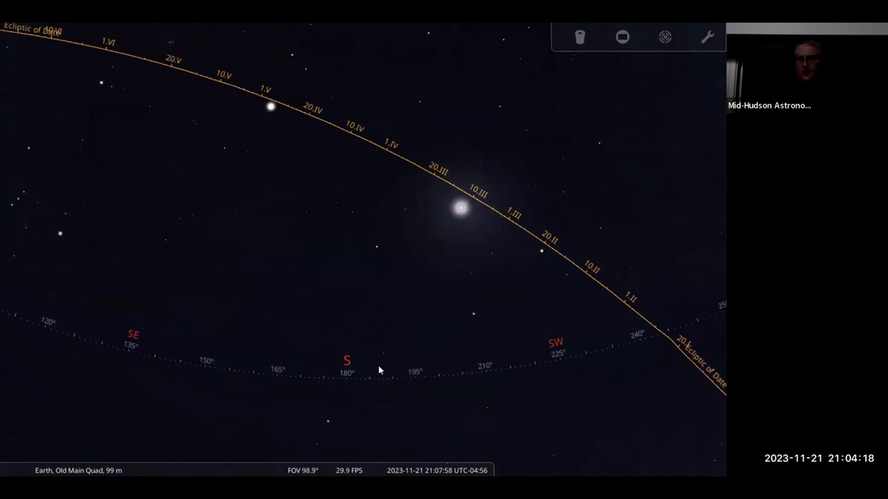
# Step: Reposition the southern sky around the Moon and hide the ecliptic line
pyautogui.moveTo(422, 318)
pyautogui.mouseDown()
pyautogui.moveTo(458, 364)
pyautogui.moveTo(501, 369)
pyautogui.mouseUp()
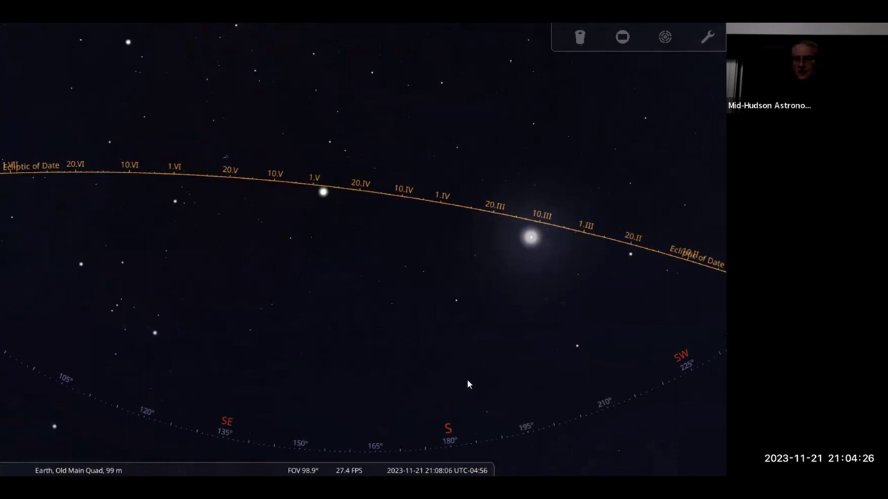
pyautogui.moveTo(505, 232); pyautogui.dragTo(438, 247)
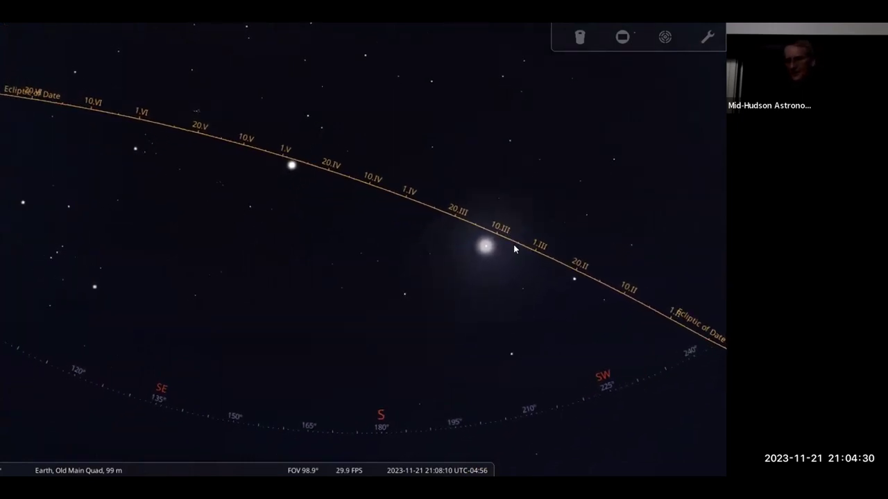
pyautogui.moveTo(517, 287); pyautogui.dragTo(535, 245)
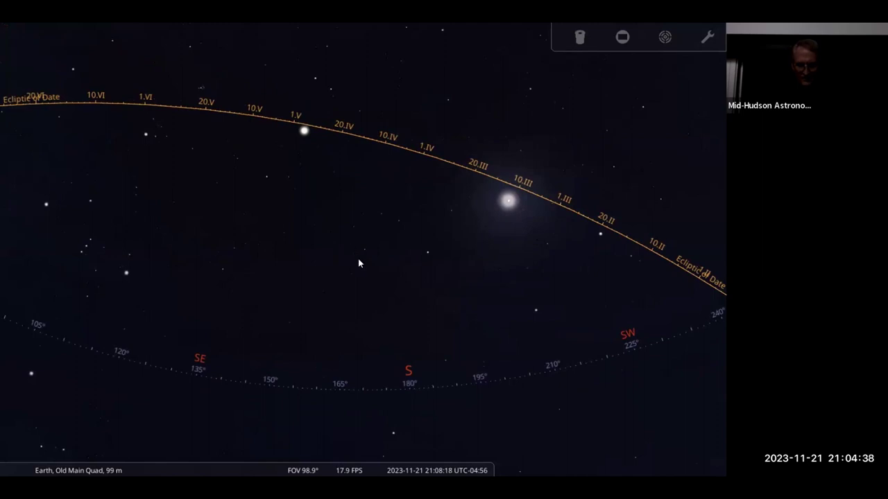
pyautogui.moveTo(438, 263); pyautogui.dragTo(467, 320)
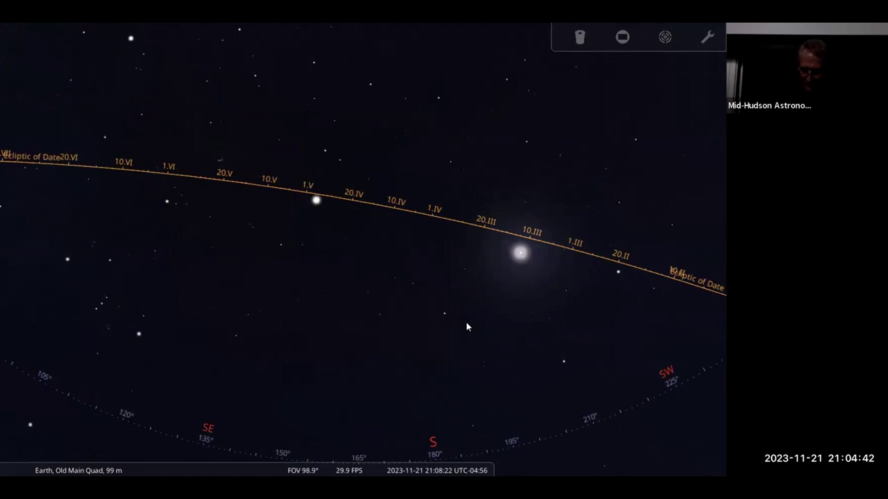
pyautogui.press(',')
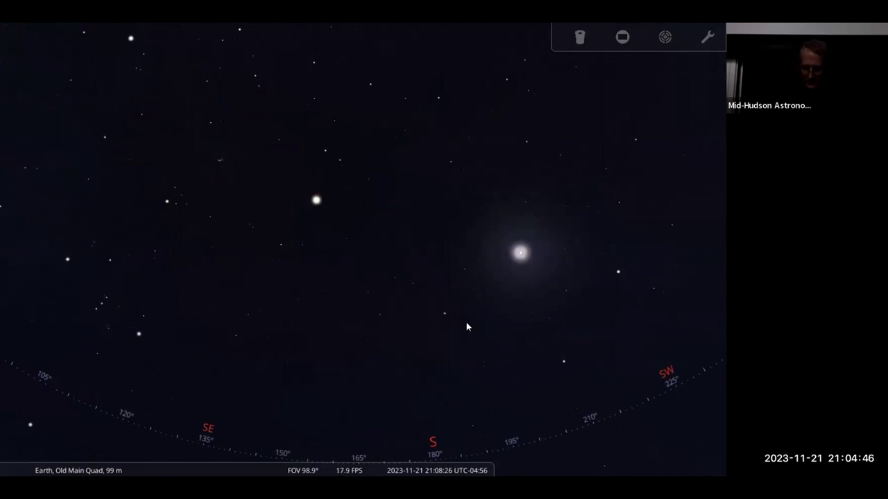
# Step: Show the celestial equator, ecliptic and meridian lines together
pyautogui.press('.')
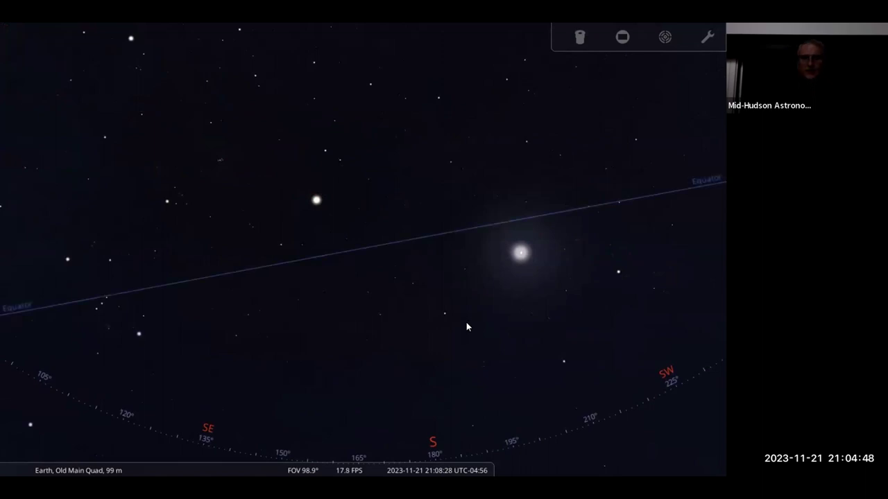
pyautogui.press(',')
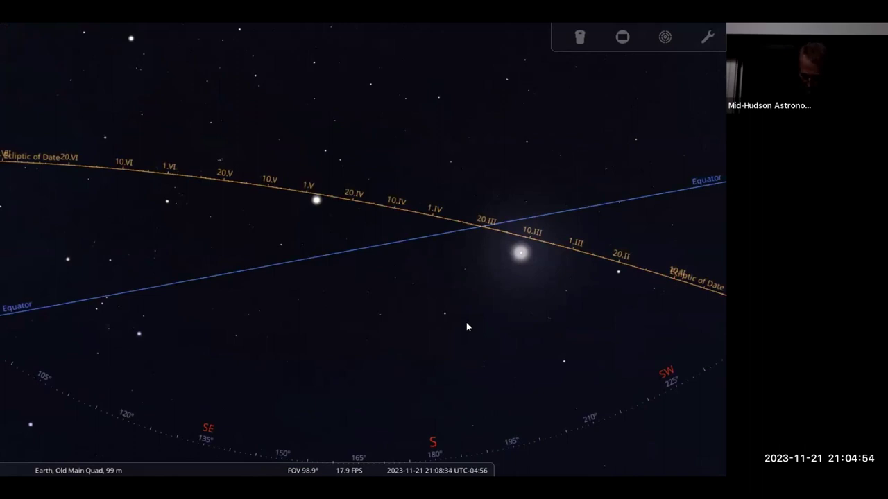
pyautogui.press(';')
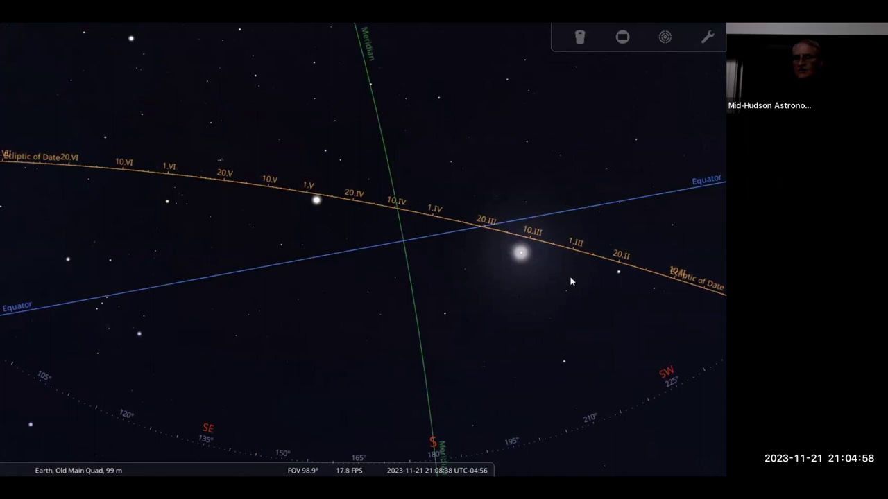
# Step: Pan so the meridian stands vertical, then hide the ecliptic, equator and meridian lines
pyautogui.moveTo(570, 281); pyautogui.dragTo(505, 231)
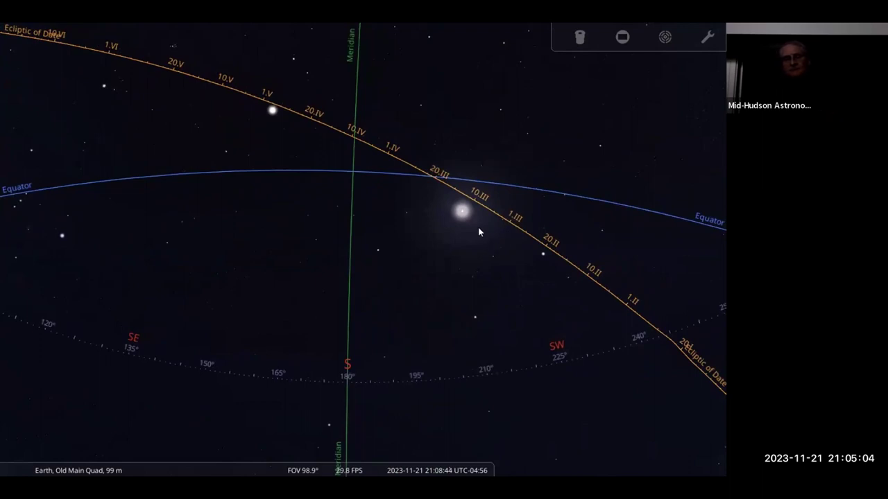
pyautogui.moveTo(524, 283); pyautogui.dragTo(435, 199)
pyautogui.moveTo(569, 346); pyautogui.dragTo(558, 212)
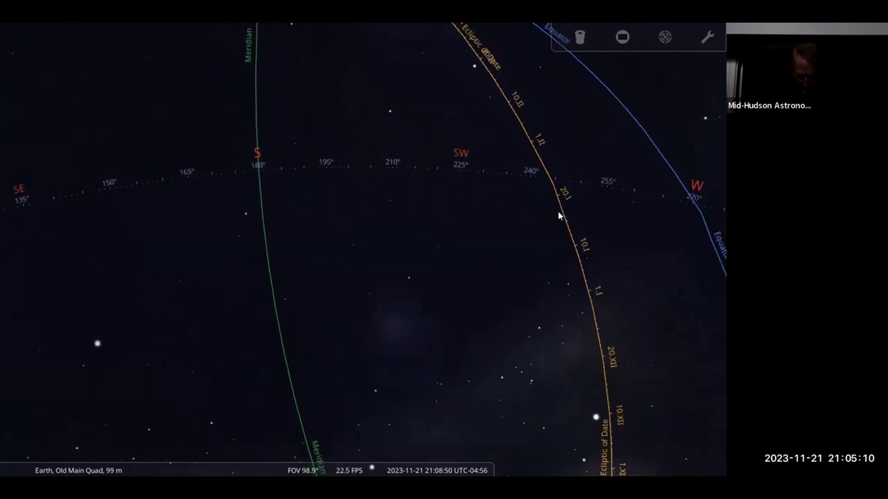
pyautogui.press(',')
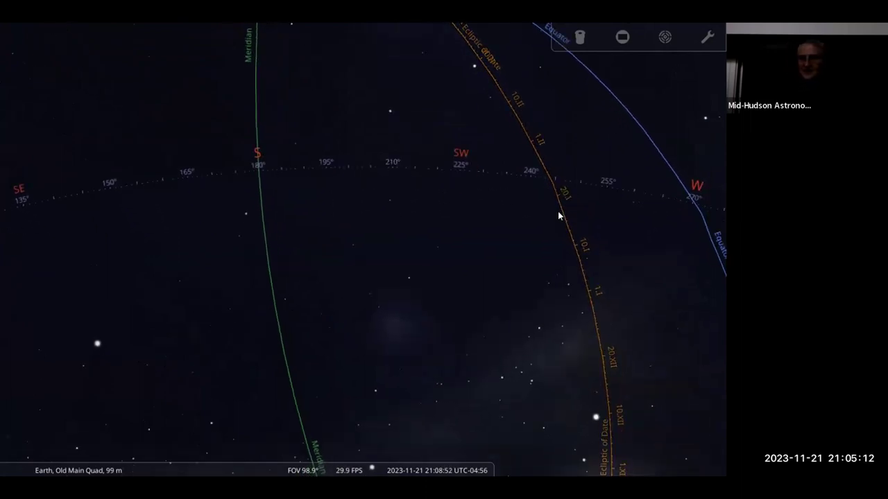
pyautogui.press('.')
pyautogui.press(';')
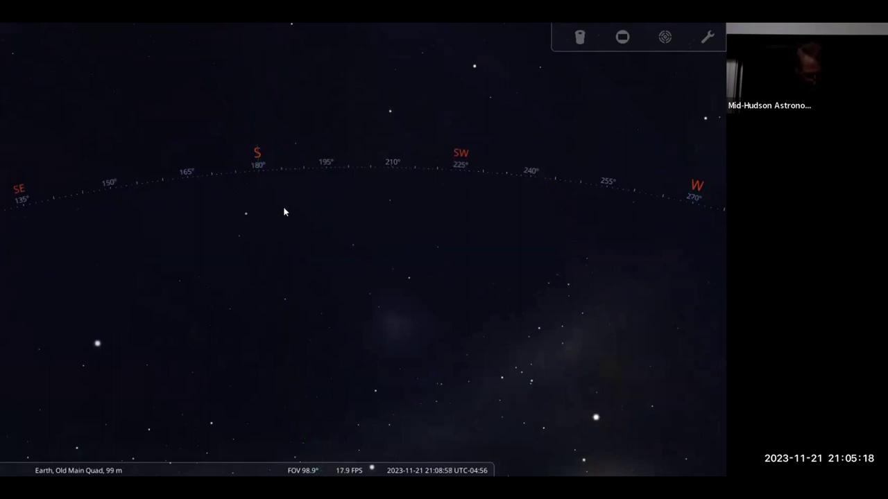
# Step: Hide the horizon line, restore the ground, and frame the southern horizon and Moon at 60°
pyautogui.press('h')
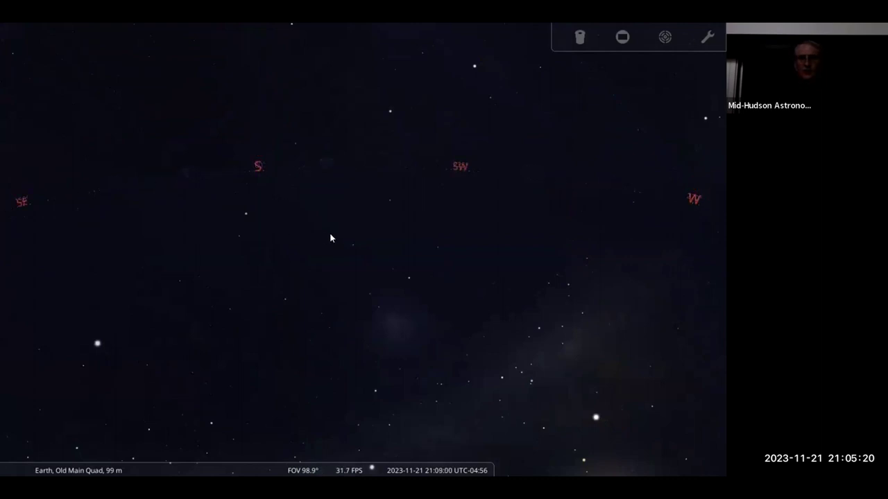
pyautogui.moveTo(361, 323); pyautogui.dragTo(404, 374)
pyautogui.moveTo(260, 326); pyautogui.dragTo(320, 381)
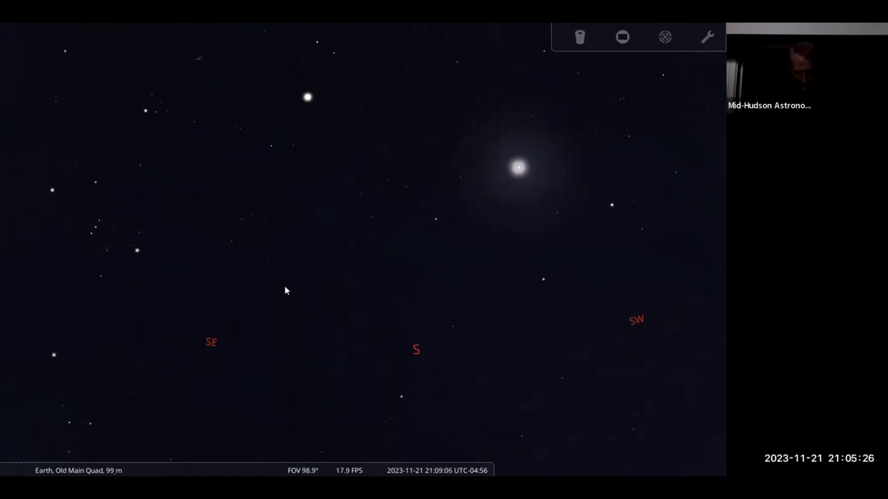
pyautogui.press('g')
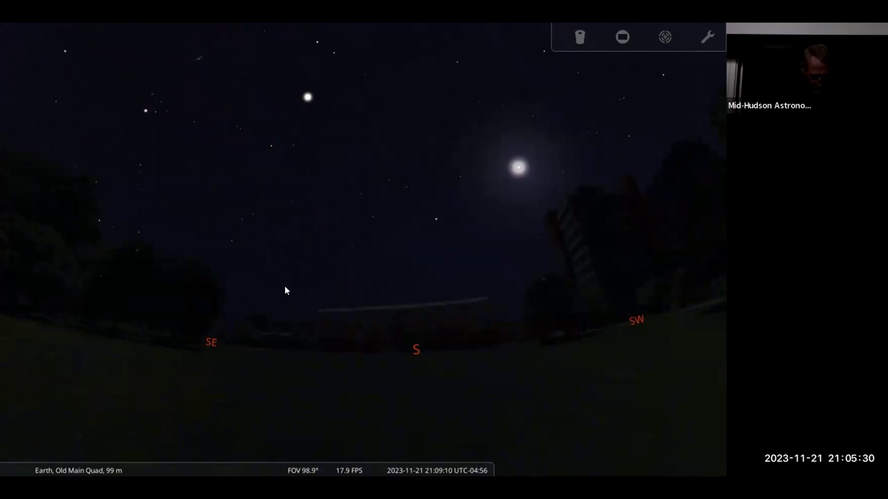
pyautogui.scroll(3, 284, 291)
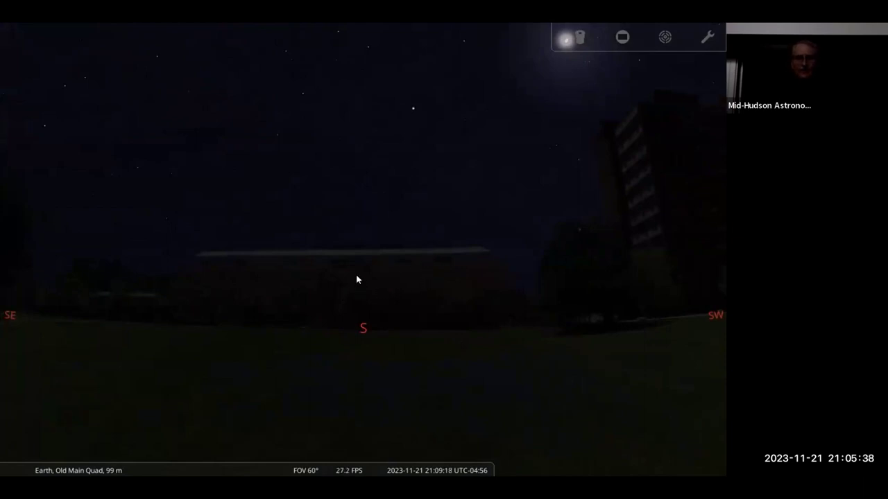
pyautogui.moveTo(356, 279); pyautogui.dragTo(370, 299)
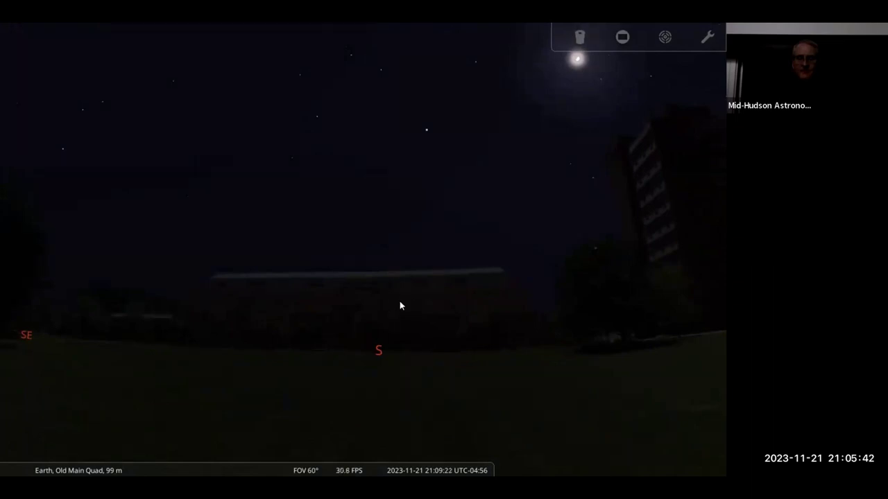
pyautogui.moveTo(322, 305); pyautogui.dragTo(351, 317)
pyautogui.moveTo(2, 254)
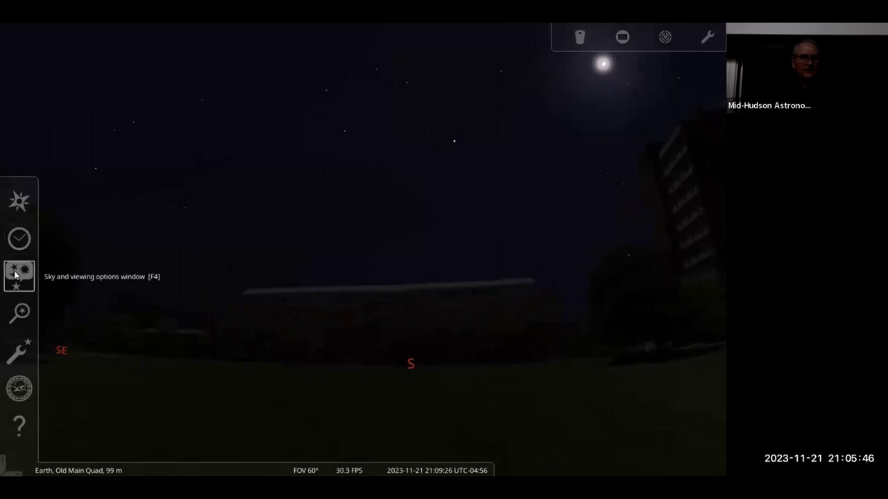
# Step: Show the Landscape tab of Sky and viewing options with the Old Main Quad description
pyautogui.click(18, 272)
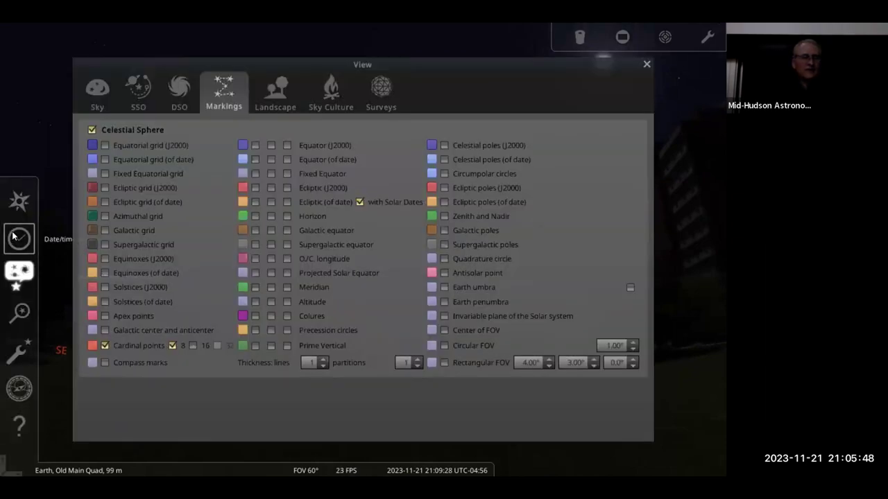
pyautogui.click(266, 97)
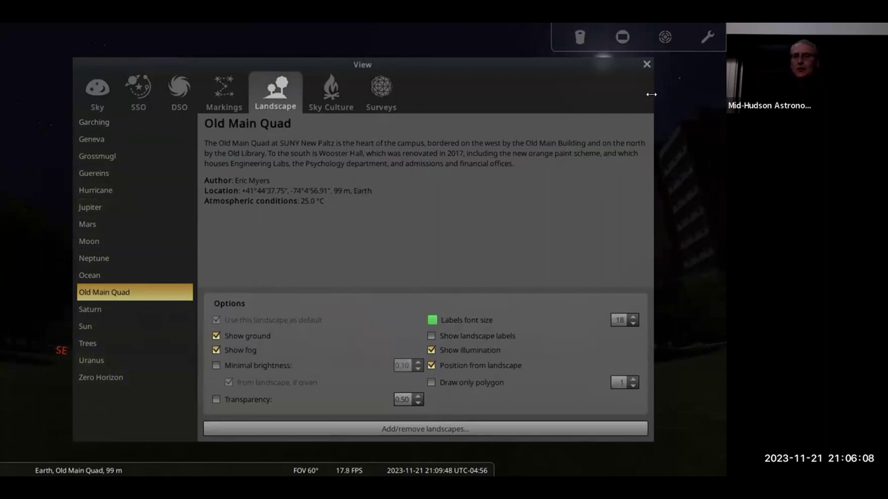
pyautogui.press('Escape')
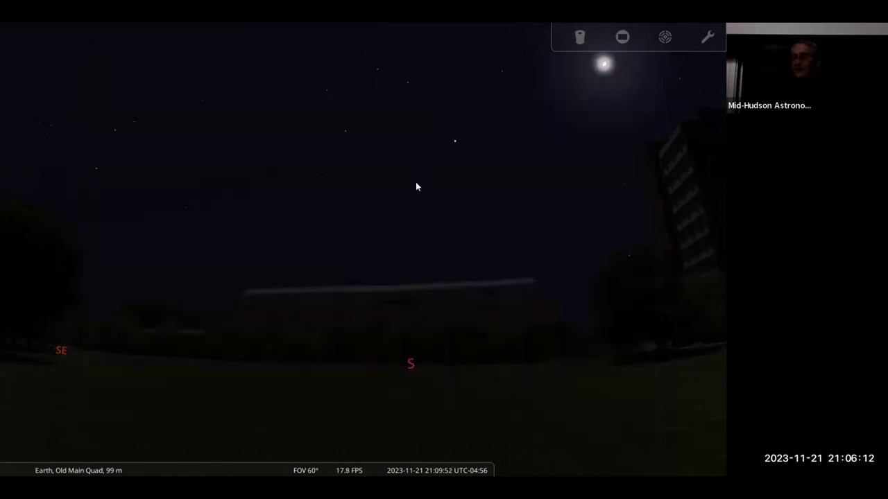
pyautogui.moveTo(10, 308)
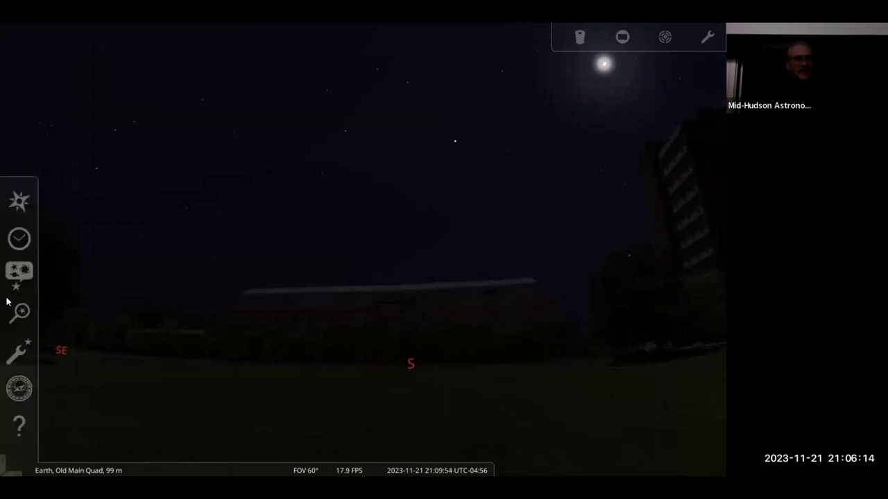
pyautogui.click(20, 273)
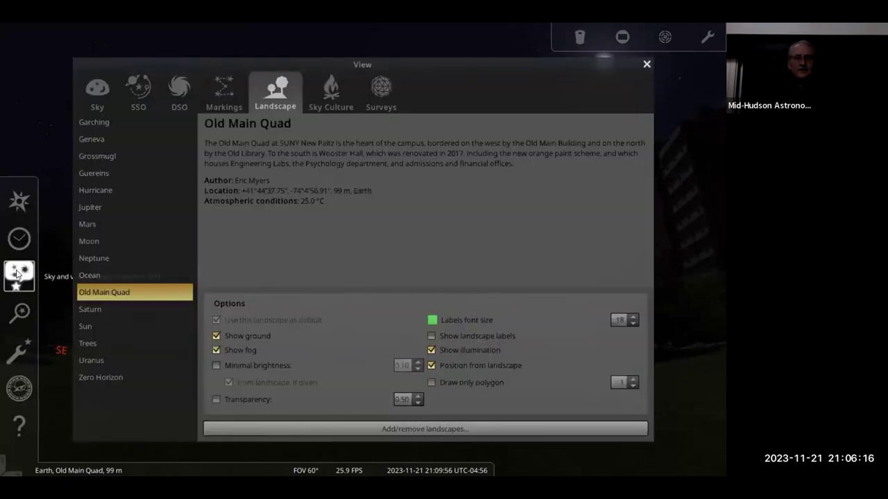
# Step: Install VassarObservatory.zip from the Desktop as a new landscape and acknowledge the success message
pyautogui.click(430, 427)
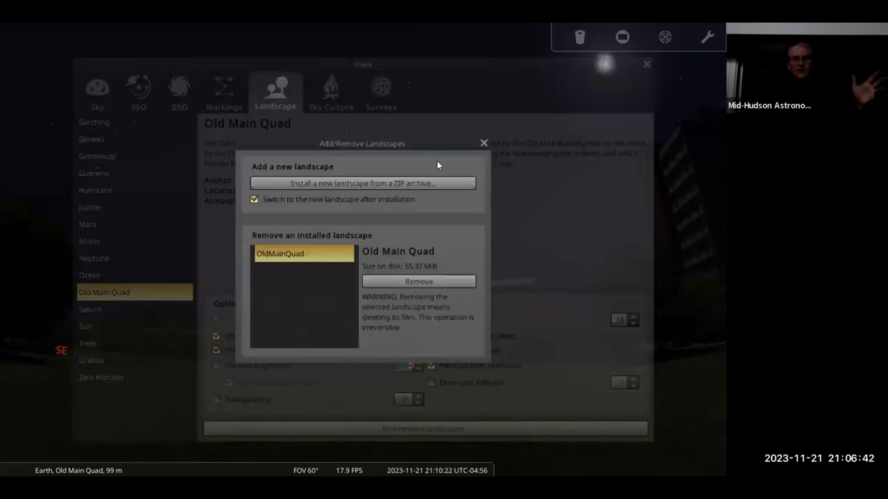
pyautogui.click(360, 183)
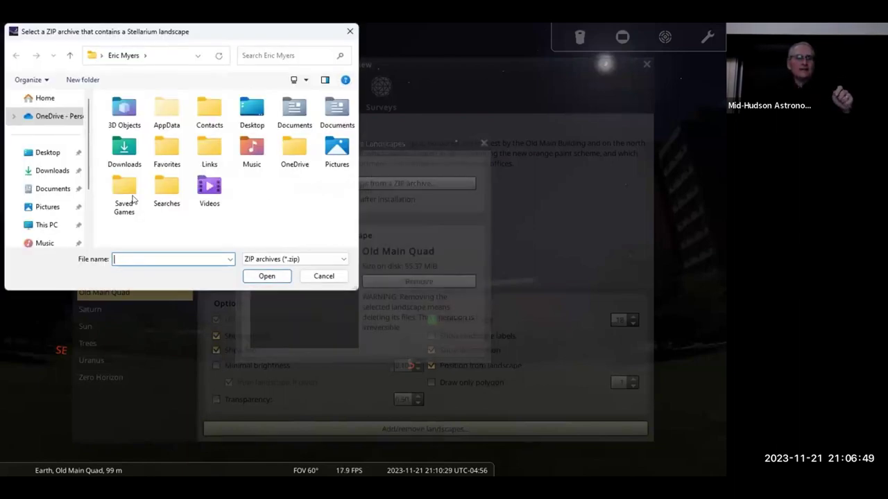
pyautogui.click(43, 153)
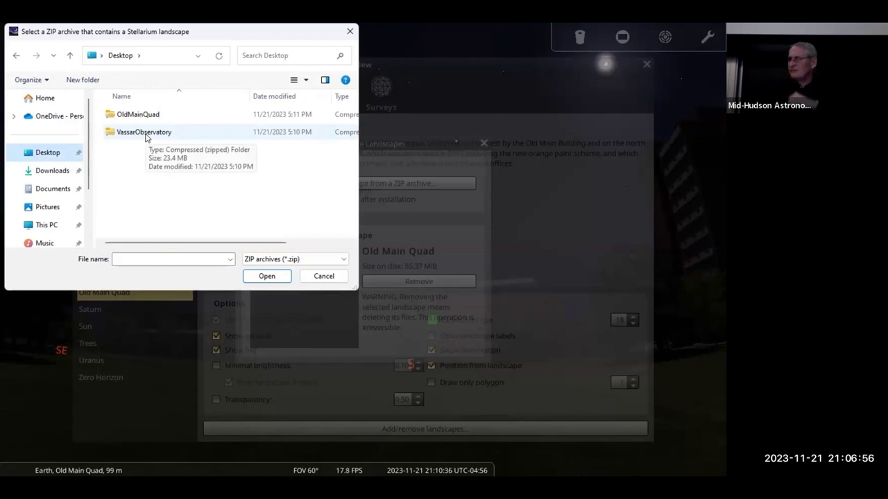
pyautogui.click(145, 136)
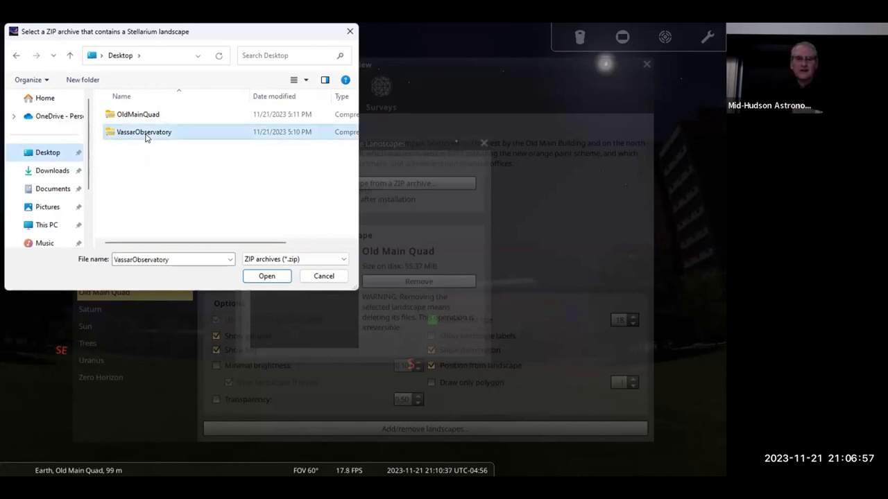
pyautogui.click(265, 277)
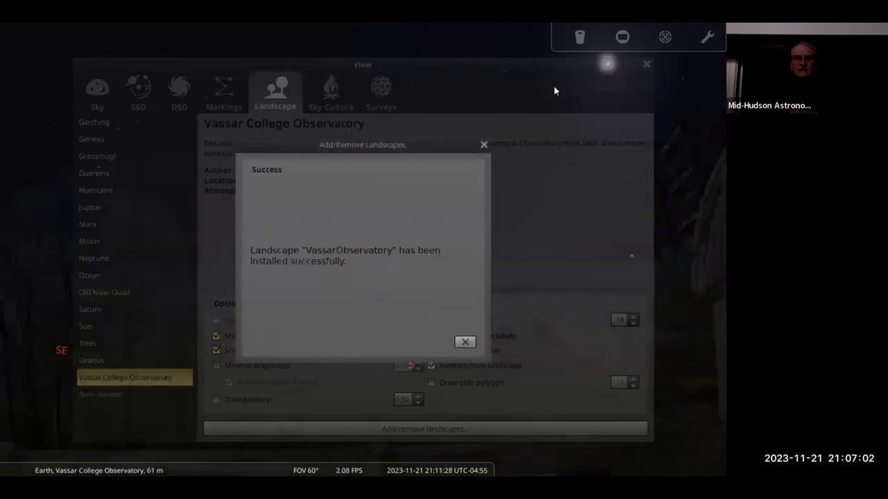
pyautogui.press('Return')
pyautogui.press('Escape')
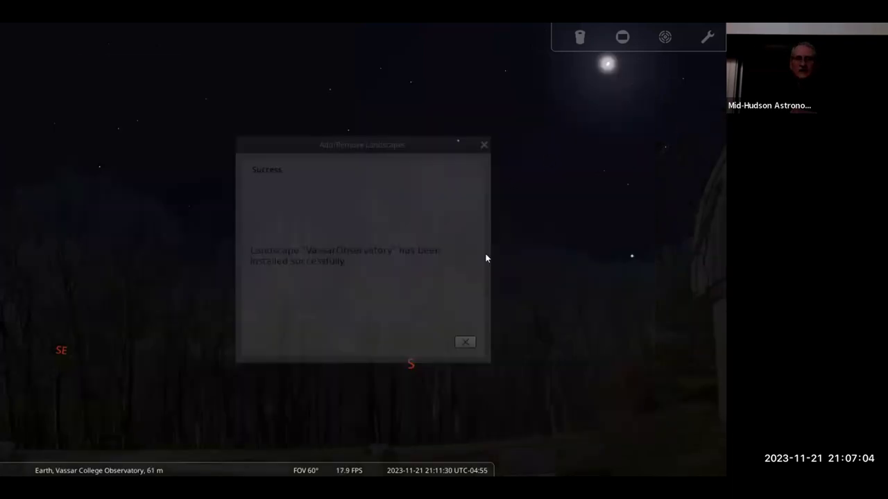
pyautogui.click(464, 343)
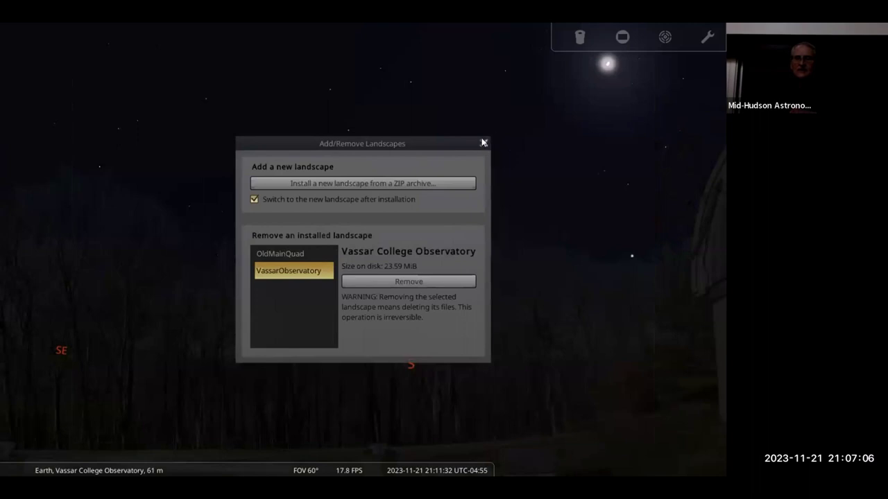
# Step: Close the landscapes dialog and turn the 98.9° view west toward the observatory domes
pyautogui.click(480, 145)
pyautogui.moveTo(502, 170); pyautogui.dragTo(218, 149)
pyautogui.moveTo(472, 208); pyautogui.dragTo(252, 188)
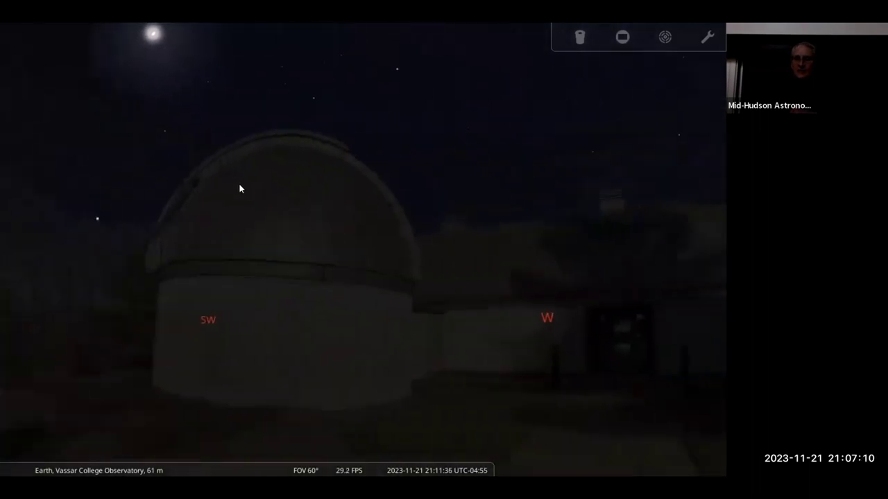
pyautogui.moveTo(532, 234); pyautogui.dragTo(391, 199)
pyautogui.scroll(-5, 391, 199)
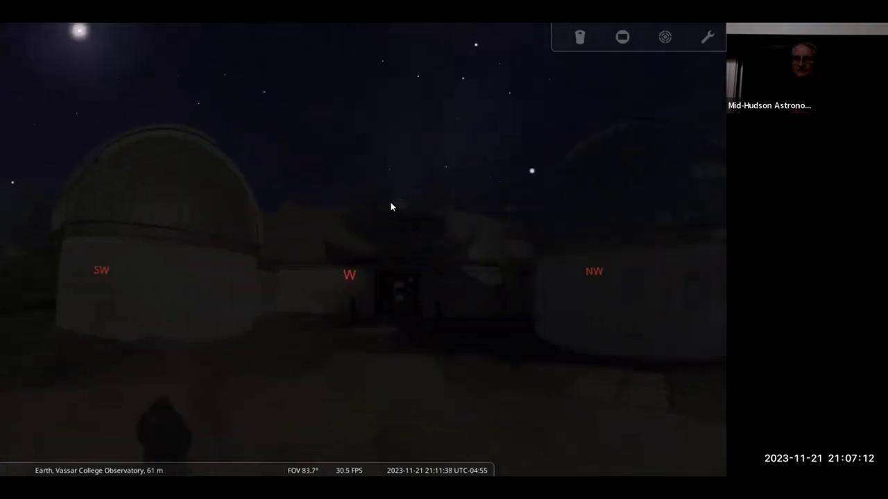
pyautogui.scroll(2, 389, 208)
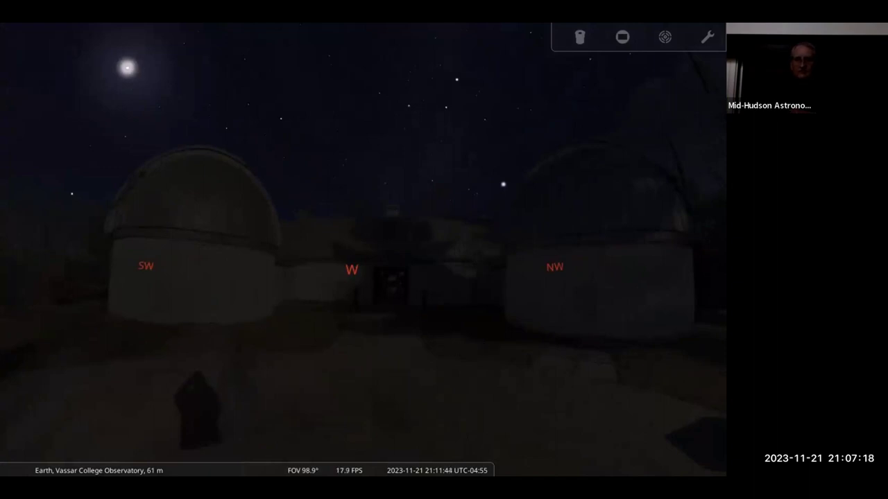
pyautogui.moveTo(450, 448)
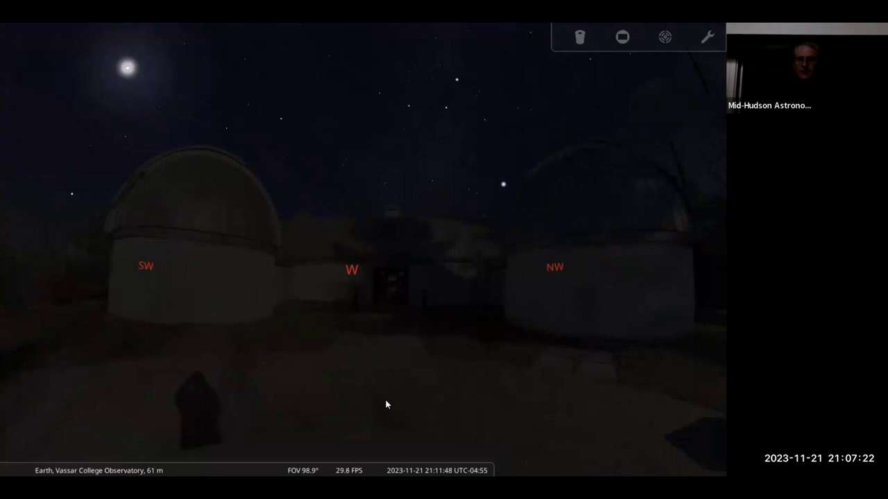
# Step: Advance the date day by day from 2023-11-21 to 2023-12-12
pyautogui.press('=')
pyautogui.press('=')
pyautogui.press('=')
pyautogui.press('=')
pyautogui.press('=')
pyautogui.press('=')
pyautogui.press('=')
pyautogui.press('=')
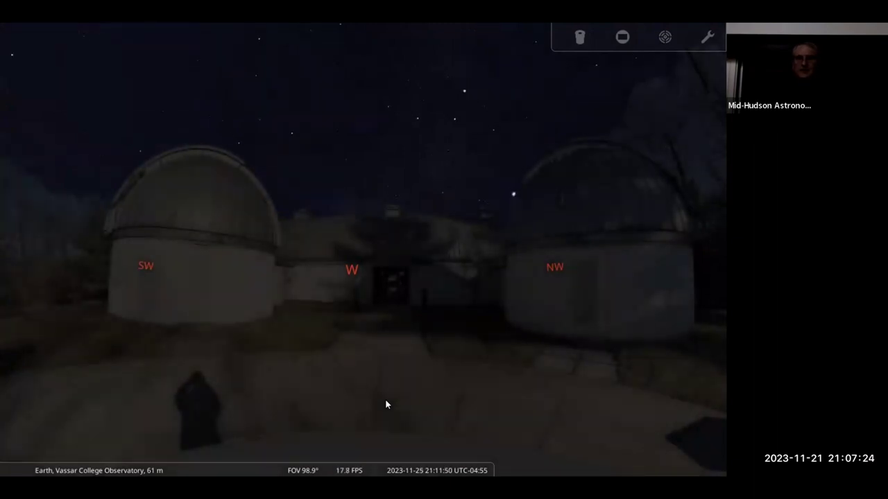
pyautogui.press('=')
pyautogui.press('=')
pyautogui.press('=')
pyautogui.press('=')
pyautogui.press('=')
pyautogui.press('=')
pyautogui.press('=')
pyautogui.press('=')
pyautogui.press('=')
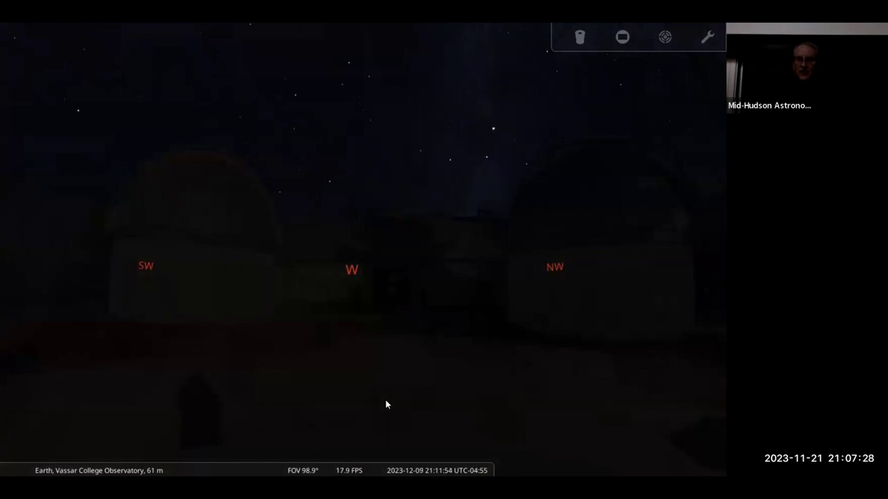
pyautogui.press('=')
pyautogui.press('=')
pyautogui.moveTo(480, 459)
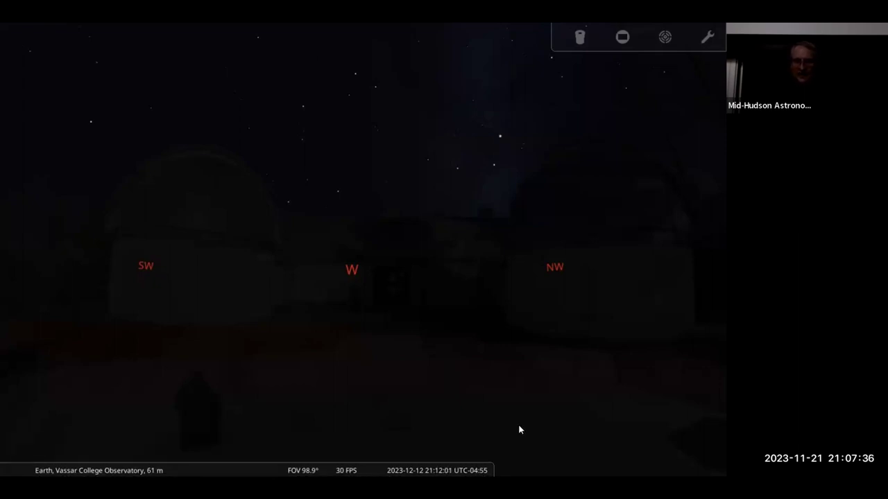
# Step: Briefly check the date/time and location settings windows, then close them
pyautogui.moveTo(14, 385)
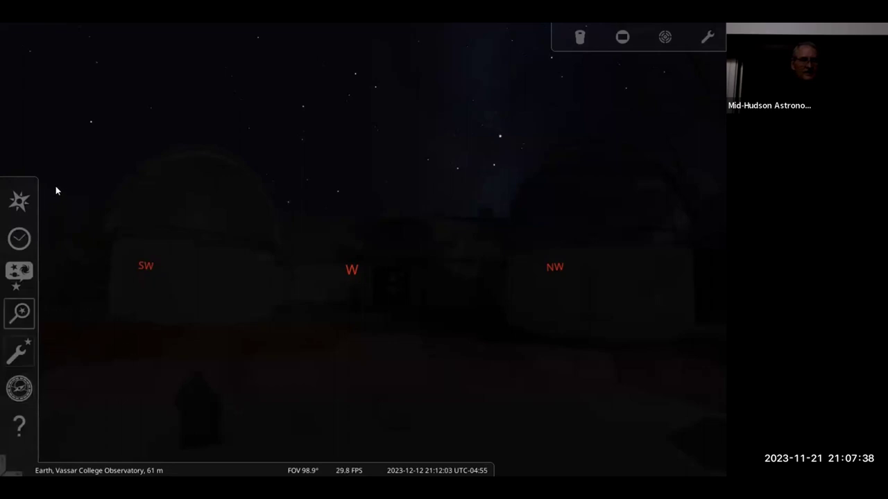
pyautogui.click(18, 240)
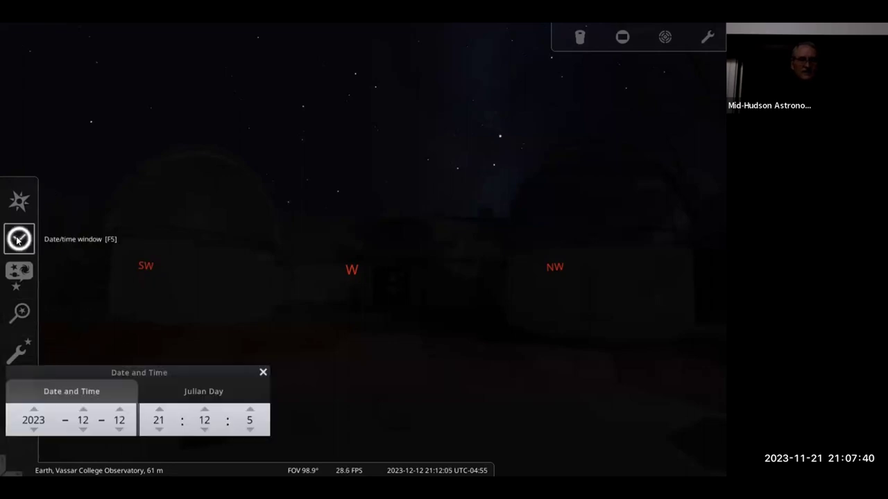
pyautogui.click(18, 240)
pyautogui.click(18, 201)
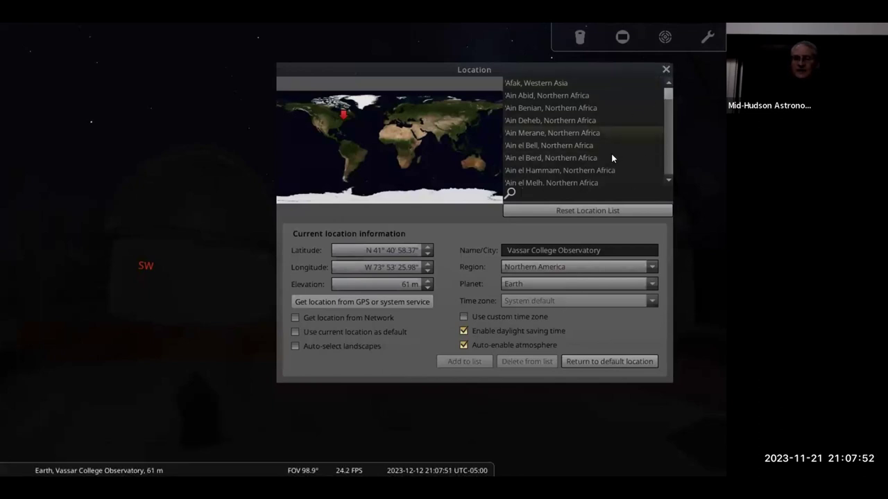
pyautogui.click(666, 70)
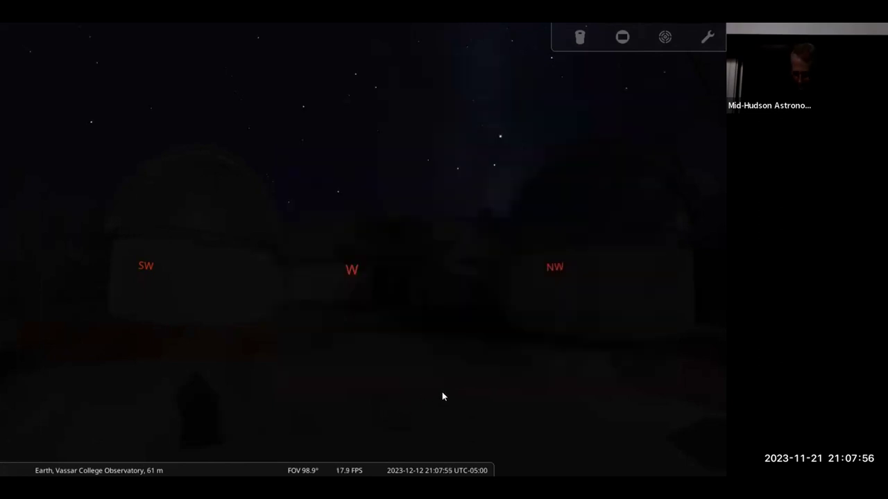
# Step: Step the date and time back to 2023-11-09 at 14:08 afternoon daylight
pyautogui.press('-')
pyautogui.press('-')
pyautogui.press('-')
pyautogui.press('-')
pyautogui.press('-')
pyautogui.press('-')
pyautogui.press('-')
pyautogui.press('-')
pyautogui.press('-')
pyautogui.press('-')
pyautogui.press('-')
pyautogui.press('-')
pyautogui.press('-')
pyautogui.press('-')
pyautogui.press('-')
pyautogui.press('-')
pyautogui.press('-')
pyautogui.press('-')
pyautogui.press('-')
pyautogui.press('-')
pyautogui.press('-')
pyautogui.press('-')
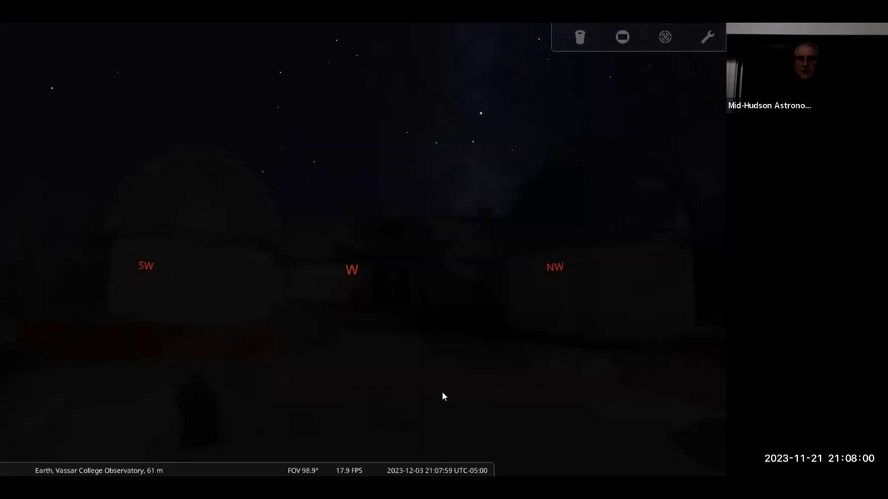
pyautogui.press('-')
pyautogui.press('-')
pyautogui.press('-')
pyautogui.press('-')
pyautogui.press('-')
pyautogui.press('-')
pyautogui.press('-')
pyautogui.press('-')
pyautogui.press('-')
pyautogui.press('-')
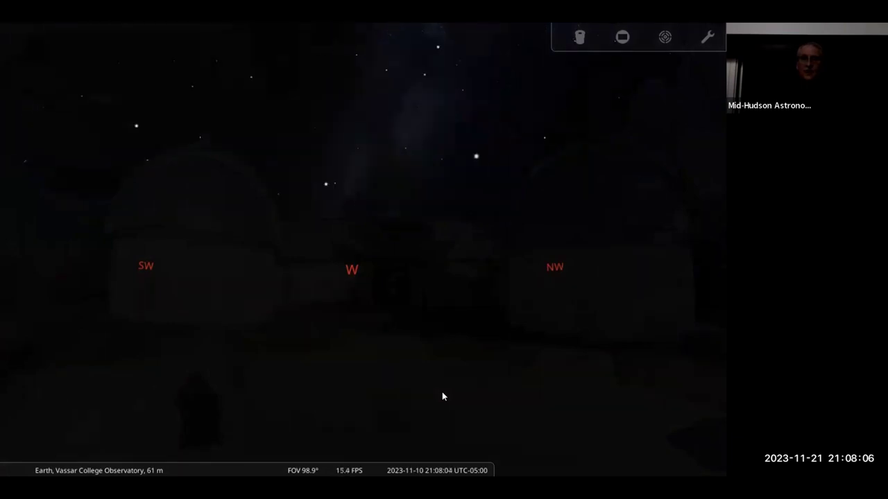
pyautogui.press('=')
pyautogui.press('=')
pyautogui.press('=')
pyautogui.press('=')
pyautogui.press('=')
pyautogui.press('=')
pyautogui.press('=')
pyautogui.press('=')
pyautogui.press('=')
pyautogui.press('=')
pyautogui.press('=')
pyautogui.press('=')
pyautogui.press('=')
pyautogui.press('=')
pyautogui.press('=')
pyautogui.press('=')
pyautogui.press('=')
pyautogui.press('=')
pyautogui.press('=')
pyautogui.press('=')
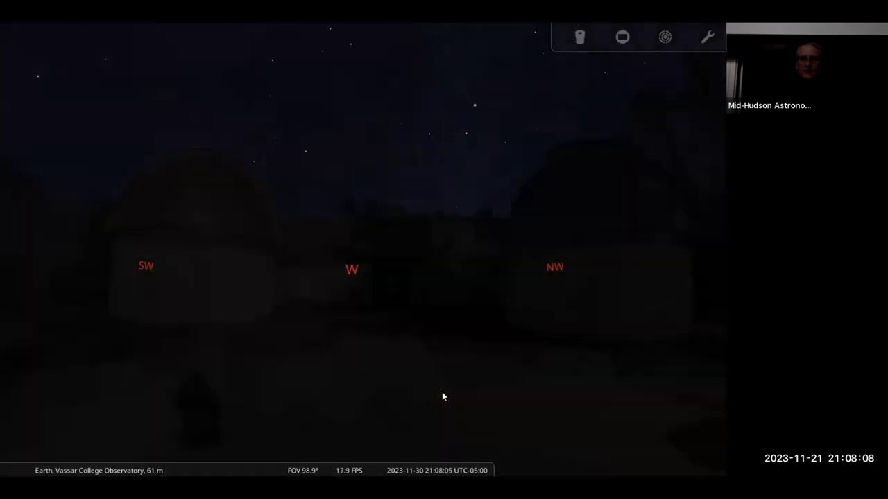
pyautogui.press('8')
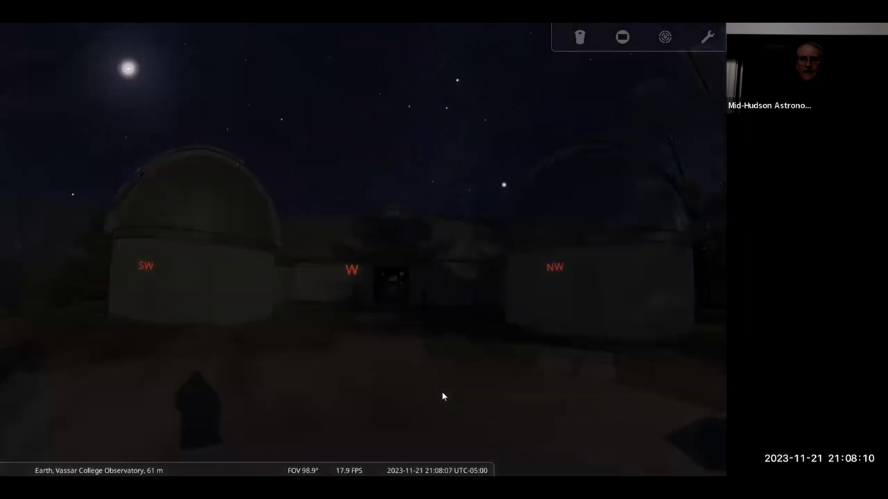
pyautogui.press('=')
pyautogui.press('=')
pyautogui.press('=')
pyautogui.press('=')
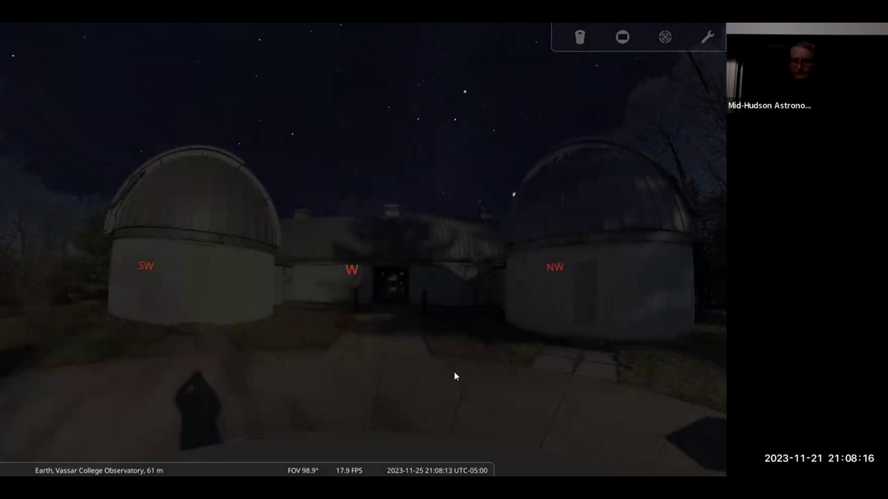
pyautogui.moveTo(454, 376); pyautogui.dragTo(457, 374)
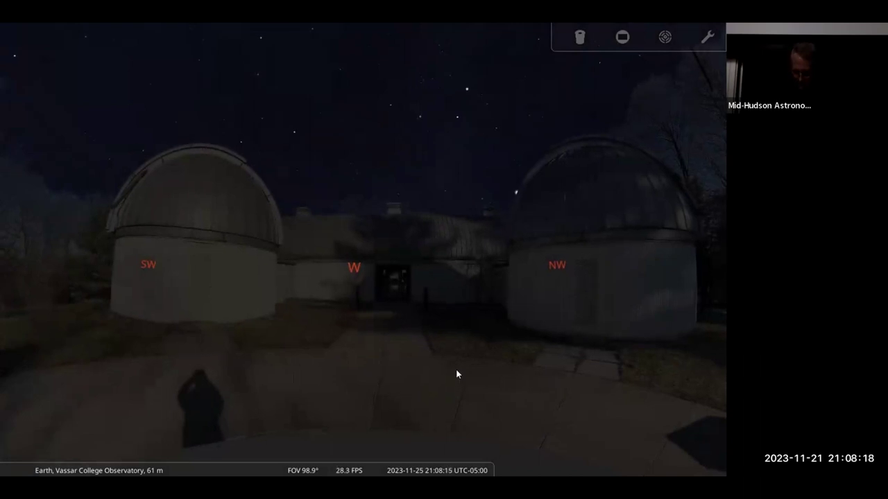
pyautogui.press('-')
pyautogui.press('-')
pyautogui.press('-')
pyautogui.press('-')
pyautogui.press('-')
pyautogui.press('-')
pyautogui.press('-')
pyautogui.press('-')
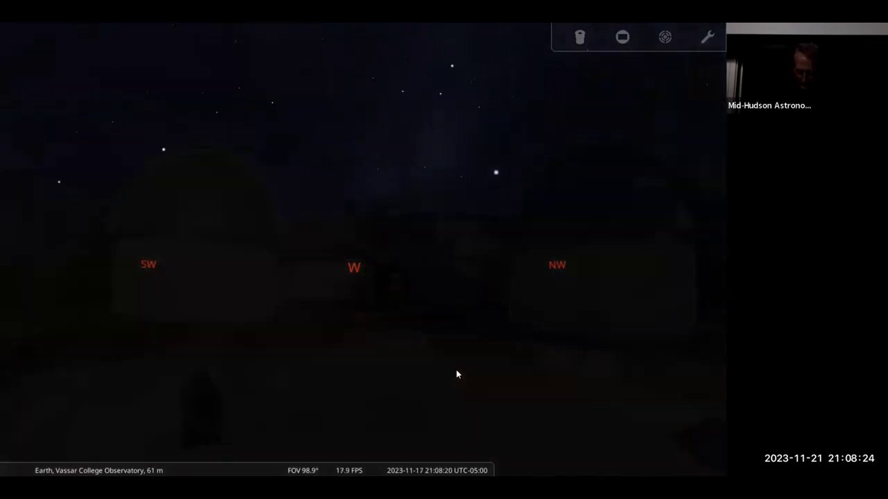
pyautogui.press('[')
pyautogui.press('-')
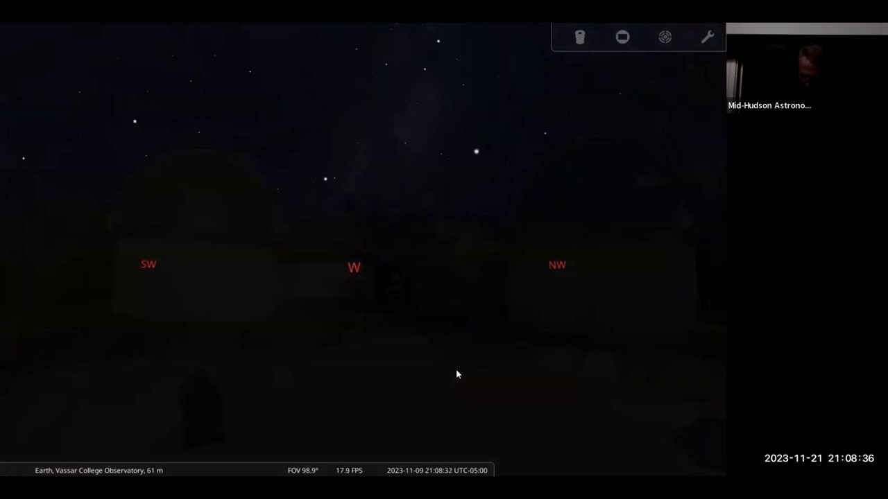
pyautogui.hotkey('ctrl', '-')
pyautogui.hotkey('ctrl', '-')
pyautogui.hotkey('ctrl', '-')
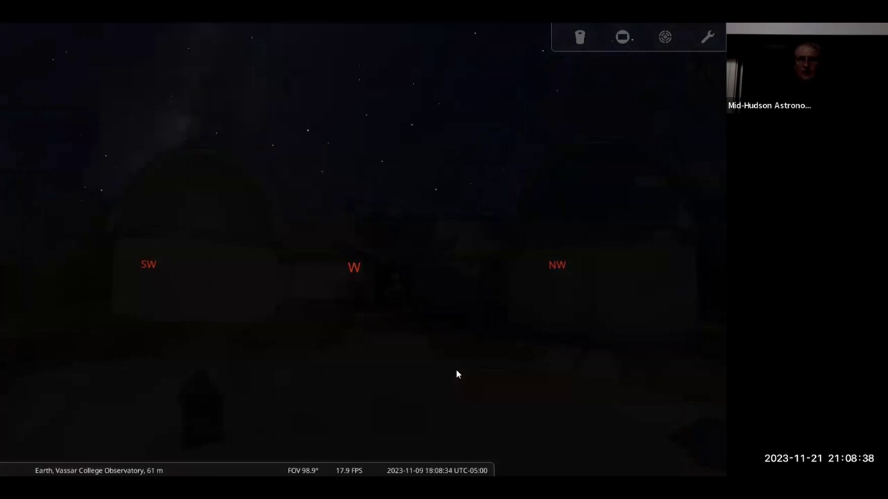
pyautogui.hotkey('ctrl', '-')
pyautogui.hotkey('ctrl', '-')
pyautogui.hotkey('ctrl', '-')
pyautogui.hotkey('ctrl', '-')
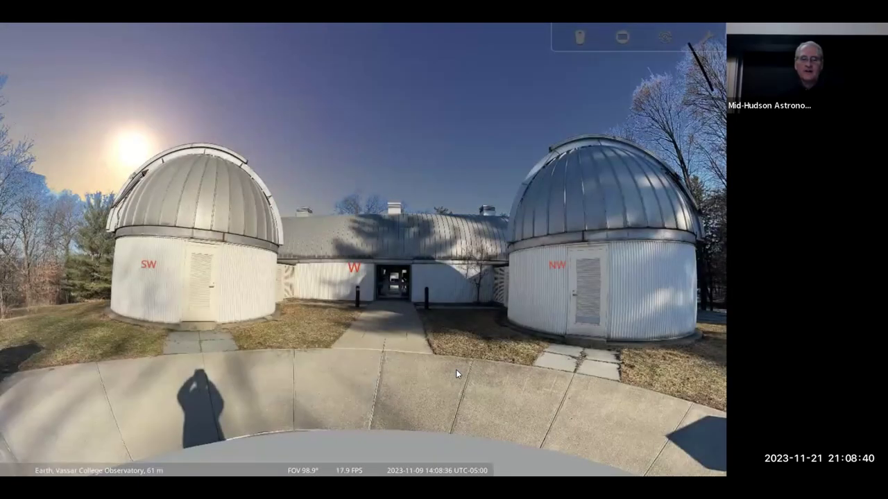
# Step: Set the clock back to 13:09 and turn left past the SW dome toward the wall and posts
pyautogui.hotkey('ctrl', '-')
pyautogui.press('Left')
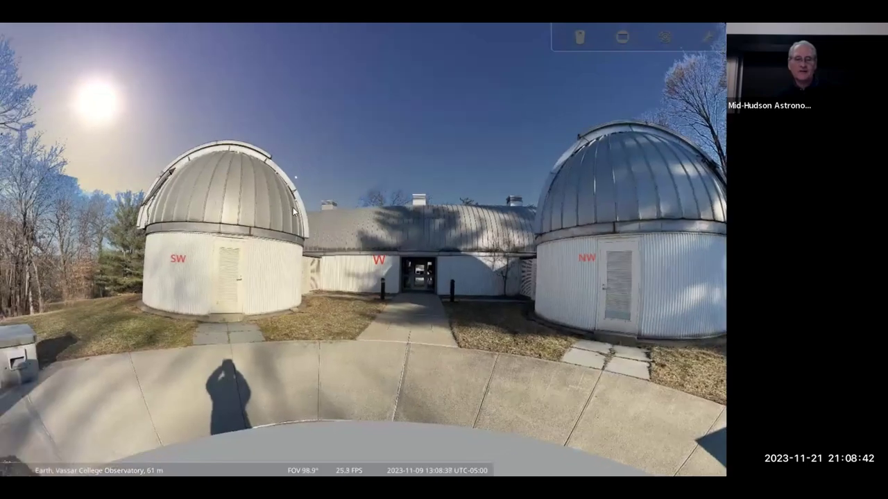
pyautogui.press('Left')
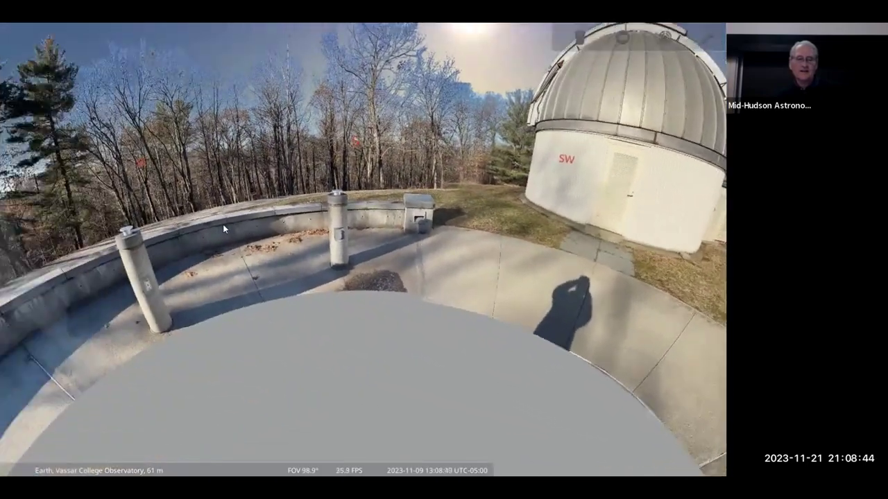
pyautogui.press('Left')
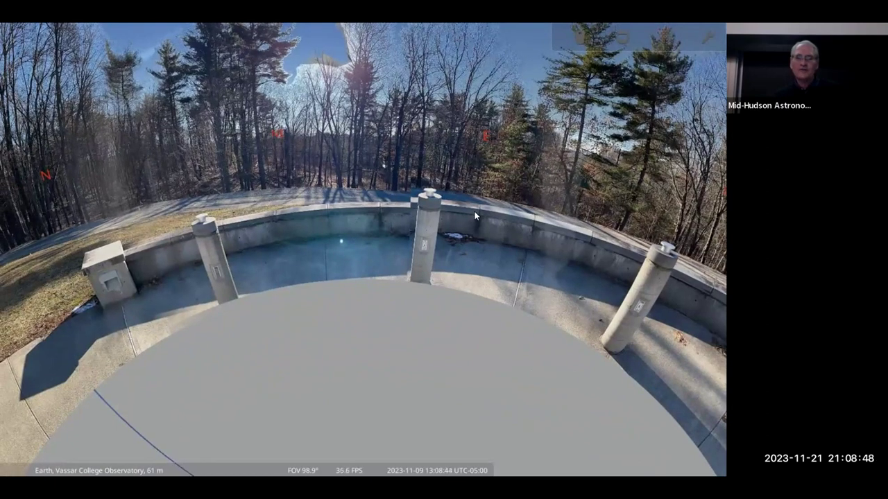
pyautogui.moveTo(404, 219); pyautogui.dragTo(405, 270)
pyautogui.moveTo(406, 391); pyautogui.dragTo(416, 456)
pyautogui.moveTo(402, 278); pyautogui.dragTo(483, 380)
# Step: Pan around through north back to the west, framing the Sun and both domes
pyautogui.moveTo(406, 398)
pyautogui.mouseDown()
pyautogui.moveTo(499, 327)
pyautogui.moveTo(506, 333)
pyautogui.moveTo(424, 325)
pyautogui.mouseUp()
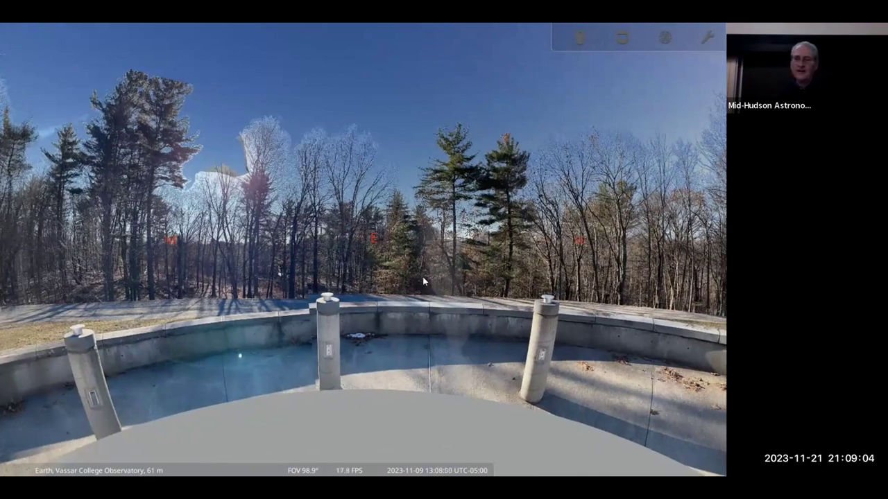
pyautogui.moveTo(453, 281); pyautogui.dragTo(305, 278)
pyautogui.moveTo(581, 250); pyautogui.dragTo(393, 264)
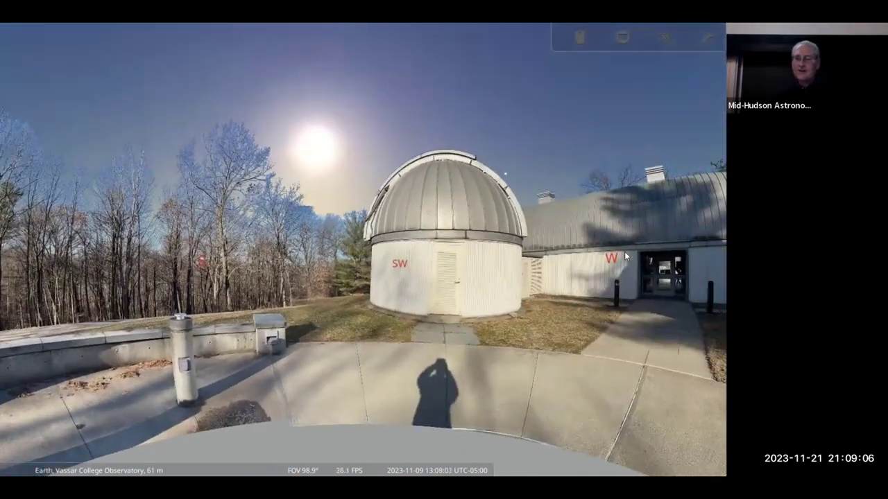
pyautogui.moveTo(660, 257); pyautogui.dragTo(396, 250)
pyautogui.moveTo(590, 262); pyautogui.dragTo(464, 266)
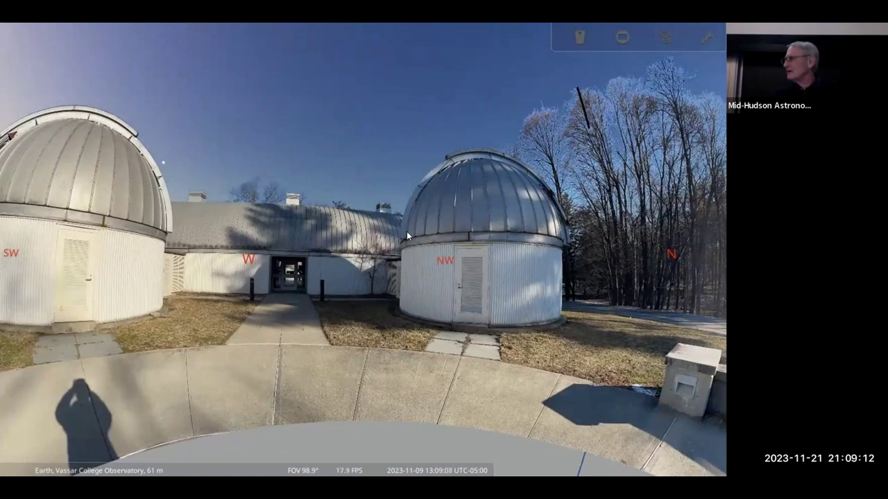
pyautogui.moveTo(367, 228); pyautogui.dragTo(447, 247)
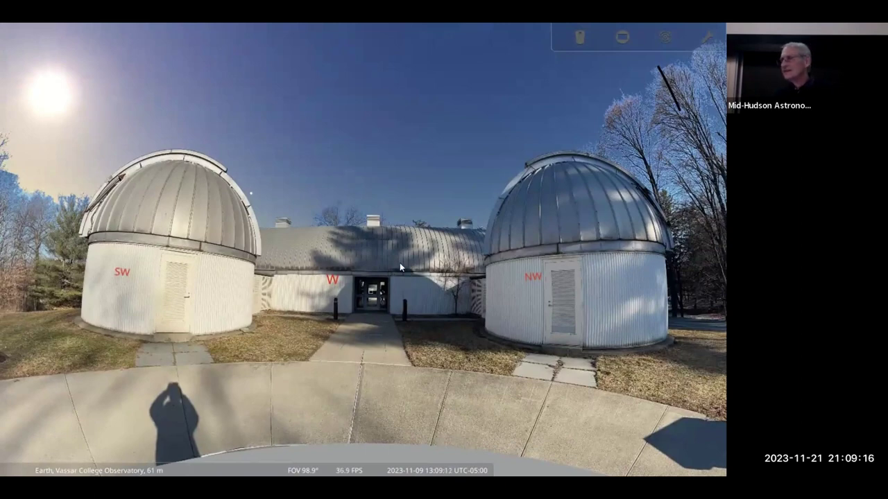
pyautogui.moveTo(433, 191); pyautogui.dragTo(424, 219)
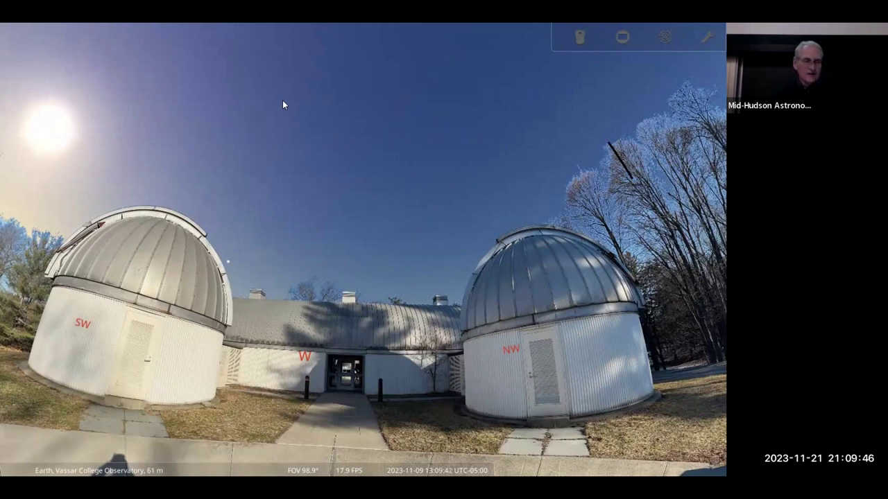
# Step: Tilt the view upward to show more daytime sky above the Vassar observatory domes
pyautogui.moveTo(428, 177); pyautogui.dragTo(437, 236)
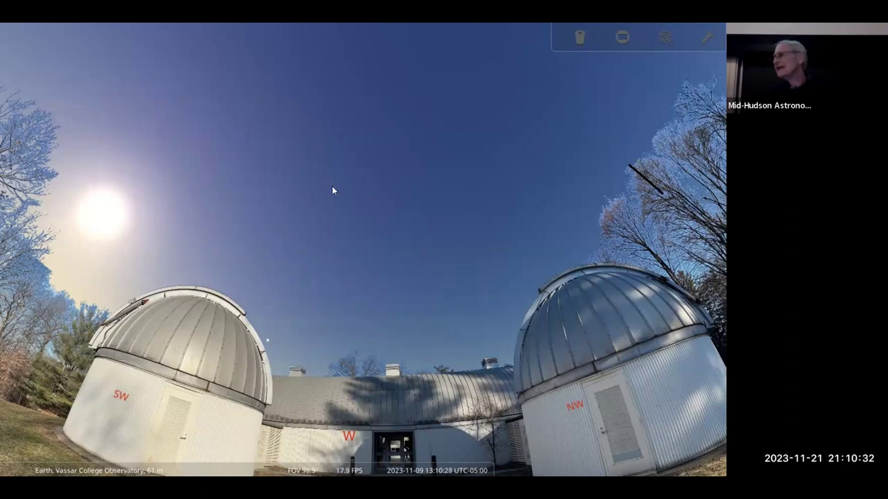
pyautogui.moveTo(12, 277)
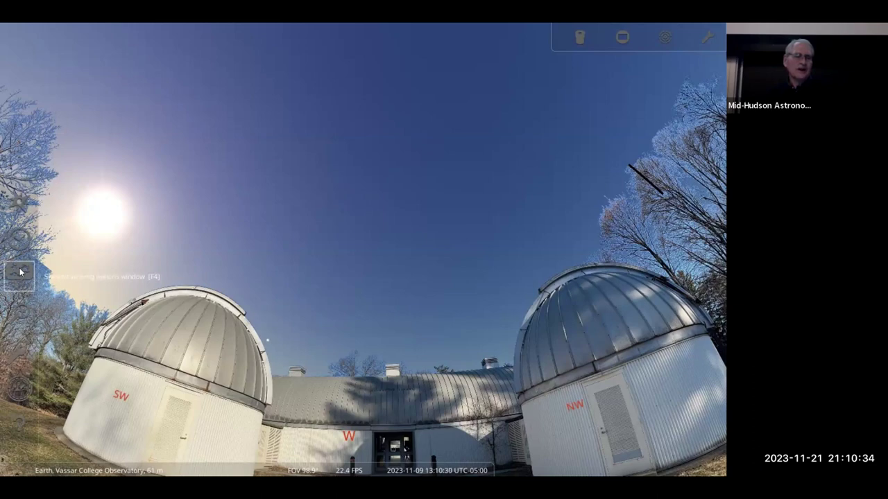
# Step: Switch the landscape to Ocean and raise the western sea horizon into view
pyautogui.click(20, 277)
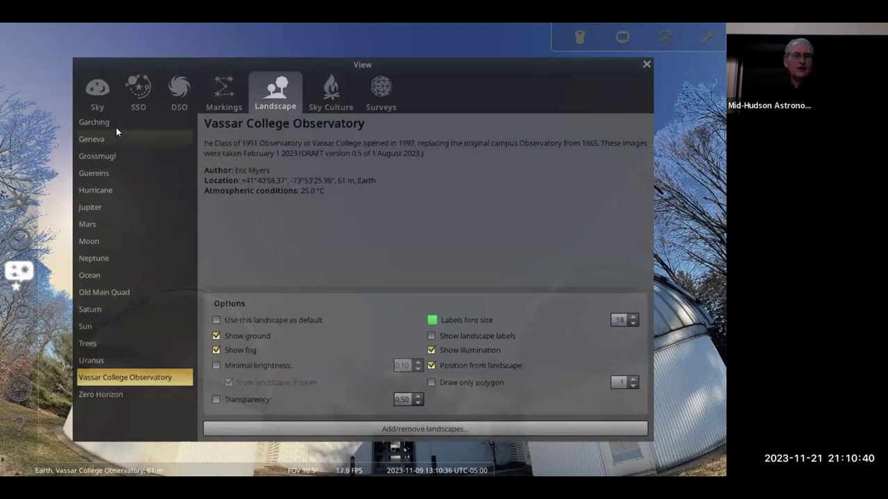
pyautogui.click(94, 273)
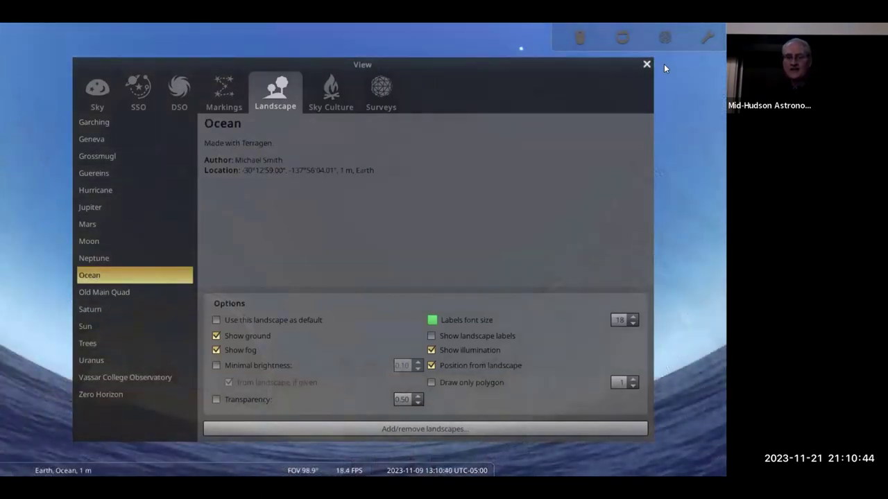
pyautogui.press('F4')
pyautogui.moveTo(428, 385); pyautogui.dragTo(415, 243)
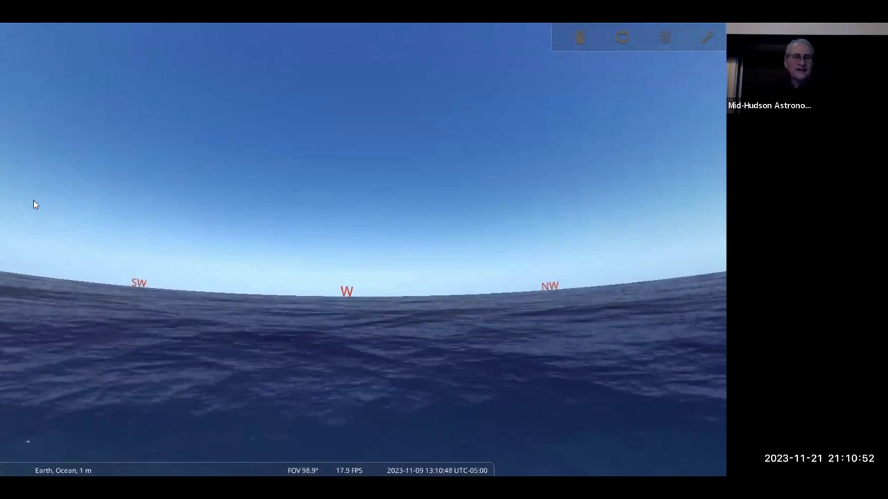
# Step: Set the date to 1912-04-15 in the Date/Time window
pyautogui.moveTo(8, 223)
pyautogui.click(19, 238)
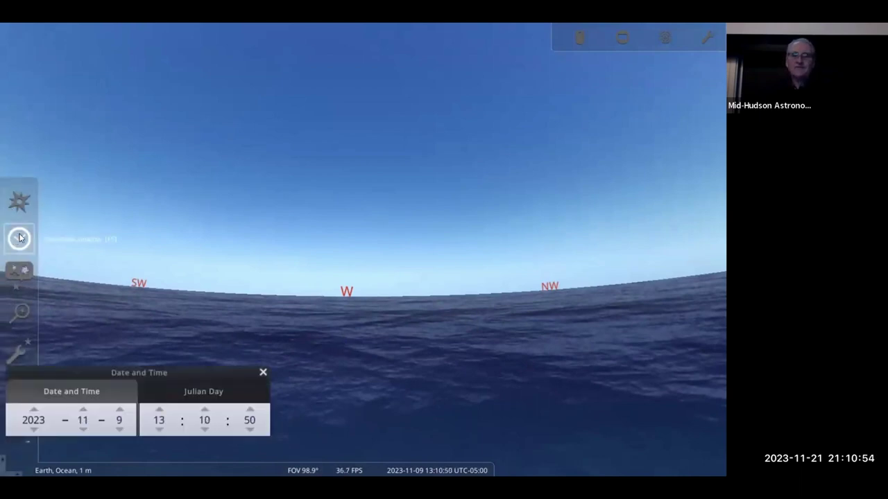
pyautogui.moveTo(155, 370); pyautogui.dragTo(504, 106)
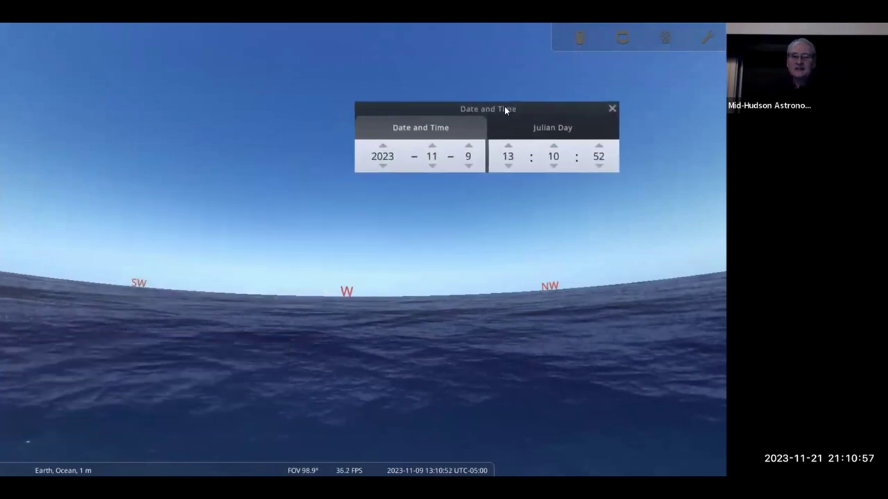
pyautogui.doubleClick(390, 157)
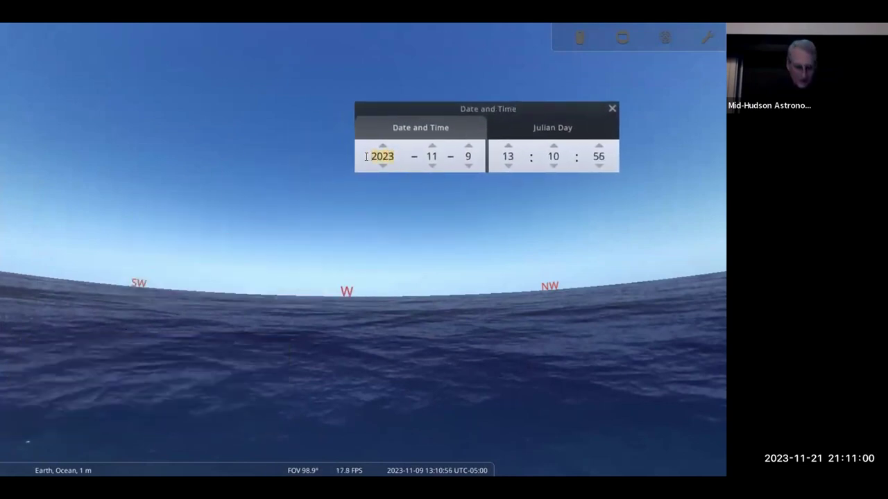
pyautogui.write('1912')
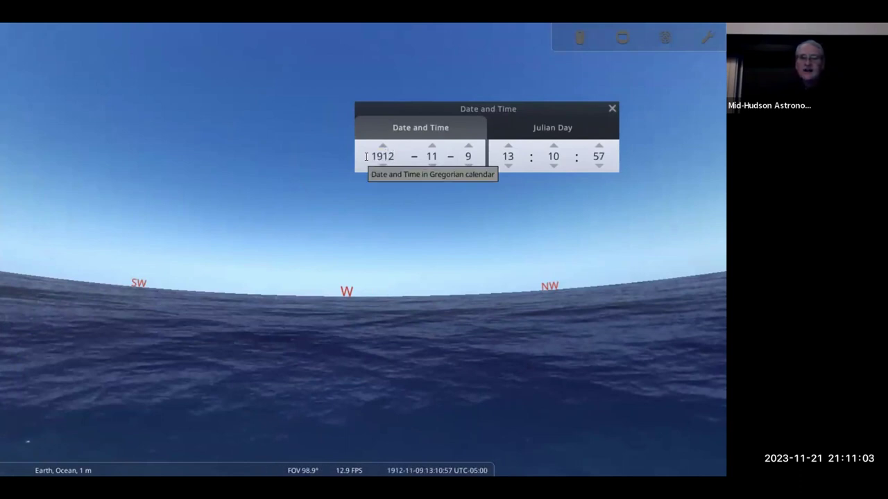
pyautogui.press('Tab')
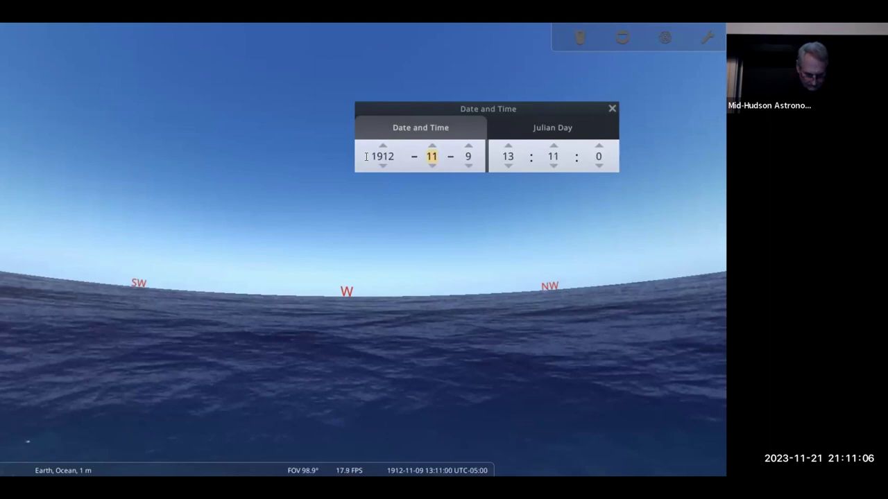
pyautogui.write('4')
pyautogui.press('Tab')
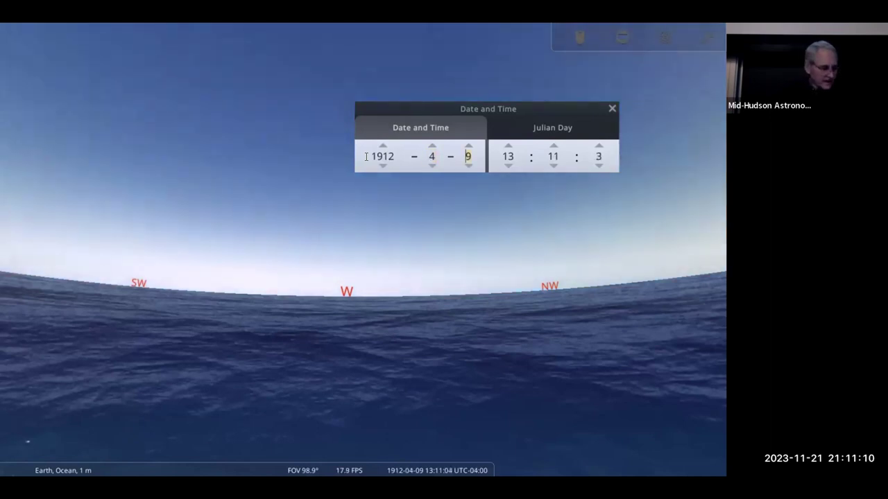
pyautogui.write('15')
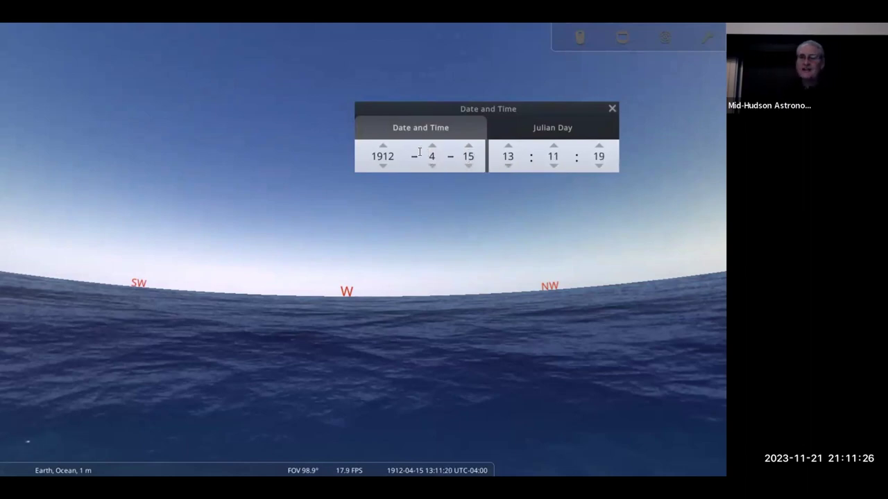
# Step: Set the time to 02:32 and close the Date/Time window
pyautogui.doubleClick(509, 156)
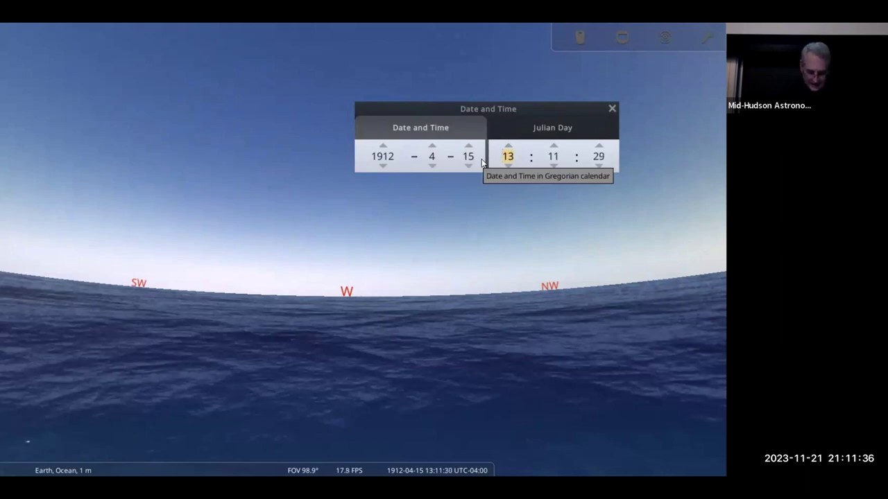
pyautogui.write('02')
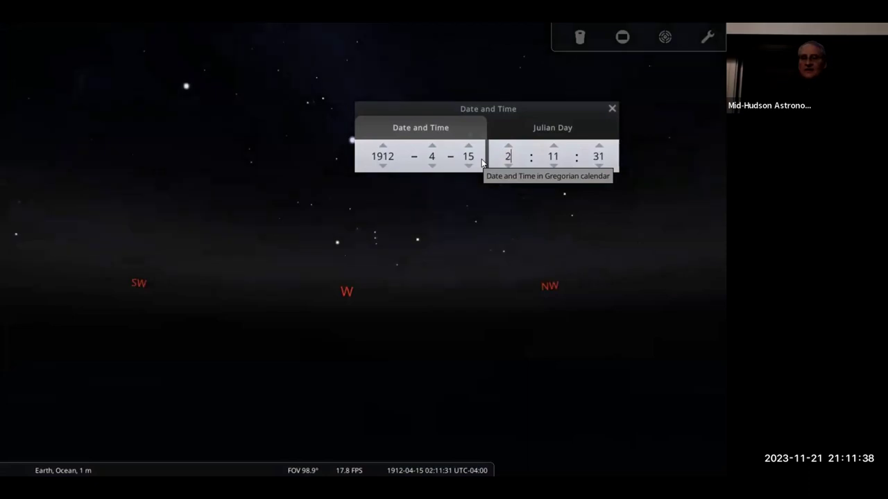
pyautogui.press('Tab')
pyautogui.write('32')
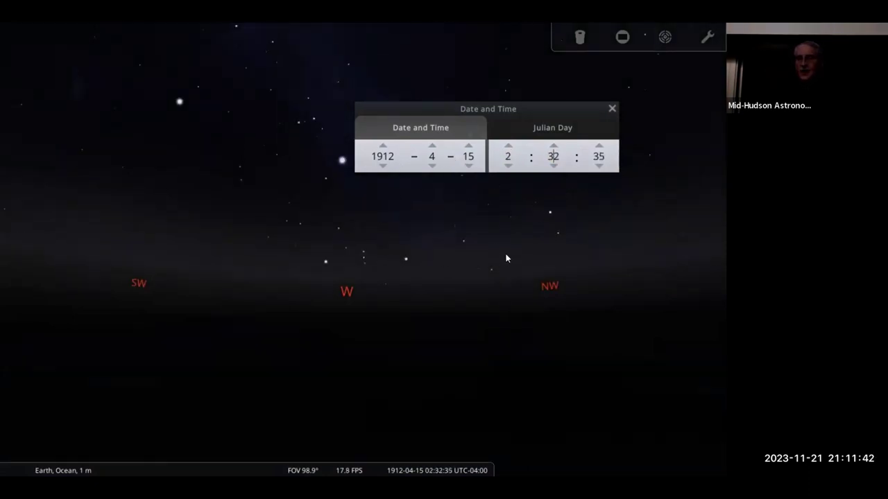
pyautogui.click(612, 109)
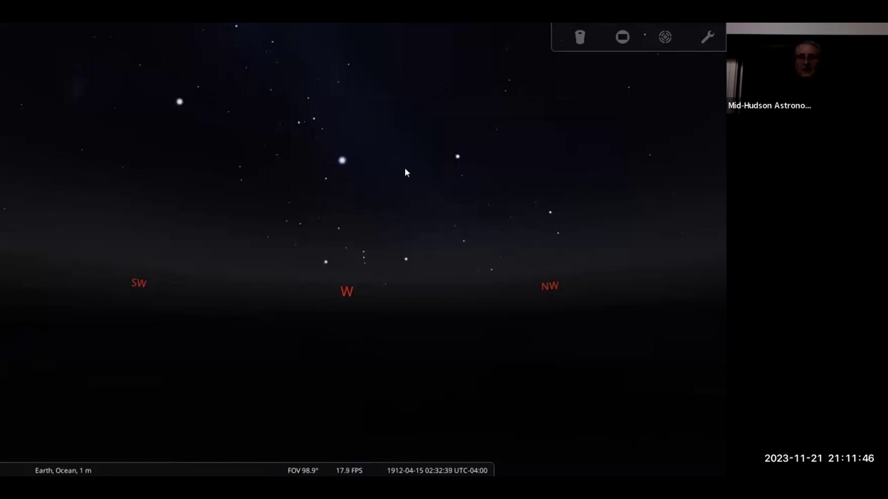
pyautogui.moveTo(19, 350)
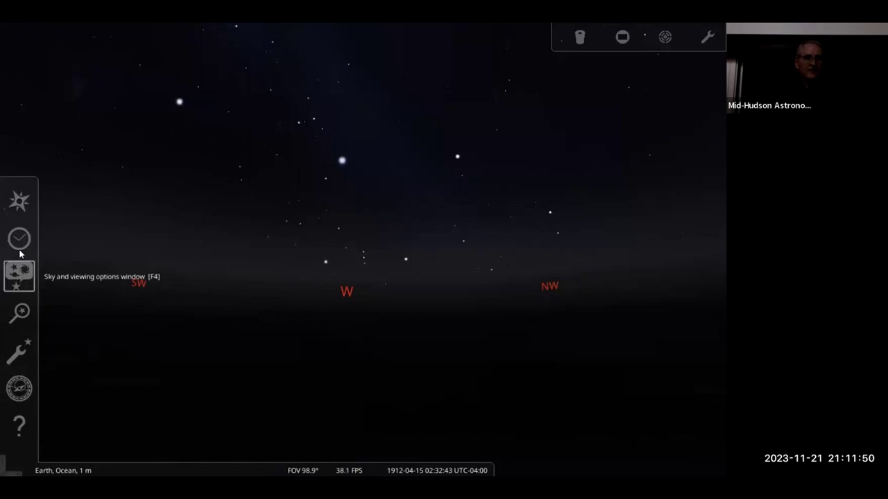
# Step: Set the observer's latitude to N 41°43'32" in the Location window
pyautogui.click(20, 200)
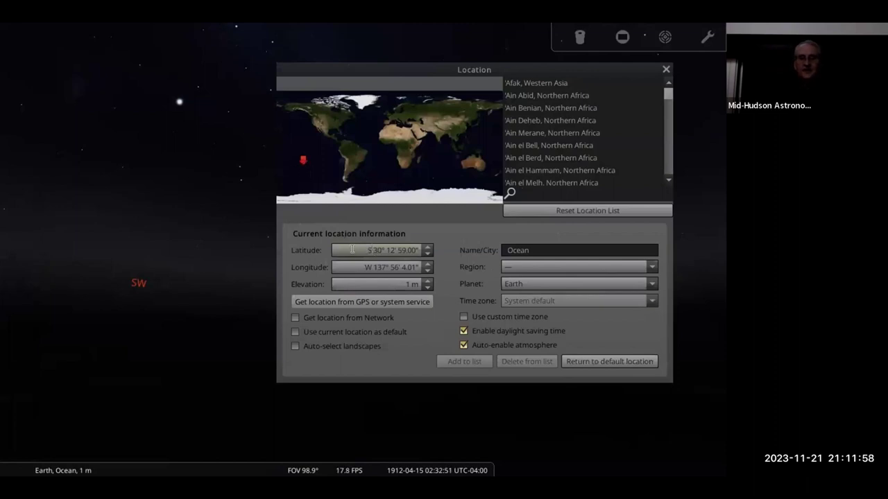
pyautogui.click(428, 247)
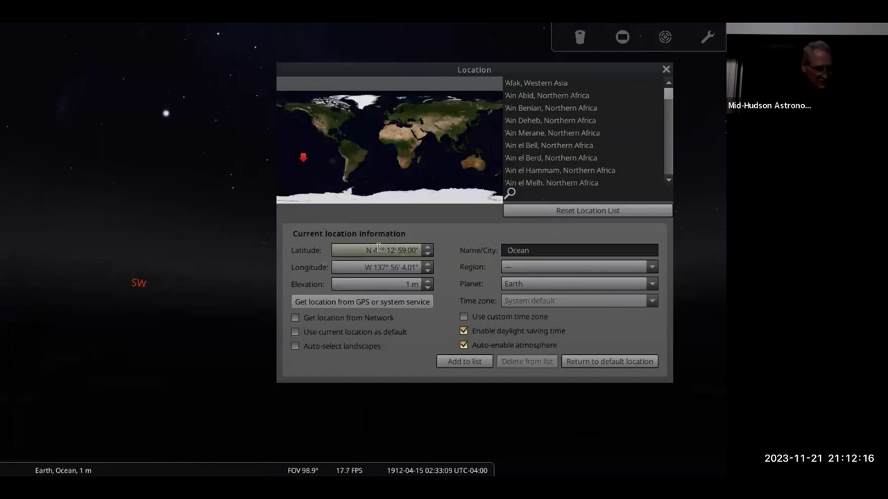
pyautogui.click(378, 250)
pyautogui.write('43')
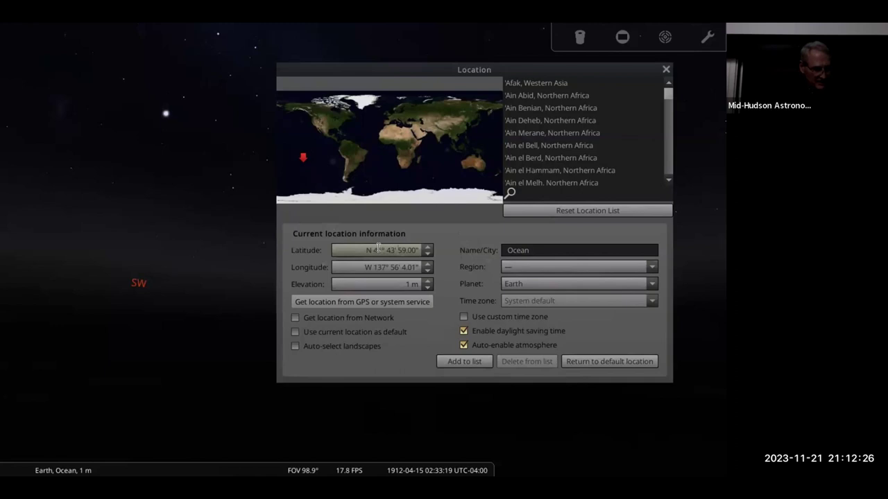
pyautogui.press('BackSpace')
pyautogui.press('Delete')
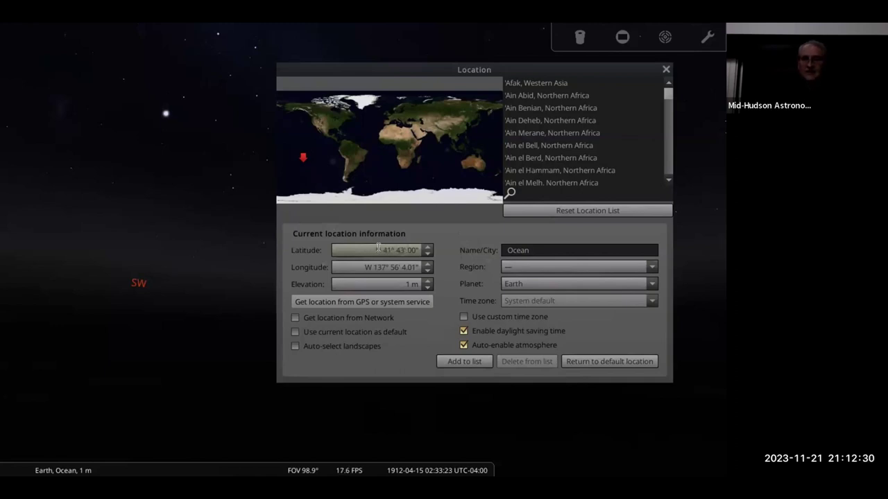
pyautogui.write('32.')
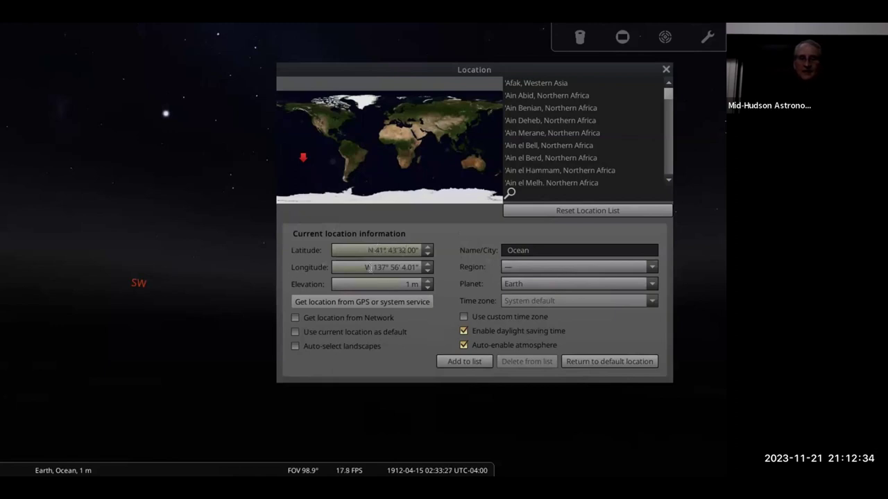
# Step: Change the longitude degrees to W 49°
pyautogui.click(380, 267)
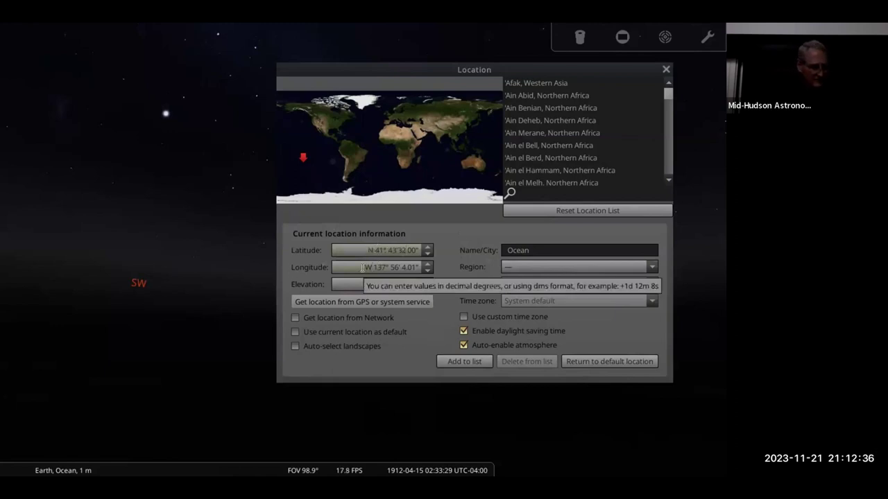
pyautogui.press('BackSpace')
pyautogui.write('4')
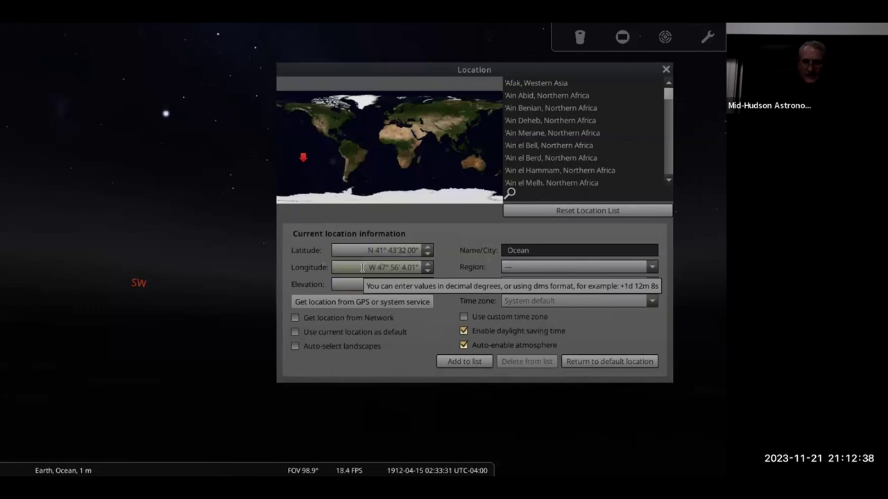
pyautogui.press('Delete')
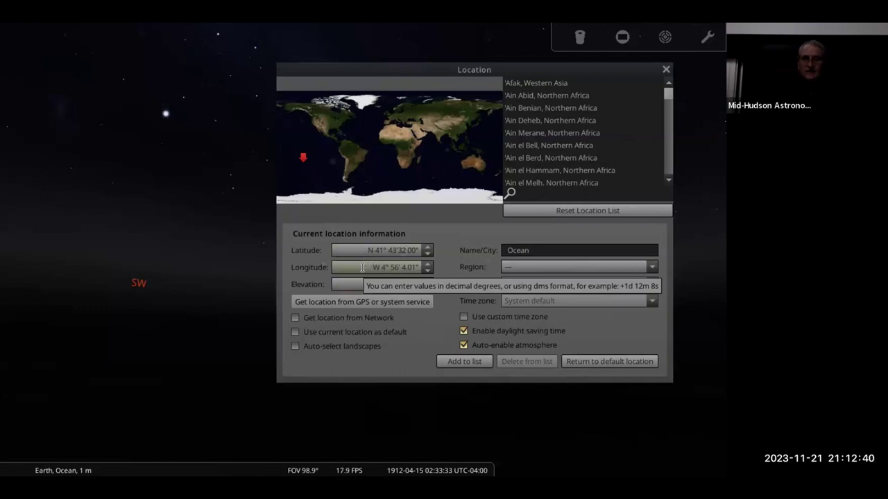
pyautogui.write('9')
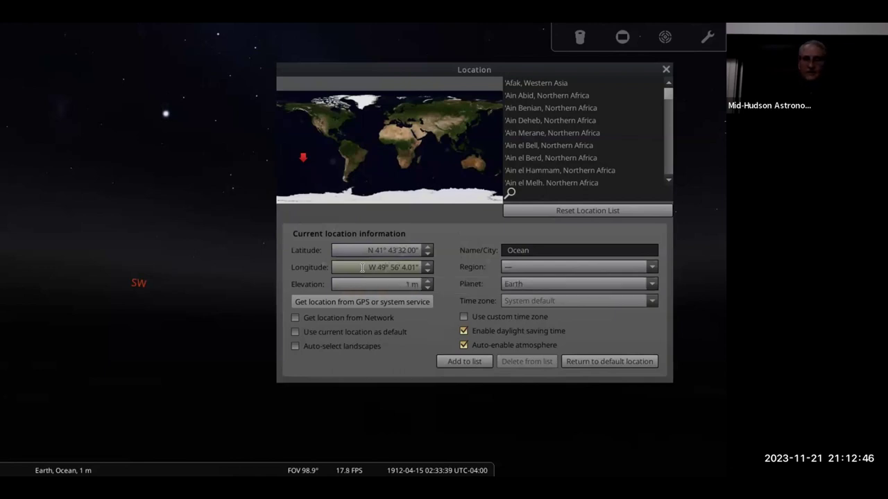
pyautogui.write('9')
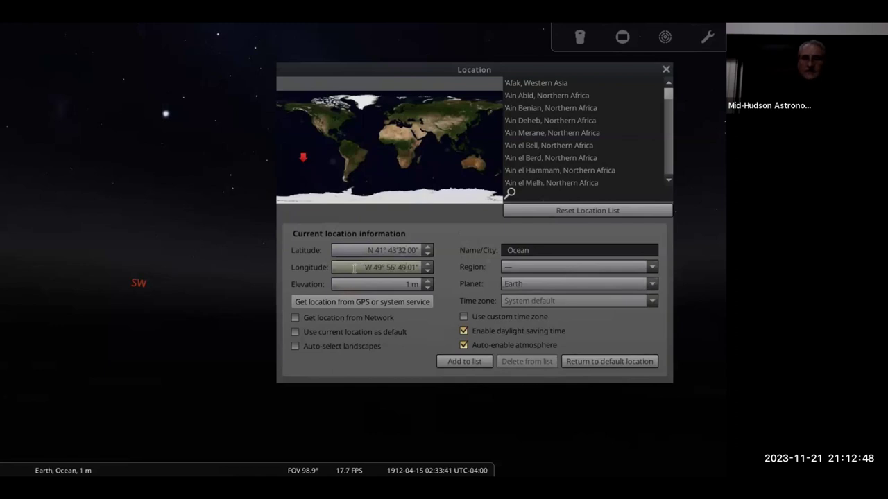
# Step: Set the elevation to 10 m and turn off daylight saving time
pyautogui.click(428, 281)
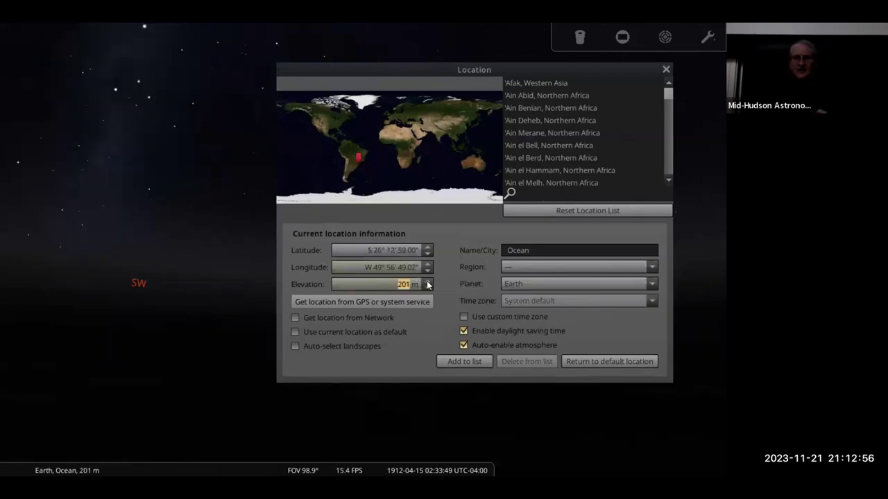
pyautogui.press('BackSpace')
pyautogui.write('0')
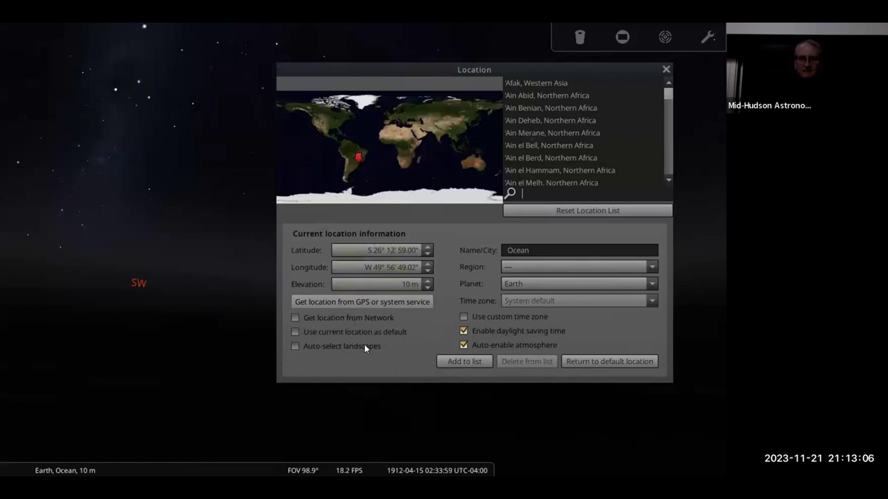
pyautogui.click(464, 331)
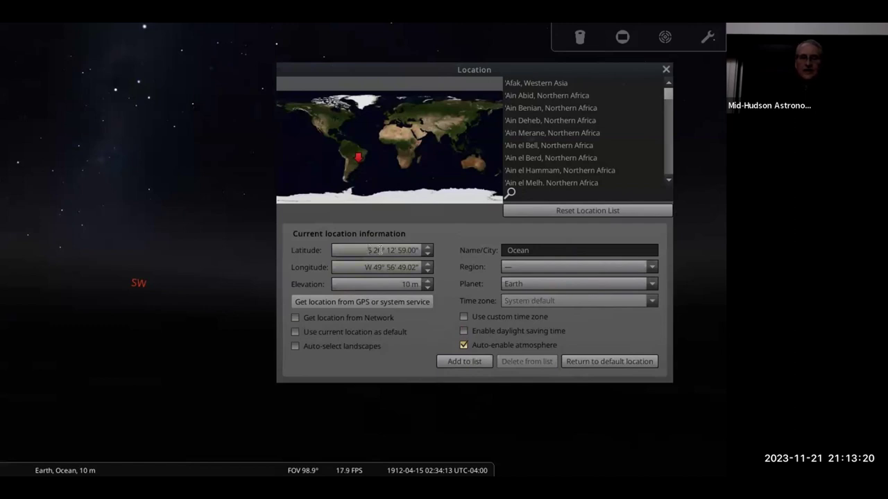
# Step: Retype the latitude as N 41°43'32" and apply it
pyautogui.moveTo(366, 249)
pyautogui.mouseDown()
pyautogui.moveTo(417, 249)
pyautogui.moveTo(373, 244)
pyautogui.mouseUp()
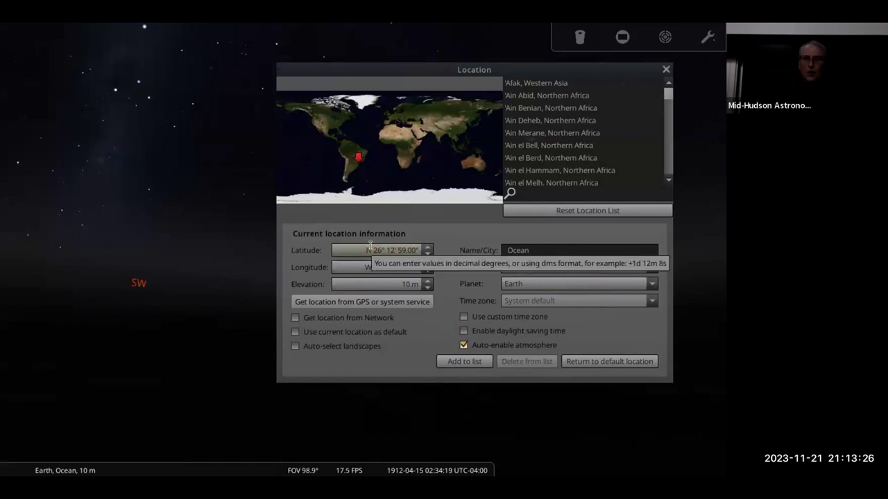
pyautogui.press('BackSpace')
pyautogui.press('BackSpace')
pyautogui.write('41')
pyautogui.press('BackSpace')
pyautogui.press('BackSpace')
pyautogui.write('43')
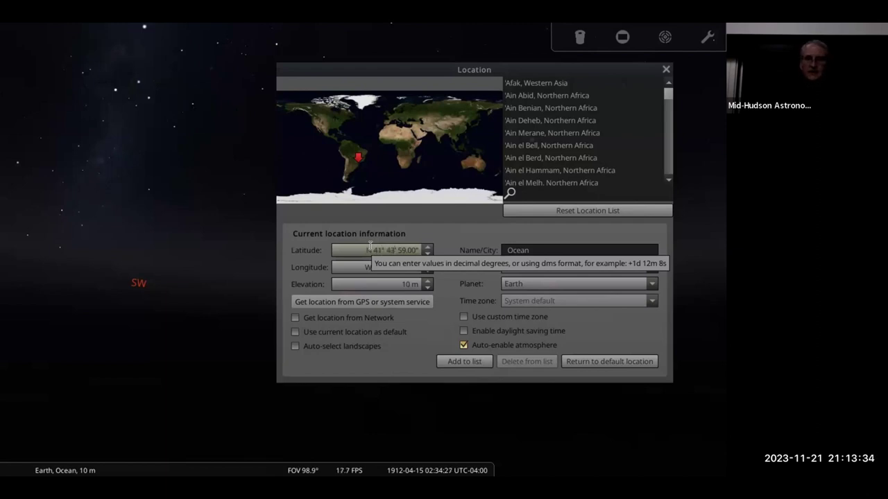
pyautogui.press('Right')
pyautogui.press('Right')
pyautogui.press('Right')
pyautogui.press('Right')
pyautogui.press('BackSpace')
pyautogui.press('BackSpace')
pyautogui.write('32')
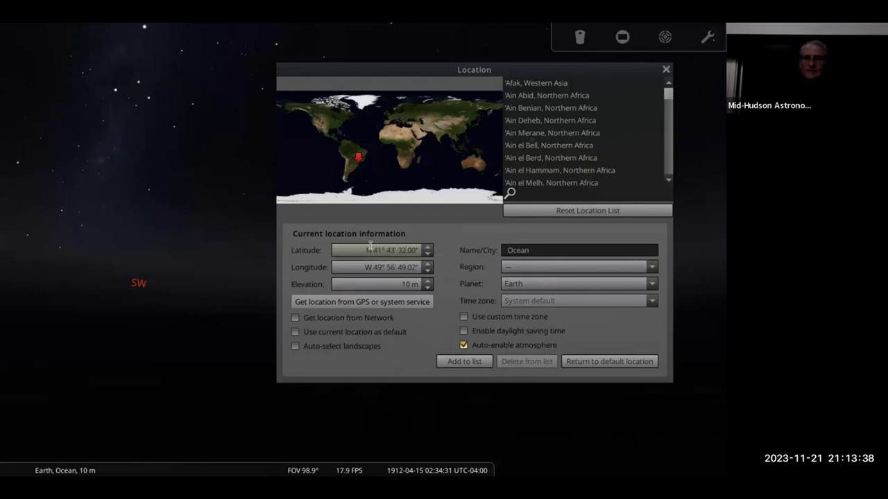
pyautogui.press('Return')
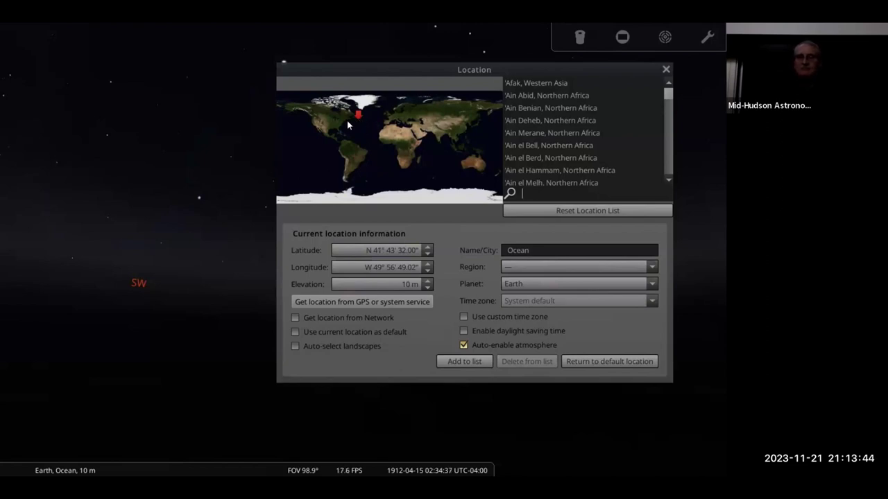
pyautogui.moveTo(626, 70); pyautogui.dragTo(623, 76)
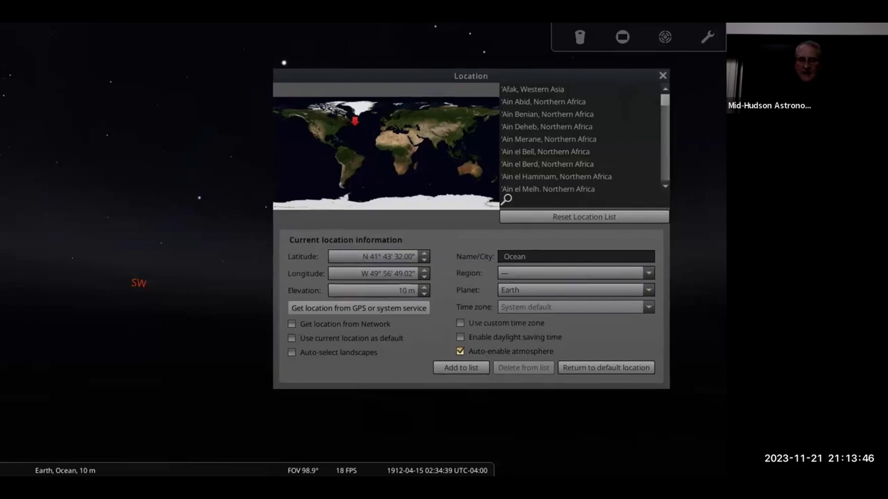
pyautogui.moveTo(445, 452)
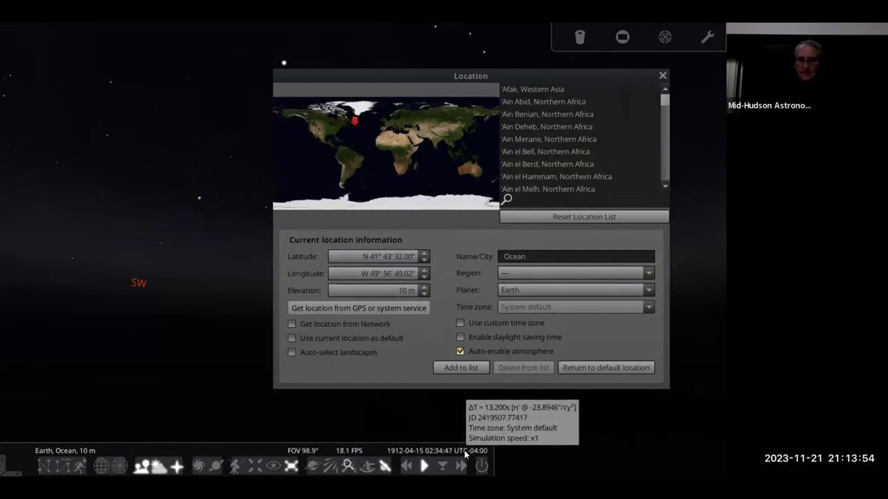
# Step: Enable the custom time zone and advance the clock to 02:40 on 1912-04-15
pyautogui.click(460, 316)
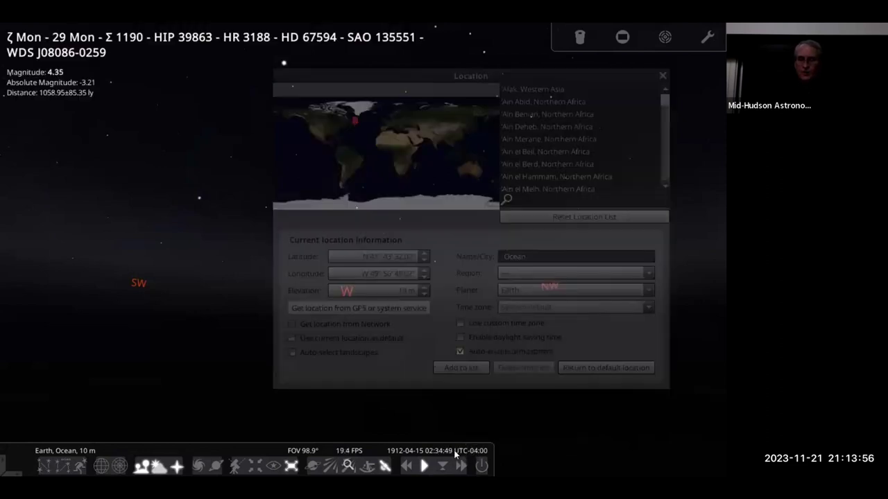
pyautogui.click(459, 321)
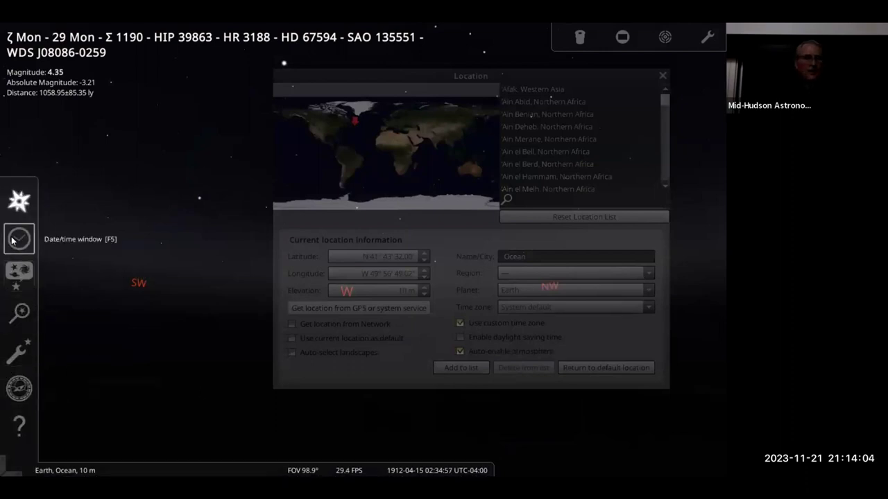
pyautogui.click(19, 238)
pyautogui.click(553, 147)
pyautogui.click(553, 147)
pyautogui.click(554, 147)
pyautogui.click(554, 147)
pyautogui.click(553, 147)
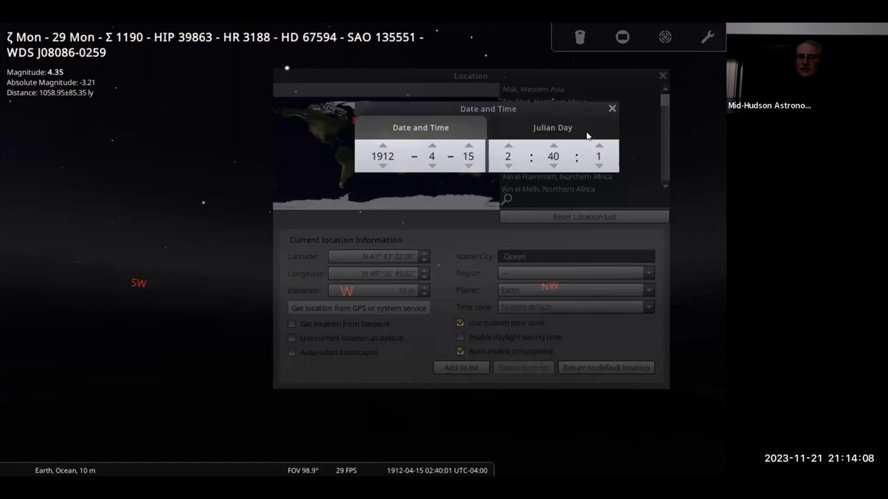
pyautogui.click(612, 108)
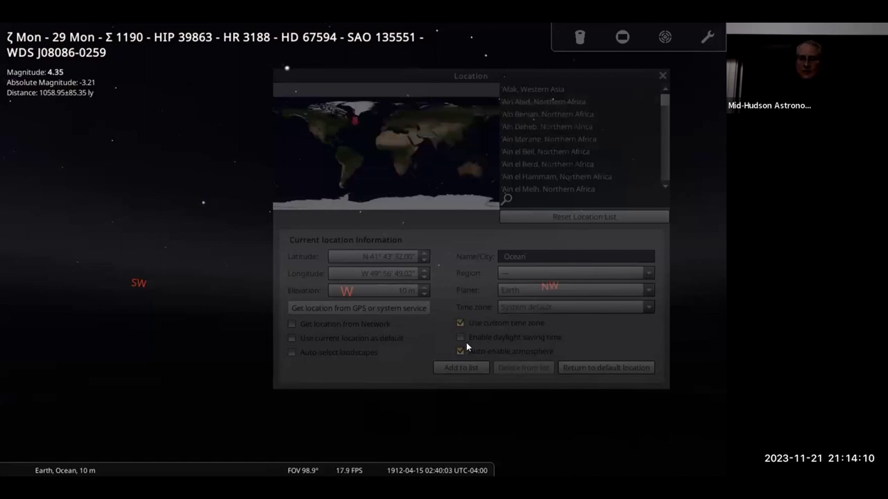
pyautogui.moveTo(460, 466)
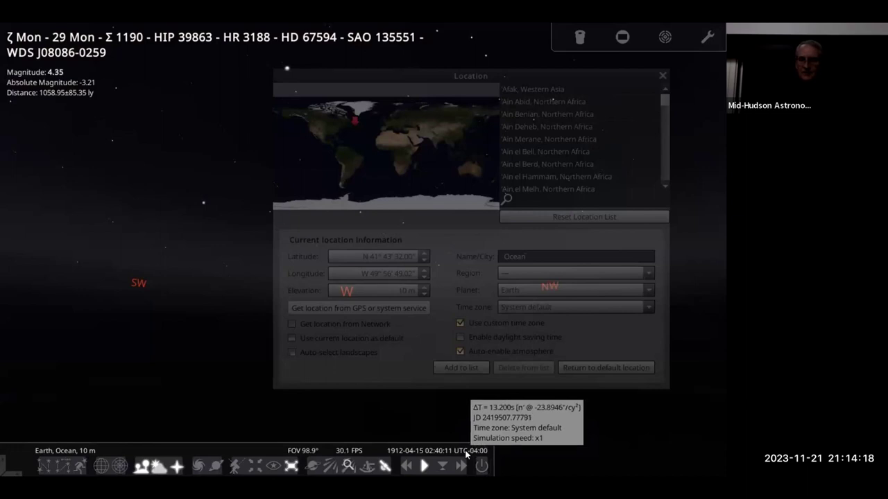
# Step: Select the star C Hya in the sky
pyautogui.click(456, 427)
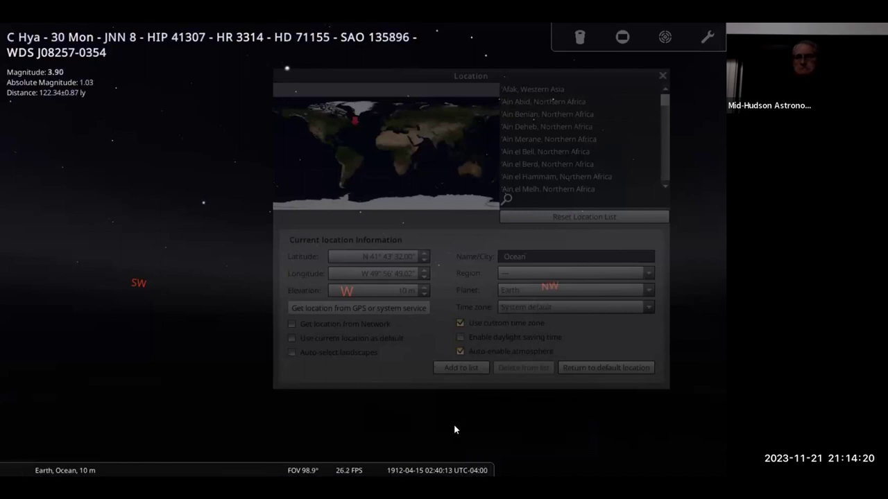
pyautogui.moveTo(12, 239)
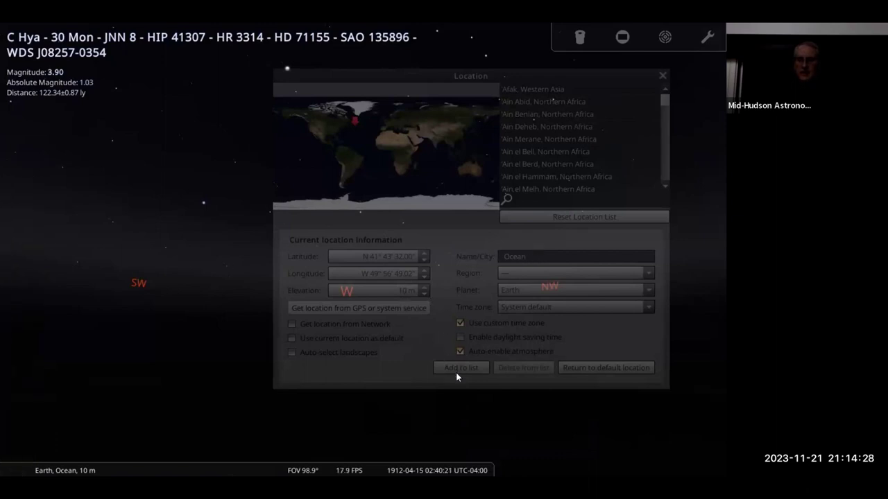
pyautogui.moveTo(444, 454)
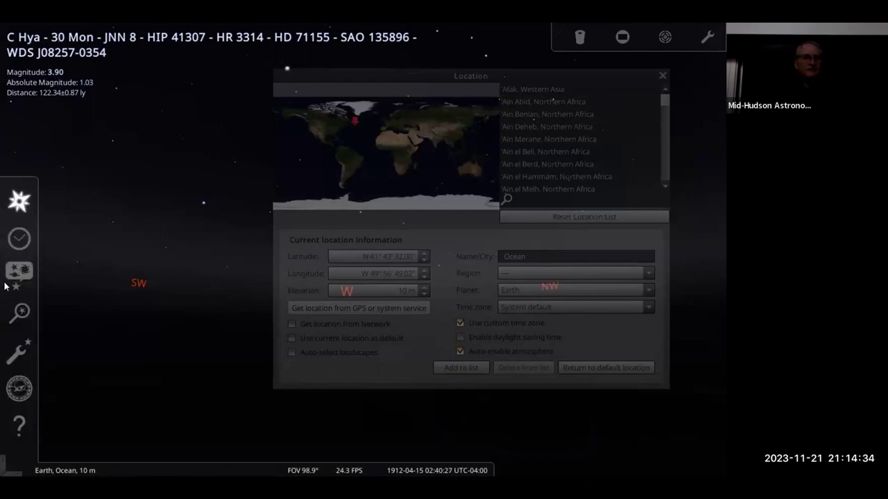
# Step: Step the clock back to hour 22 on 1912-04-14 and close the Location window
pyautogui.click(19, 238)
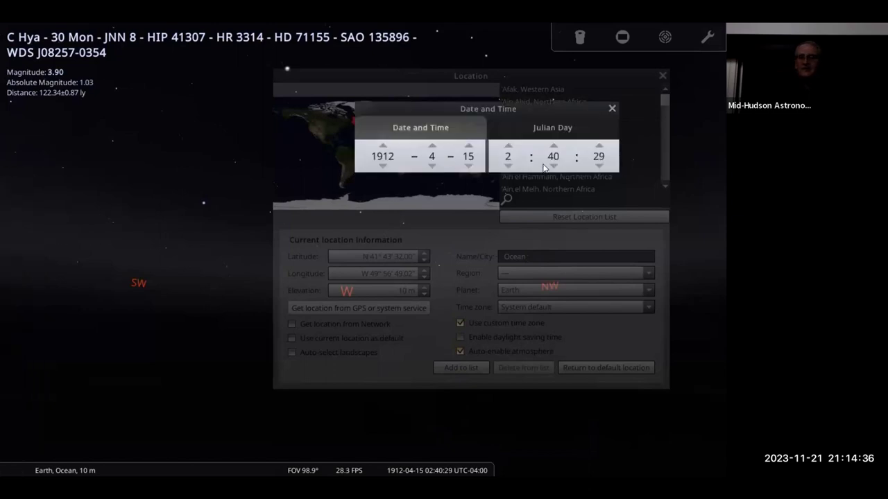
pyautogui.click(509, 166)
pyautogui.click(508, 165)
pyautogui.click(509, 165)
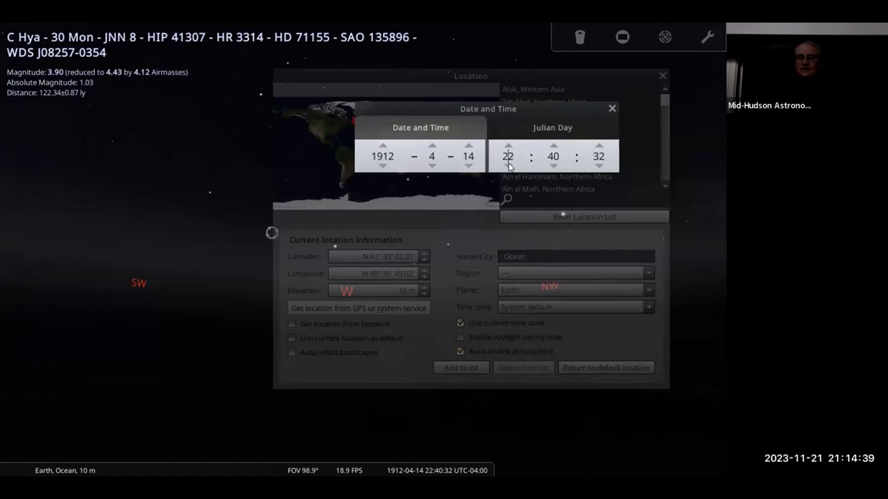
pyautogui.click(611, 109)
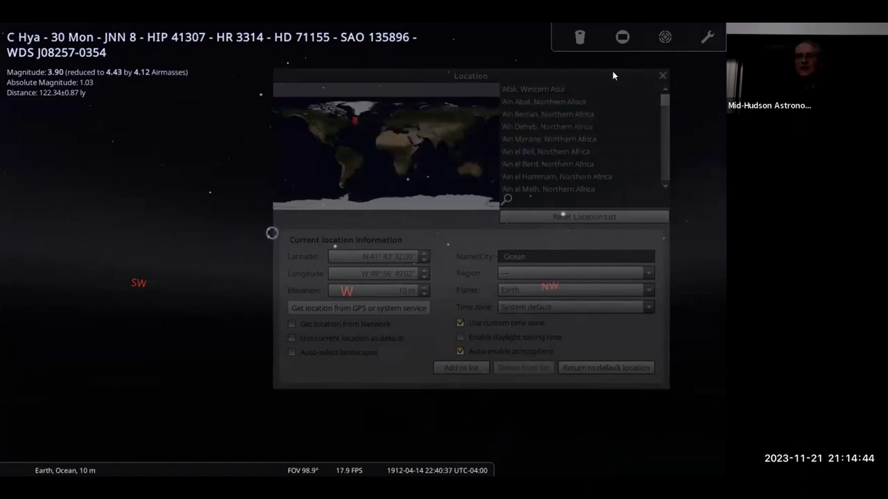
pyautogui.moveTo(613, 70); pyautogui.dragTo(529, 88)
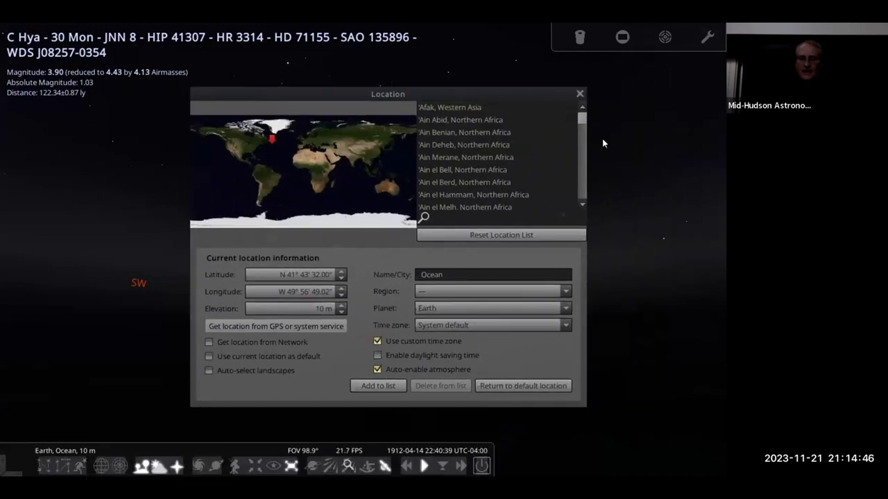
pyautogui.click(578, 94)
# Step: Pan the view around to the northern sky and select Polaris
pyautogui.moveTo(361, 174); pyautogui.dragTo(371, 256)
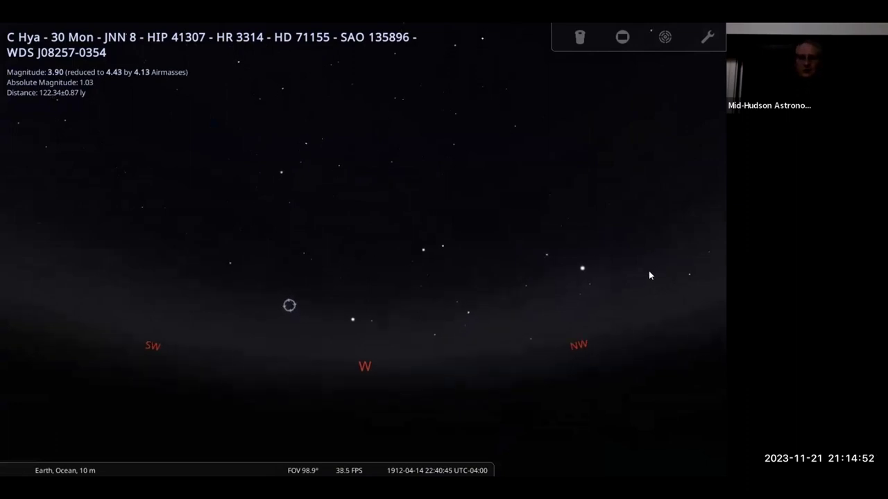
pyautogui.moveTo(651, 267); pyautogui.dragTo(346, 285)
pyautogui.moveTo(570, 252); pyautogui.dragTo(402, 294)
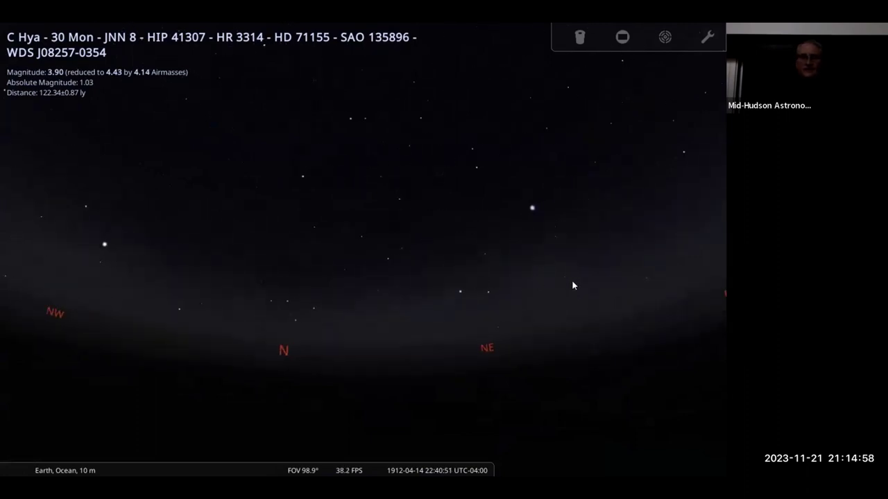
pyautogui.moveTo(577, 278); pyautogui.dragTo(643, 287)
pyautogui.moveTo(356, 324); pyautogui.dragTo(464, 316)
pyautogui.moveTo(437, 238); pyautogui.dragTo(398, 211)
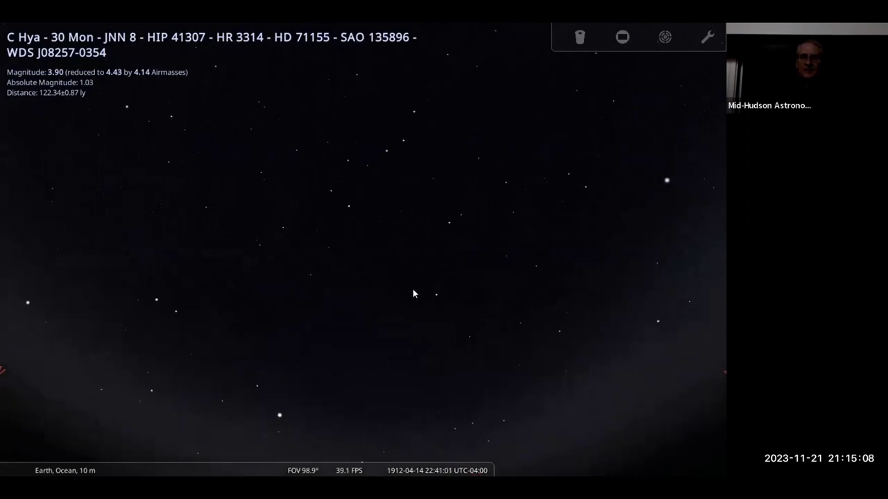
pyautogui.click(435, 297)
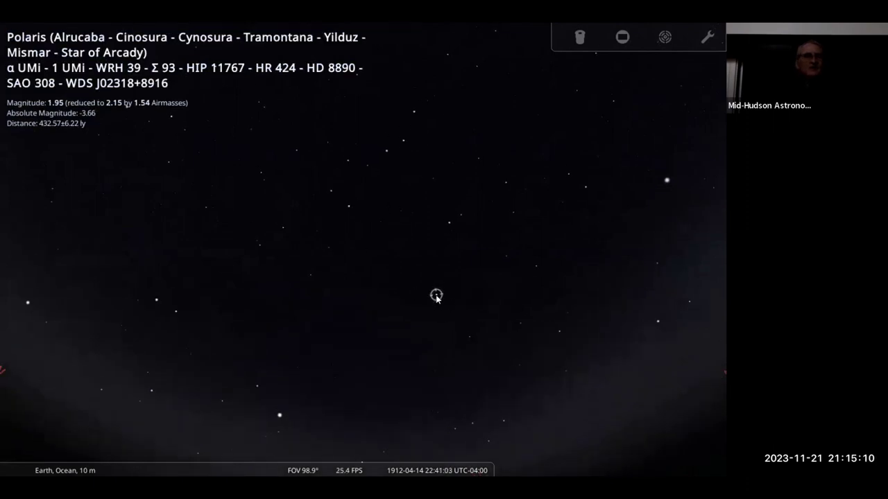
# Step: Centre on Polaris, then pick out Capella, Vega, and dark nebulae LDN 777 and LDN 816
pyautogui.press('space')
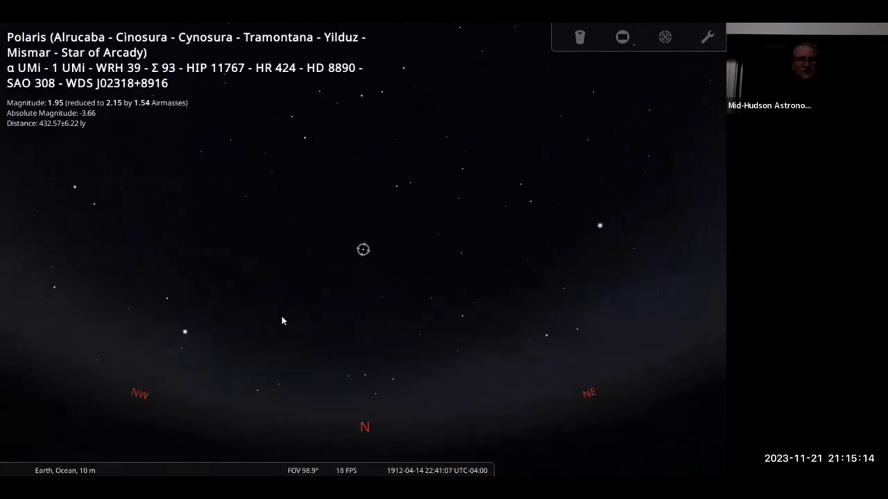
pyautogui.click(184, 333)
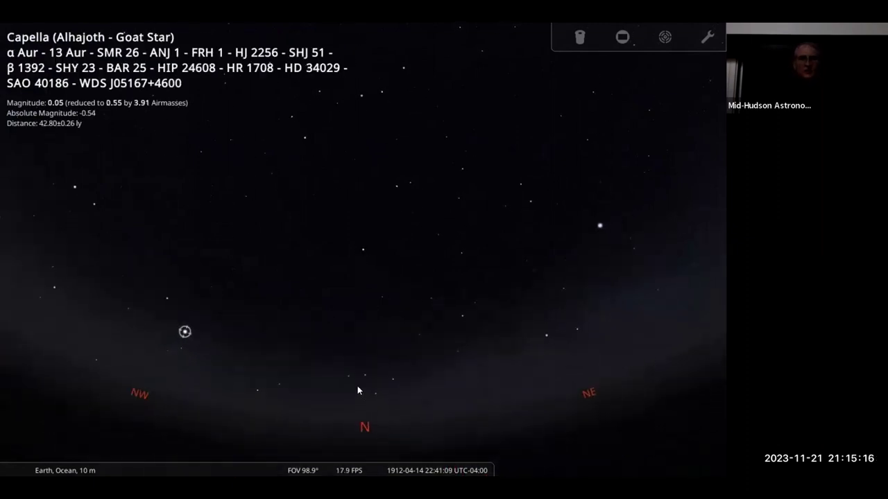
pyautogui.click(600, 227)
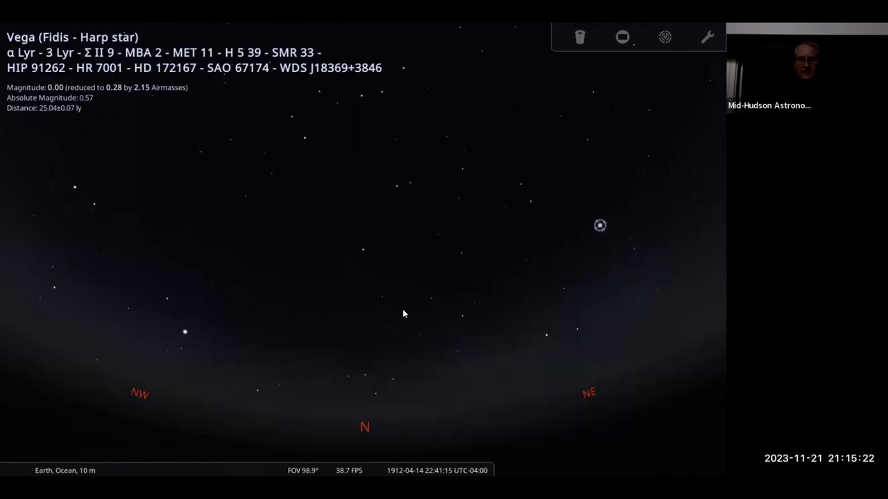
pyautogui.click(664, 265)
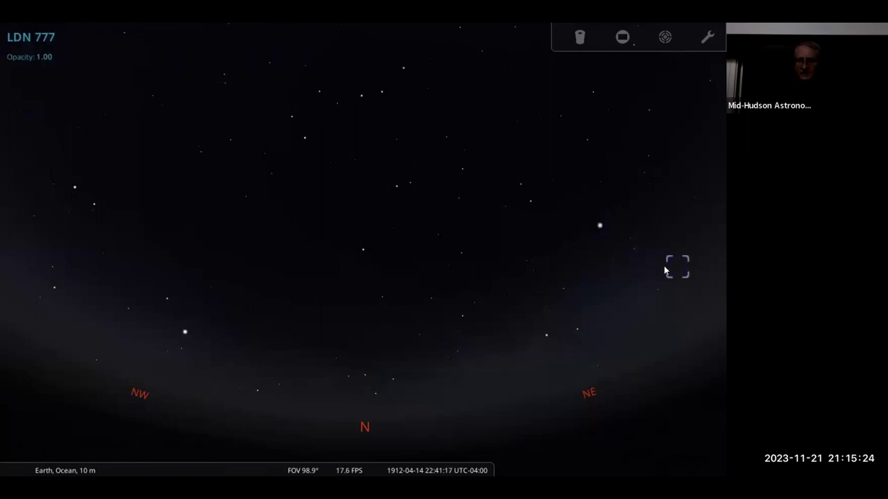
pyautogui.click(642, 285)
# Step: Clear the selection, turn east, and select Jupiter near the southeast horizon
pyautogui.rightClick(687, 375)
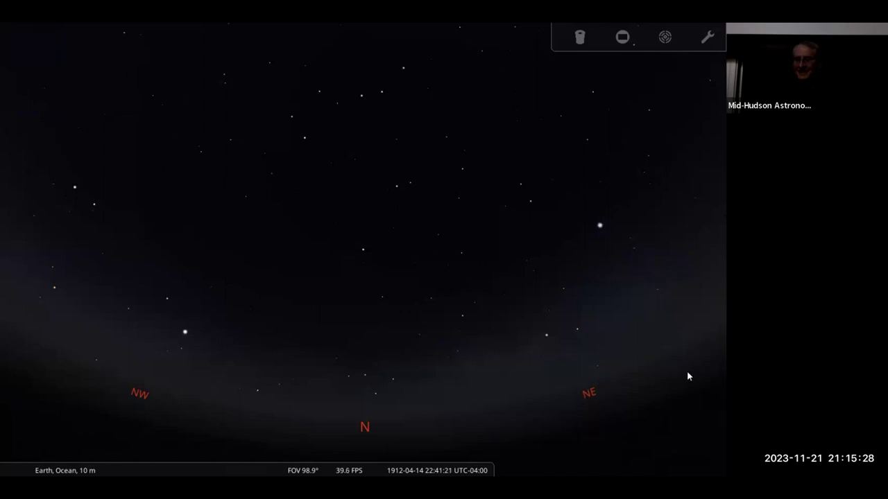
pyautogui.press('Right')
pyautogui.press('Right')
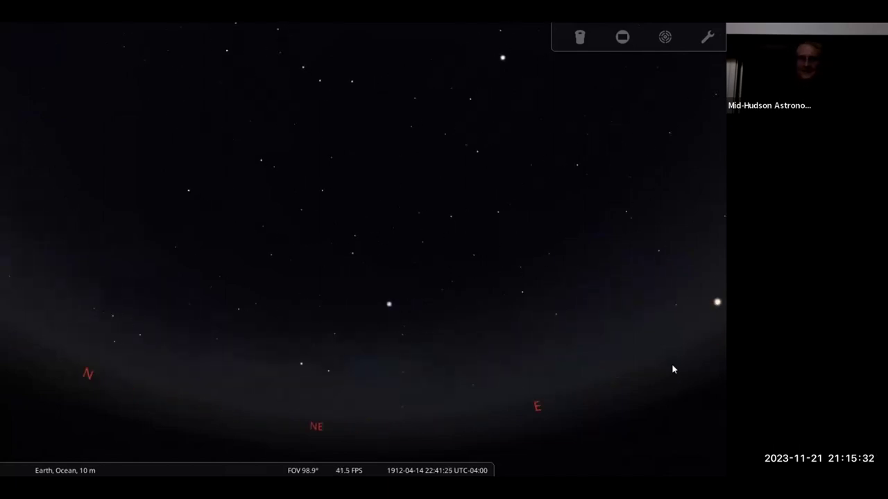
pyautogui.press('Right')
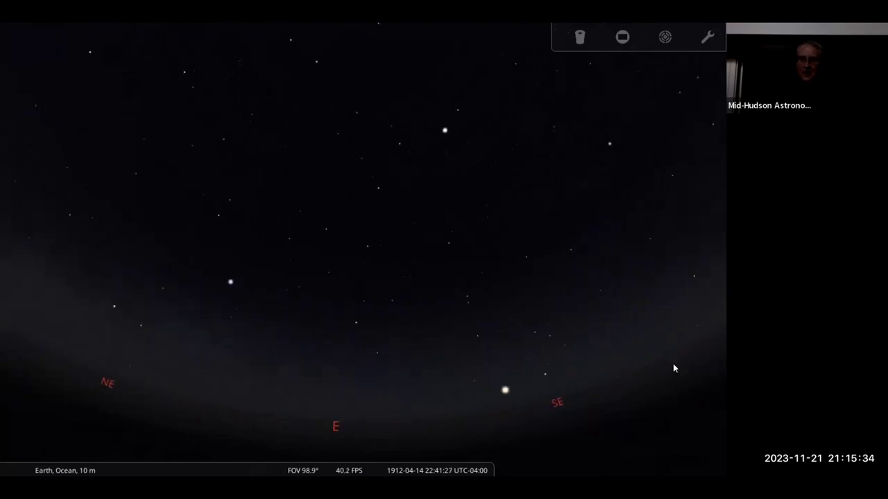
pyautogui.click(505, 391)
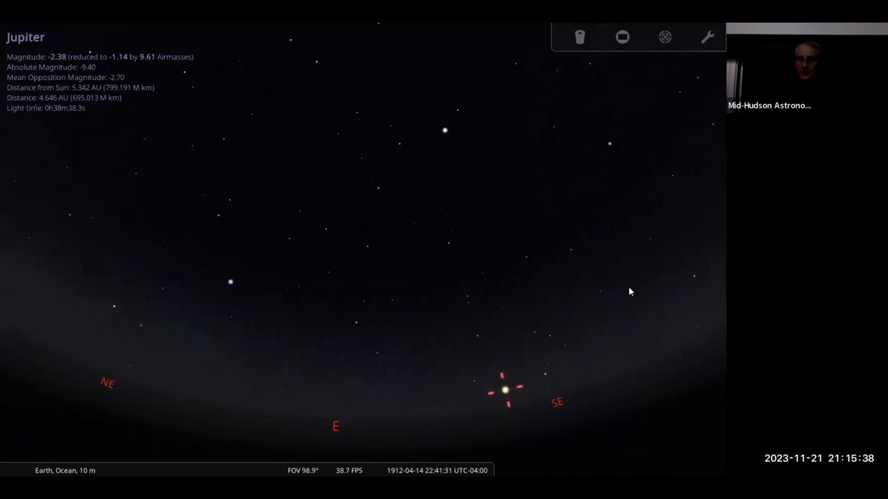
pyautogui.moveTo(620, 311); pyautogui.dragTo(521, 242)
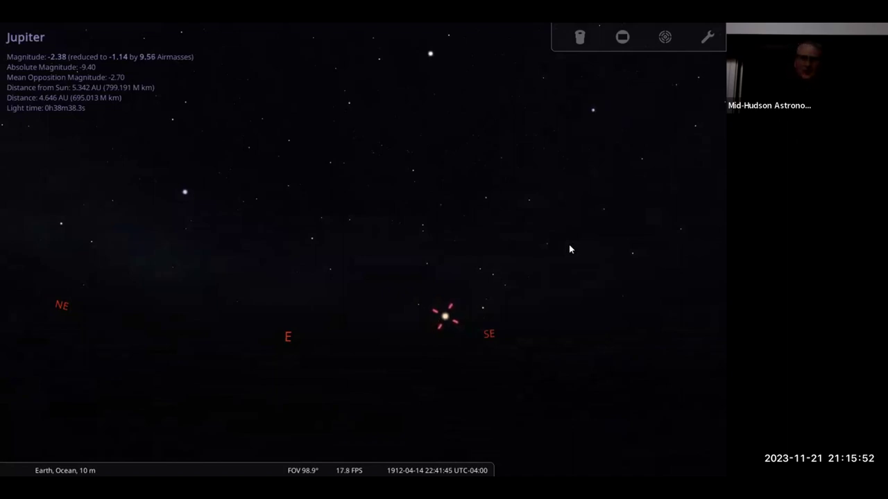
# Step: Turn the view round to the west and widen it to a 163° field
pyautogui.press('f')
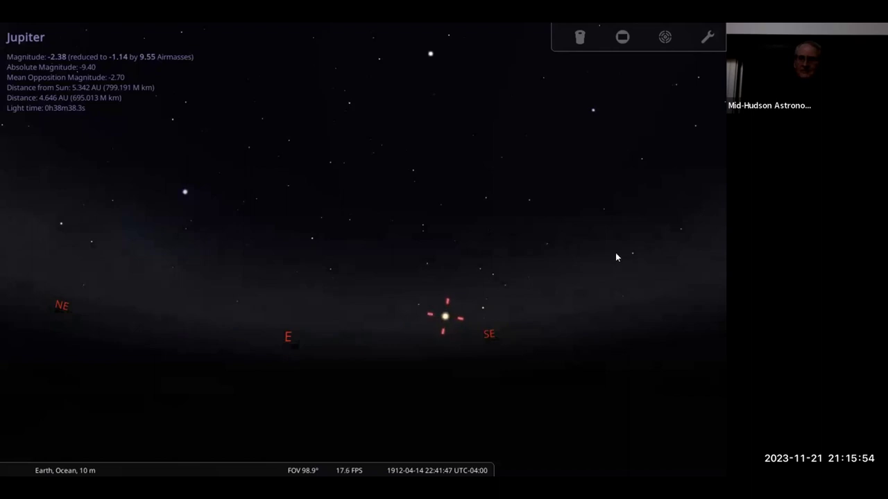
pyautogui.moveTo(657, 248); pyautogui.dragTo(465, 257)
pyautogui.moveTo(597, 252); pyautogui.dragTo(483, 301)
pyautogui.moveTo(630, 257); pyautogui.dragTo(538, 323)
pyautogui.moveTo(657, 261); pyautogui.dragTo(531, 293)
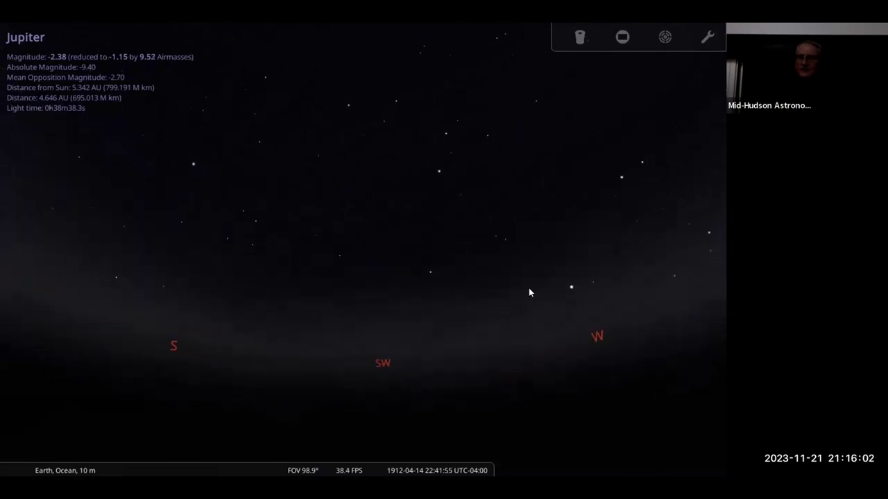
pyautogui.moveTo(632, 242); pyautogui.dragTo(577, 251)
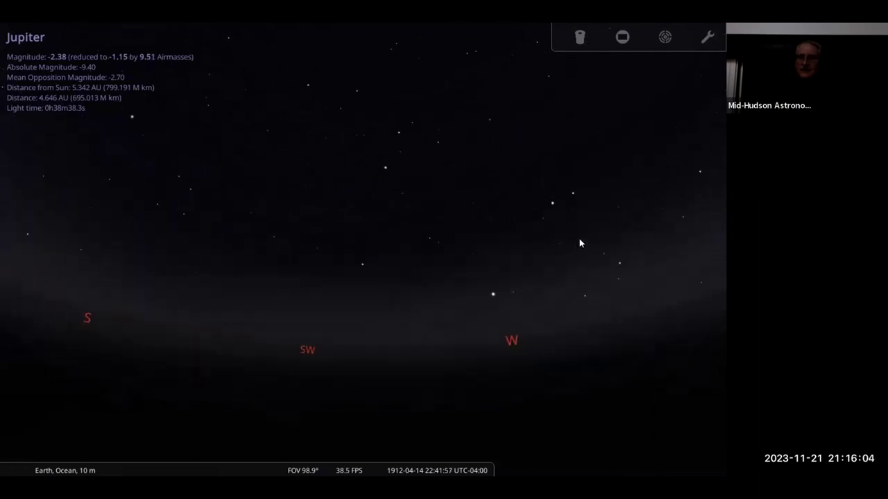
pyautogui.scroll(-5, 579, 240)
pyautogui.moveTo(501, 218); pyautogui.dragTo(542, 308)
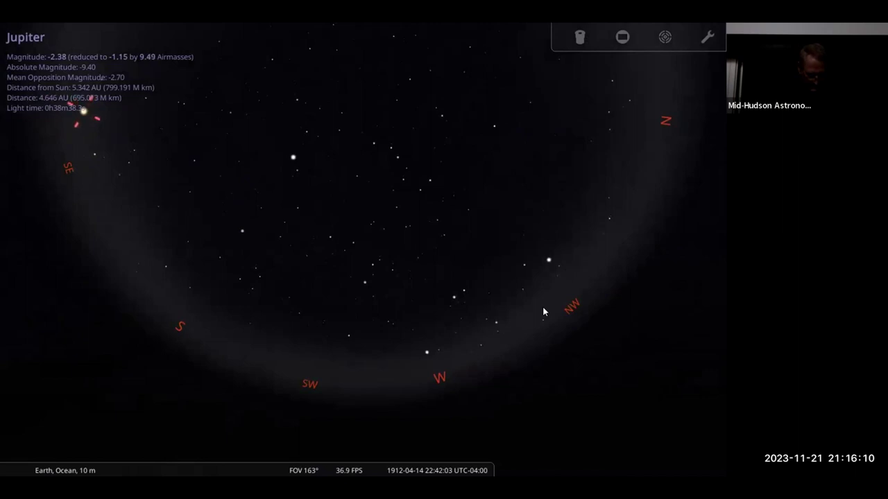
# Step: Show planet labels, select Mars, zoom to a 70.9° field, and pan with the arrow keys
pyautogui.hotkey('alt', 'p')
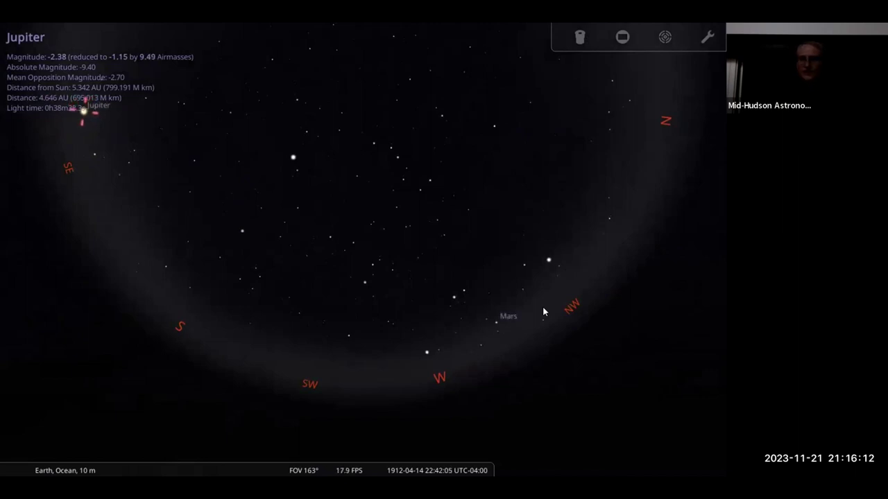
pyautogui.click(496, 320)
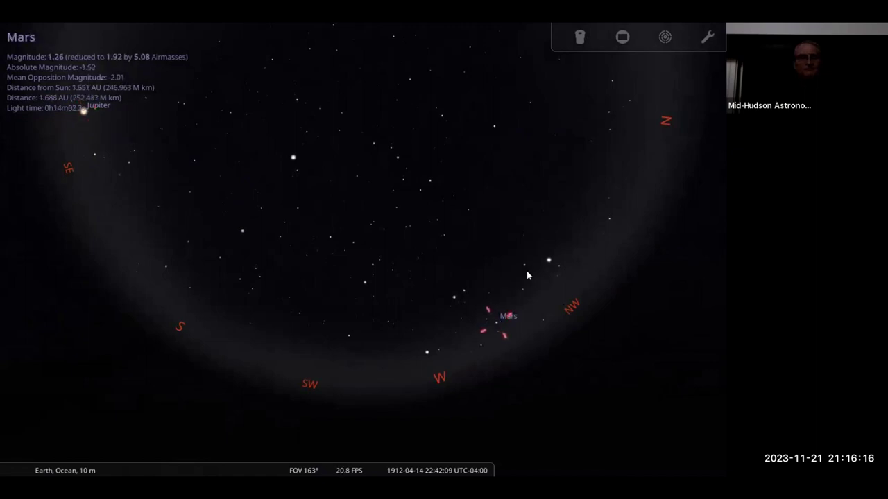
pyautogui.scroll(3, 532, 215)
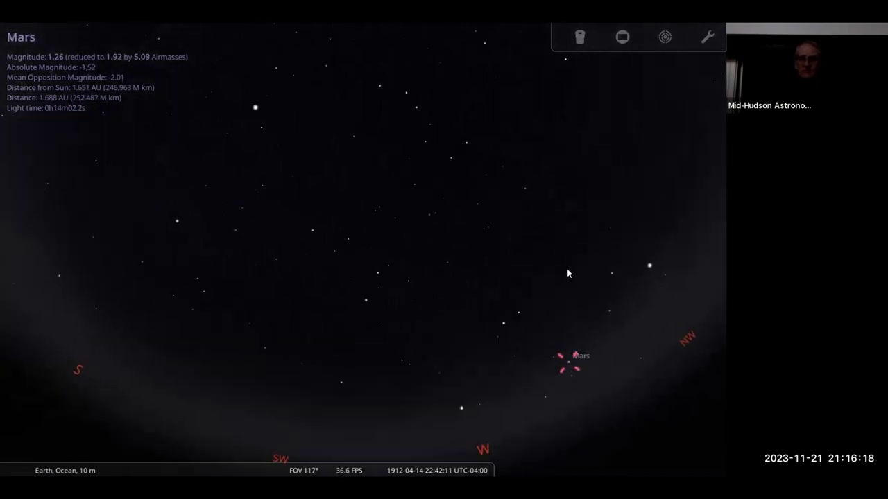
pyautogui.moveTo(567, 257); pyautogui.dragTo(669, 142)
pyautogui.scroll(3, 591, 141)
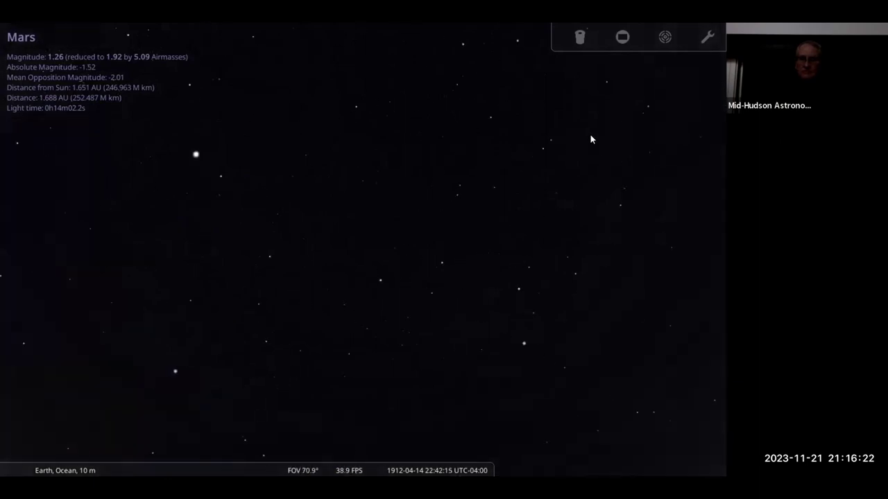
pyautogui.press('Down')
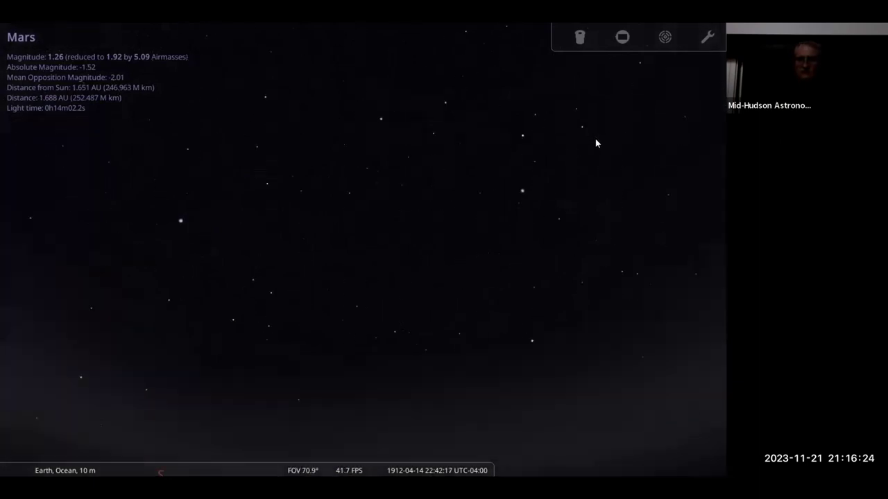
pyautogui.press('Right')
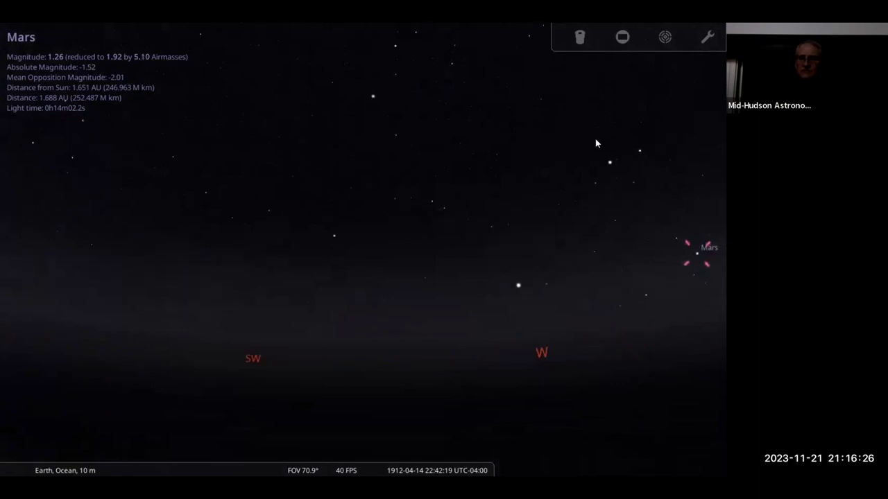
pyautogui.press('Right')
pyautogui.press('Right')
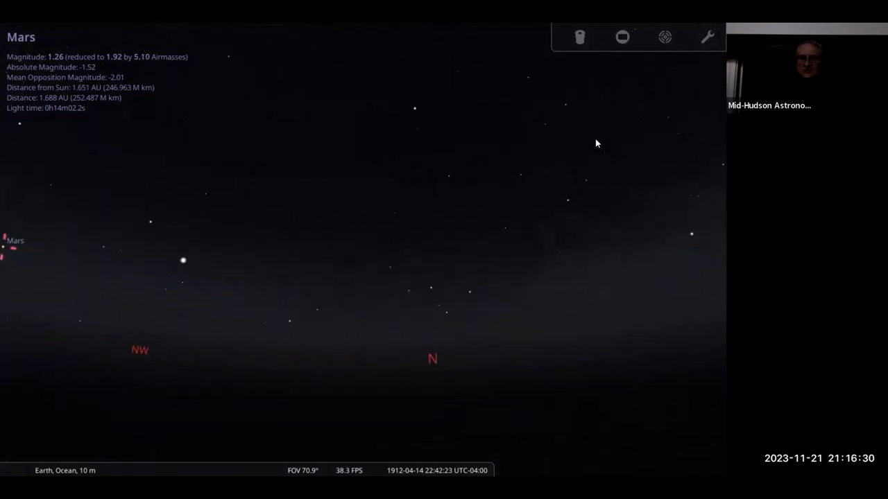
pyautogui.press('Right')
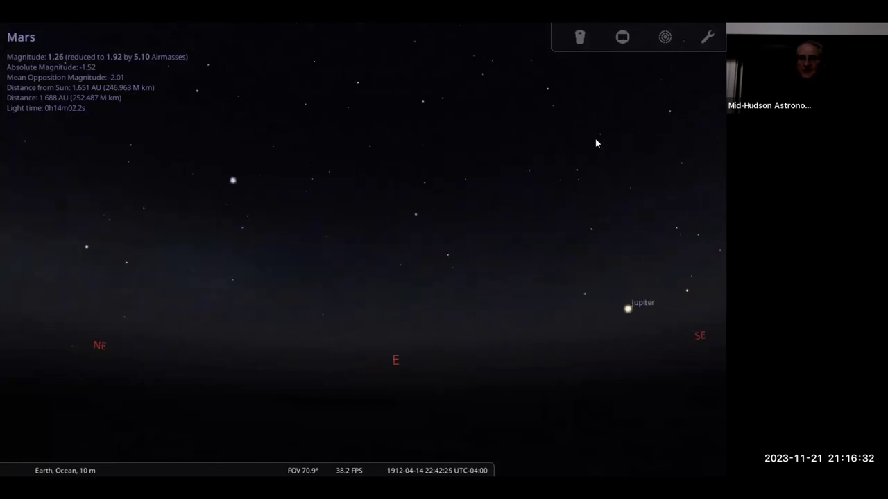
pyautogui.press('Right')
pyautogui.press('Right')
pyautogui.press('Right')
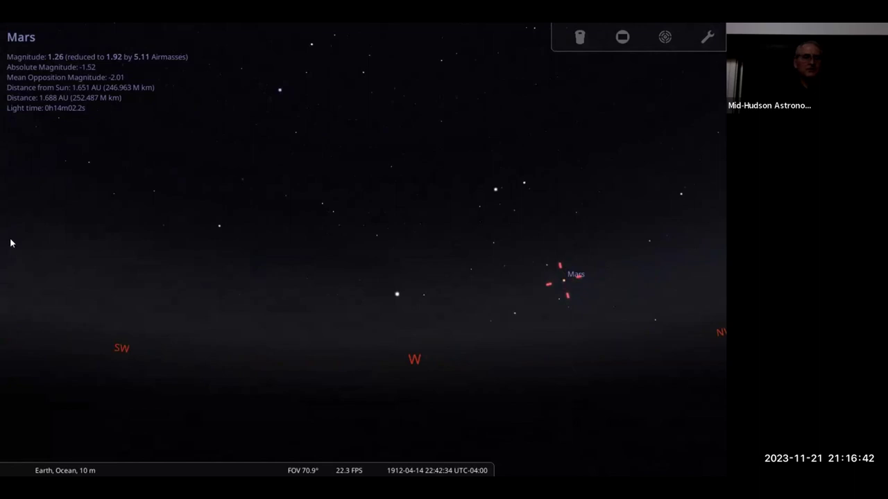
# Step: Find the Moon with the Search window and centre on it (magnitude -6.68, 0.002642 AU)
pyautogui.moveTo(10, 276)
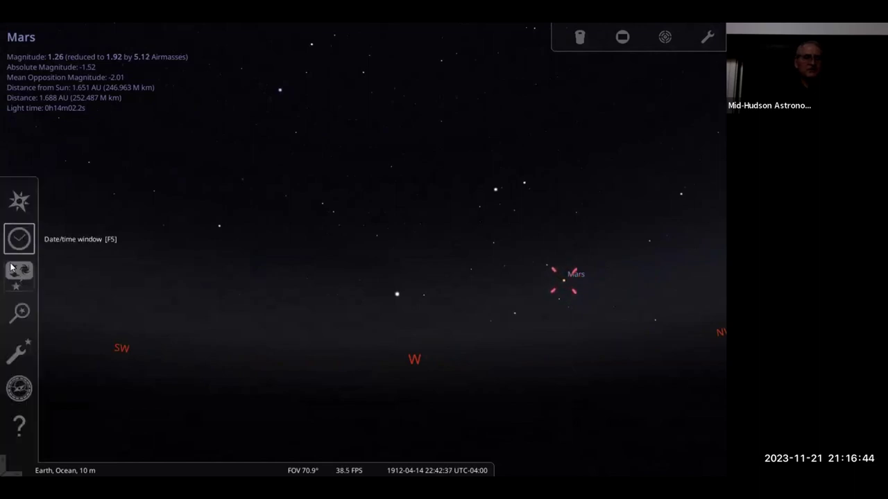
pyautogui.click(18, 314)
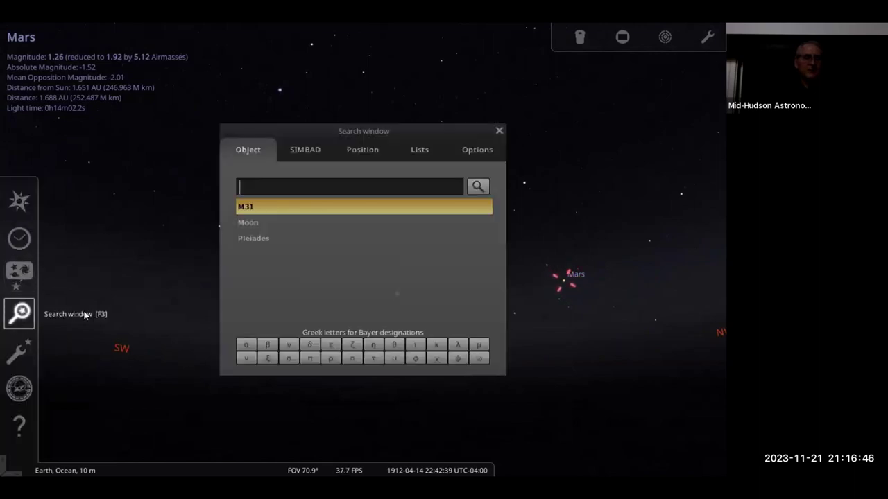
pyautogui.click(249, 224)
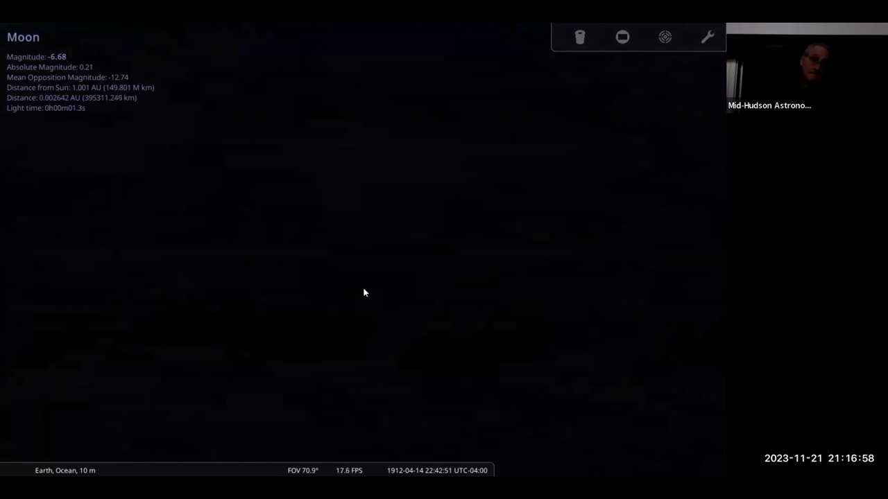
# Step: Widen to a 60° field and tilt the view up to show the N and NE horizon
pyautogui.scroll(2, 363, 291)
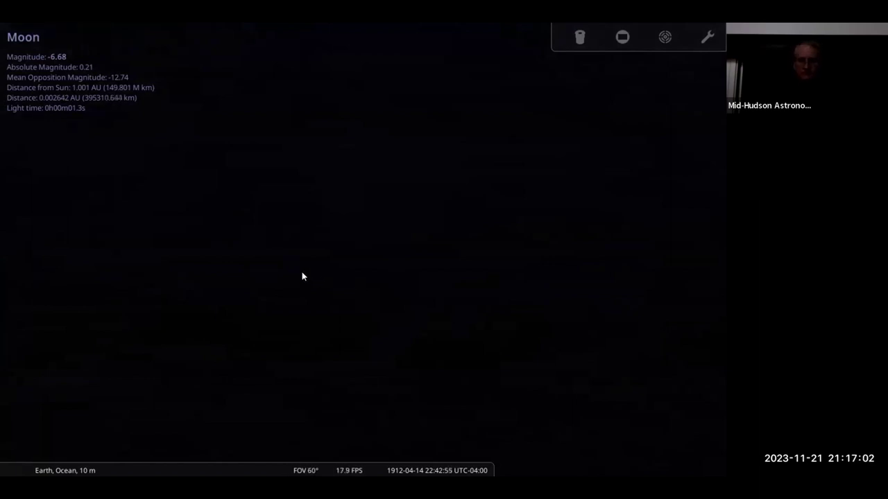
pyautogui.press('Up')
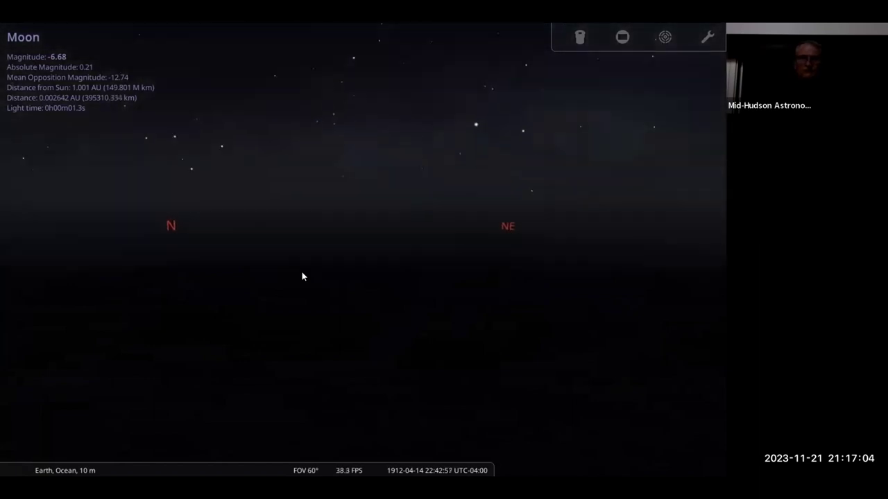
pyautogui.press('Up')
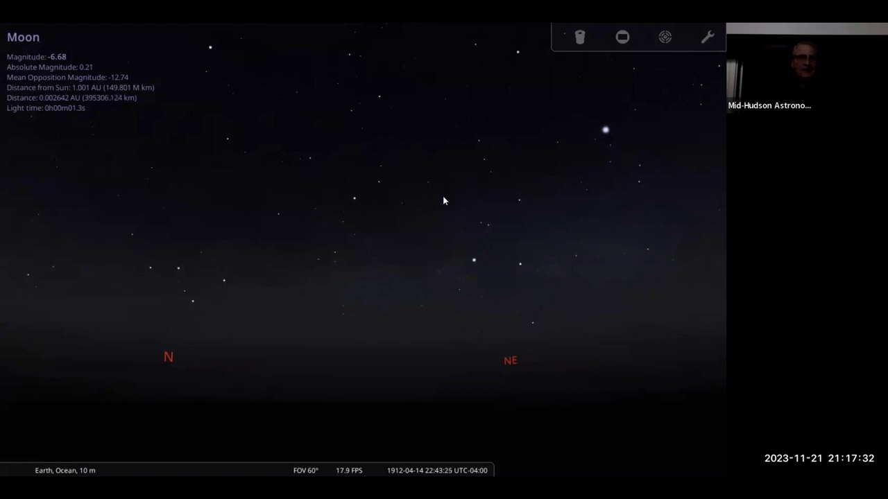
pyautogui.moveTo(482, 466)
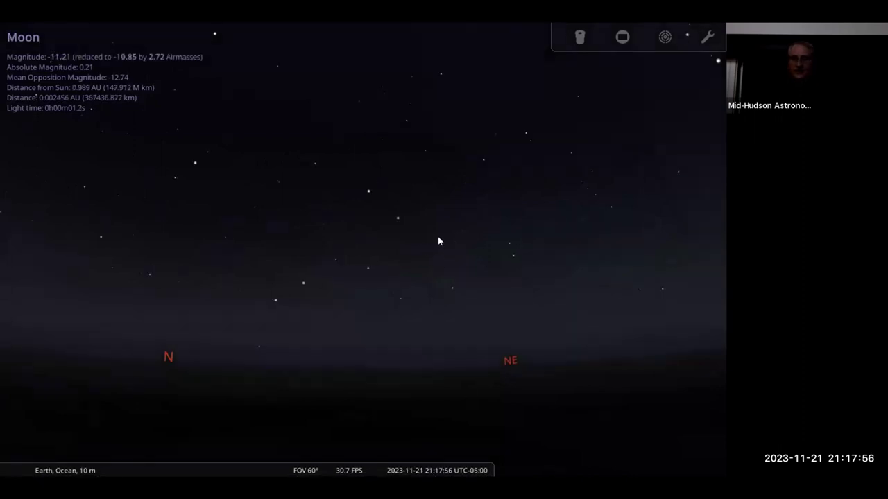
# Step: Pan west past the Moon and Saturn, then raise the view until Jupiter and Uranus appear
pyautogui.moveTo(428, 251); pyautogui.dragTo(497, 279)
pyautogui.moveTo(397, 252); pyautogui.dragTo(564, 234)
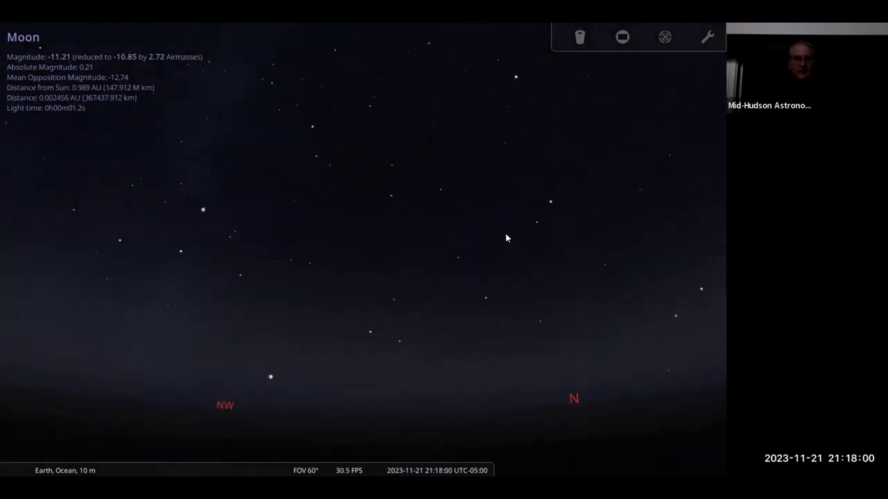
pyautogui.moveTo(276, 282)
pyautogui.mouseDown()
pyautogui.moveTo(500, 291)
pyautogui.moveTo(388, 303)
pyautogui.moveTo(502, 271)
pyautogui.mouseUp()
pyautogui.moveTo(184, 309)
pyautogui.mouseDown()
pyautogui.moveTo(261, 307)
pyautogui.moveTo(368, 275)
pyautogui.moveTo(426, 274)
pyautogui.mouseUp()
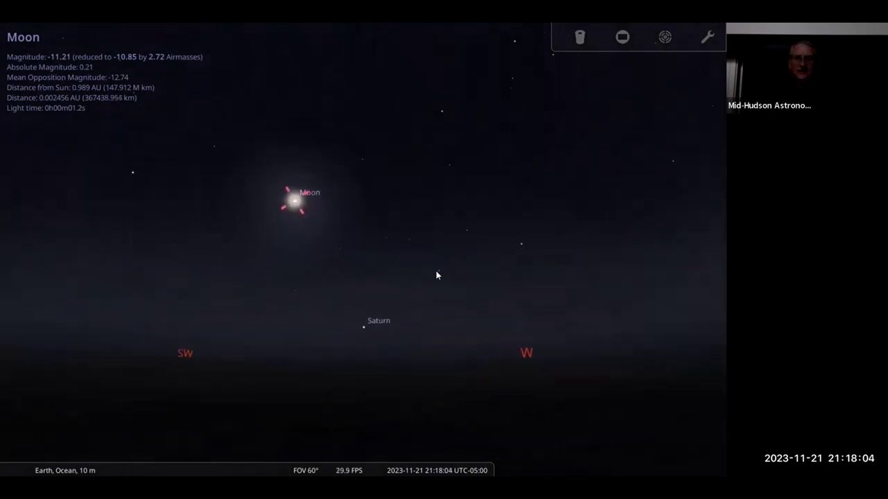
pyautogui.moveTo(291, 284); pyautogui.dragTo(361, 321)
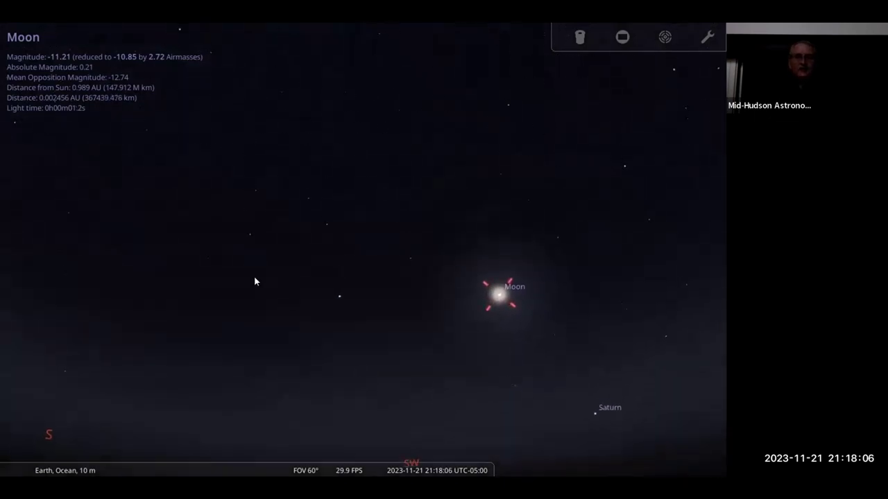
pyautogui.moveTo(261, 279)
pyautogui.mouseDown()
pyautogui.moveTo(349, 295)
pyautogui.moveTo(409, 390)
pyautogui.mouseUp()
pyautogui.moveTo(339, 137)
pyautogui.mouseDown()
pyautogui.moveTo(403, 173)
pyautogui.moveTo(405, 191)
pyautogui.mouseUp()
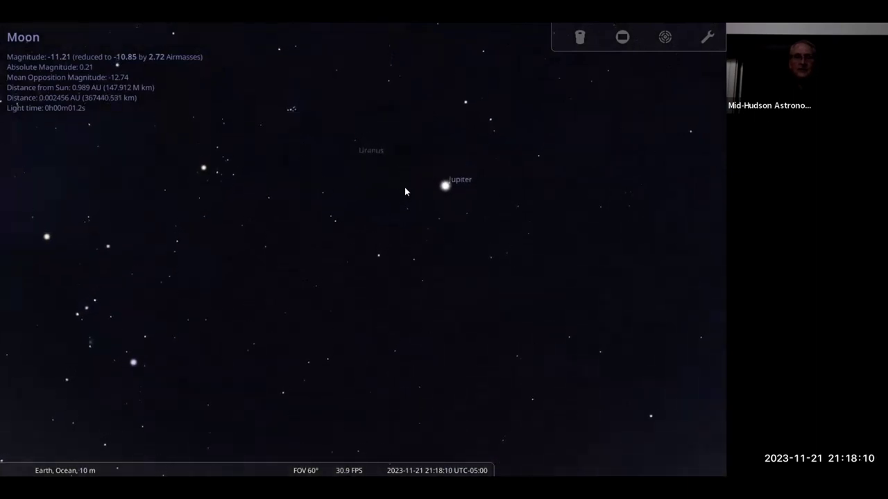
# Step: Select Uranus, zoom in on its moons, then step the date back one day and forward two hours
pyautogui.click(356, 154)
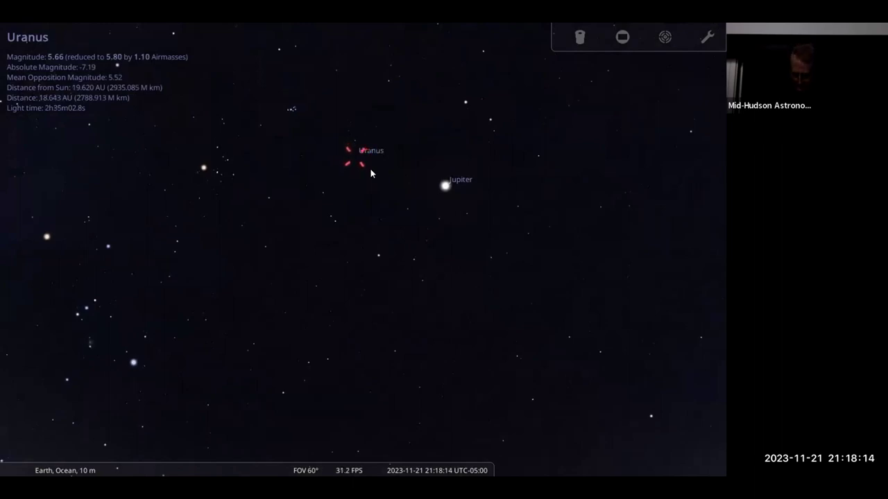
pyautogui.press('/')
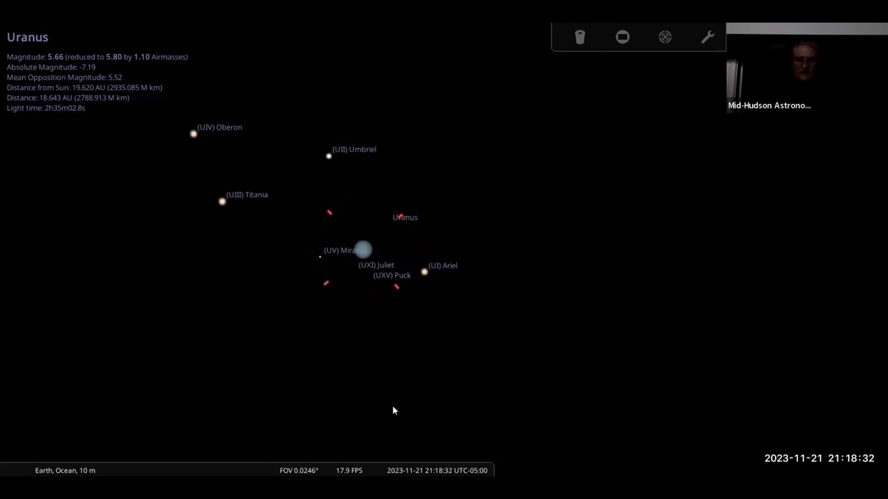
pyautogui.press('-')
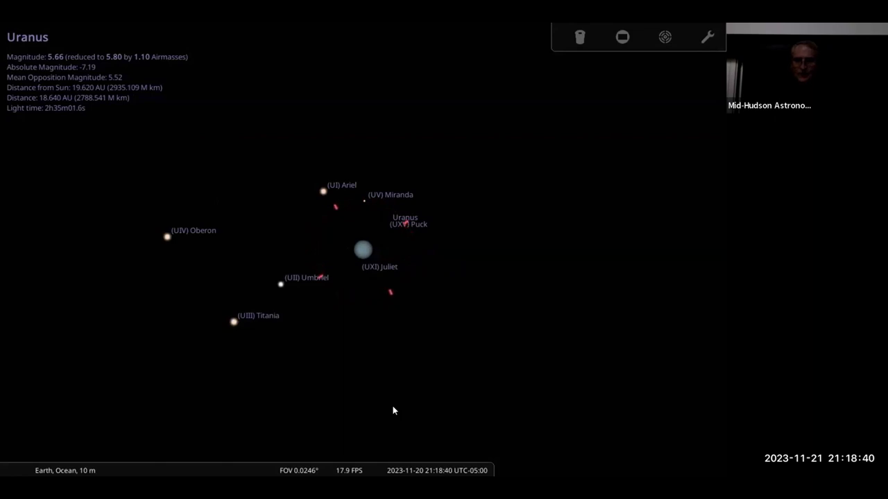
pyautogui.hotkey('ctrl', '=')
pyautogui.hotkey('ctrl', '=')
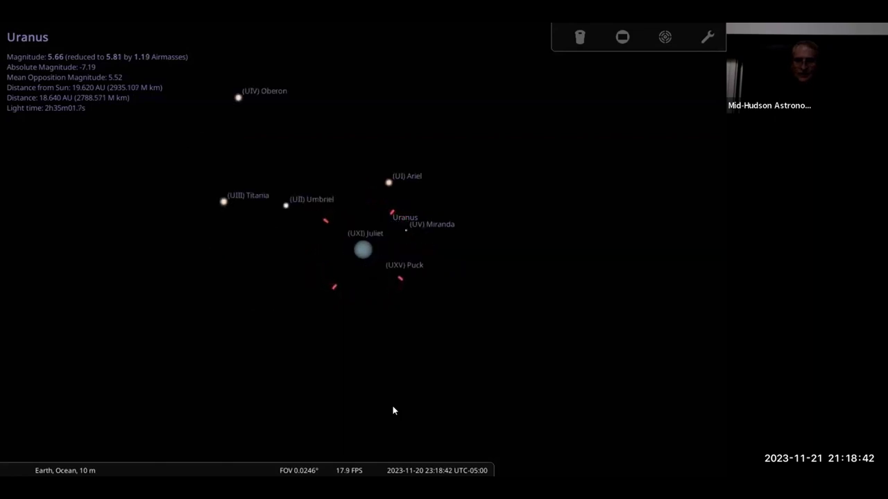
pyautogui.hotkey('ctrl', '=')
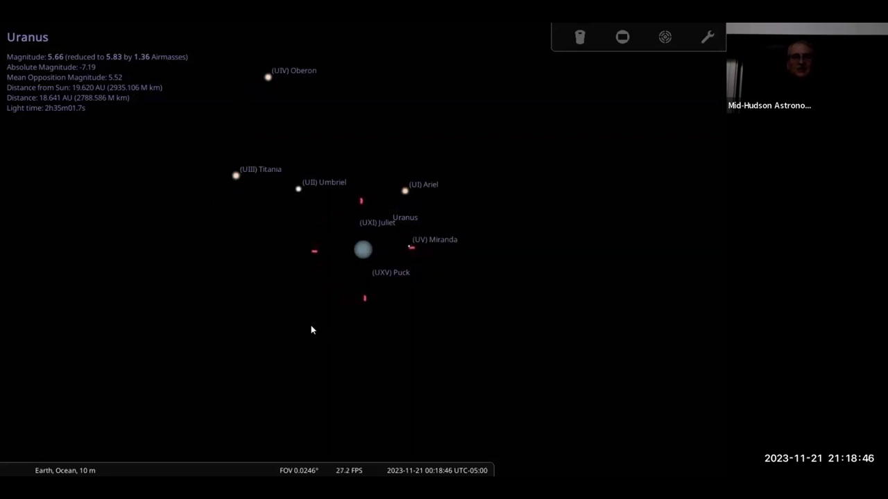
# Step: Adjust zoom and pan to show Titania and Oberon beside Uranus, then select Titania
pyautogui.scroll(-2, 305, 330)
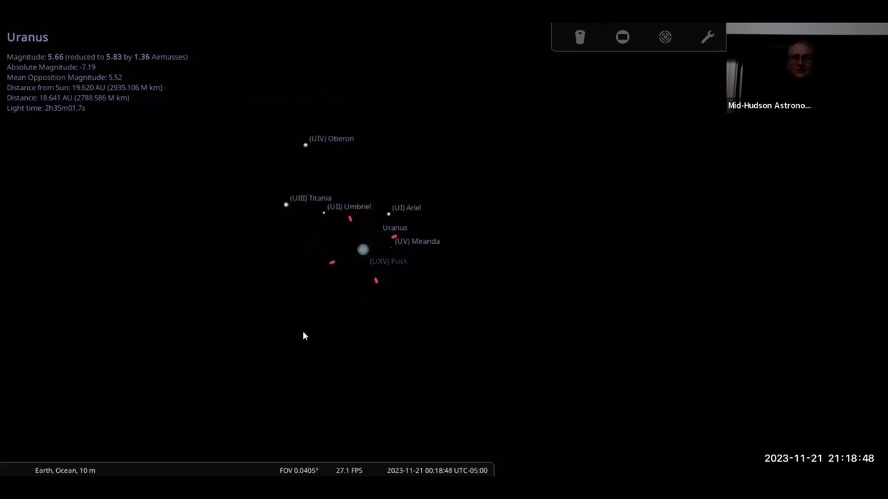
pyautogui.scroll(4, 348, 319)
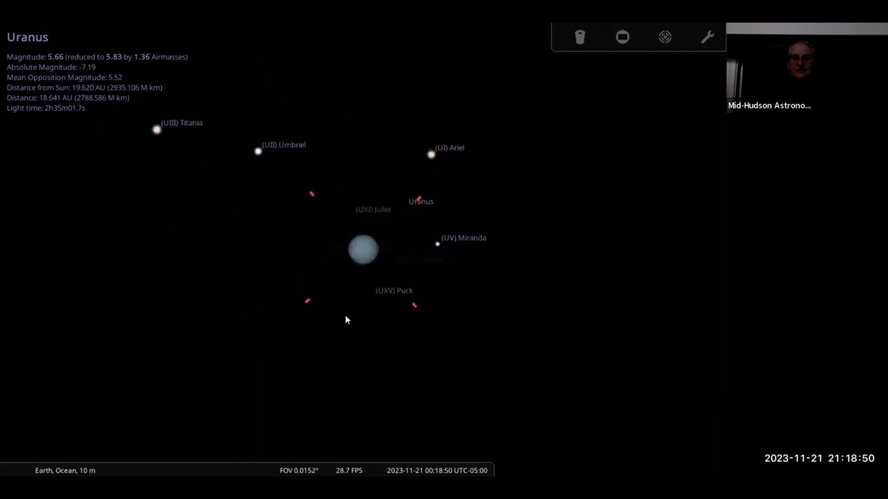
pyautogui.scroll(-1, 345, 316)
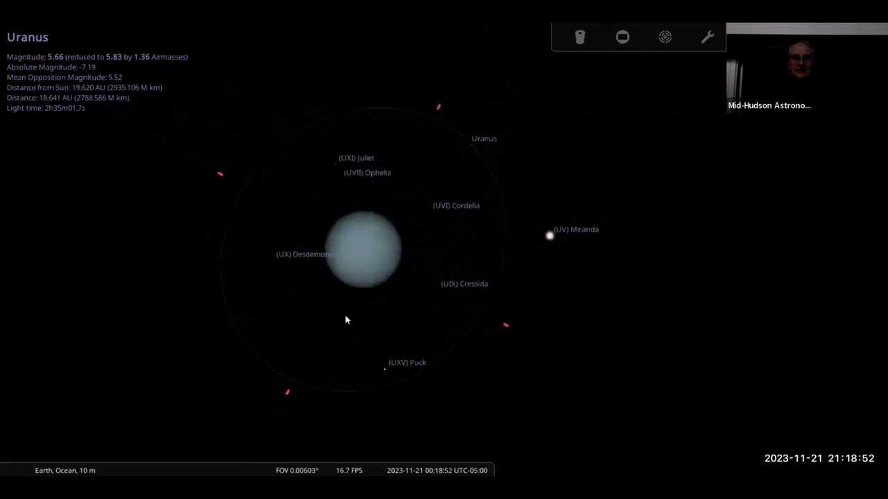
pyautogui.scroll(-1, 338, 317)
pyautogui.scroll(1, 339, 317)
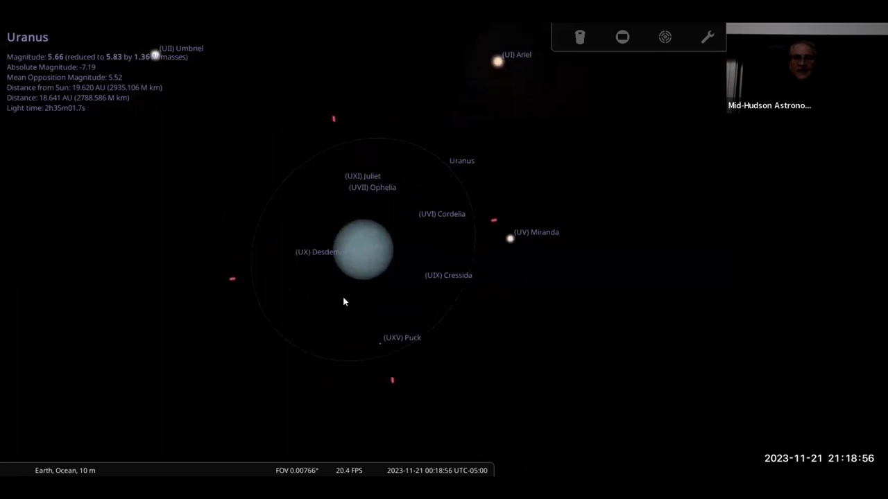
pyautogui.scroll(-3, 330, 290)
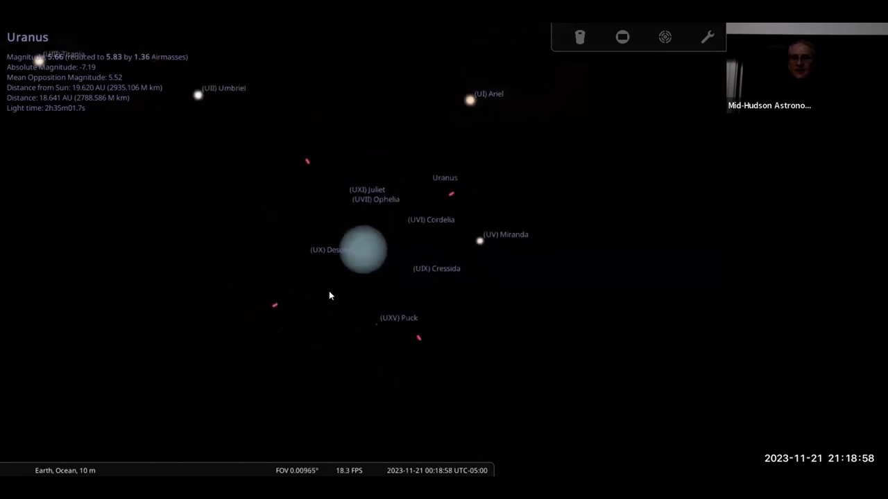
pyautogui.moveTo(178, 214); pyautogui.dragTo(595, 452)
pyautogui.moveTo(509, 332); pyautogui.dragTo(383, 174)
pyautogui.scroll(-5, 393, 208)
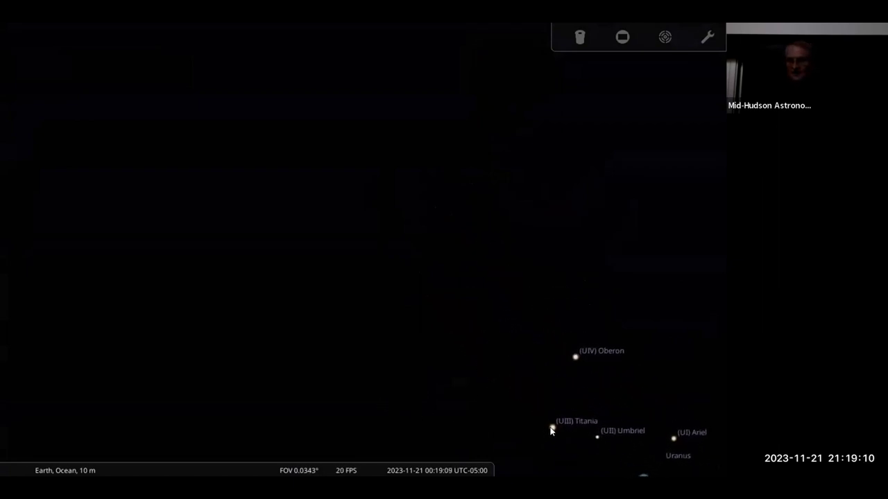
pyautogui.click(549, 430)
# Step: Centre on Titania, zoom out to a 0.182° field, and set simulated time running backward
pyautogui.press('space')
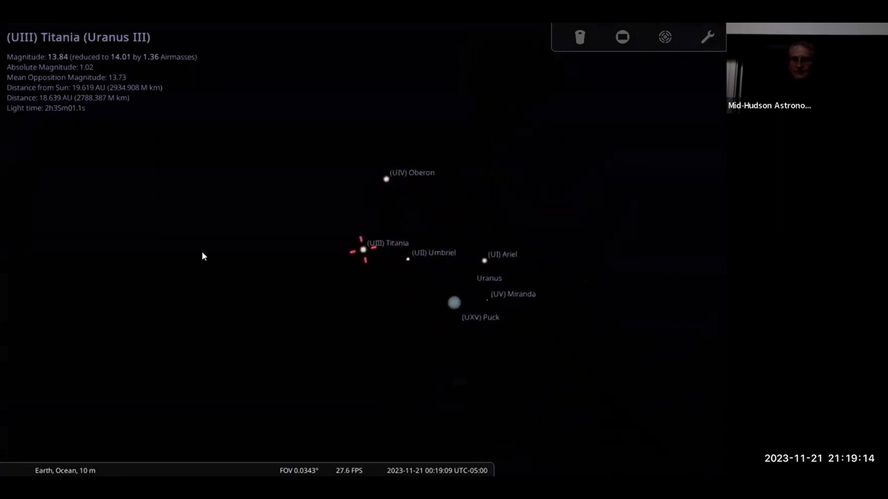
pyautogui.scroll(-3, 202, 243)
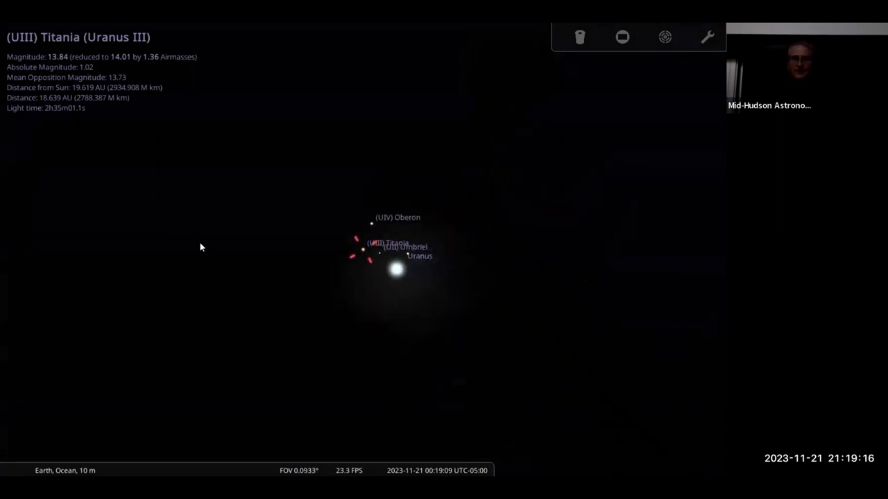
pyautogui.scroll(1, 200, 247)
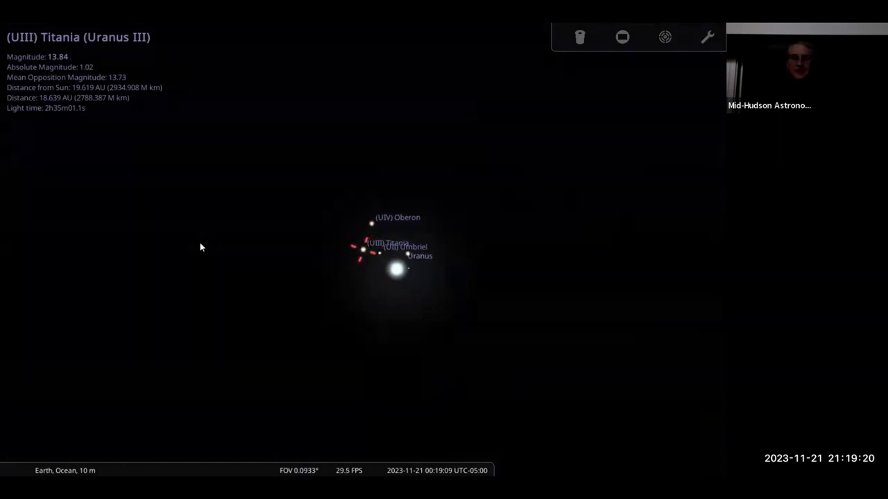
pyautogui.scroll(-1, 187, 246)
pyautogui.scroll(-1, 187, 247)
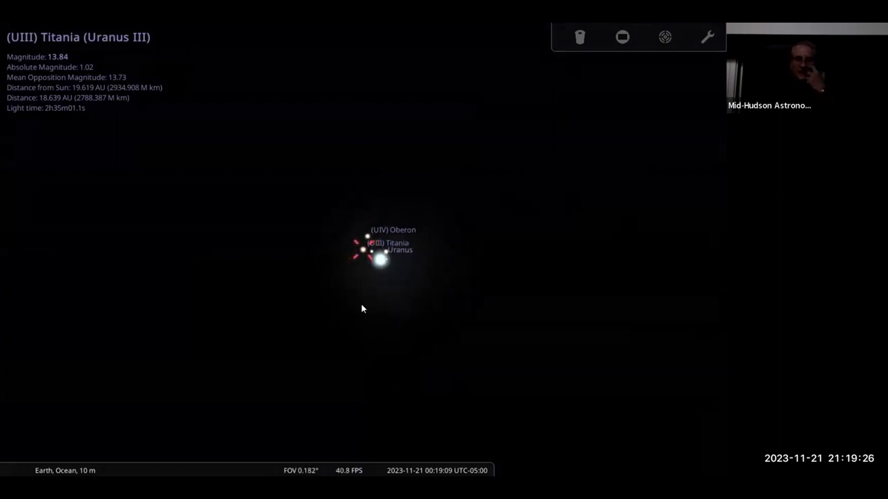
pyautogui.moveTo(461, 466)
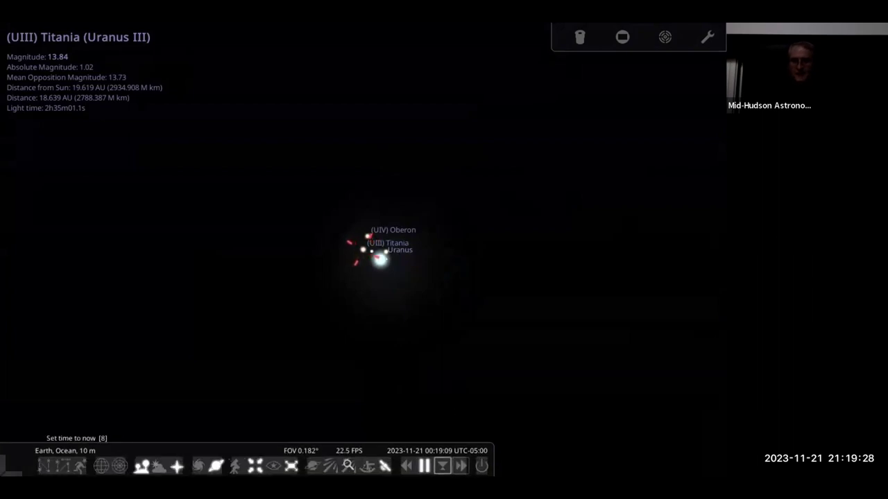
pyautogui.click(407, 466)
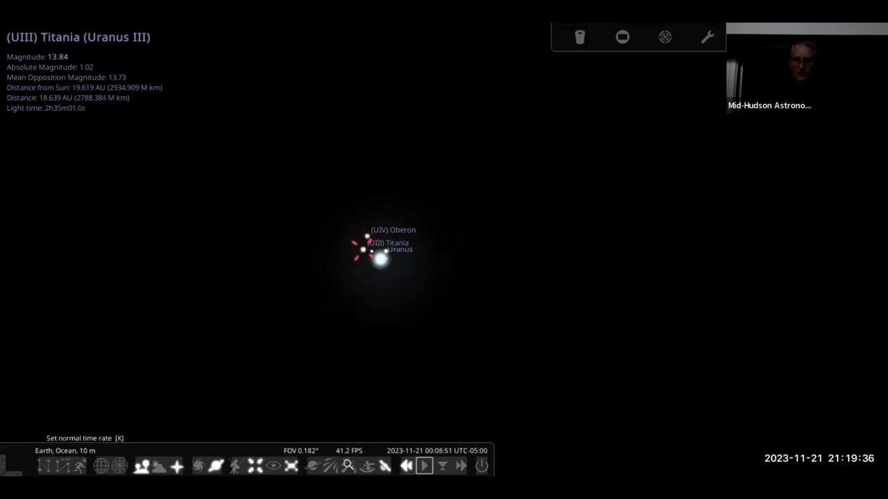
# Step: Return time to normal rate and the present, then step back one day and forward one hour
pyautogui.click(441, 464)
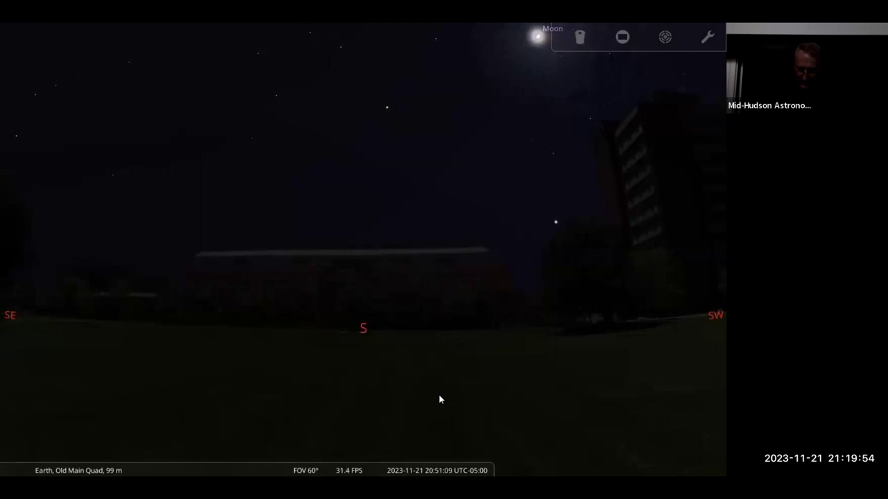
pyautogui.press('k')
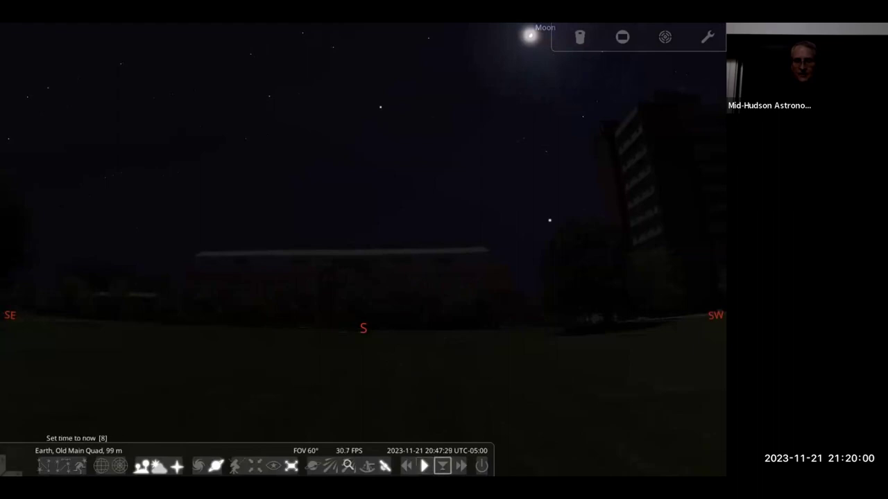
pyautogui.click(442, 466)
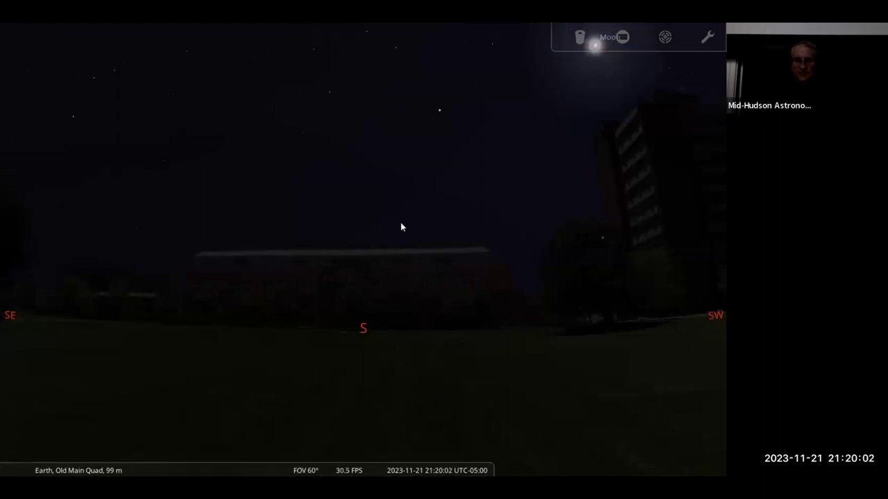
pyautogui.moveTo(424, 466)
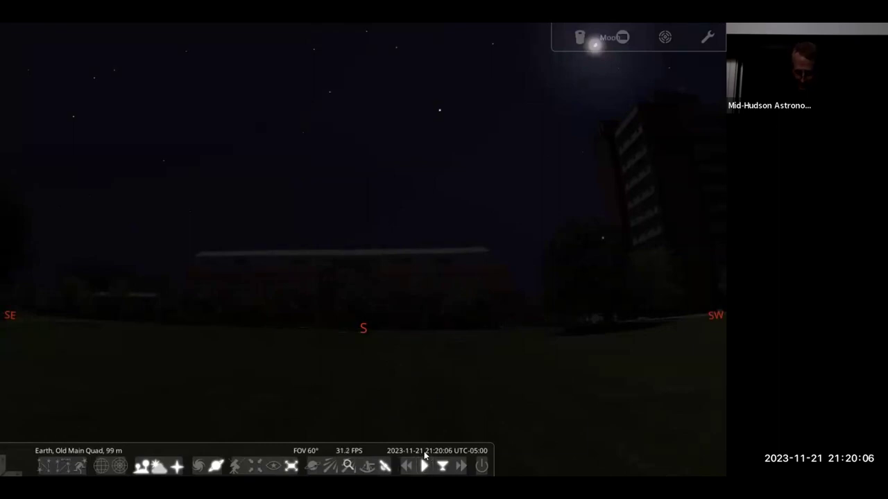
pyautogui.press('-')
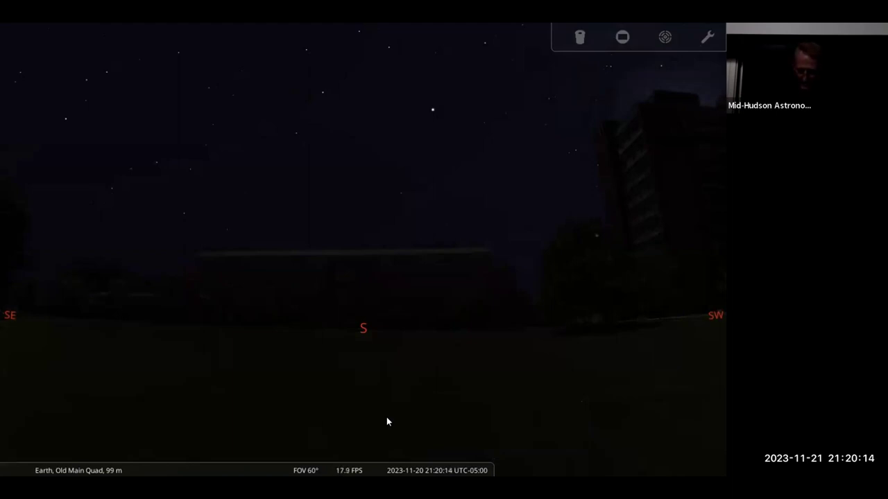
pyautogui.hotkey('ctrl', '=')
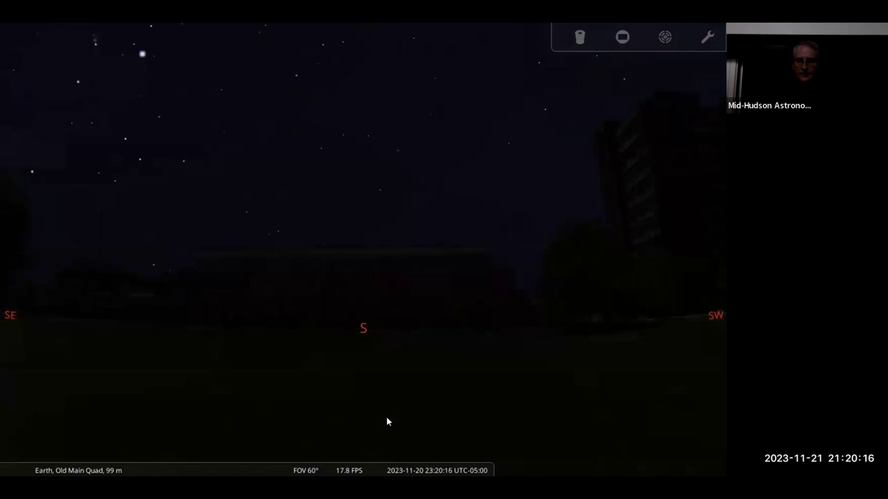
pyautogui.hotkey('ctrl', '=')
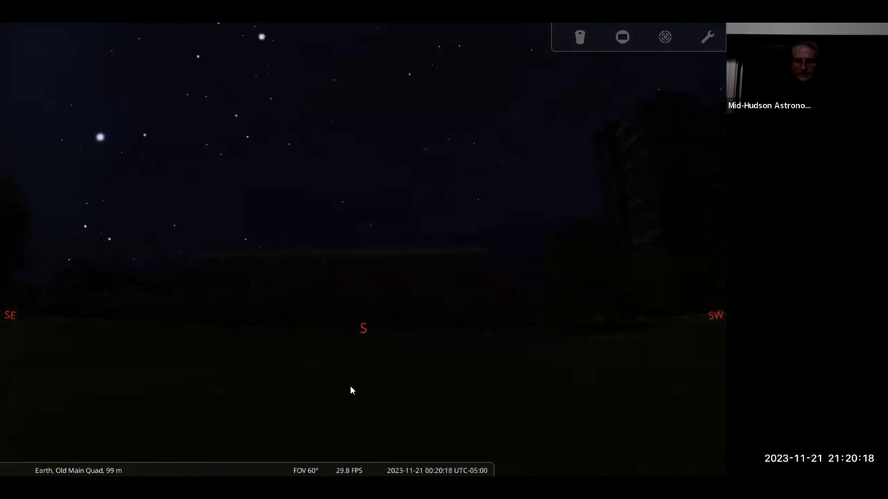
# Step: Raise the view to Jupiter and Uranus, select the nearby star Botein, and zoom toward Uranus
pyautogui.moveTo(328, 168); pyautogui.dragTo(324, 368)
pyautogui.moveTo(433, 244); pyautogui.dragTo(396, 360)
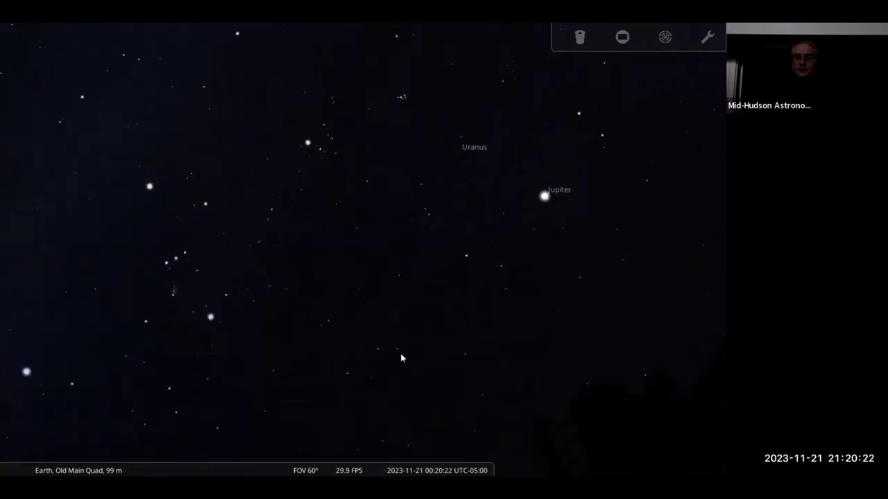
pyautogui.click(469, 152)
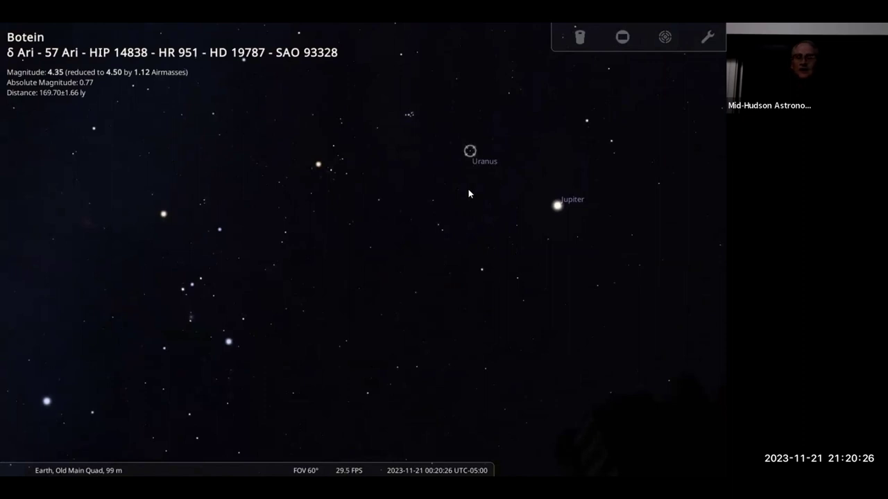
pyautogui.scroll(3, 468, 194)
pyautogui.moveTo(467, 192); pyautogui.dragTo(416, 255)
pyautogui.scroll(4, 330, 314)
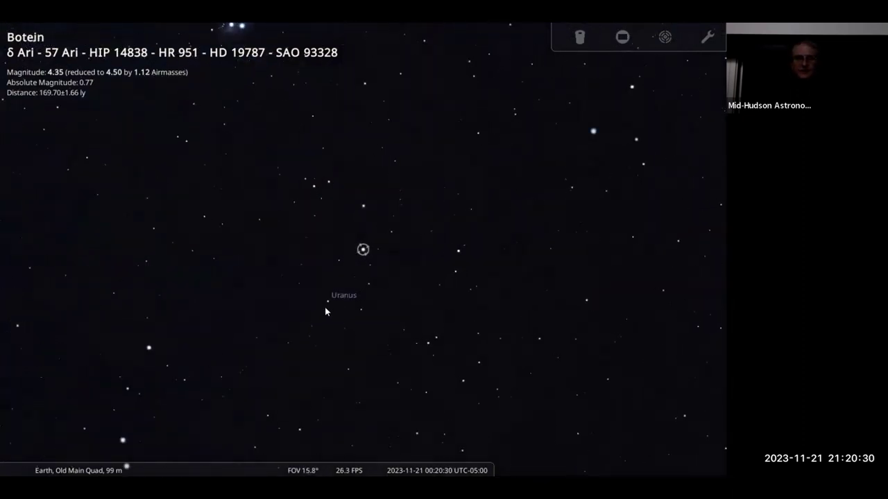
# Step: Select and centre Uranus in a 2.53° field, then pause the sky clock
pyautogui.click(327, 299)
pyautogui.press('/')
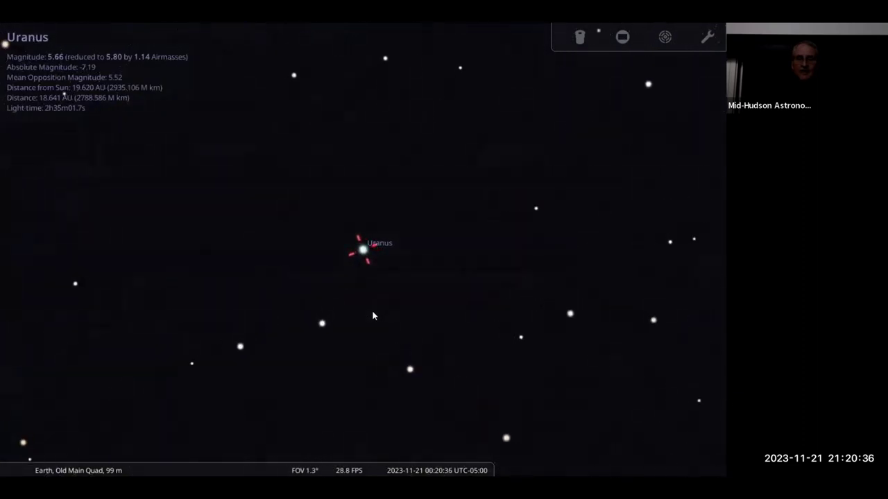
pyautogui.scroll(-3, 372, 316)
pyautogui.click(423, 466)
pyautogui.click(407, 466)
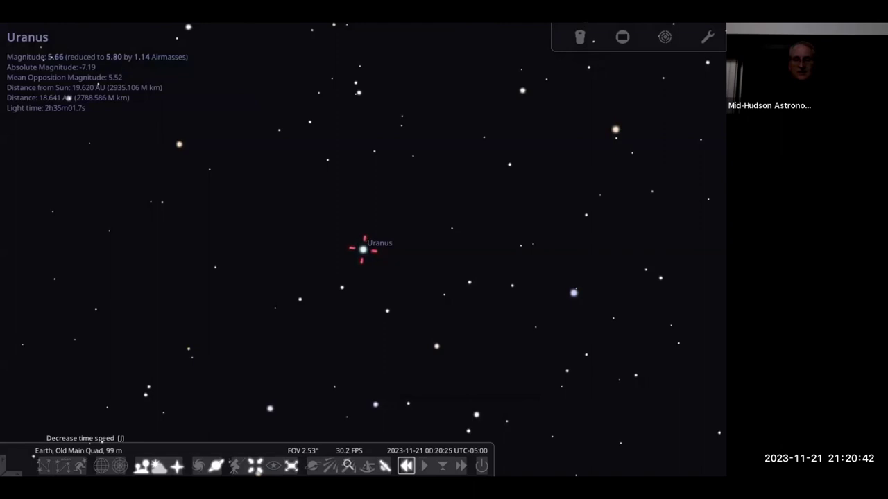
pyautogui.click(407, 466)
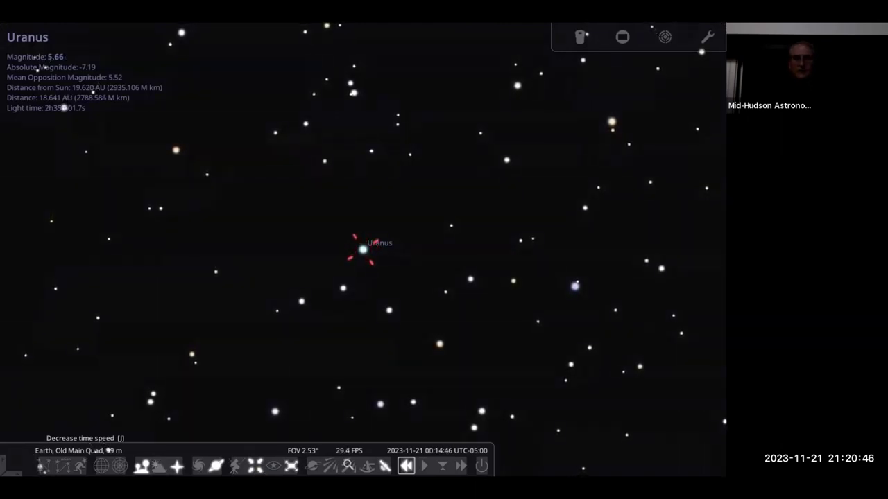
pyautogui.click(406, 466)
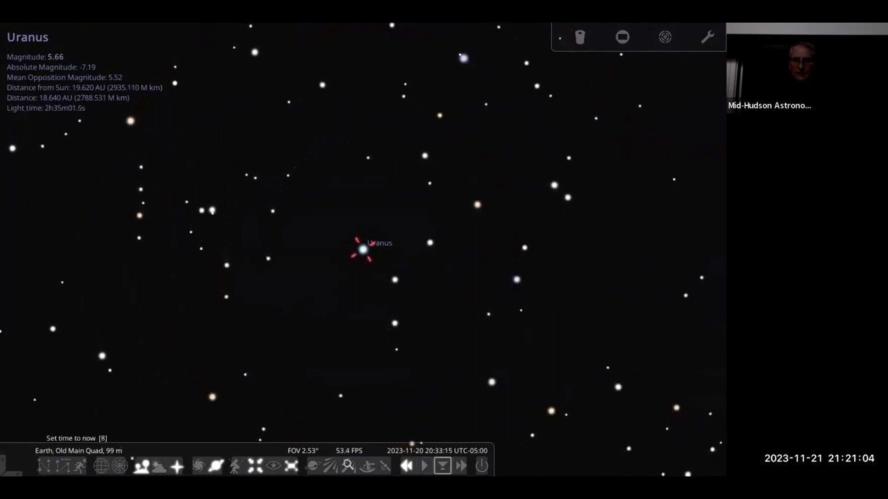
pyautogui.click(461, 466)
pyautogui.click(461, 466)
pyautogui.click(461, 466)
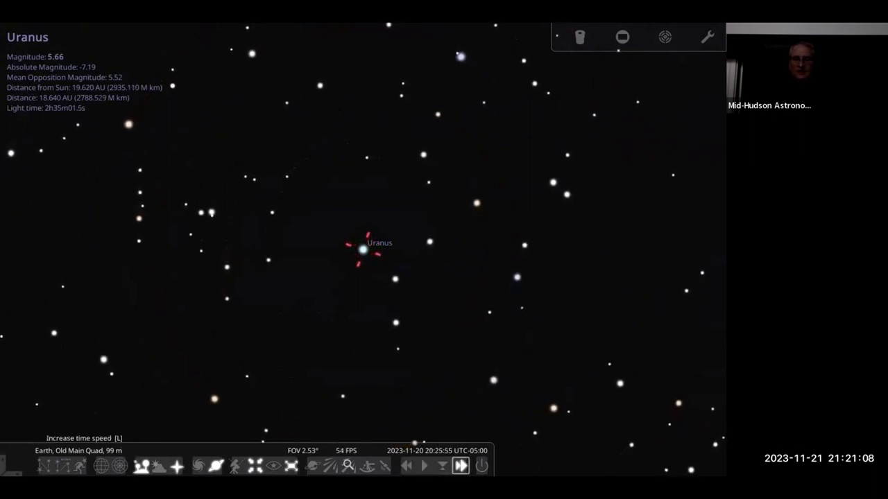
pyautogui.click(460, 466)
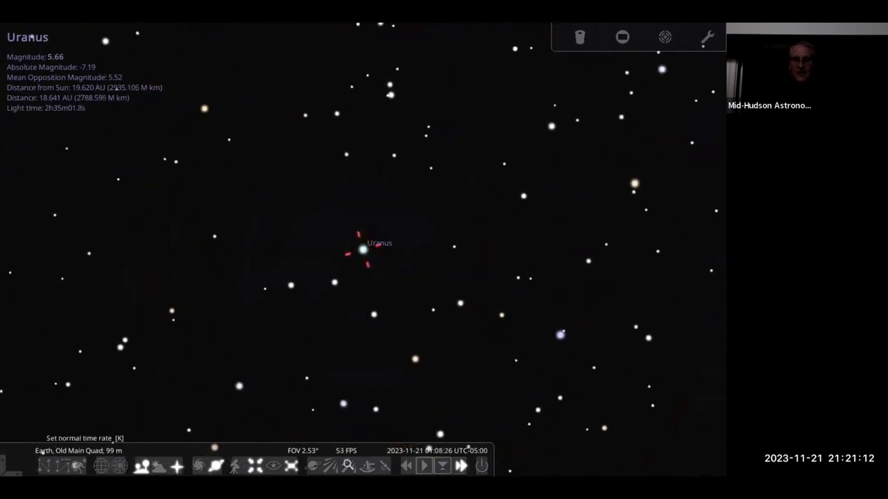
pyautogui.click(424, 466)
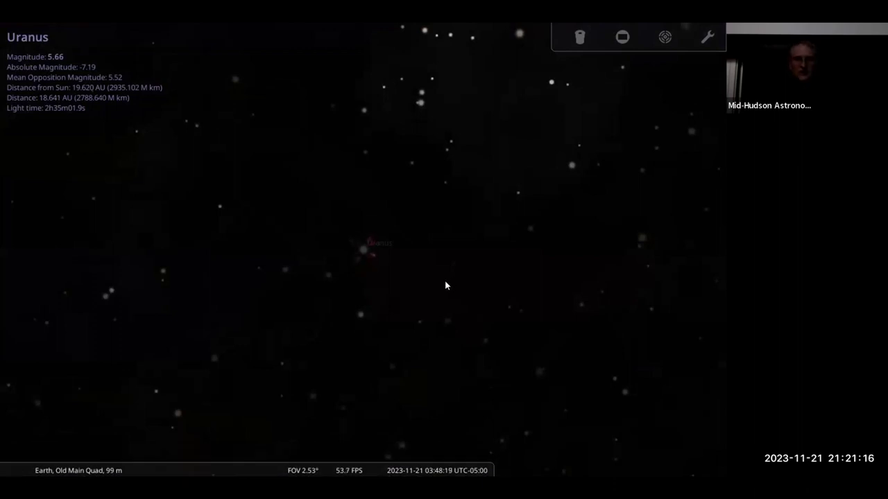
# Step: Toggle the atmosphere with A to restore full star brightness, and open the sky and viewing options
pyautogui.press('a')
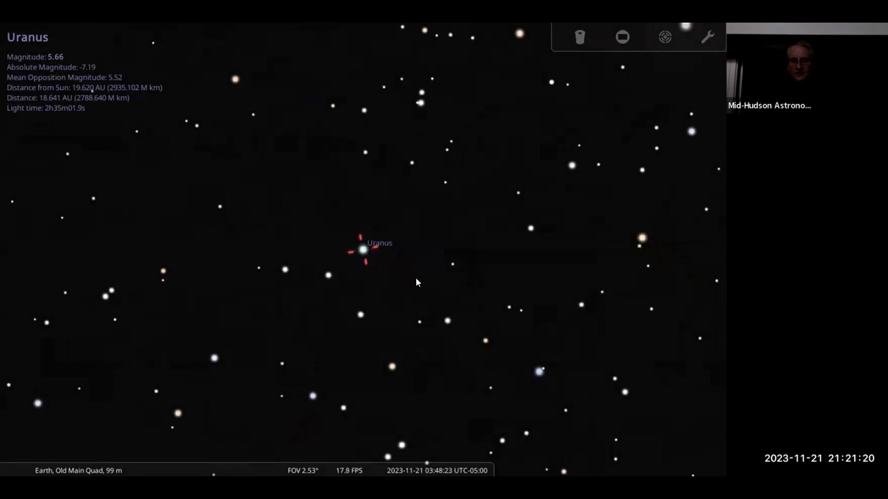
pyautogui.moveTo(454, 447)
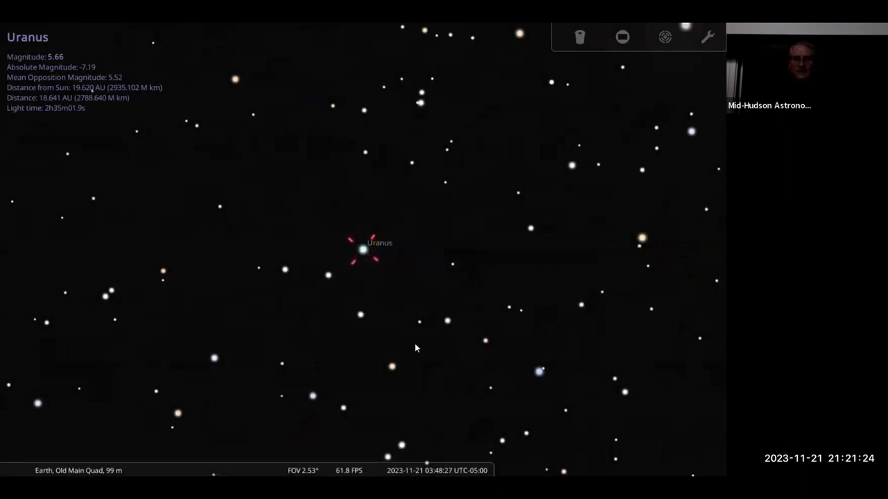
pyautogui.moveTo(21, 267)
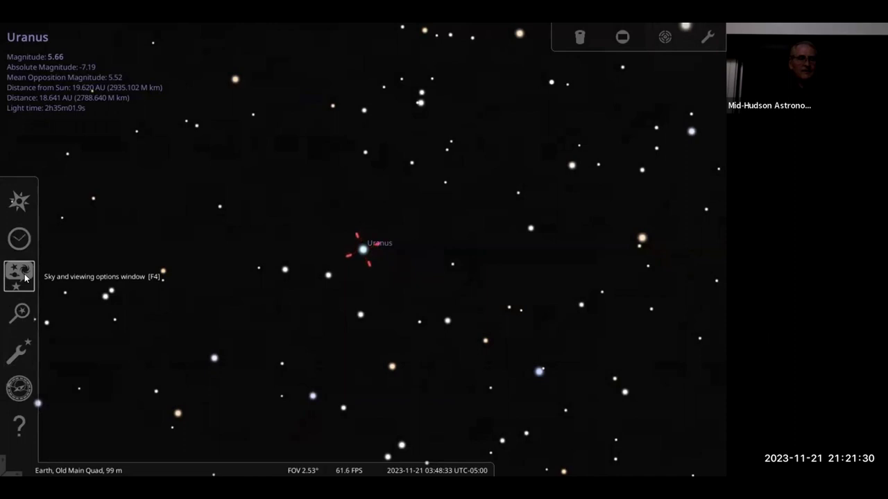
pyautogui.click(20, 274)
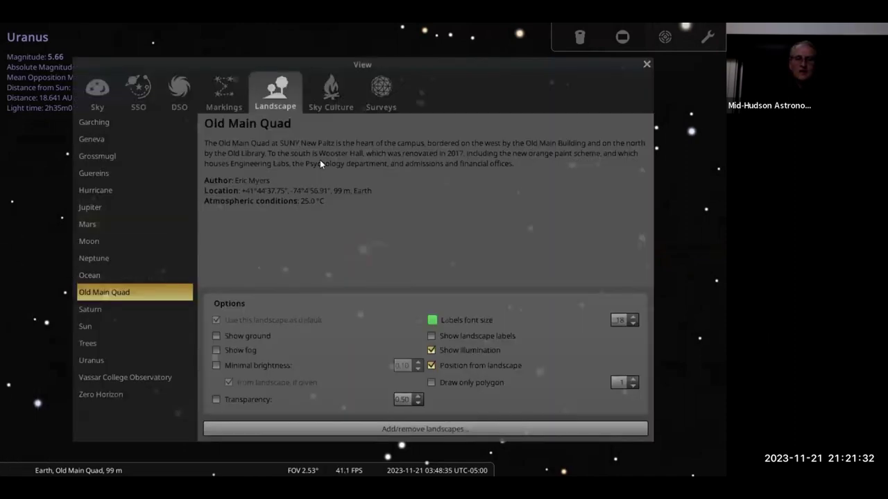
pyautogui.click(98, 91)
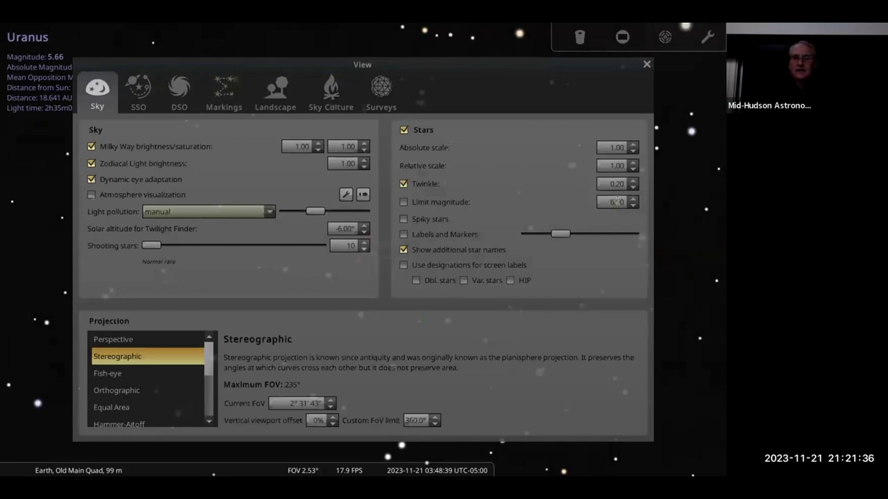
pyautogui.click(403, 202)
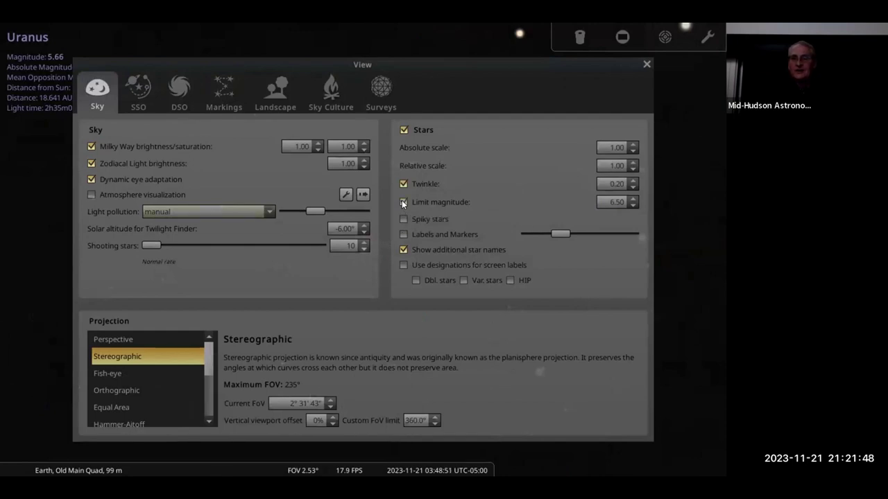
pyautogui.click(403, 202)
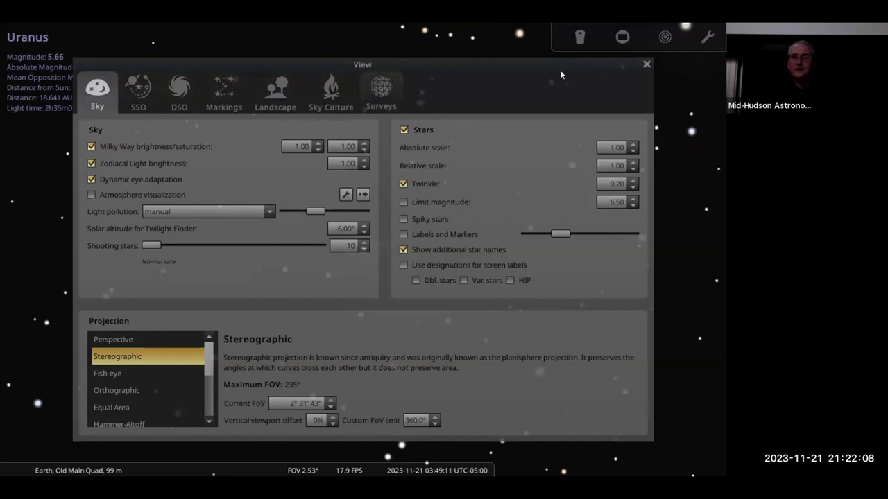
# Step: Close the viewing options and bring up the Configuration window's Extras tab
pyautogui.press('Escape')
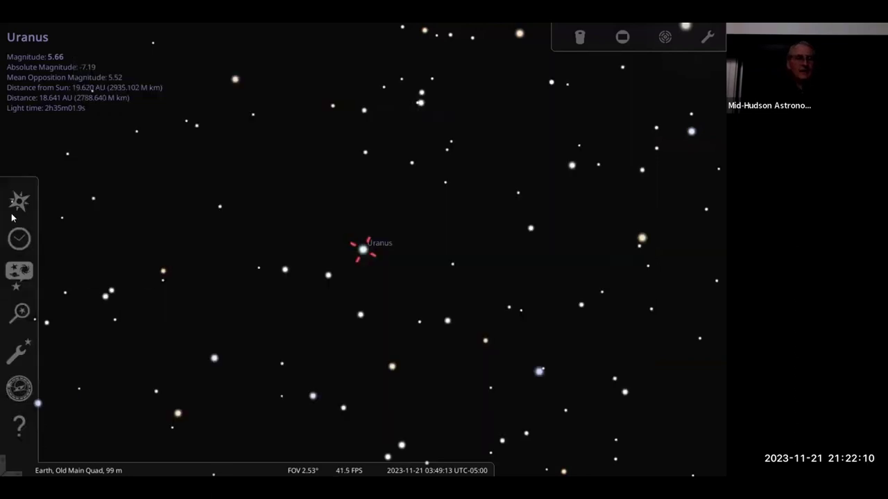
pyautogui.click(20, 351)
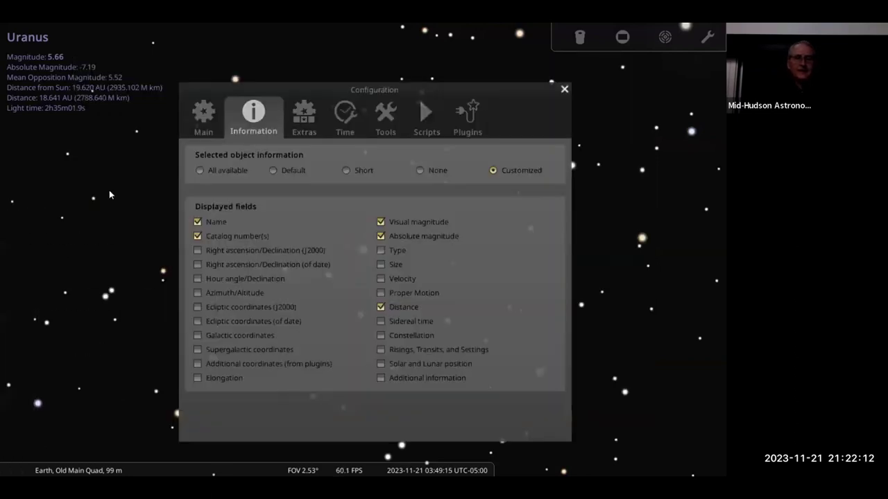
pyautogui.click(204, 119)
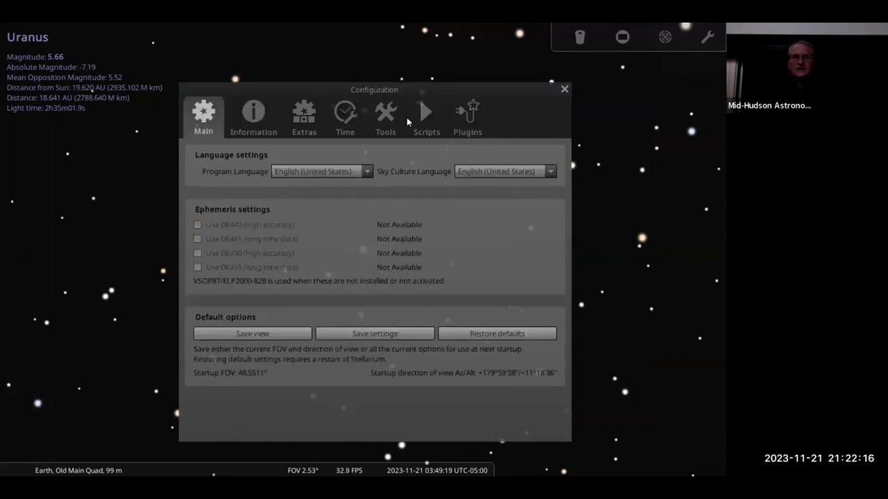
pyautogui.click(257, 117)
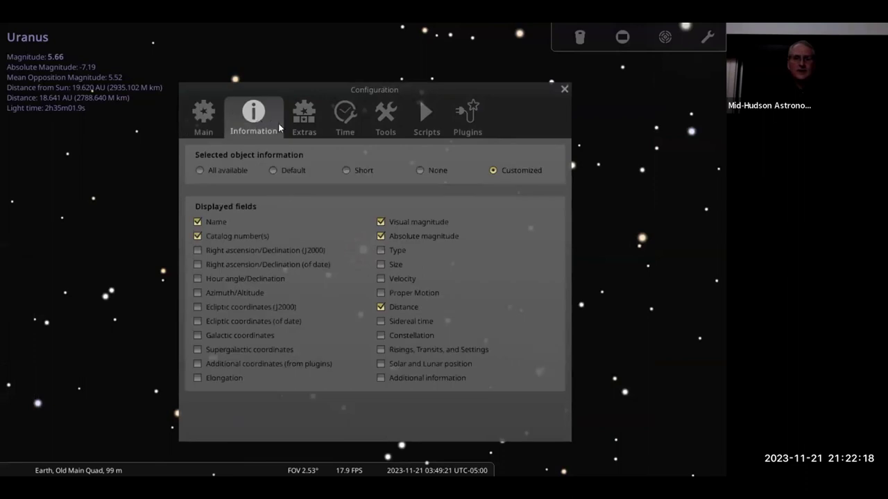
pyautogui.click(305, 116)
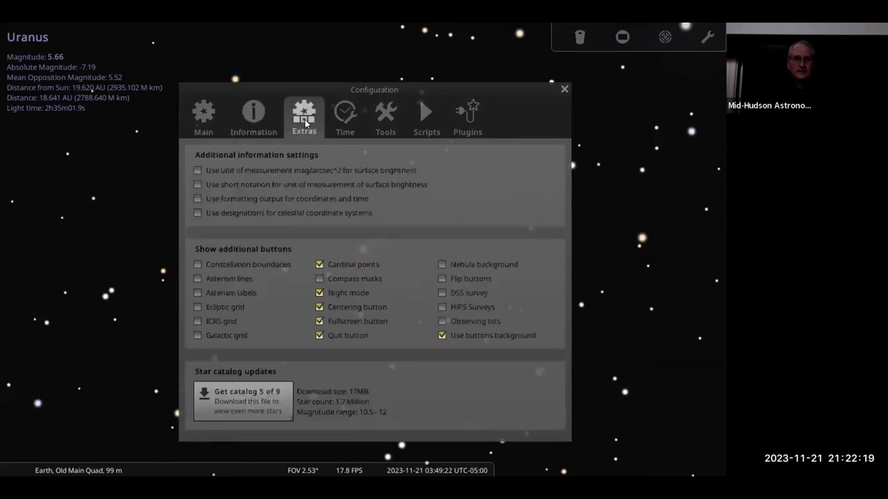
# Step: Download star catalogs 5 through 8 of 9 (stars4–stars7), then move the window aside and close it
pyautogui.click(242, 399)
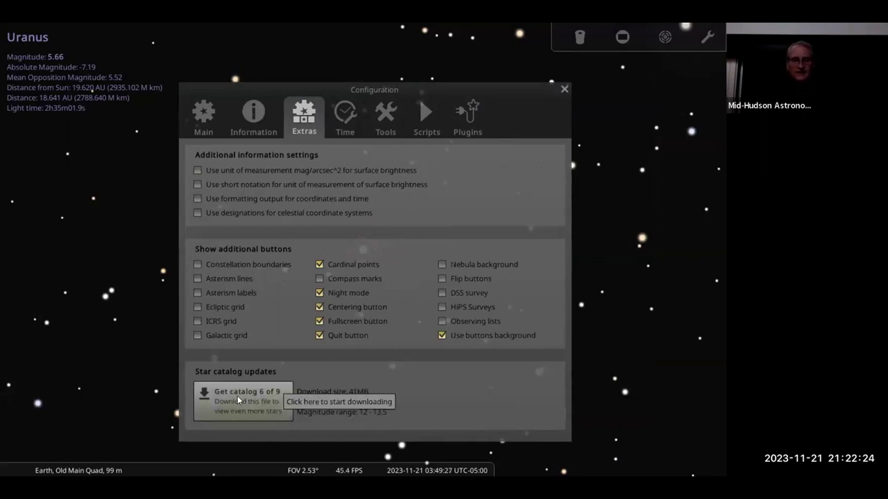
pyautogui.click(236, 395)
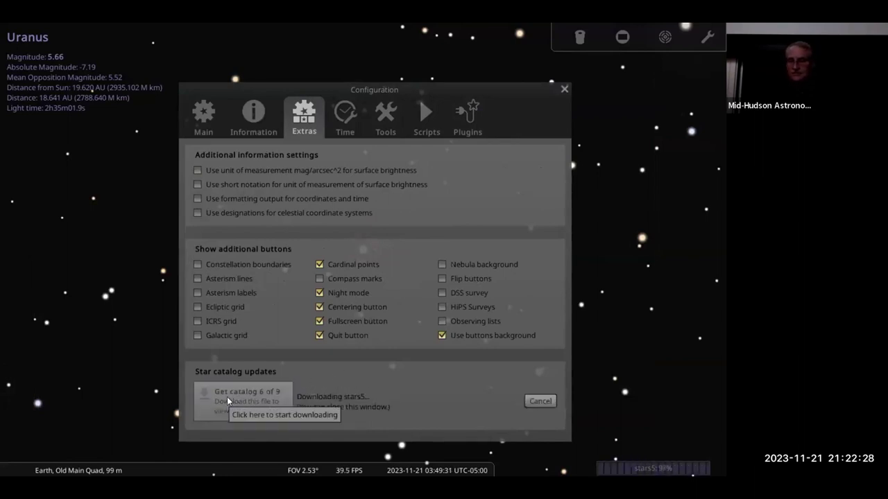
pyautogui.click(225, 398)
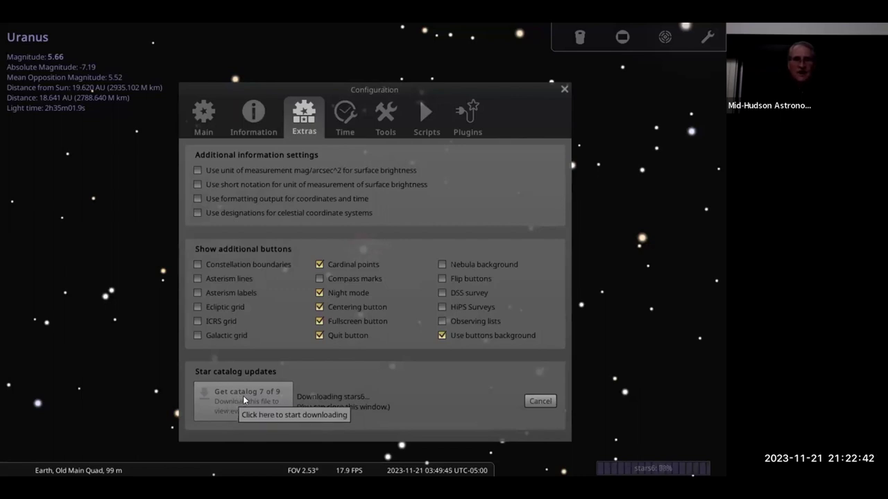
pyautogui.click(242, 396)
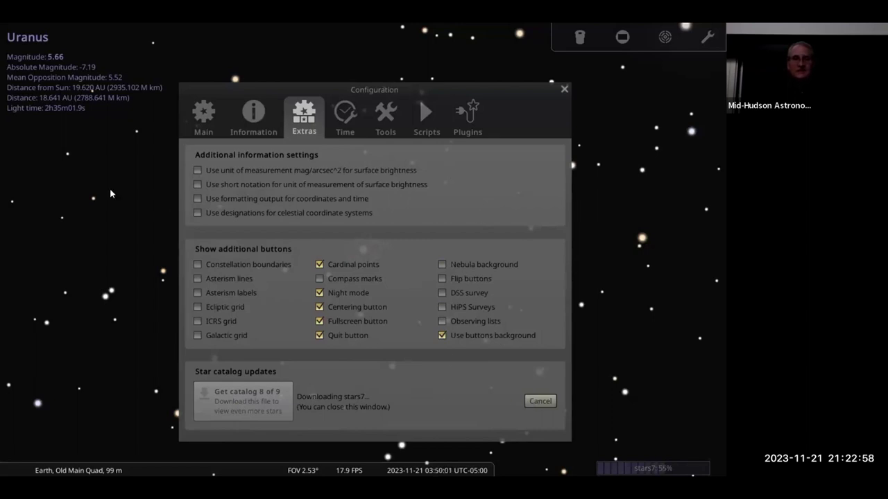
pyautogui.moveTo(527, 93); pyautogui.dragTo(628, 320)
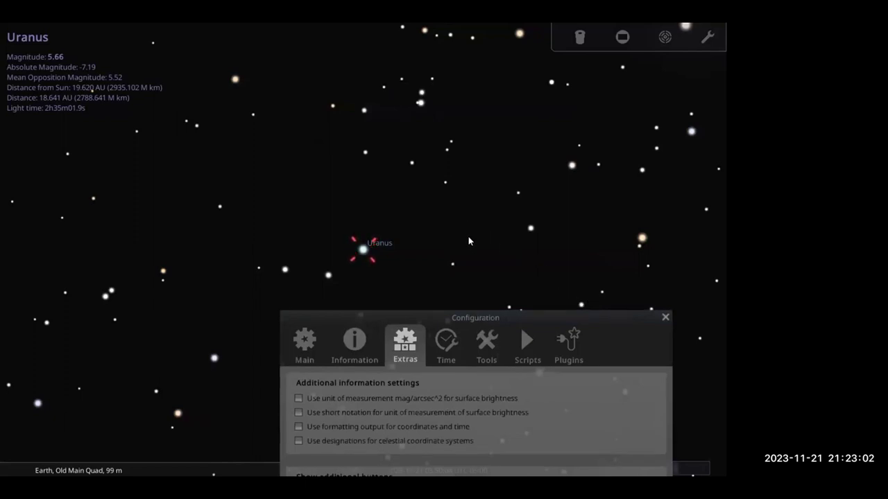
pyautogui.click(665, 318)
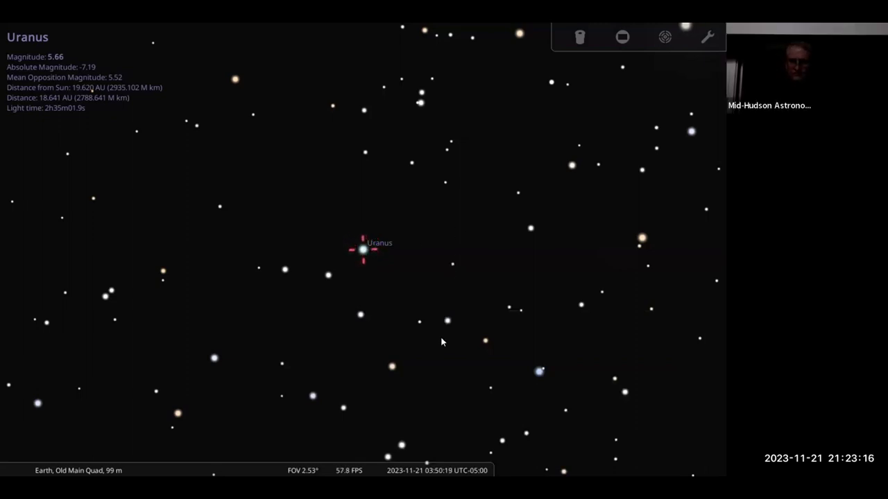
# Step: Zoom in on Uranus to a 0.0463° field, run time backward faster, and select Titania
pyautogui.moveTo(424, 465)
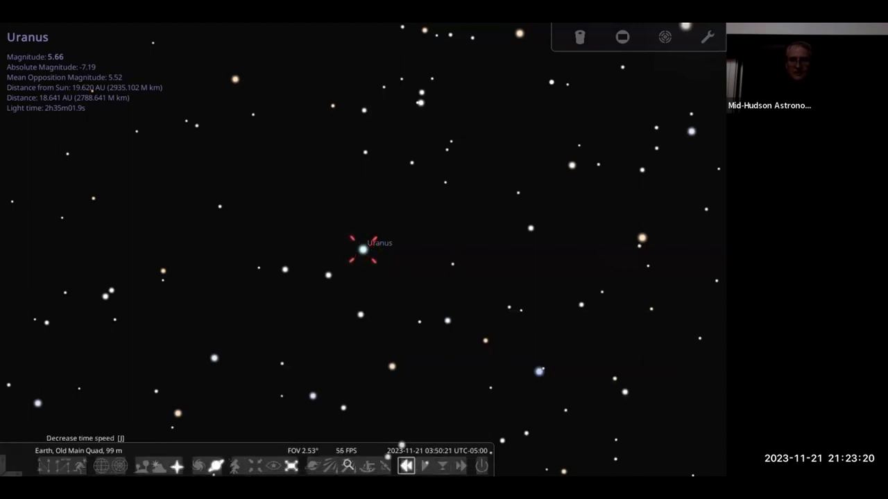
pyautogui.scroll(5, 385, 341)
pyautogui.scroll(4, 388, 345)
pyautogui.scroll(2, 412, 331)
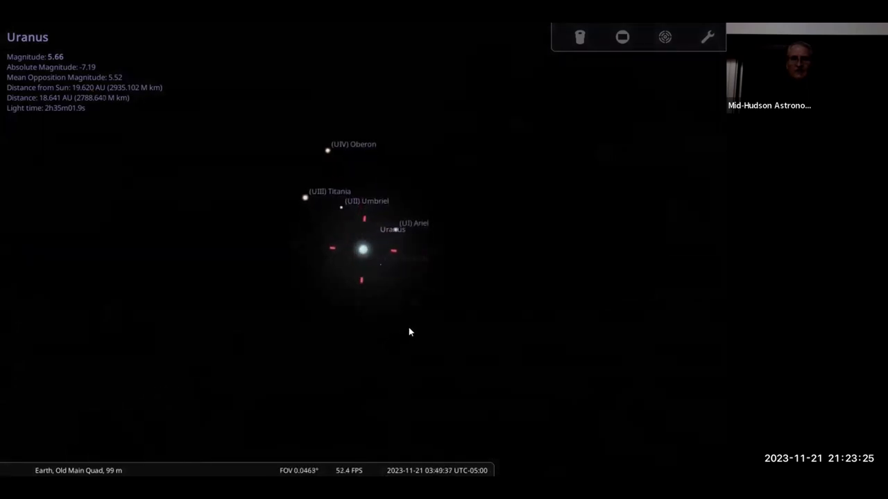
pyautogui.click(406, 466)
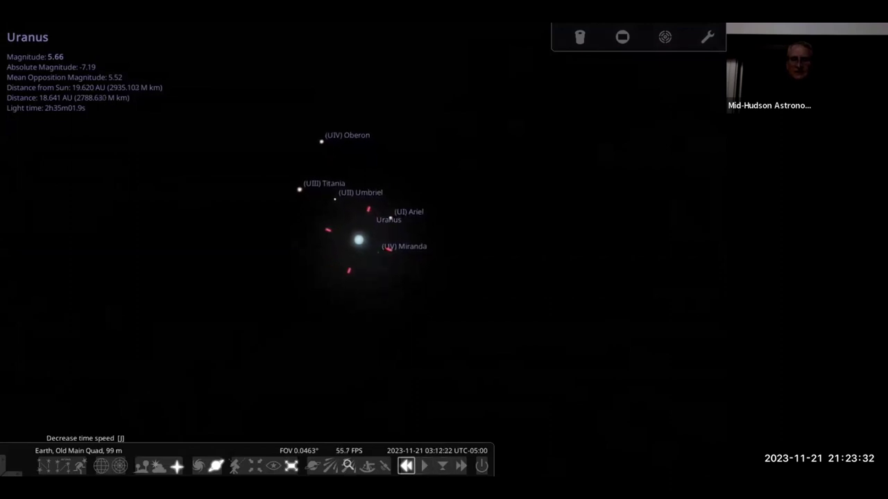
pyautogui.click(405, 466)
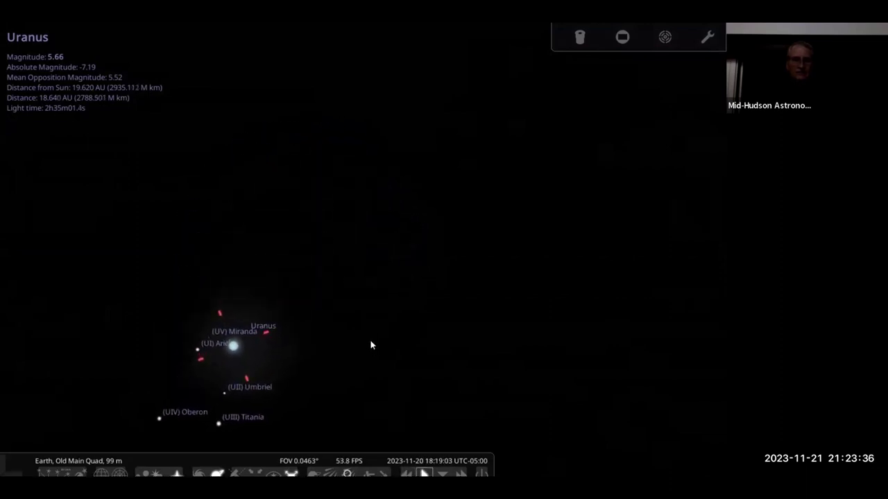
pyautogui.click(219, 426)
# Step: Centre on Titania and run the clock from 22:42 to 00:06, then restore normal rate
pyautogui.press('space')
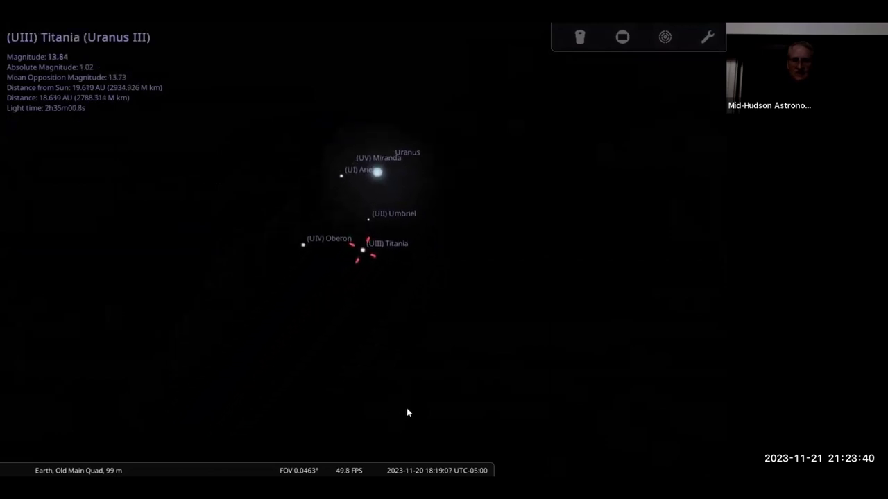
pyautogui.click(461, 466)
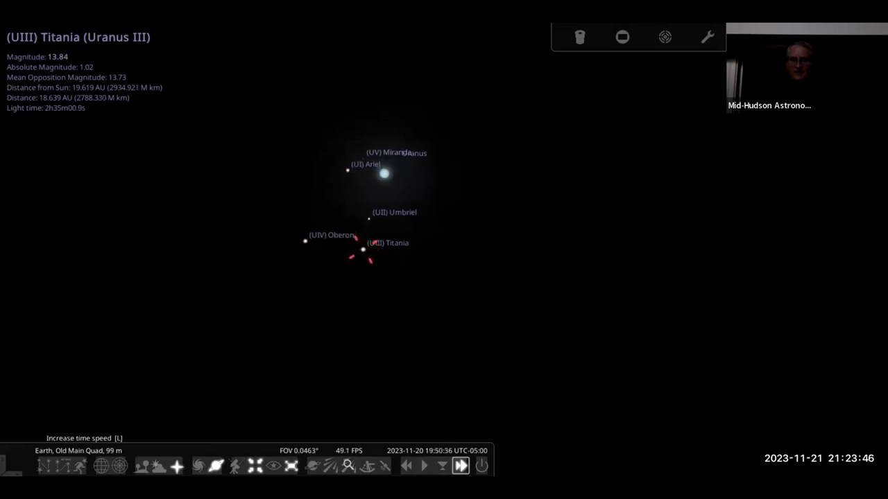
pyautogui.click(424, 466)
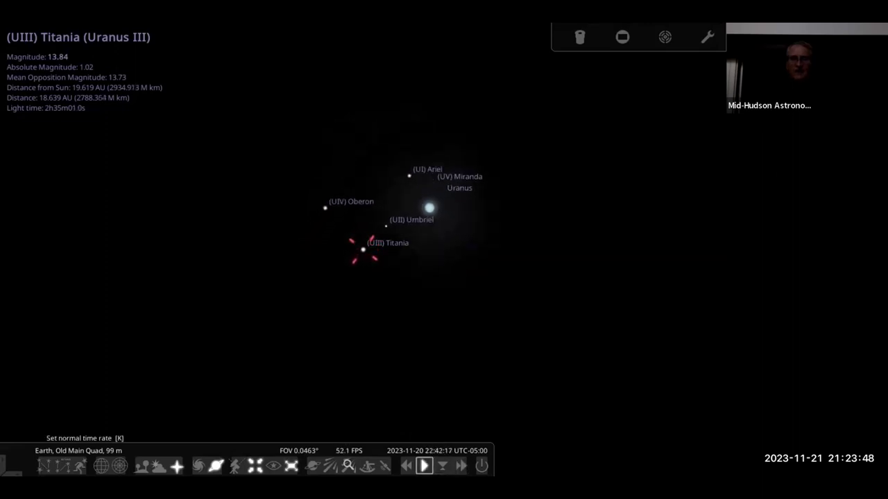
pyautogui.click(461, 466)
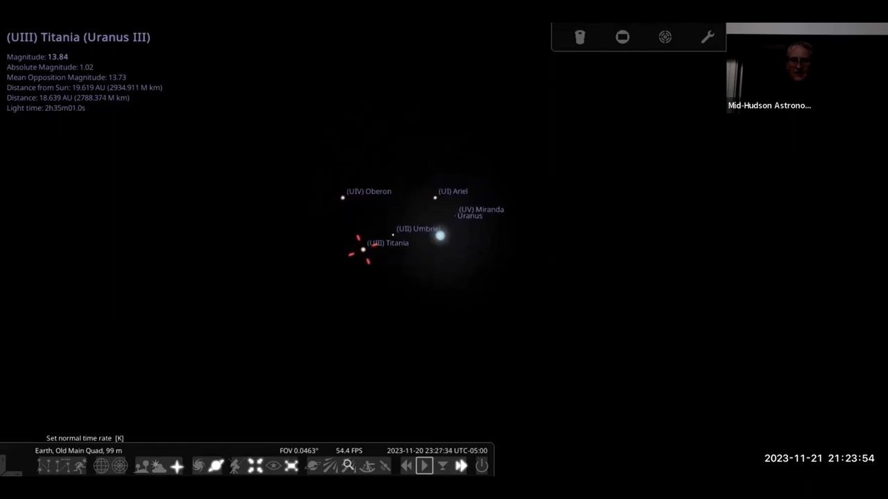
pyautogui.click(424, 466)
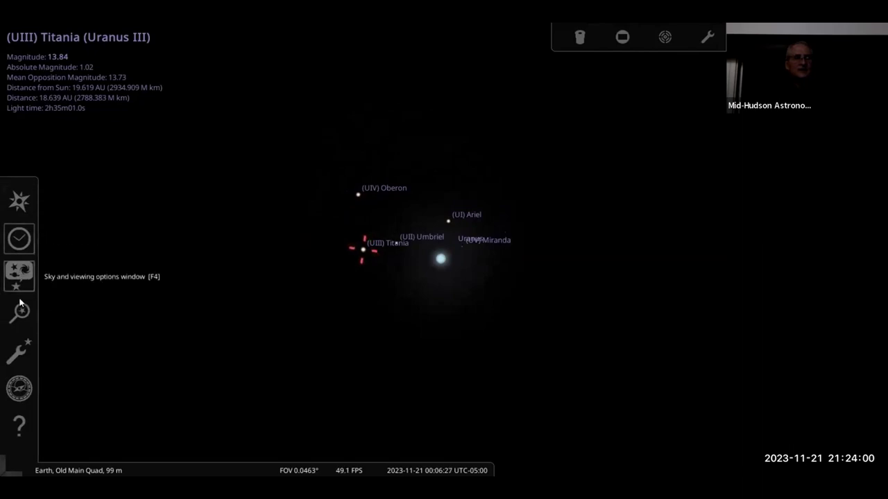
# Step: Search for the catalogue designation 'TYC 1236' in the object search window
pyautogui.click(18, 314)
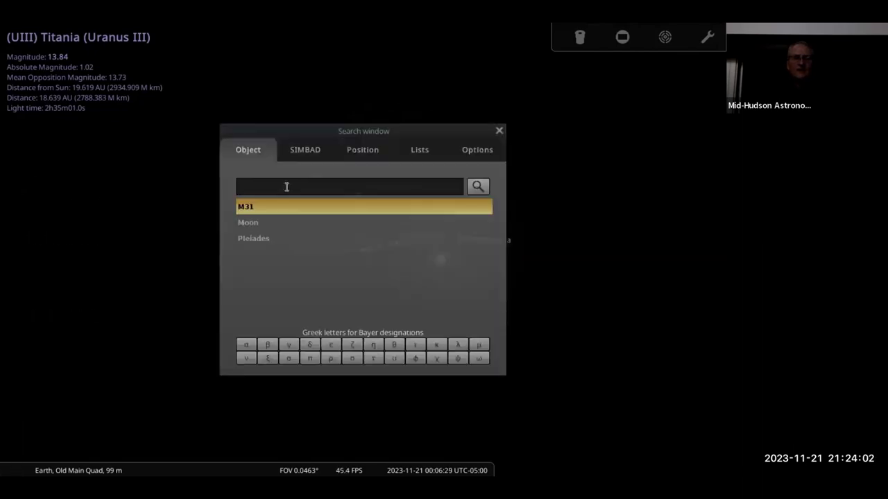
pyautogui.write('TYC')
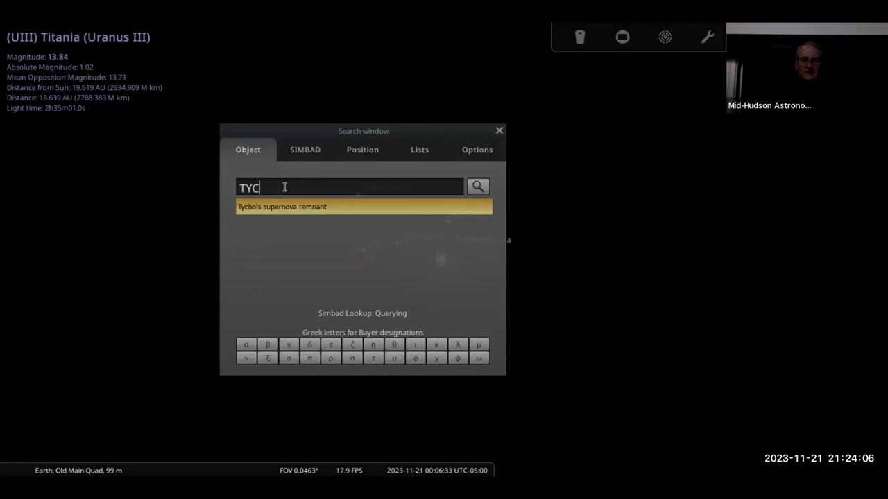
pyautogui.write('-1236')
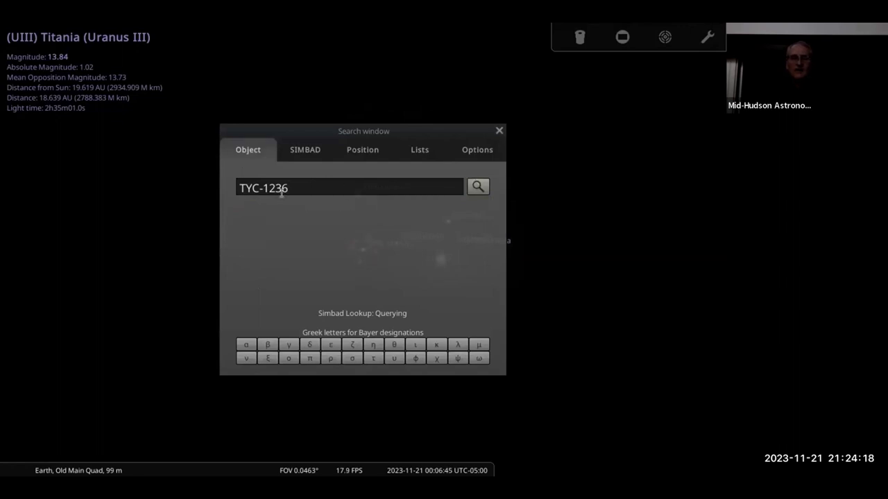
pyautogui.click(261, 187)
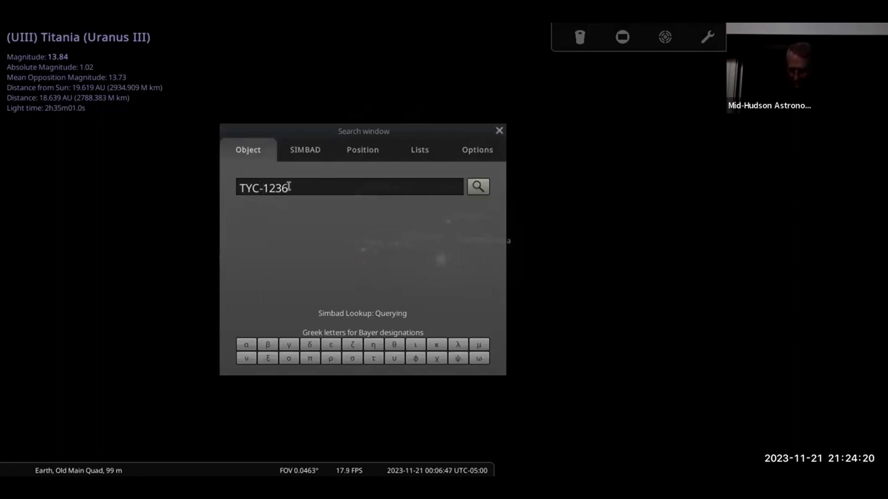
pyautogui.press('BackSpace')
pyautogui.click(477, 189)
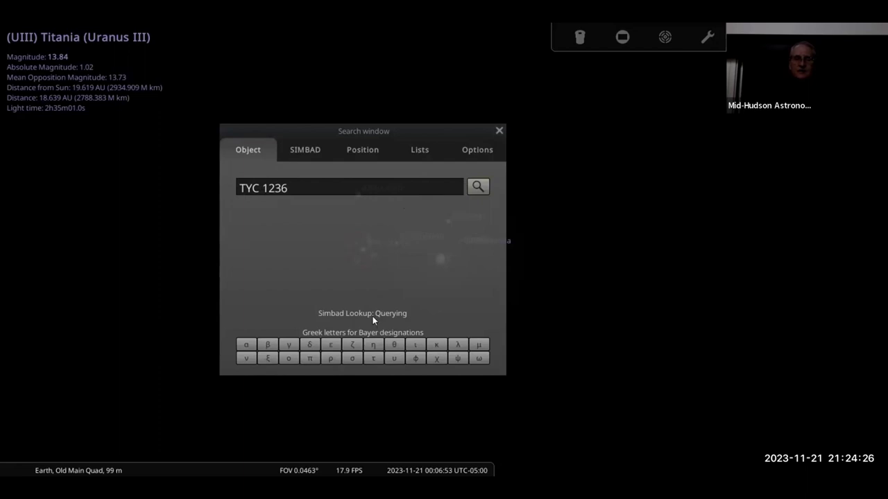
# Step: Query SIMBAD about the selected object and copy the identifier TYC 1236-841-1
pyautogui.click(313, 150)
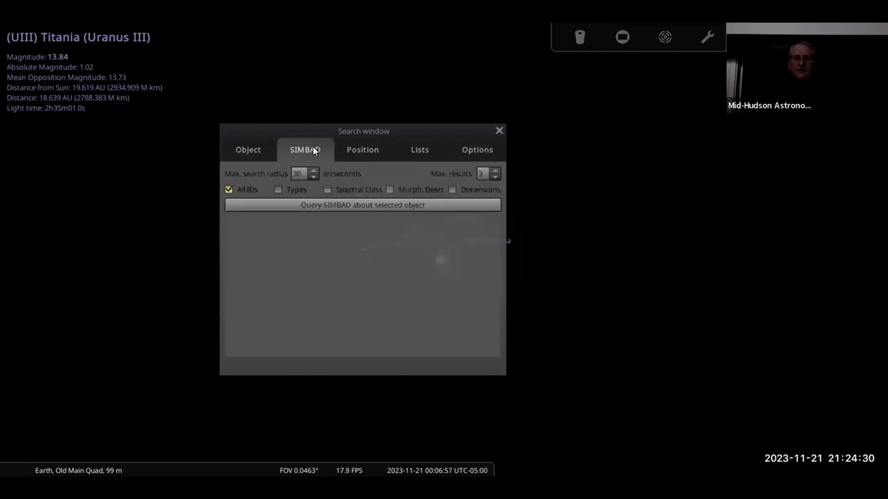
pyautogui.click(348, 206)
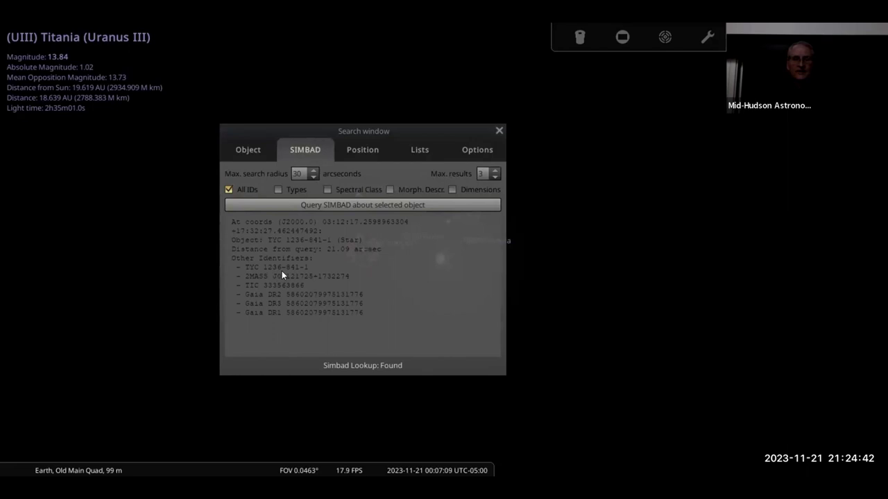
pyautogui.moveTo(310, 267); pyautogui.dragTo(261, 266)
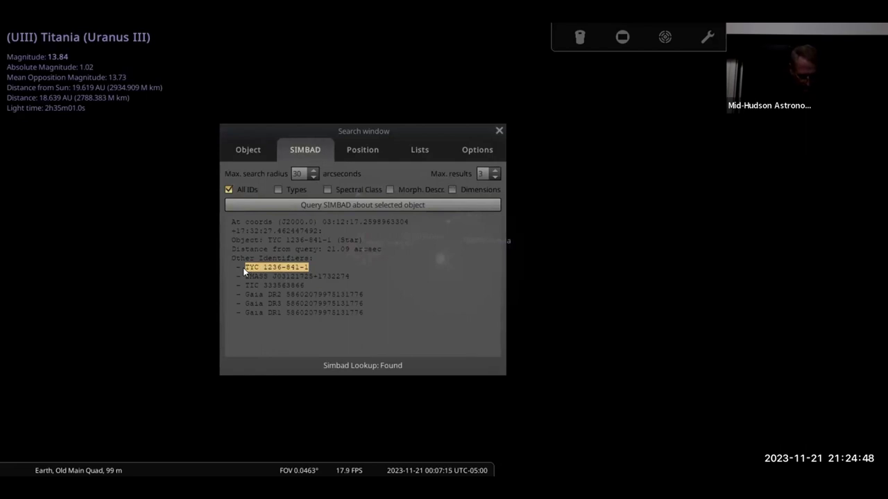
# Step: Paste TYC 1236-841-1 into the Object search field and search to select the star
pyautogui.click(249, 161)
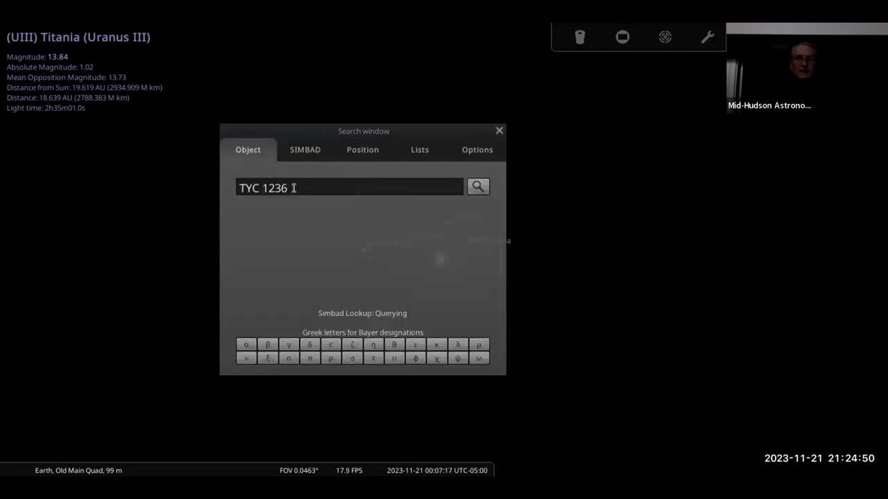
pyautogui.moveTo(293, 188); pyautogui.dragTo(216, 188)
pyautogui.write('TYC 1236-841-1')
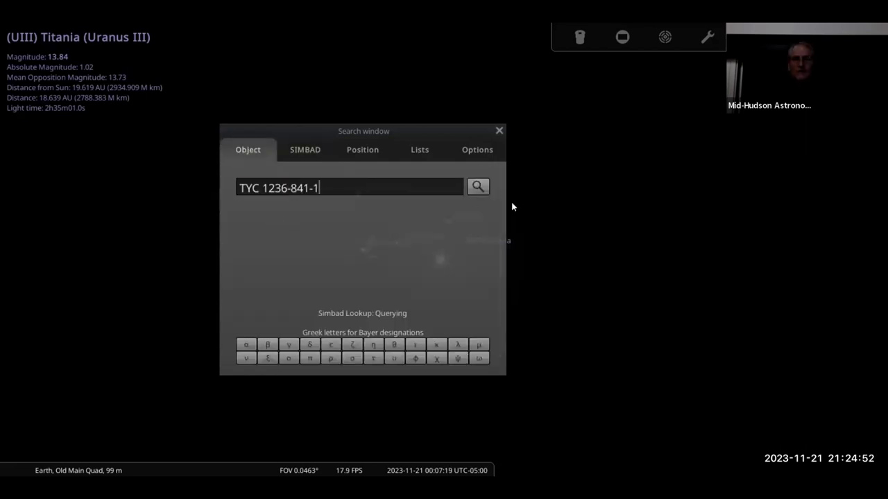
pyautogui.click(478, 187)
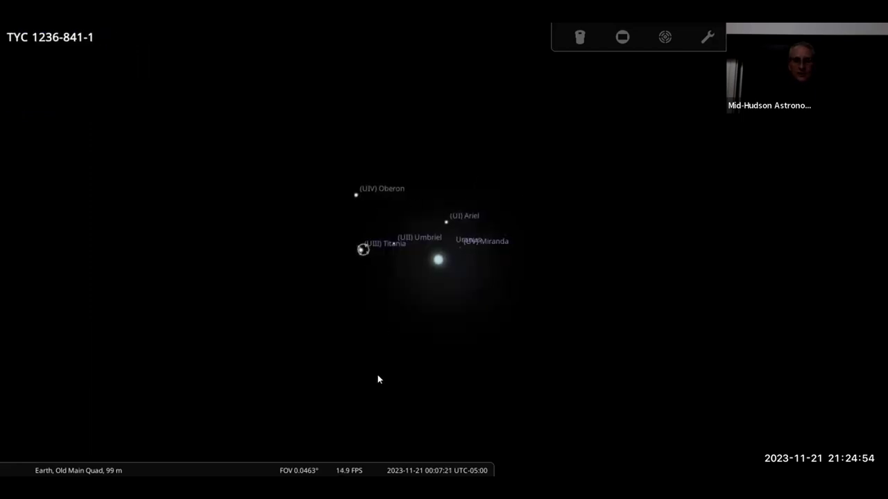
# Step: Zoom far in on TYC 1236-841-1 to a 0.00139° field
pyautogui.moveTo(7, 280)
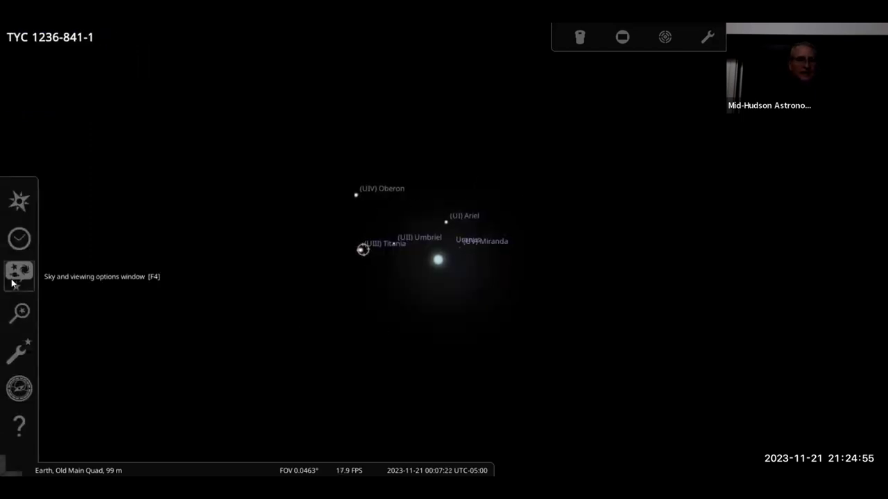
pyautogui.click(20, 315)
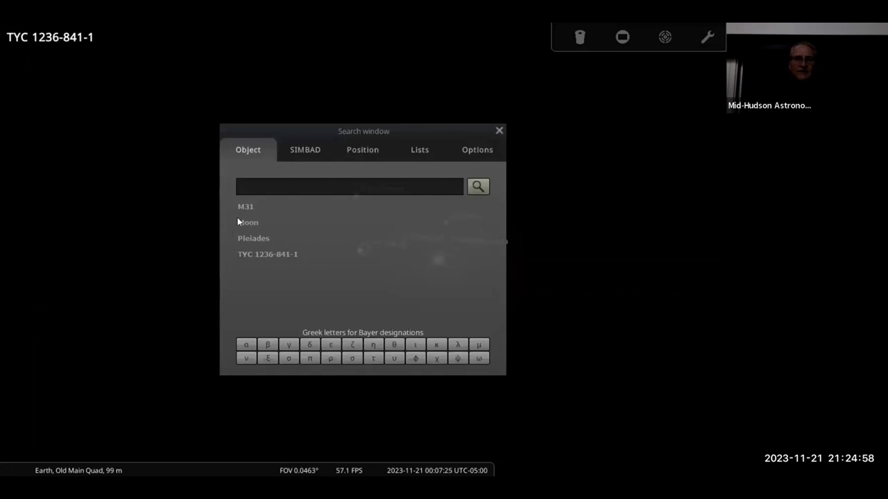
pyautogui.click(261, 254)
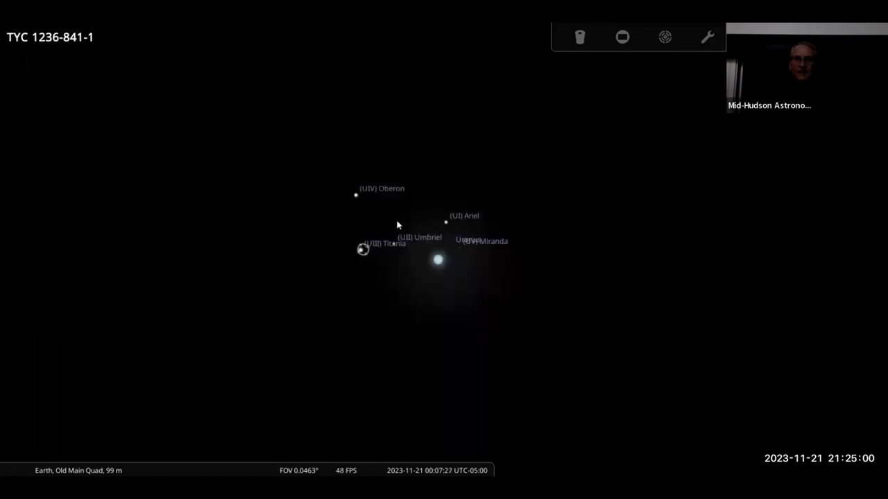
pyautogui.scroll(5, 328, 287)
pyautogui.scroll(3, 327, 283)
pyautogui.moveTo(394, 458)
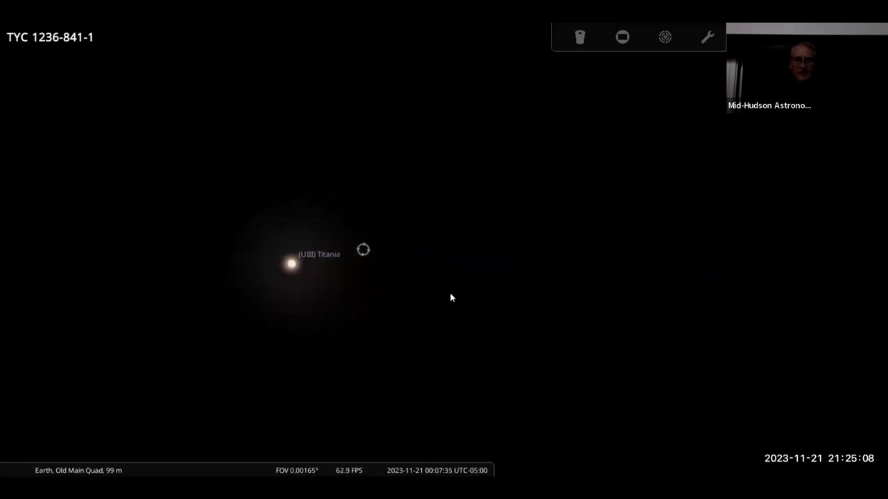
pyautogui.scroll(1, 449, 292)
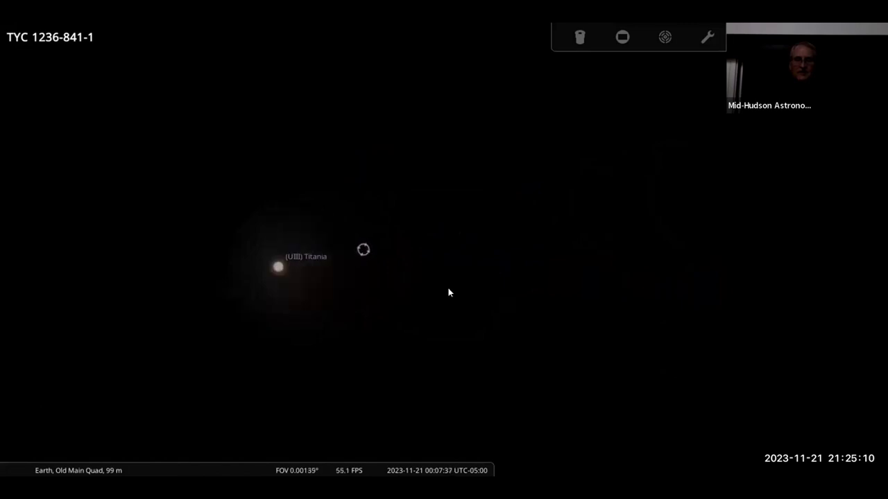
# Step: Run time backward and forward to watch Titania pass the star, ending at 23:58
pyautogui.click(405, 466)
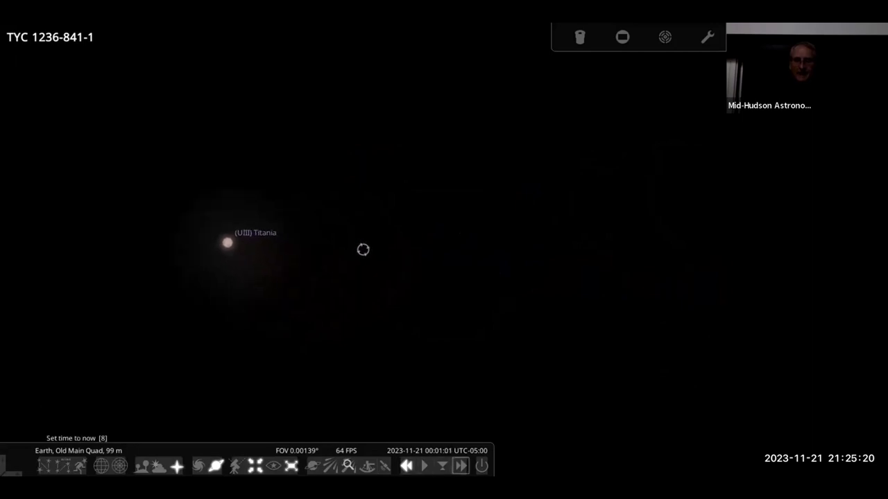
pyautogui.click(423, 466)
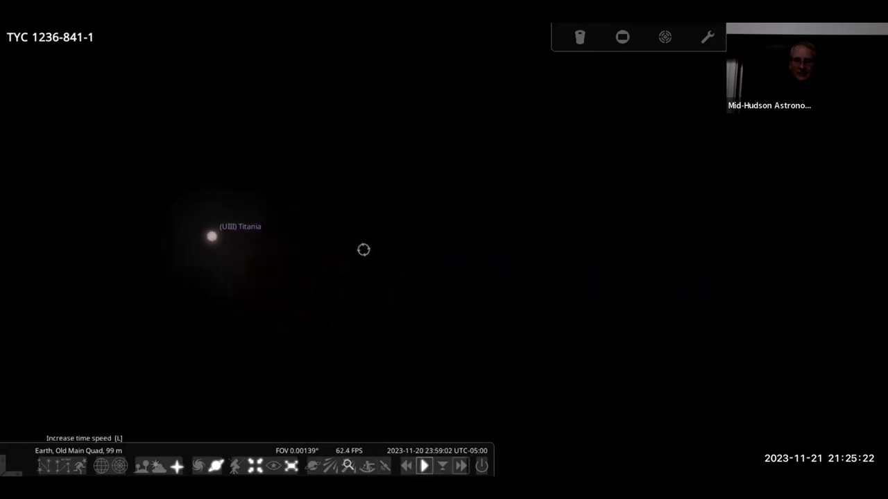
pyautogui.click(461, 466)
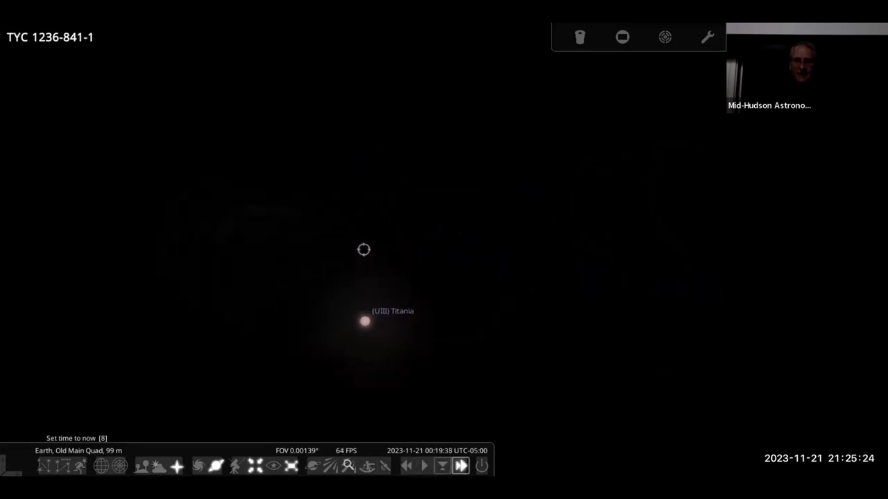
pyautogui.click(406, 466)
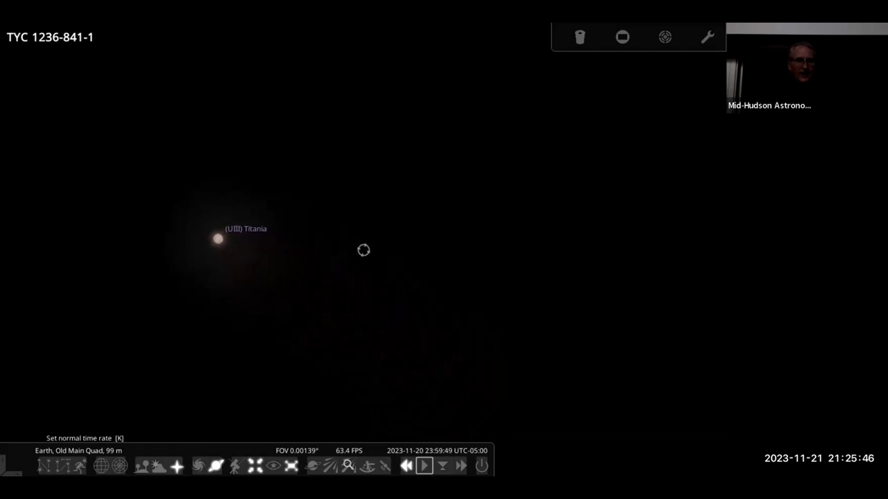
pyautogui.click(424, 466)
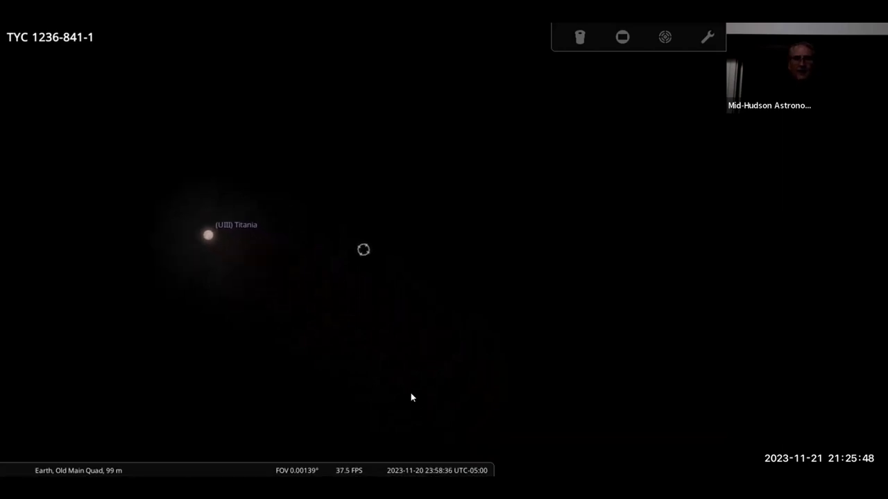
pyautogui.moveTo(8, 299)
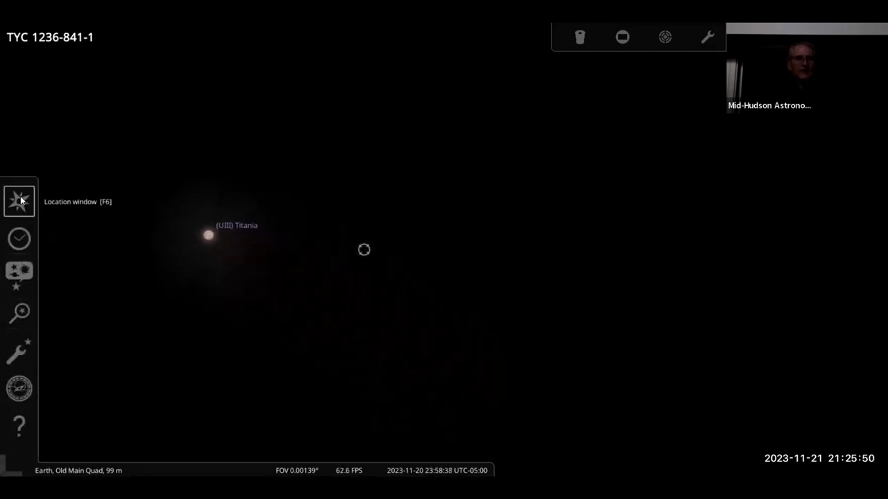
# Step: Review the Main and Tools tabs of the Configuration window
pyautogui.click(16, 351)
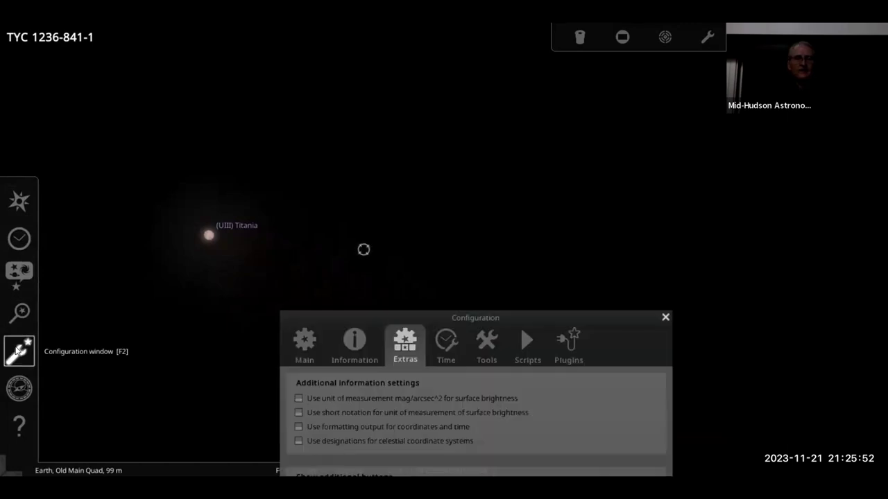
pyautogui.click(305, 340)
pyautogui.moveTo(403, 313); pyautogui.dragTo(393, 88)
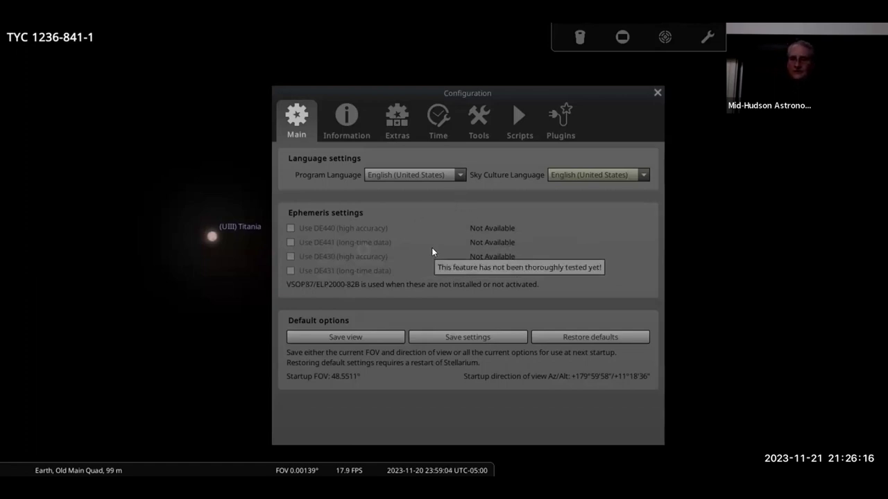
pyautogui.click(485, 129)
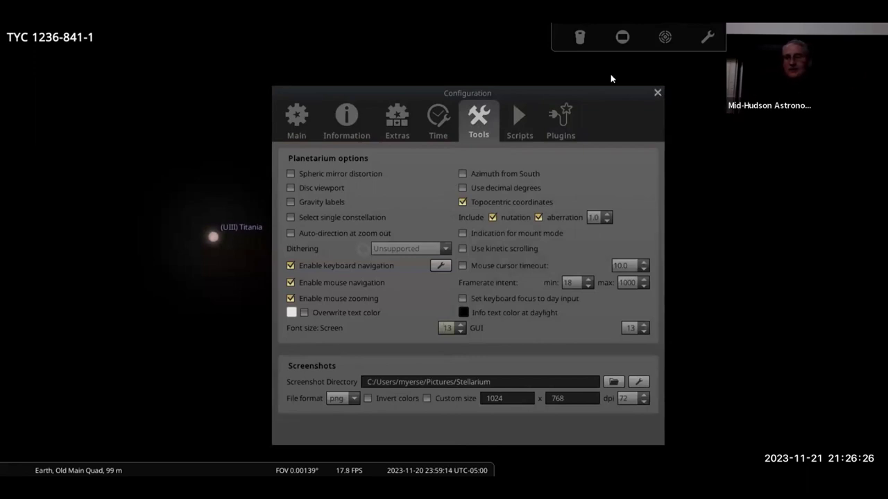
# Step: Close the Configuration window and quit Stellarium
pyautogui.click(657, 94)
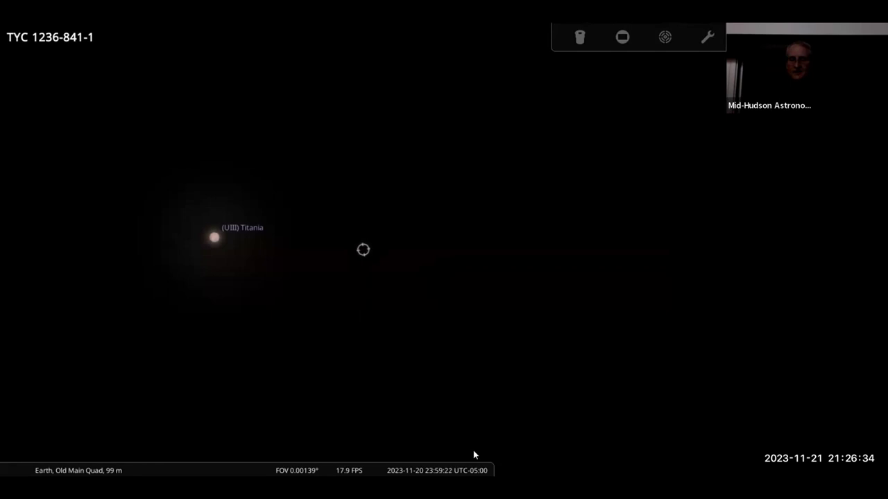
pyautogui.moveTo(481, 466)
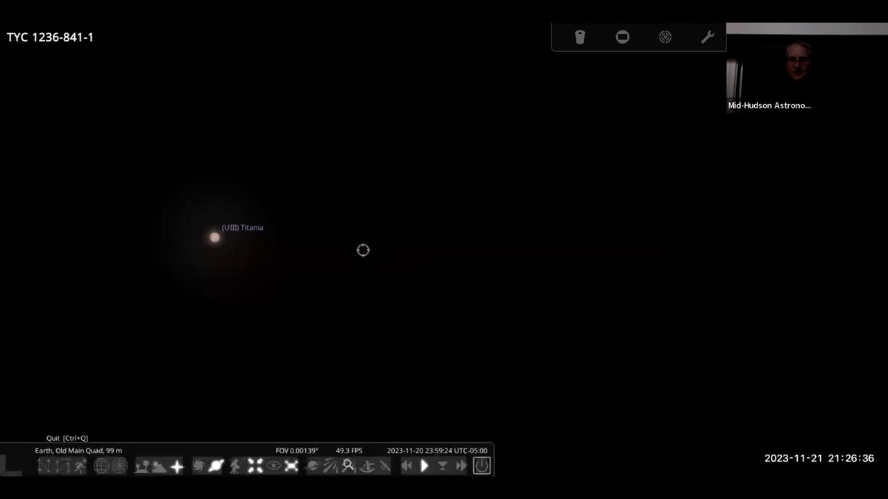
pyautogui.click(481, 465)
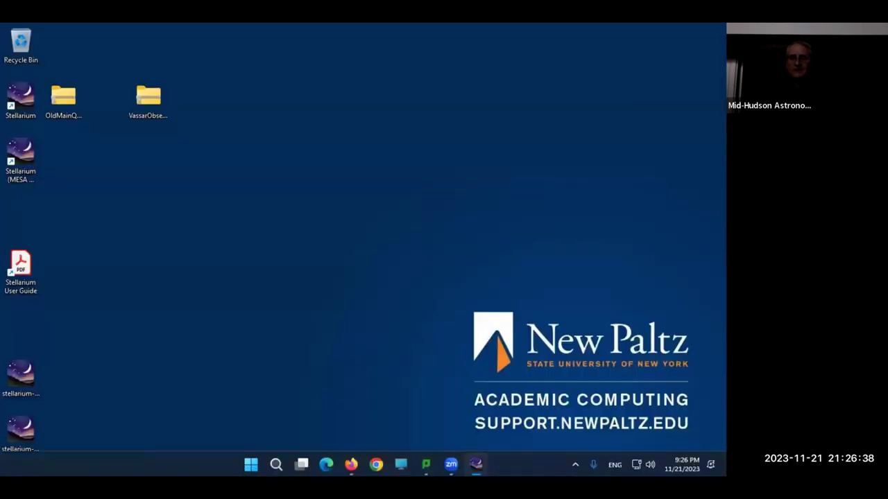